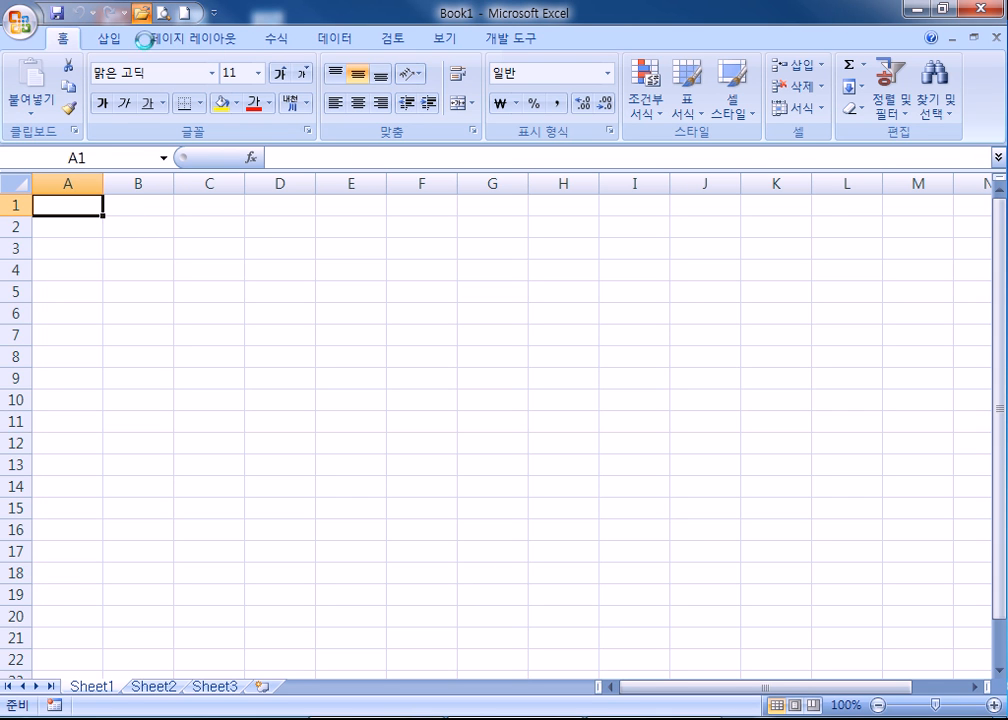
# - Open the protected workbook 05 12년3회2급E형.xlsm from 컴활자격증 > 길벗컴활2급 > 05 최신기출문제, entering its password
pyautogui.hotkey('ctrl', 'o')
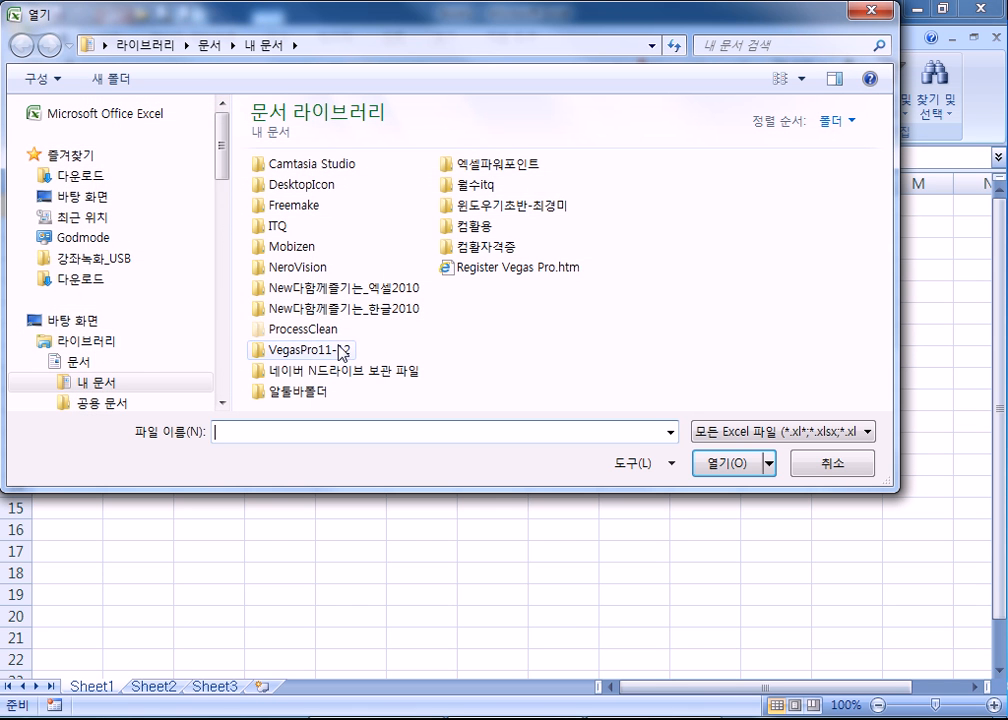
pyautogui.doubleClick(487, 248)
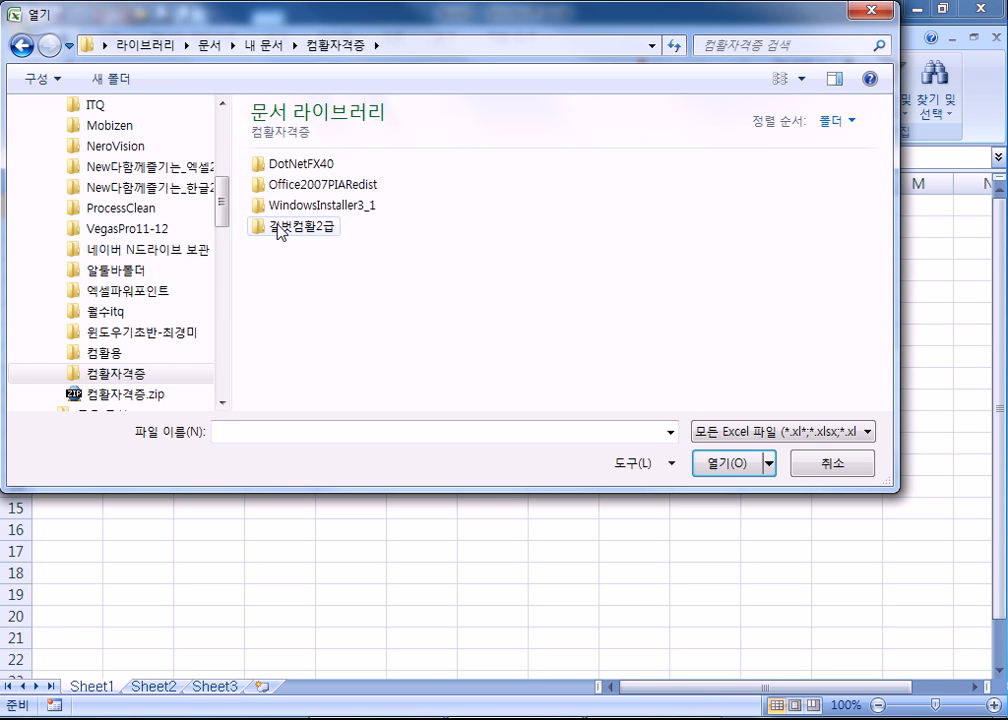
pyautogui.doubleClick(279, 228)
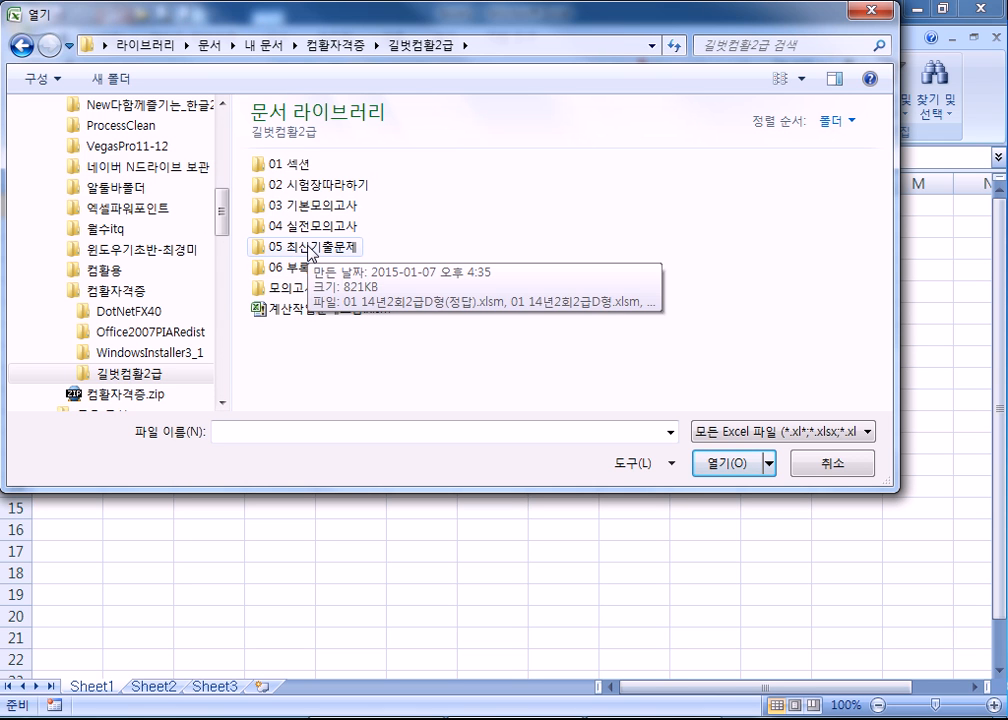
pyautogui.doubleClick(310, 250)
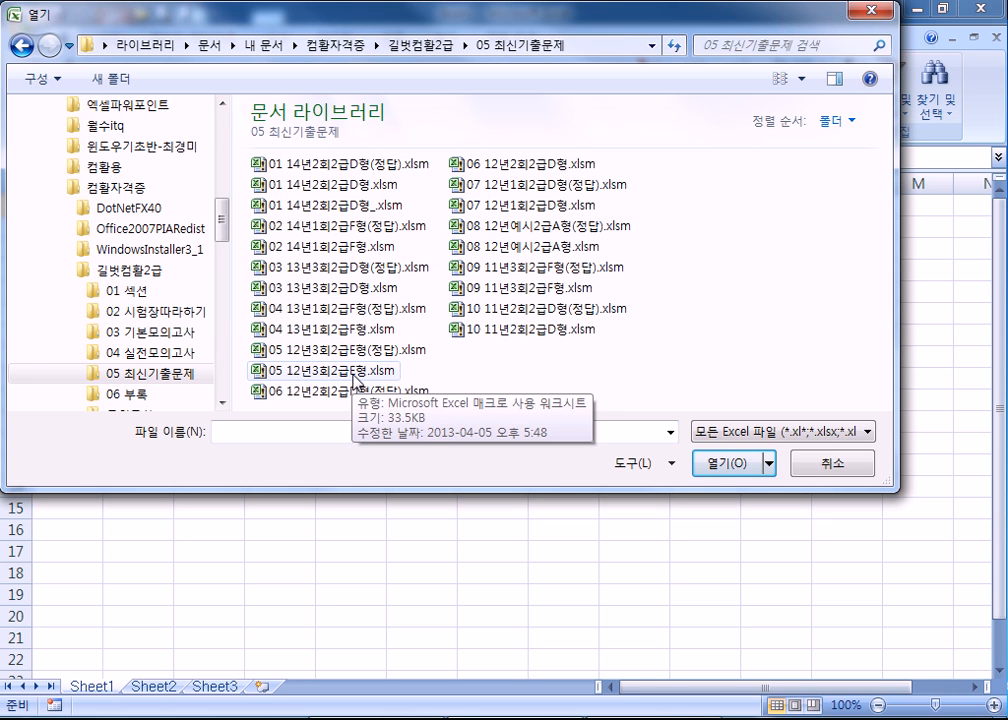
pyautogui.click(355, 378)
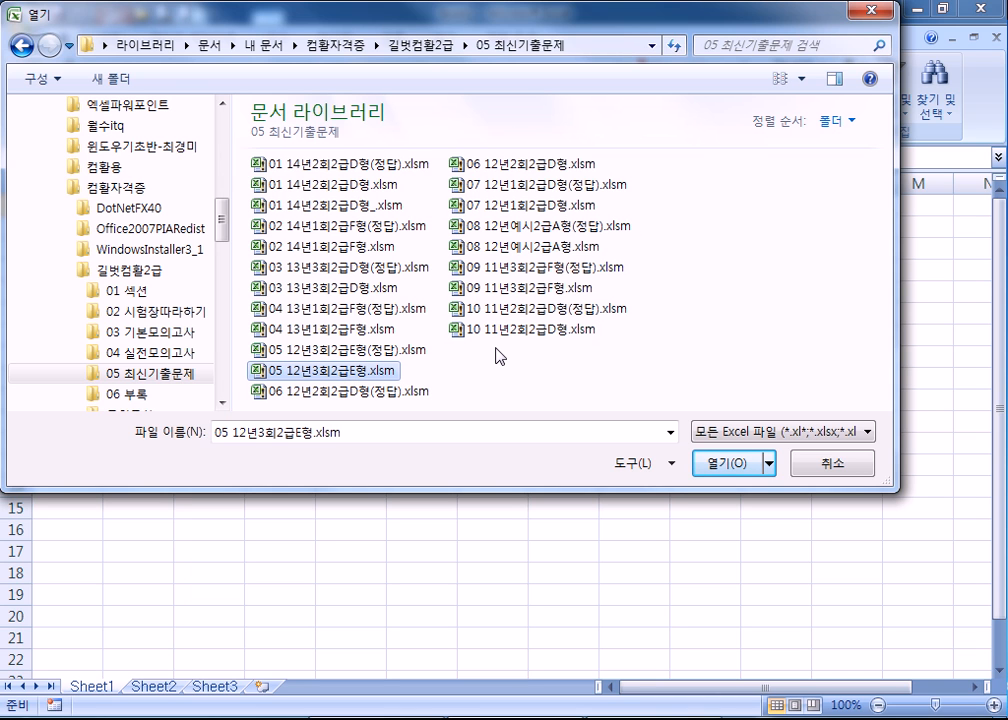
pyautogui.press('Return')
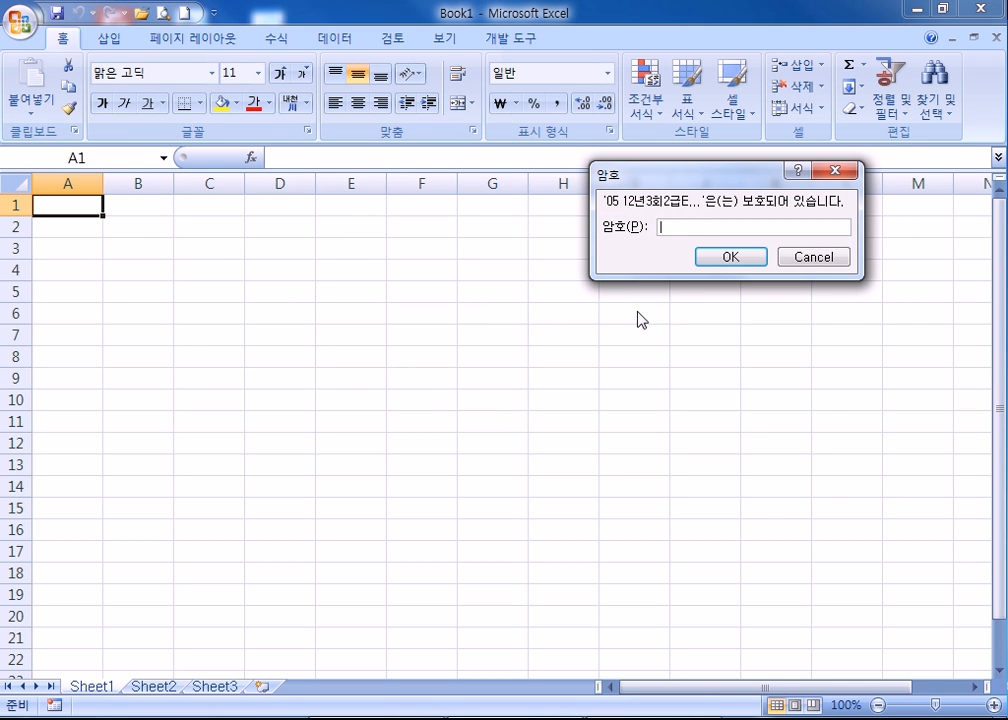
pyautogui.write('******')
pyautogui.press('Return')
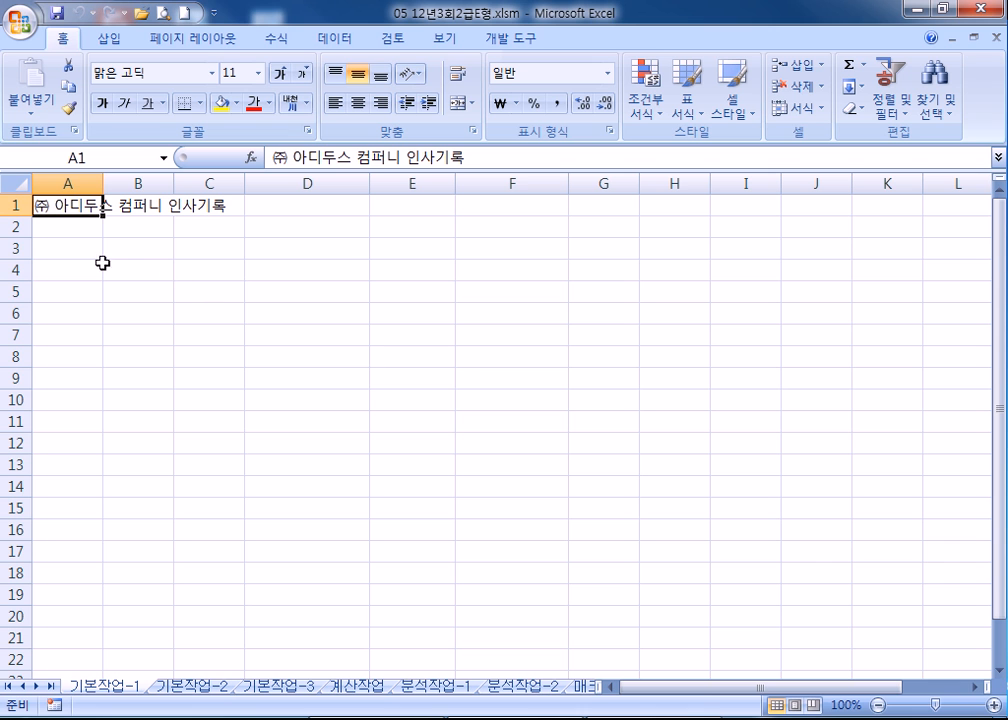
# - Go to the 기본작업-3 worksheet and select cell B4 as the start of the B4:J14 data area
pyautogui.click(65, 246)
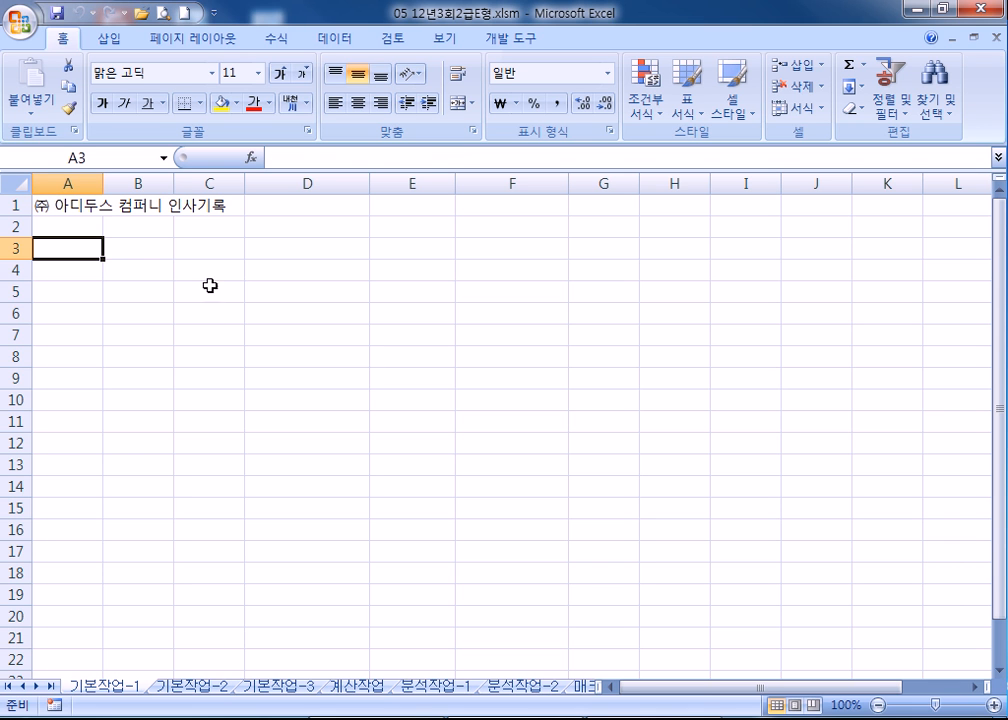
pyautogui.click(195, 686)
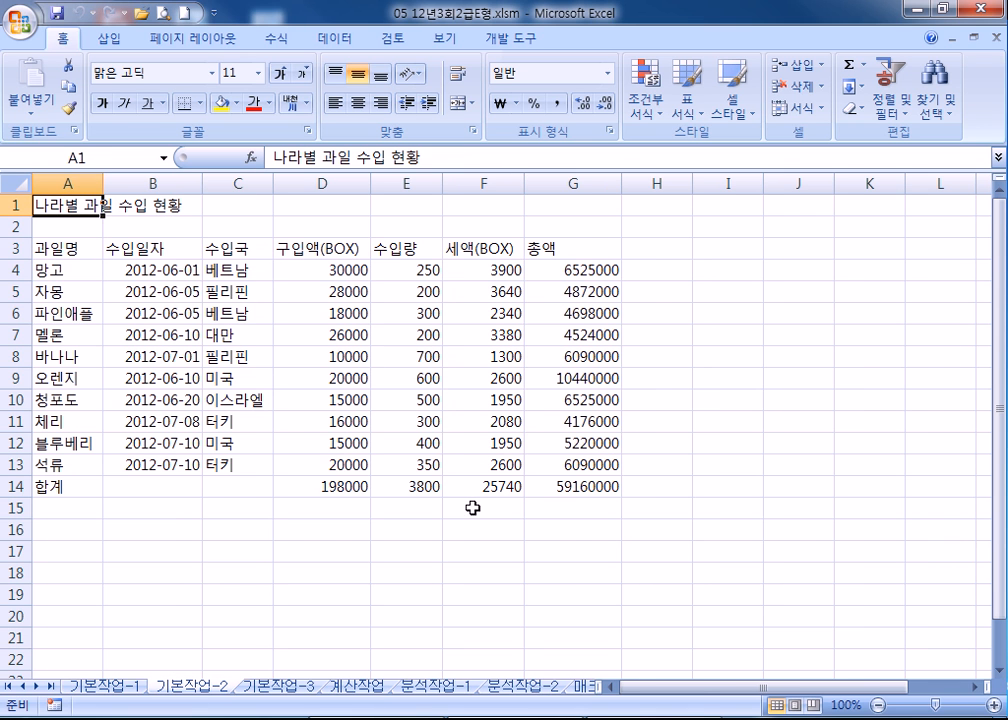
pyautogui.click(277, 686)
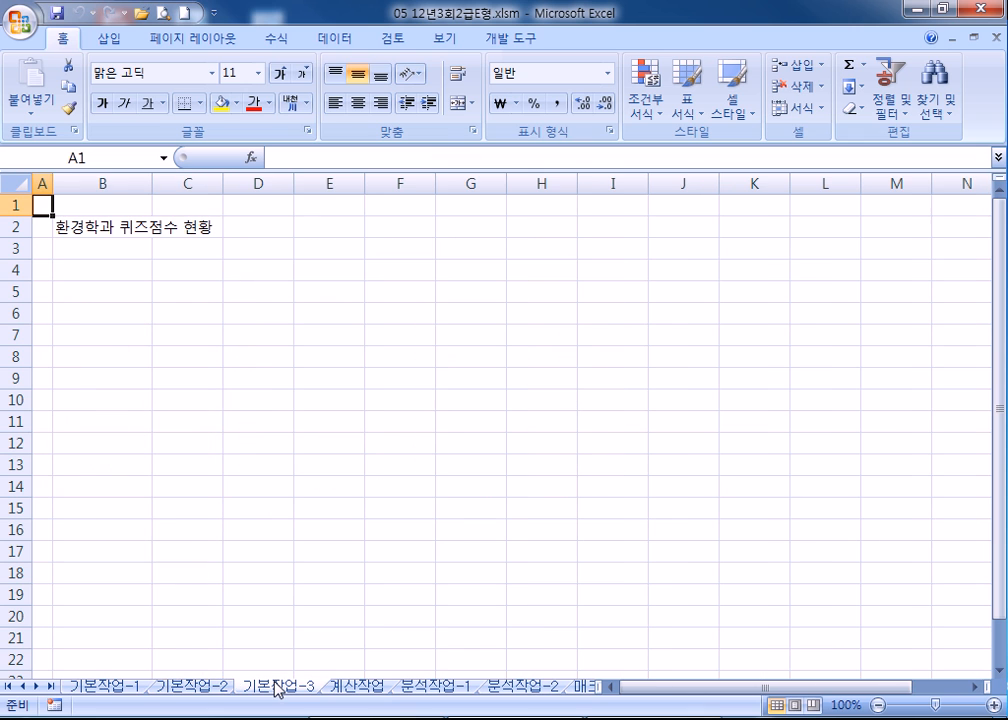
pyautogui.click(82, 276)
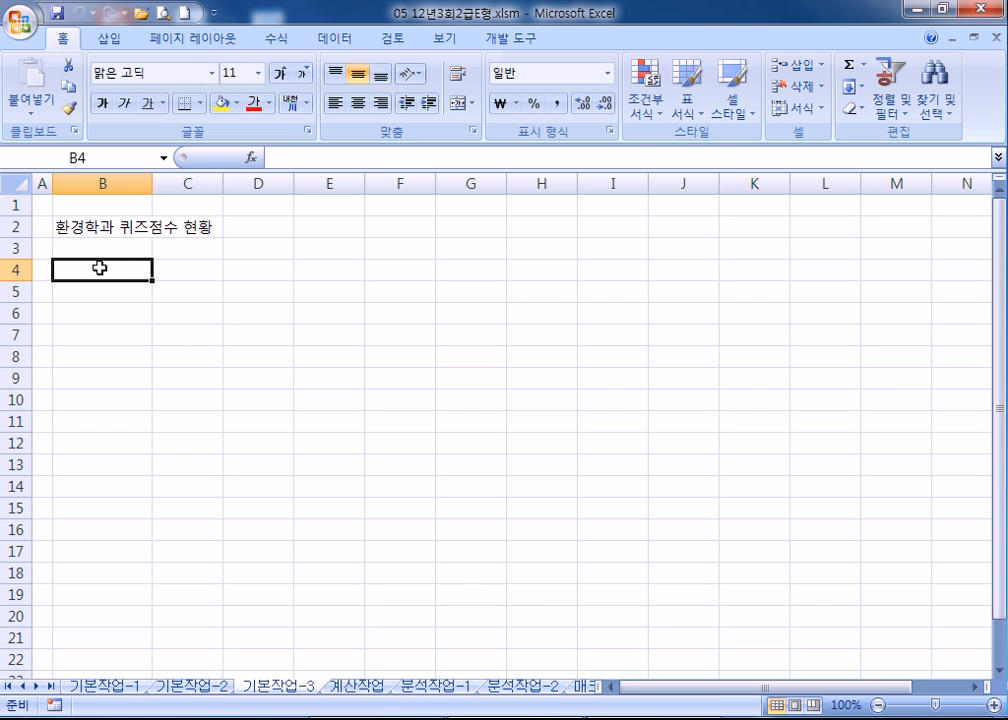
pyautogui.moveTo(107, 273); pyautogui.dragTo(677, 487)
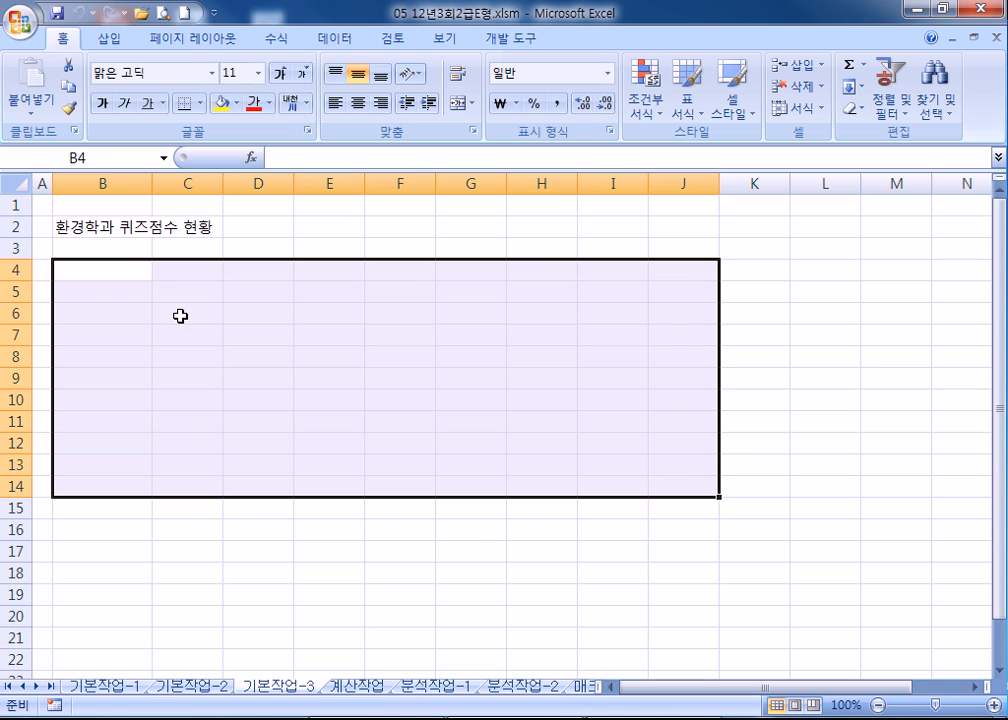
pyautogui.click(97, 272)
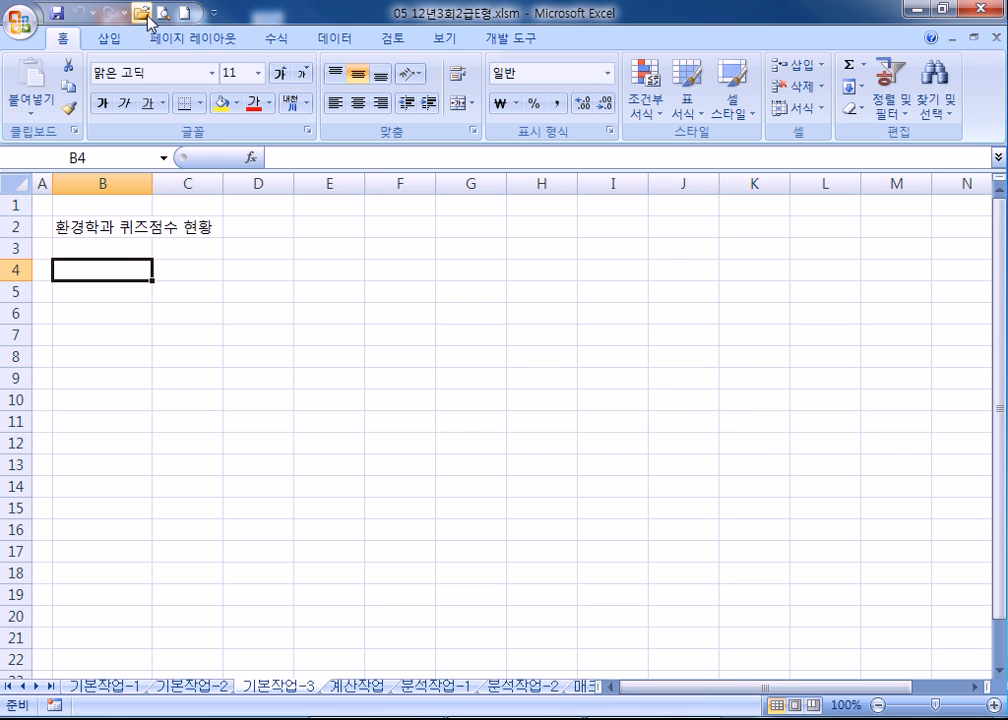
pyautogui.click(340, 39)
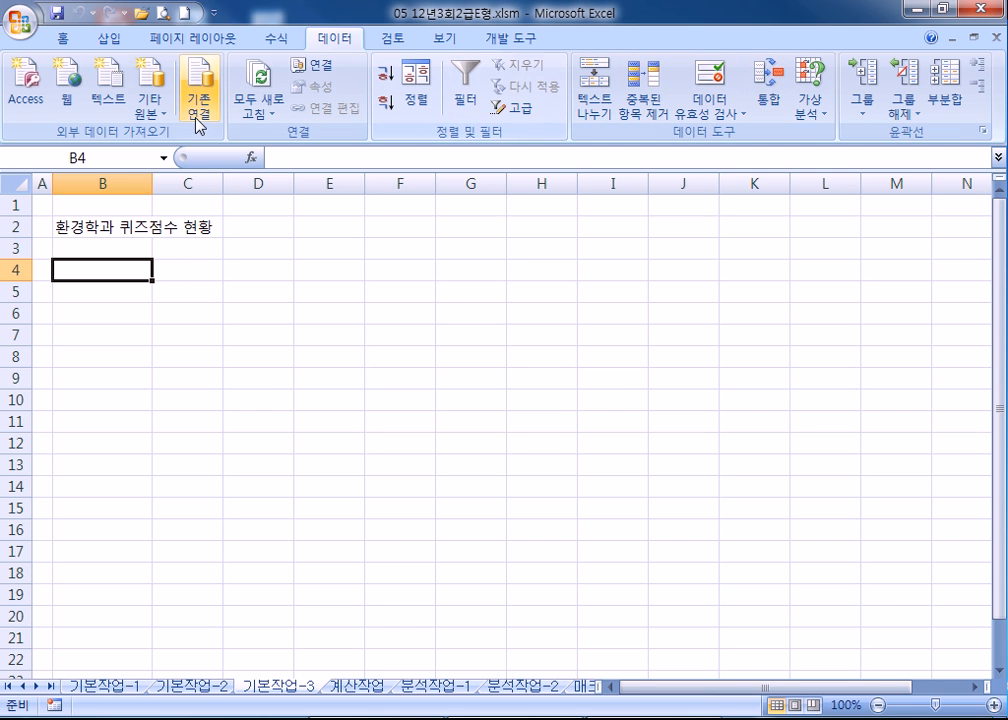
pyautogui.click(117, 104)
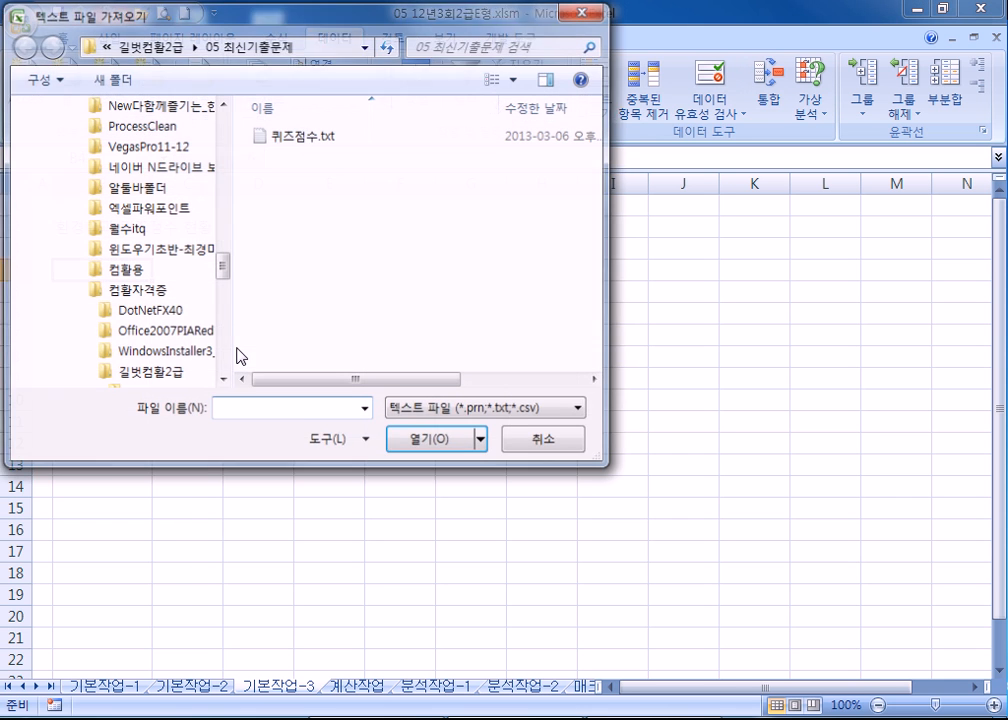
pyautogui.click(562, 450)
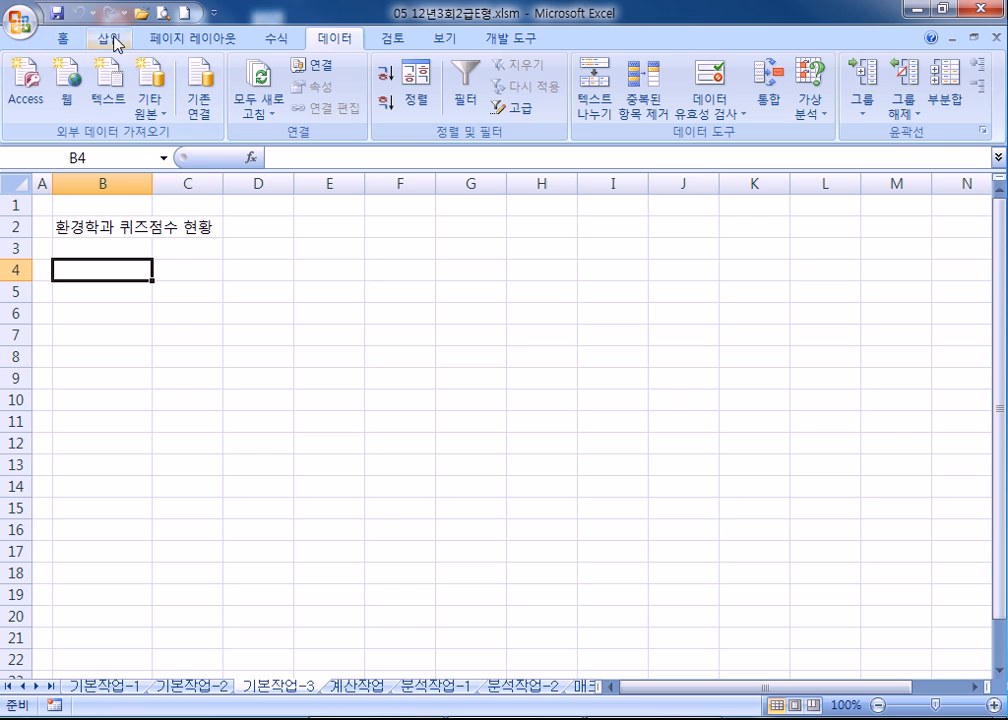
# - Open 퀴즈점수.txt from the 05 최신기출문제 folder, with all file types shown in the file list
pyautogui.click(141, 13)
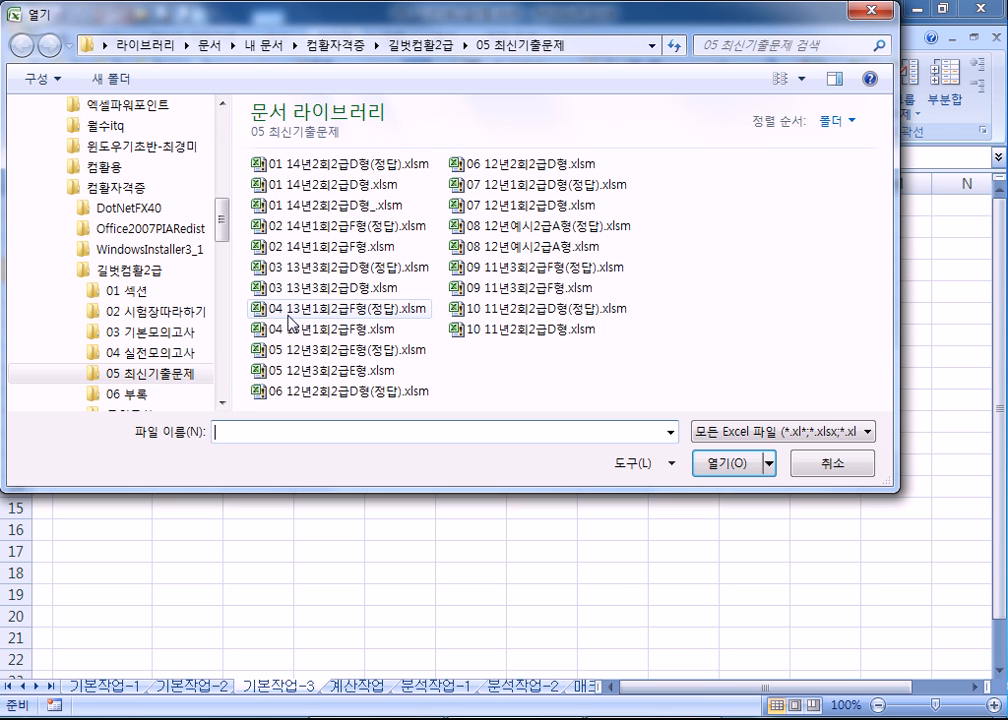
pyautogui.click(746, 434)
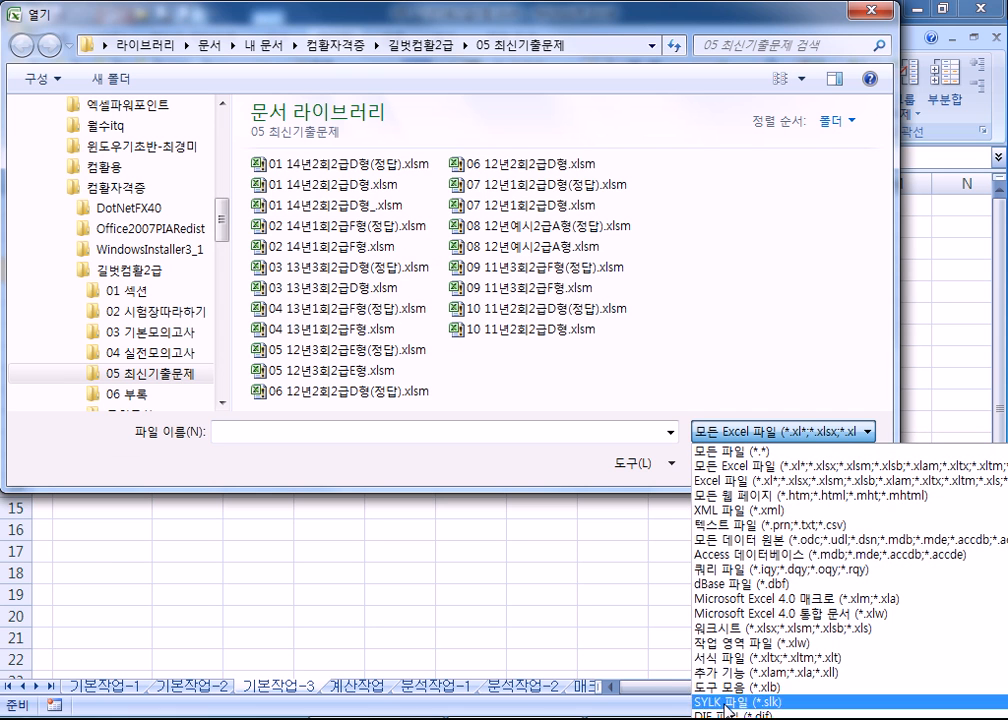
pyautogui.click(730, 451)
pyautogui.click(493, 352)
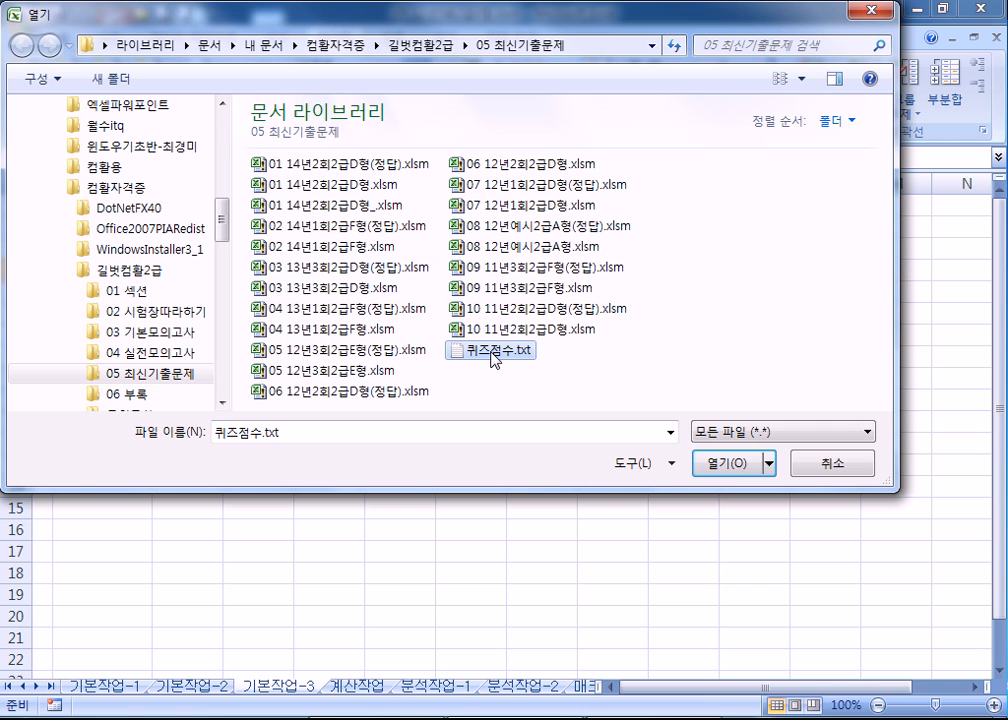
pyautogui.click(718, 463)
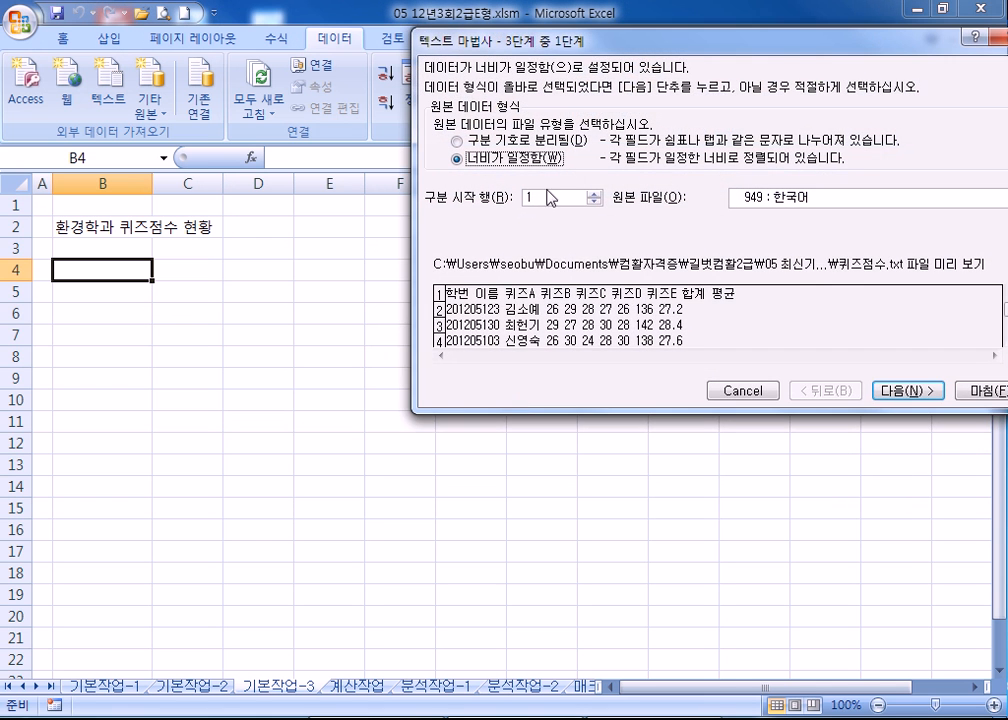
# - Convert the text file as delimited data with tab and space as delimiters, keeping the general column format
pyautogui.moveTo(580, 45); pyautogui.dragTo(397, 130)
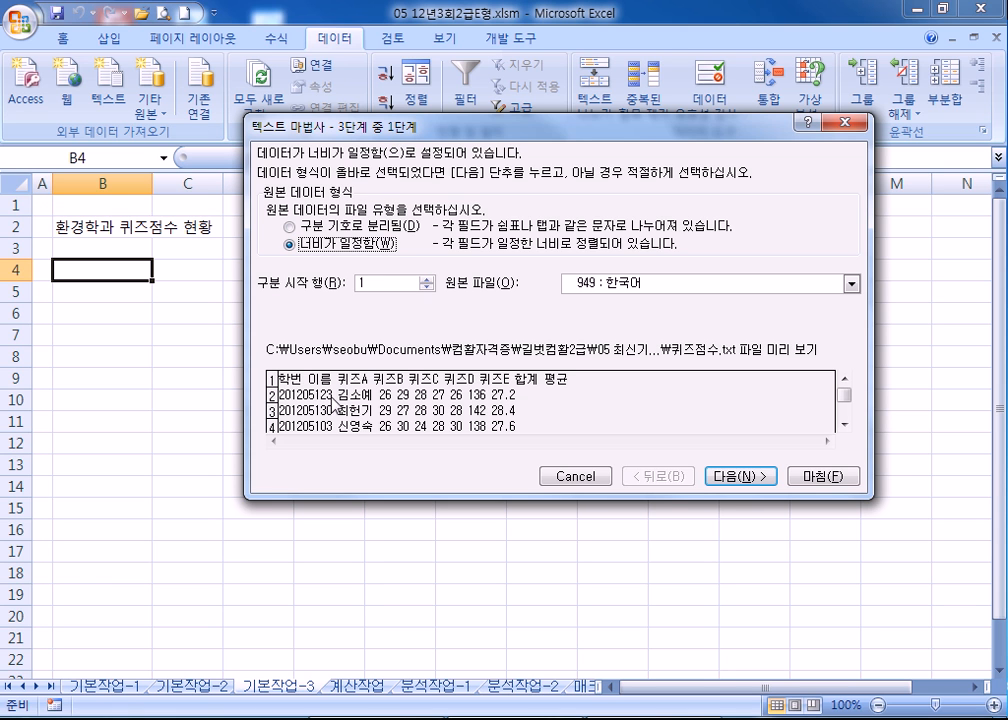
pyautogui.click(330, 228)
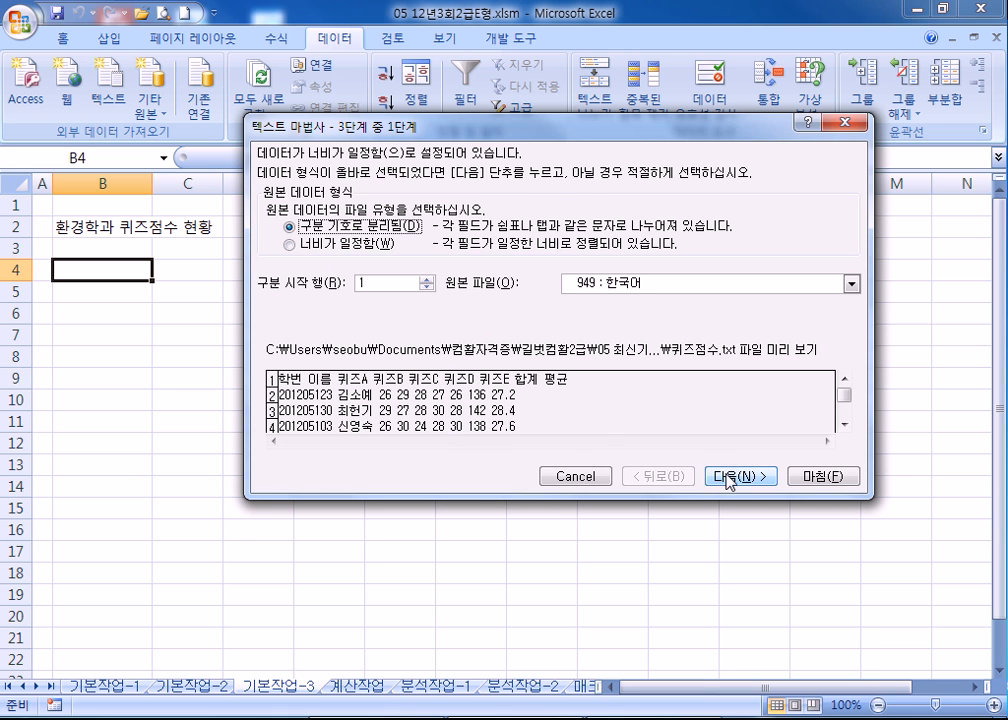
pyautogui.click(730, 476)
pyautogui.click(274, 248)
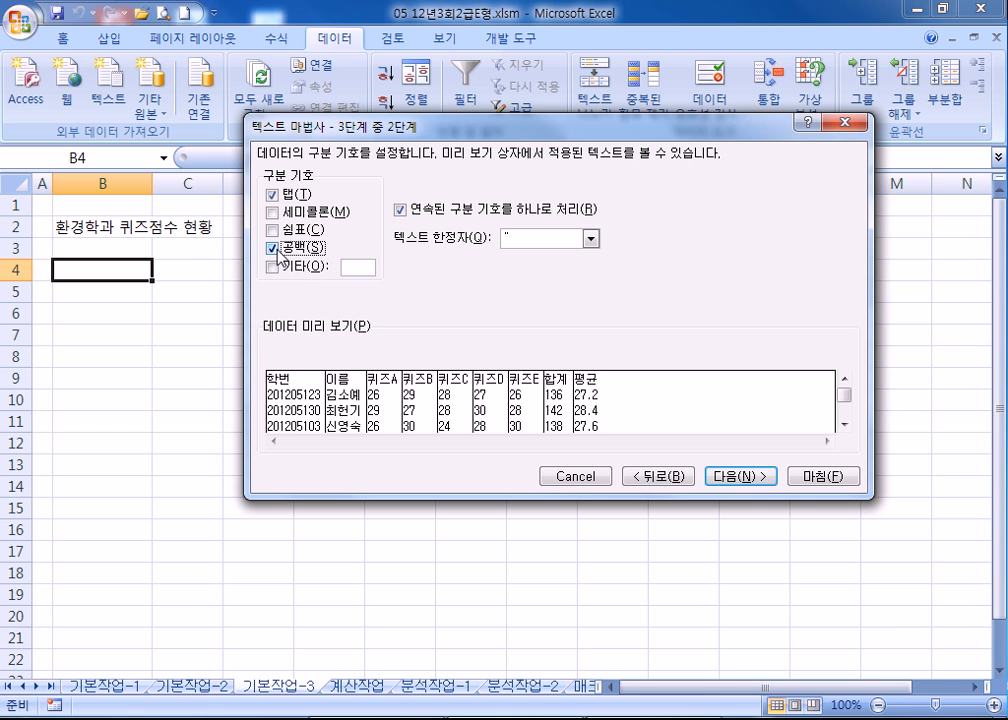
pyautogui.click(273, 196)
pyautogui.click(273, 196)
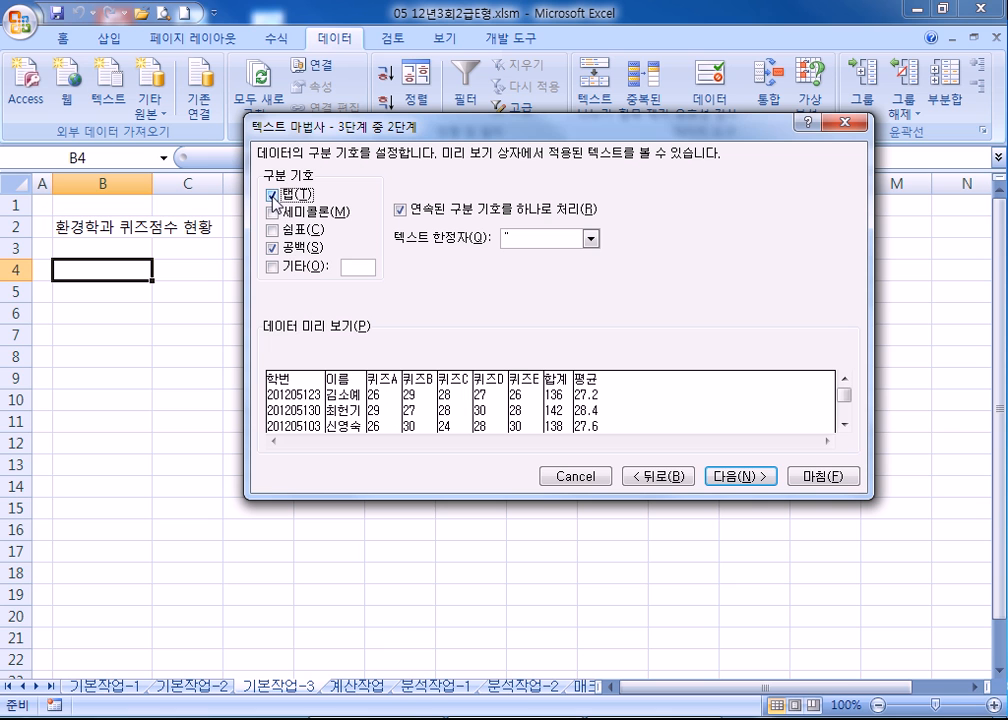
pyautogui.click(740, 477)
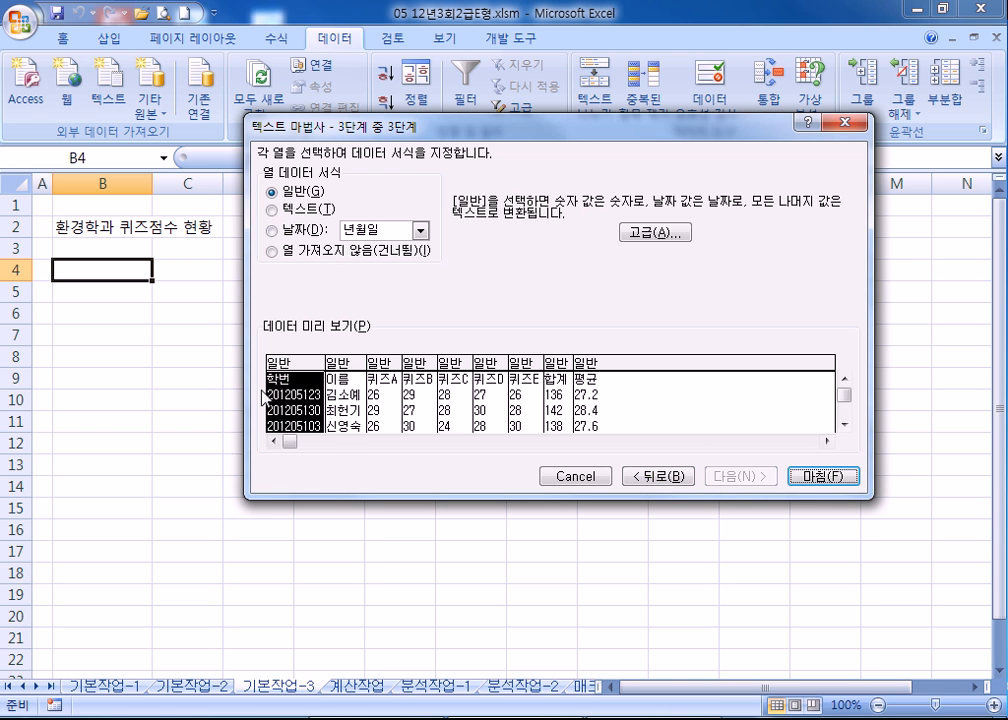
pyautogui.click(820, 478)
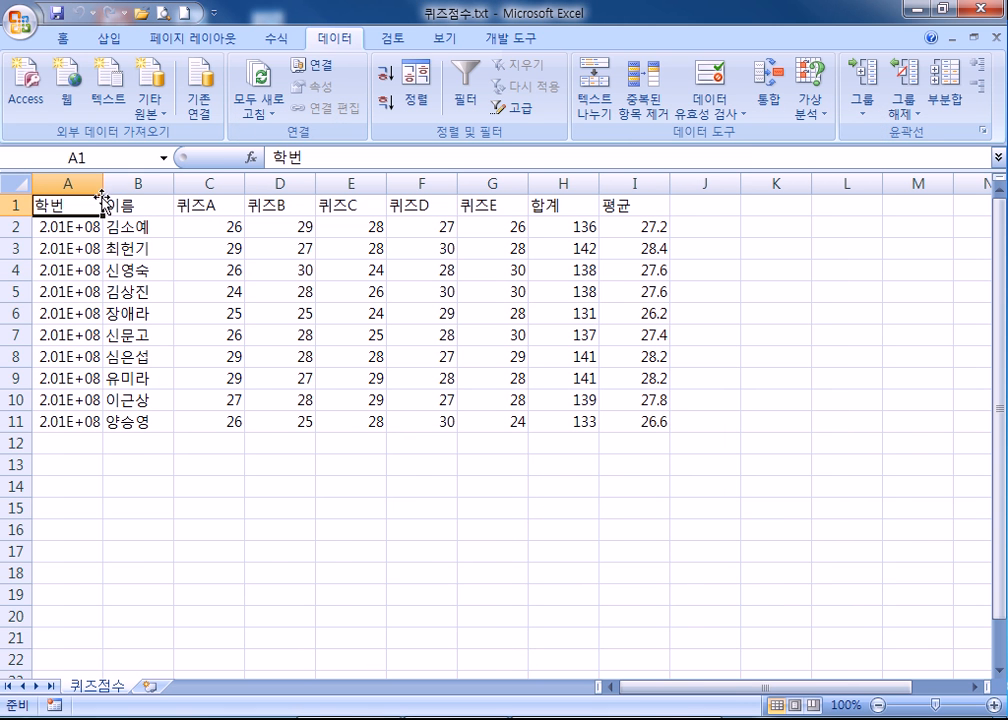
# - Fit column A to its contents and copy the quiz score table in A1:I11
pyautogui.moveTo(104, 185); pyautogui.dragTo(174, 185)
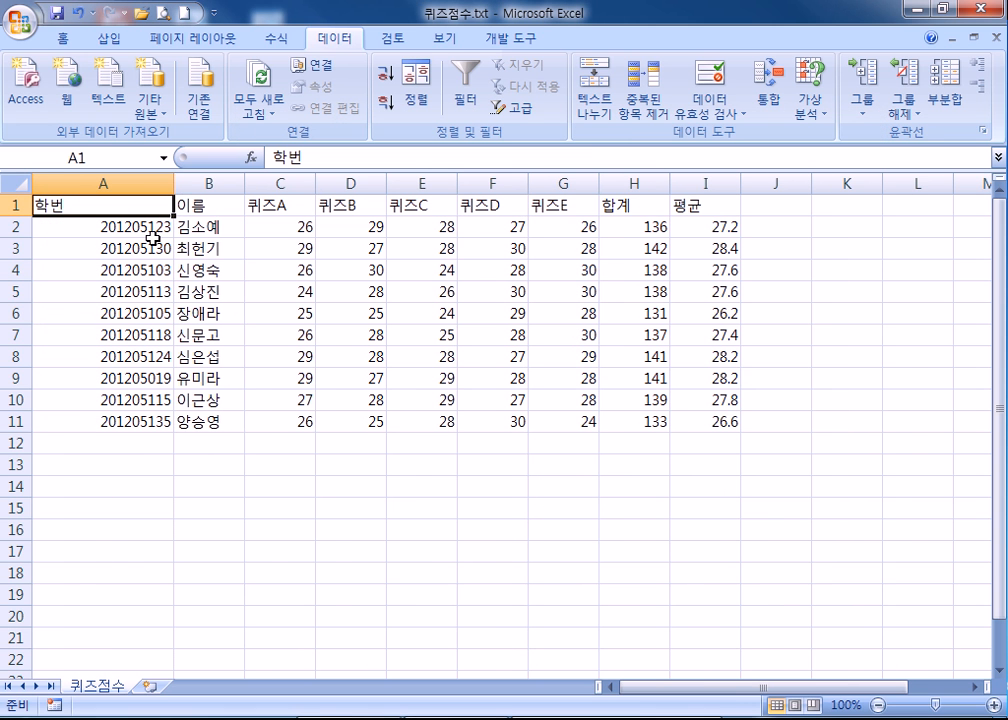
pyautogui.doubleClick(174, 185)
pyautogui.moveTo(66, 204); pyautogui.dragTo(648, 422)
pyautogui.click(63, 38)
pyautogui.click(69, 87)
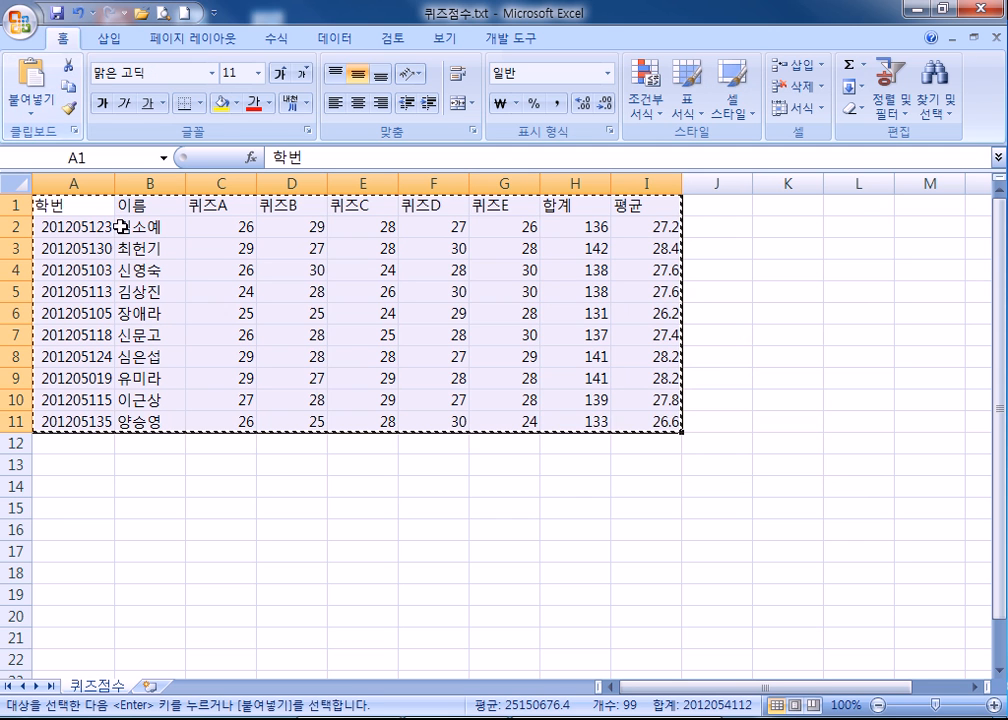
# - Paste the copied quiz score table at B4 of the 기본작업-3 worksheet, and undo the paste
pyautogui.hotkey('ctrl', 'Tab')
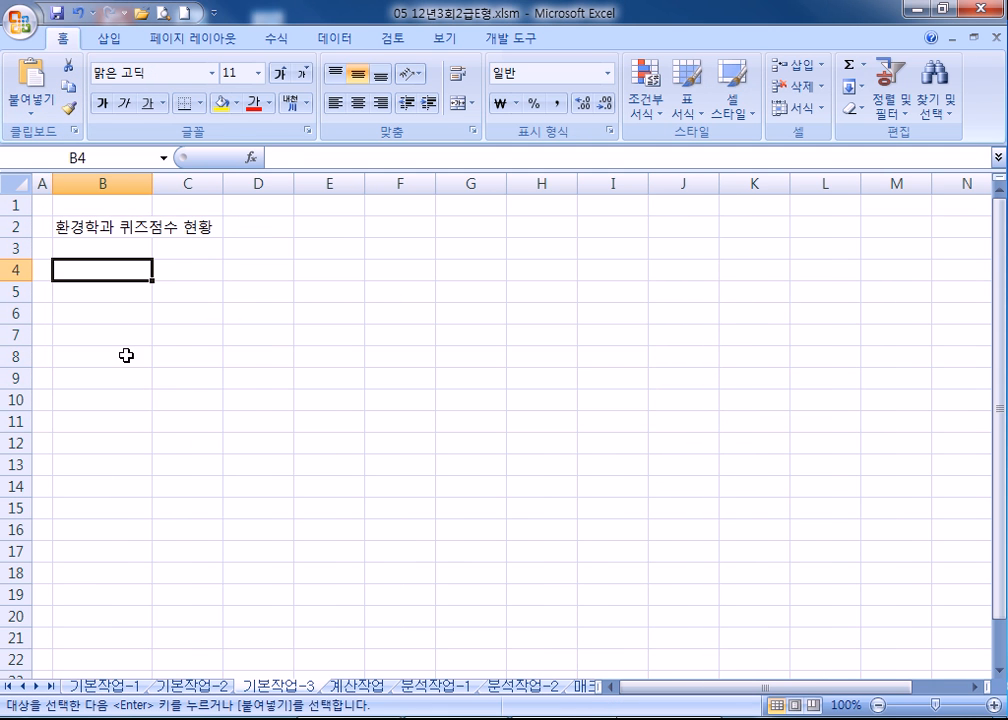
pyautogui.rightClick(93, 268)
pyautogui.click(128, 327)
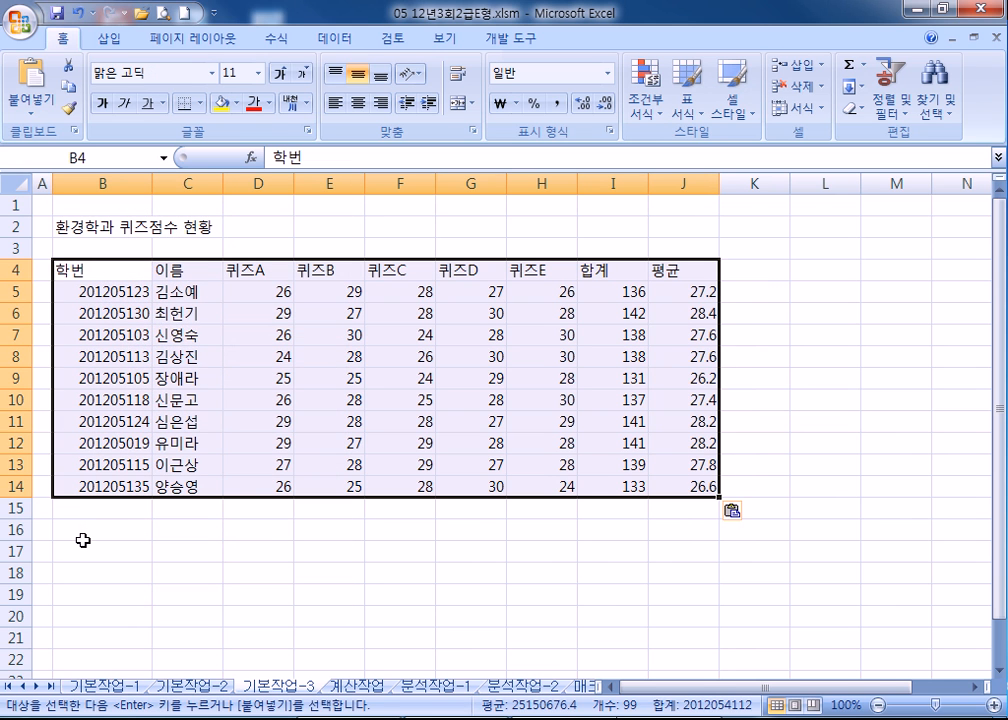
pyautogui.click(83, 540)
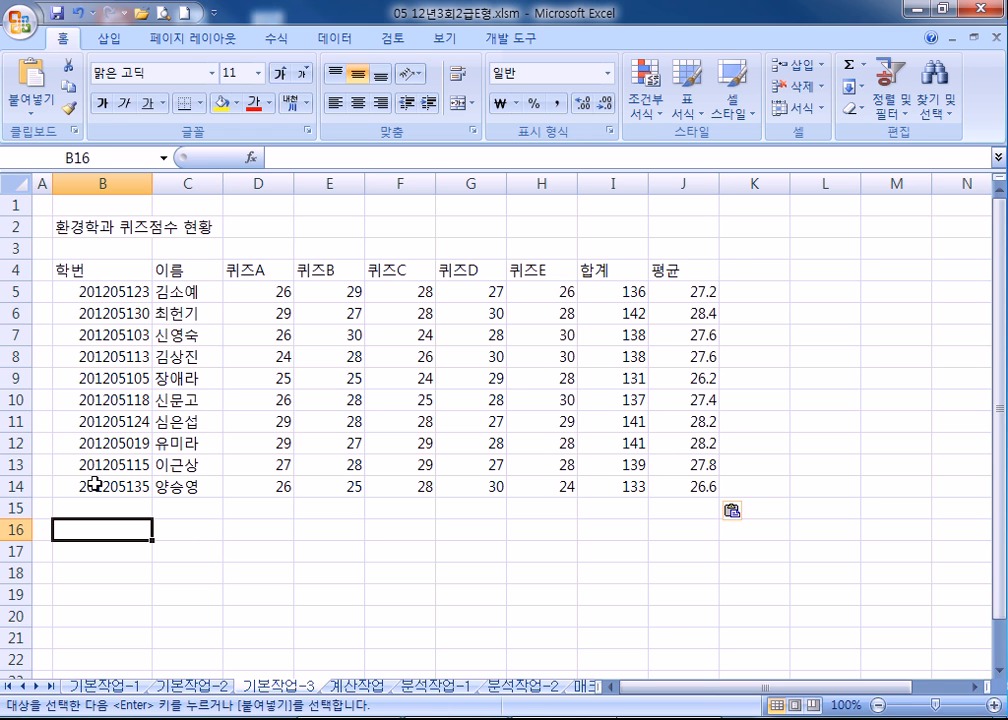
pyautogui.hotkey('ctrl', 'z')
# - Start a text import of 퀴즈점수.txt with cell B4 of the 기본작업-3 worksheet as the starting point
pyautogui.click(94, 270)
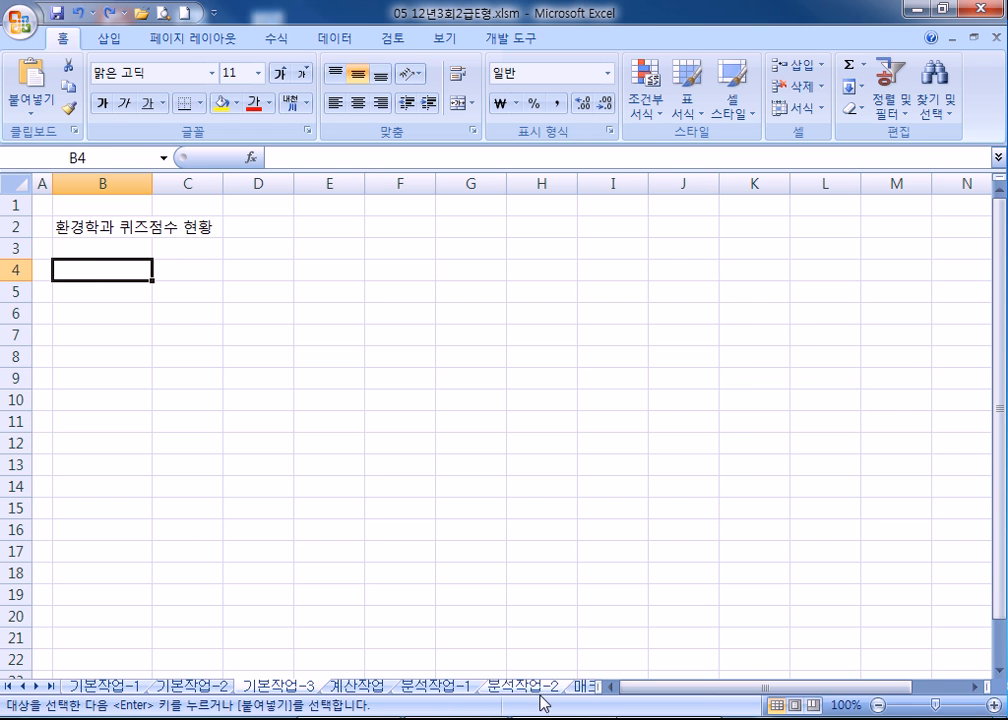
pyautogui.click(338, 40)
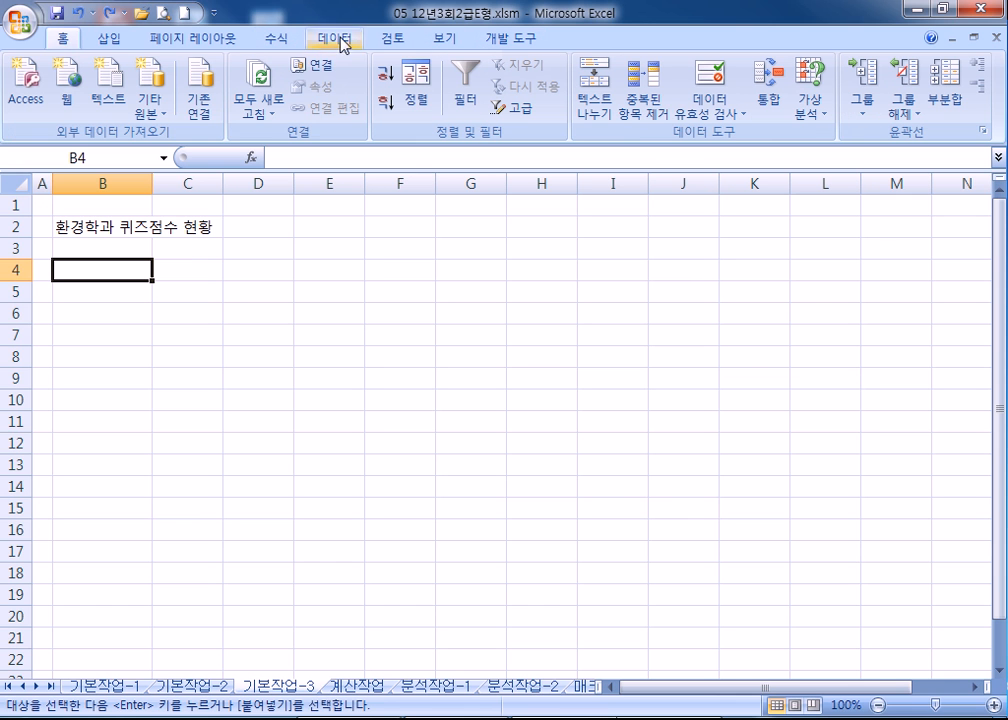
pyautogui.click(111, 95)
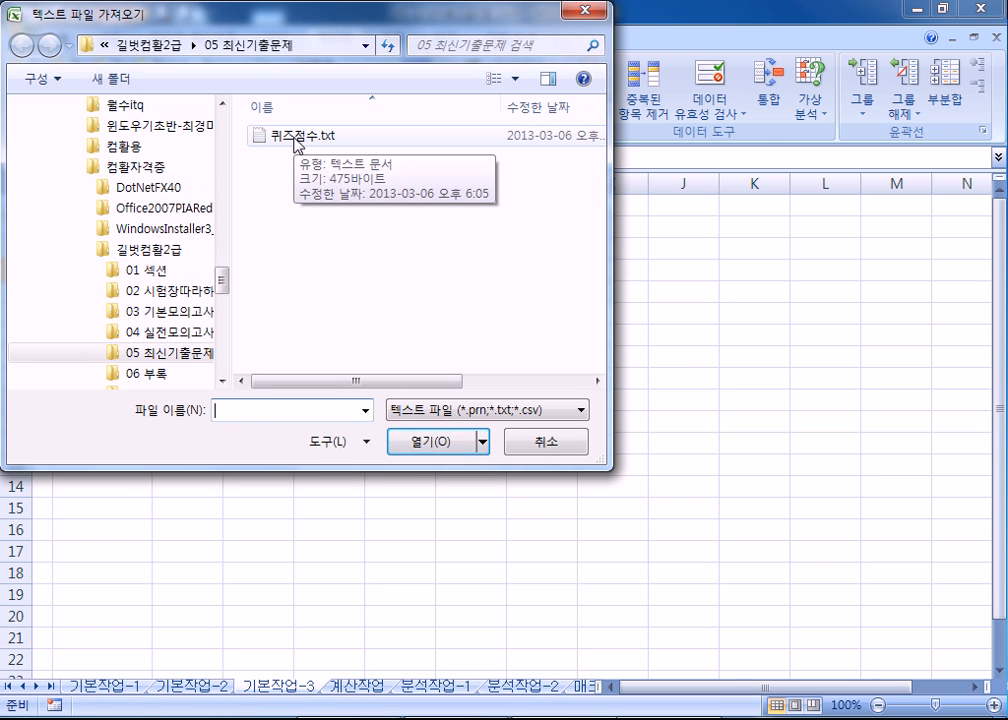
pyautogui.doubleClick(297, 144)
# - Import the delimited quiz scores with tab and space as delimiters and general column format, placing them at $B$4 of the existing worksheet
pyautogui.click(329, 228)
pyautogui.click(745, 477)
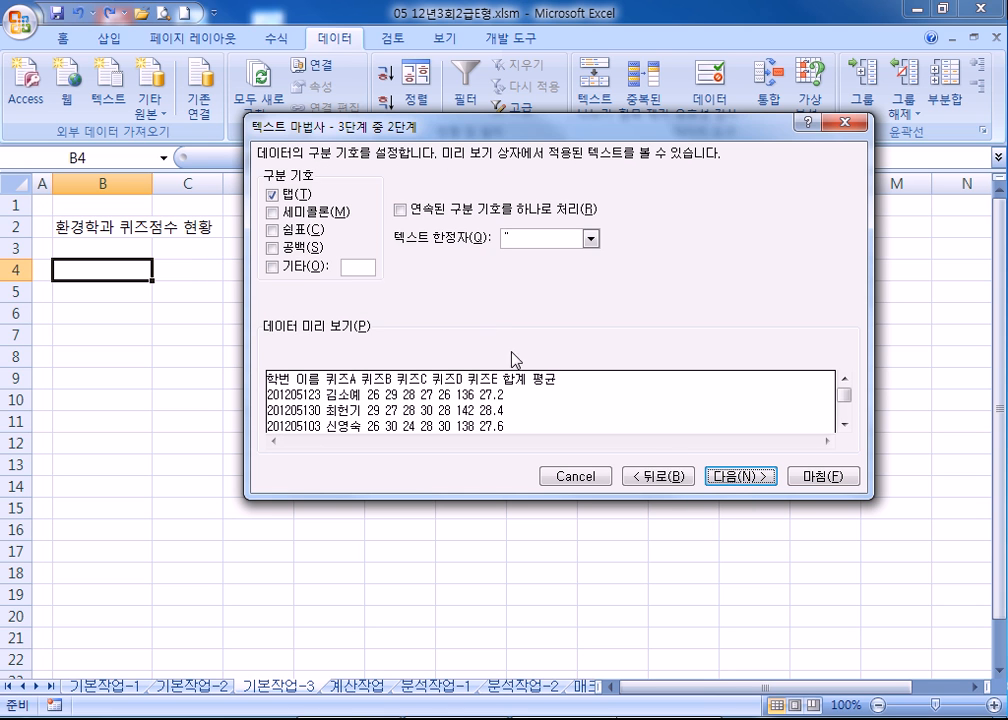
pyautogui.click(296, 247)
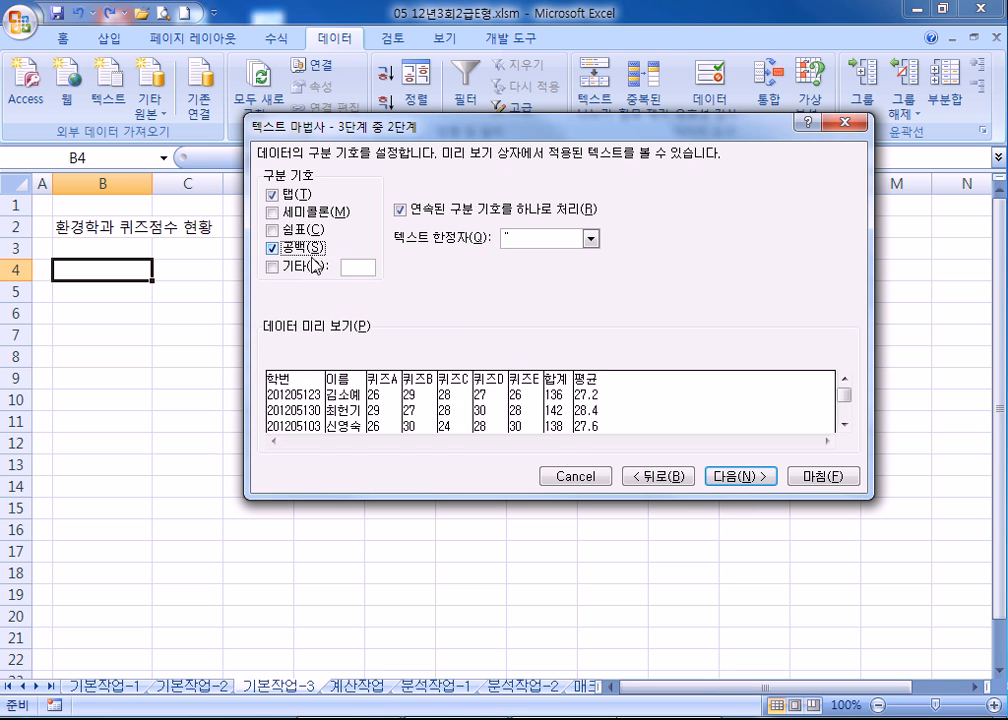
pyautogui.click(734, 478)
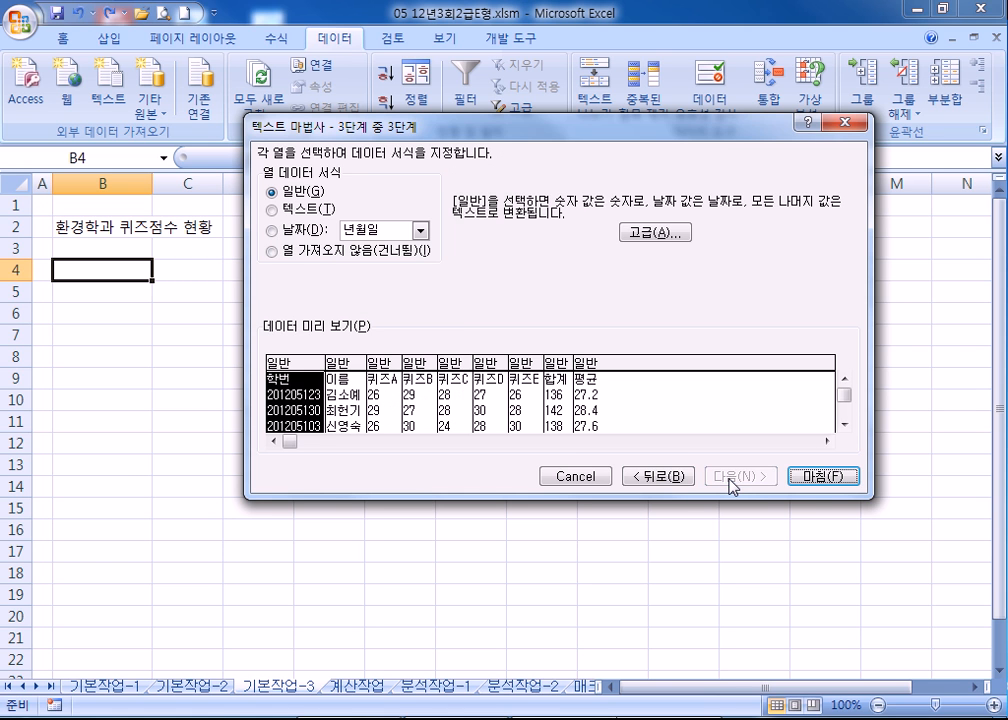
pyautogui.click(840, 478)
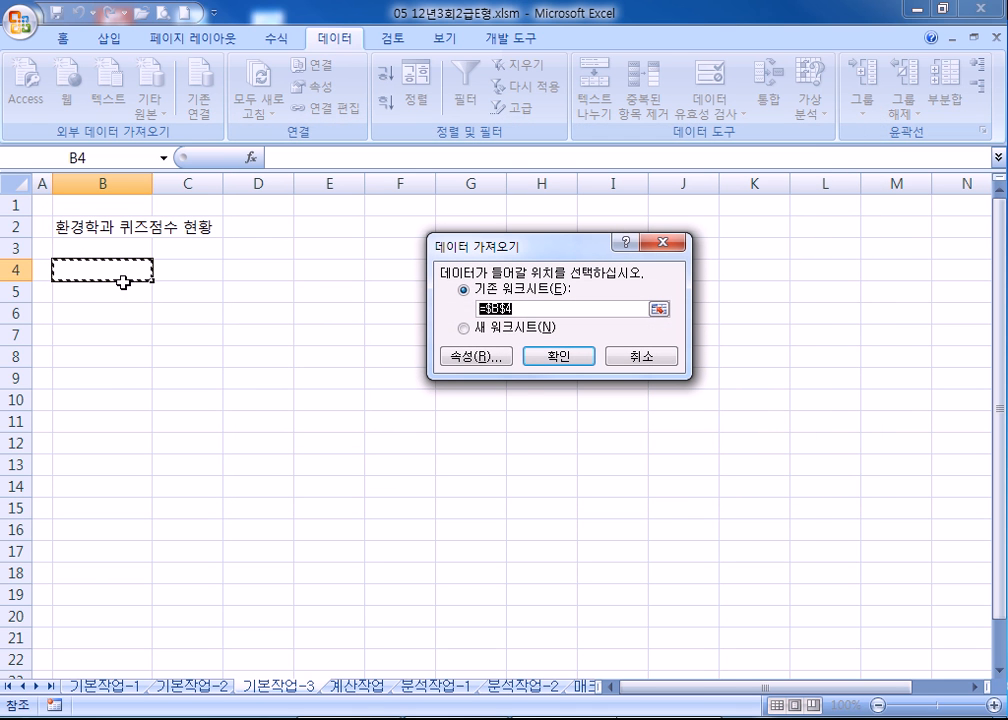
pyautogui.click(543, 360)
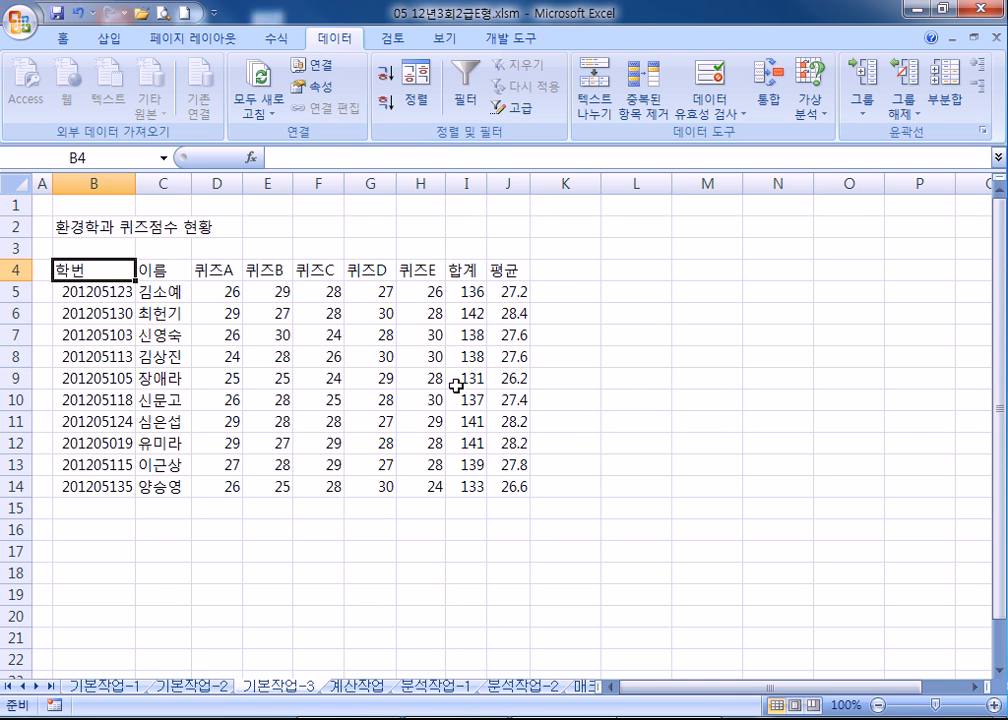
# - Switch to the 퀴즈점수.txt workbook and undo the width change of column A
pyautogui.hotkey('alt', 'Tab')
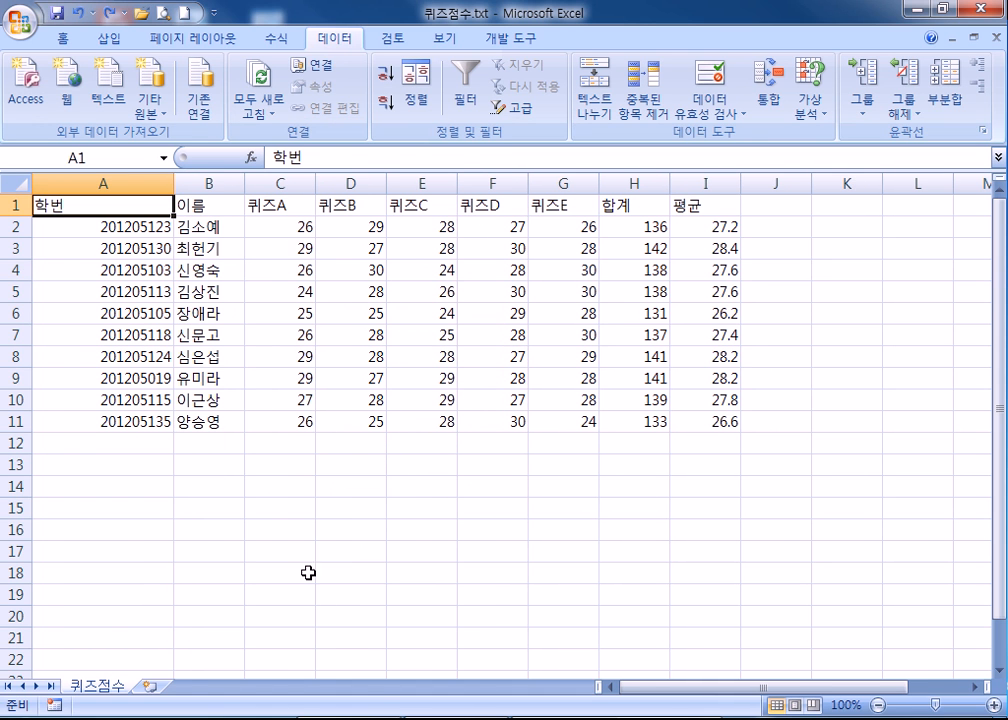
pyautogui.click(547, 717)
pyautogui.hotkey('ctrl', 'z')
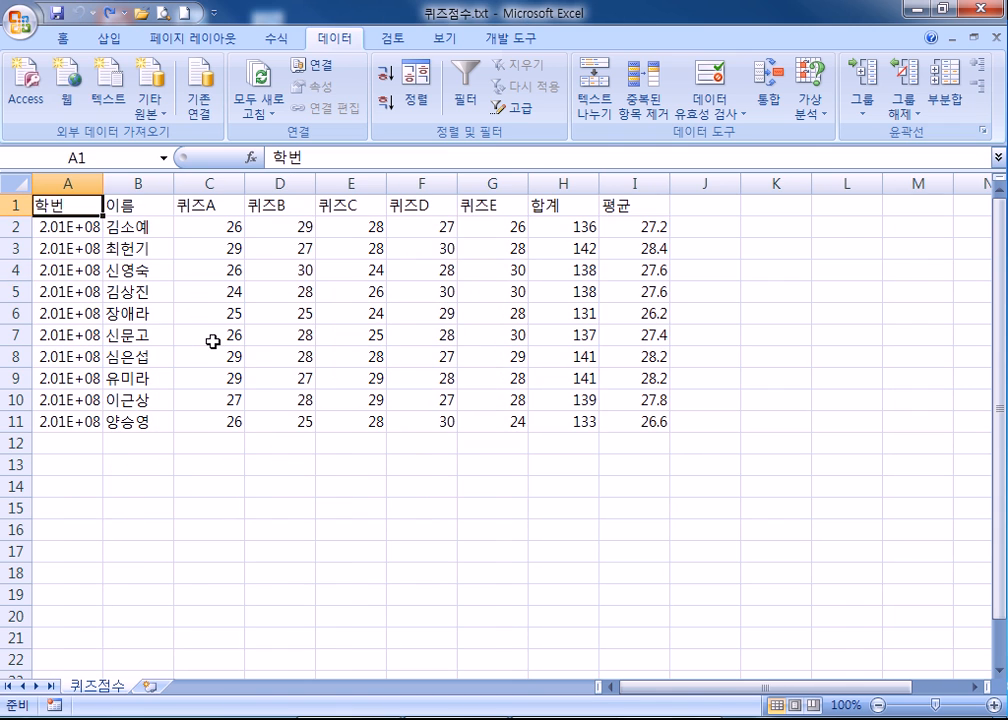
# - Close 05 12년3회2급E형.xlsm without saving its changes and reopen it, entering the workbook password
pyautogui.hotkey('alt', 'Tab')
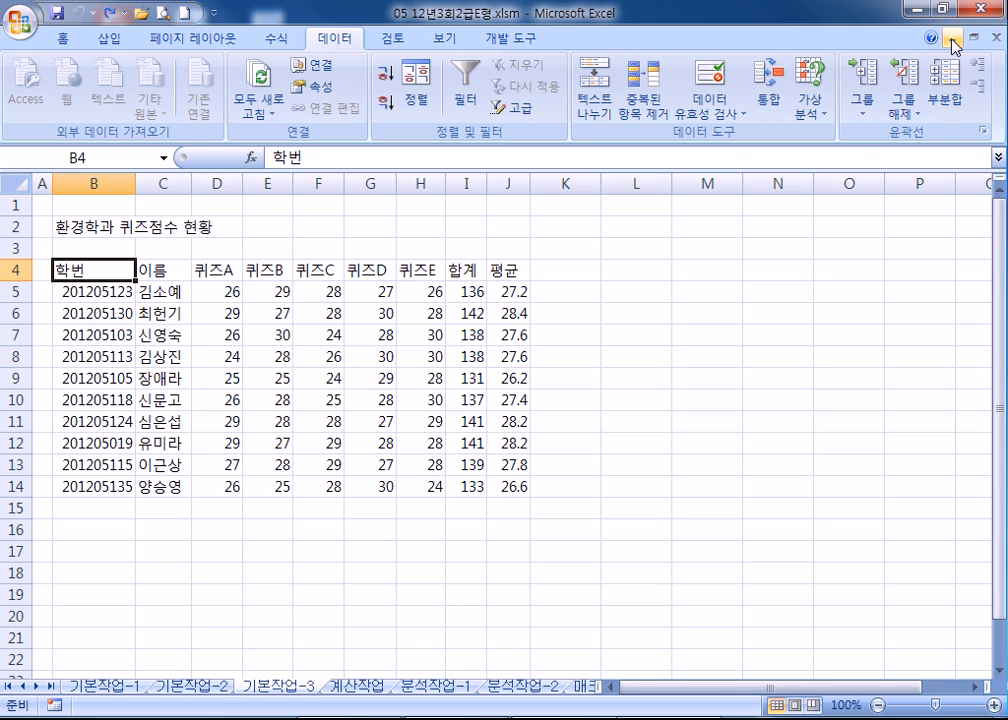
pyautogui.click(996, 37)
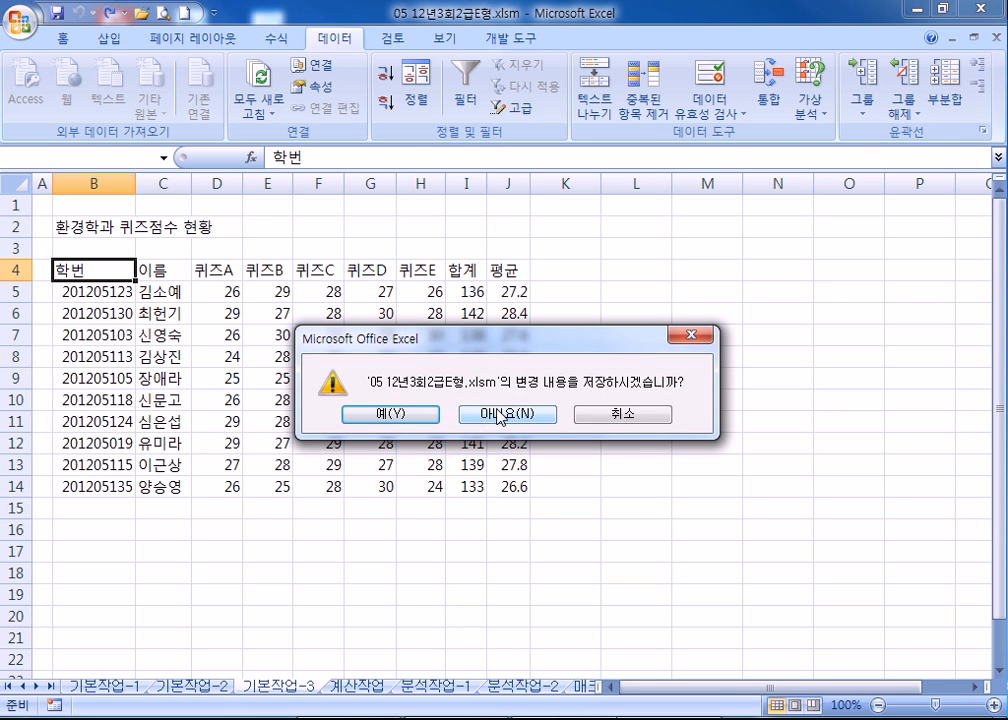
pyautogui.click(501, 414)
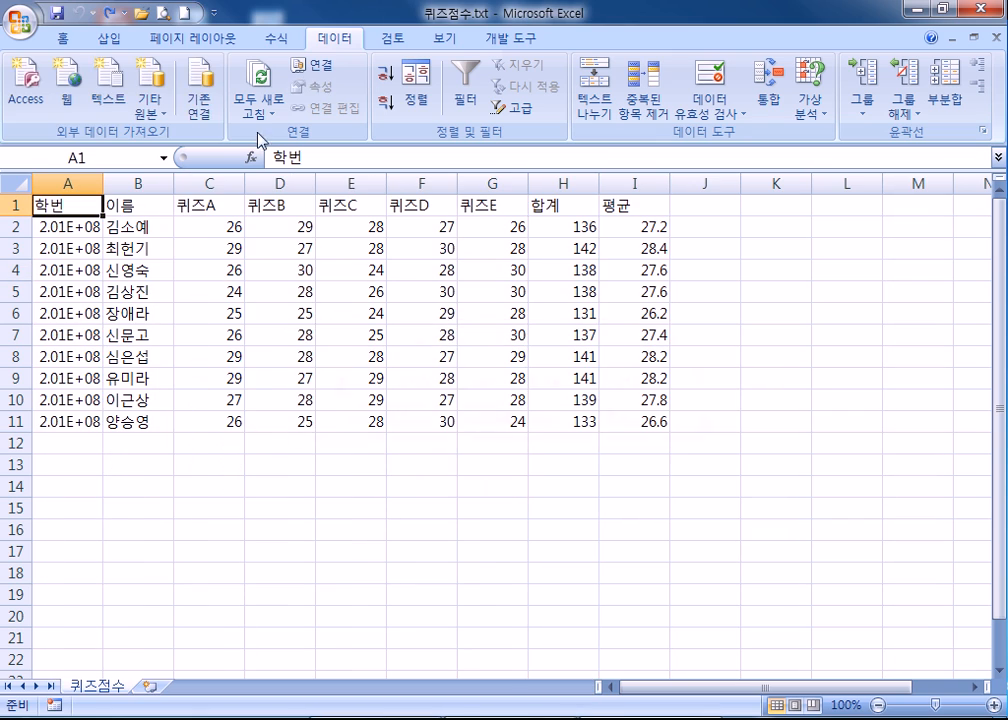
pyautogui.click(142, 15)
pyautogui.doubleClick(322, 371)
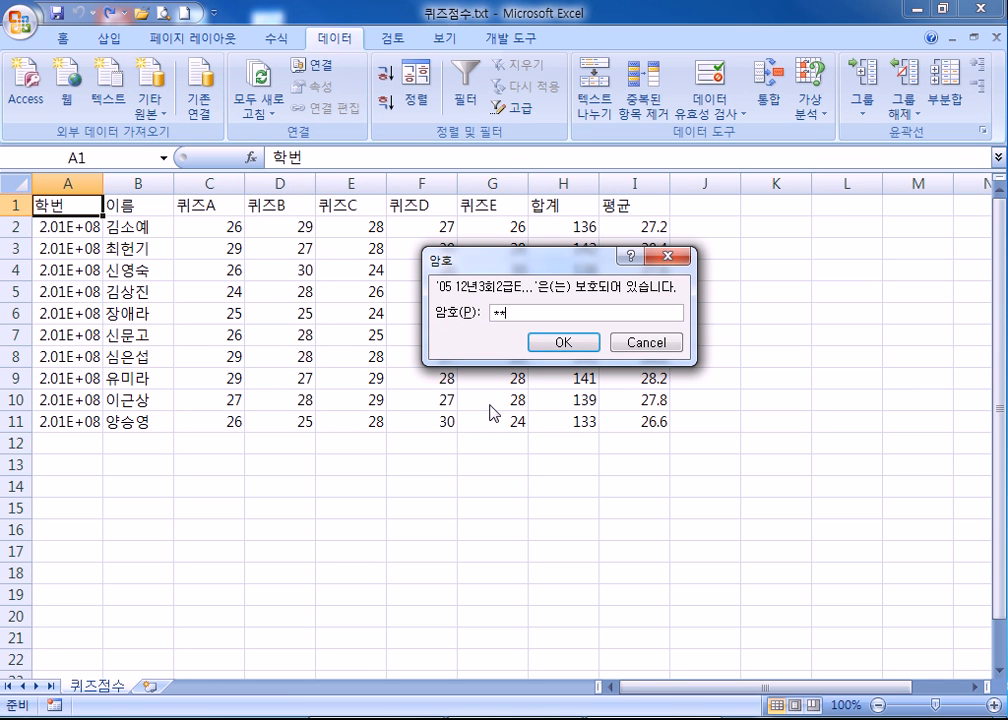
pyautogui.press('Return')
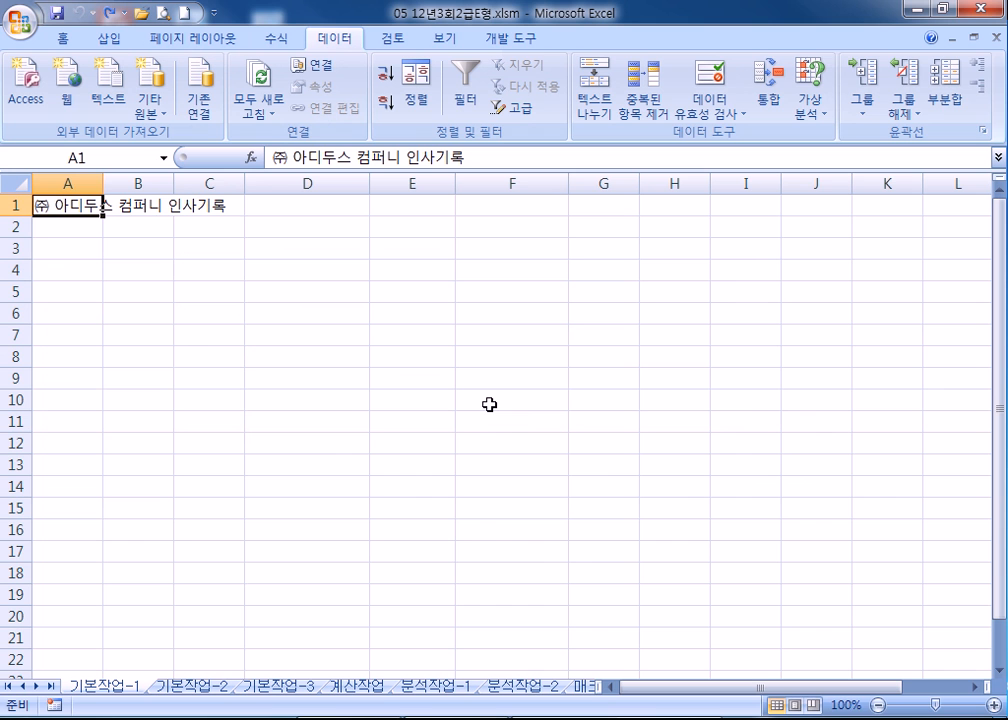
# - Select cell B4 of the 기본작업-3 worksheet, and open the text file import and cancel it
pyautogui.click(279, 686)
pyautogui.moveTo(200, 184); pyautogui.dragTo(541, 183)
pyautogui.click(116, 270)
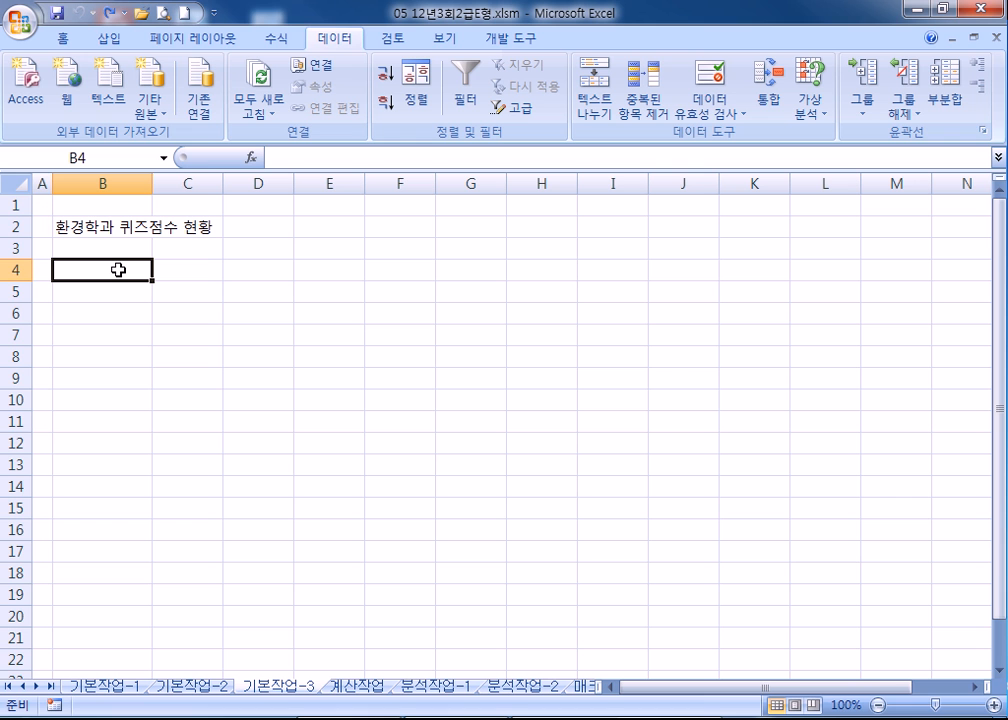
pyautogui.click(112, 100)
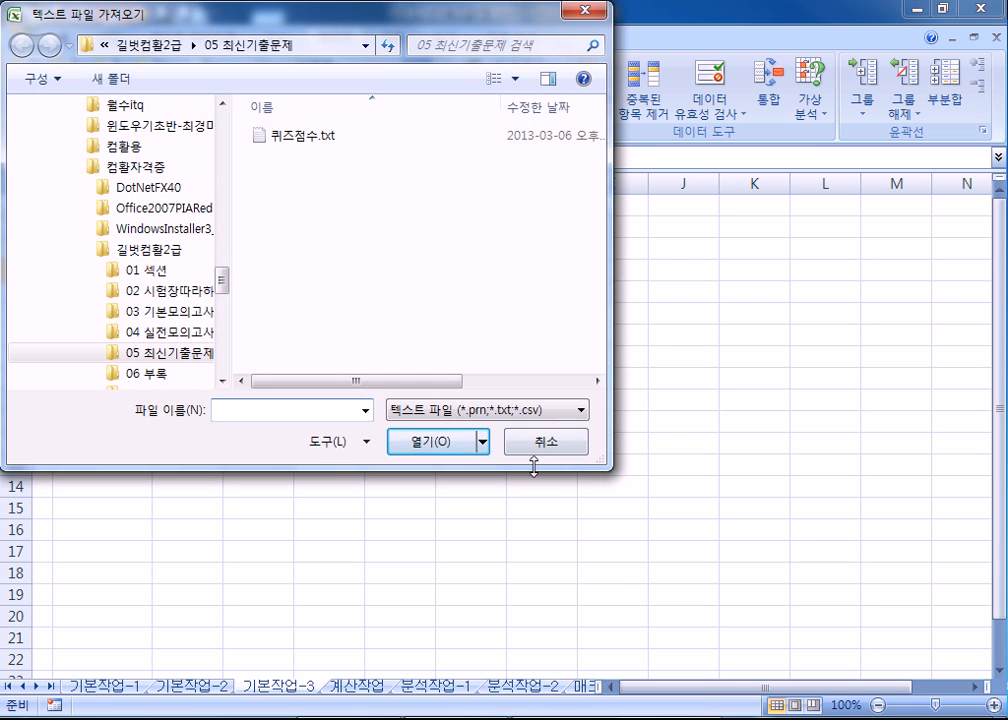
pyautogui.click(543, 441)
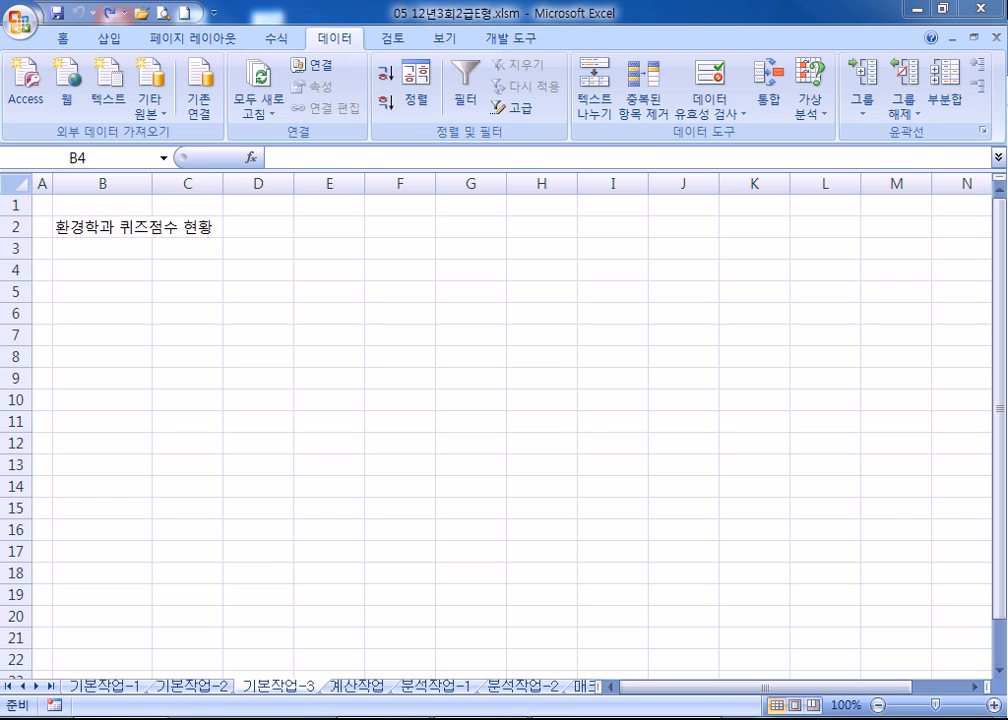
# - Switch to Windows Explorer and open 퀴즈점수.txt from 내 문서, 컴활자격증, 길벗컴활2급, 05 최신기출문제
pyautogui.moveTo(742, 42); pyautogui.dragTo(458, 1)
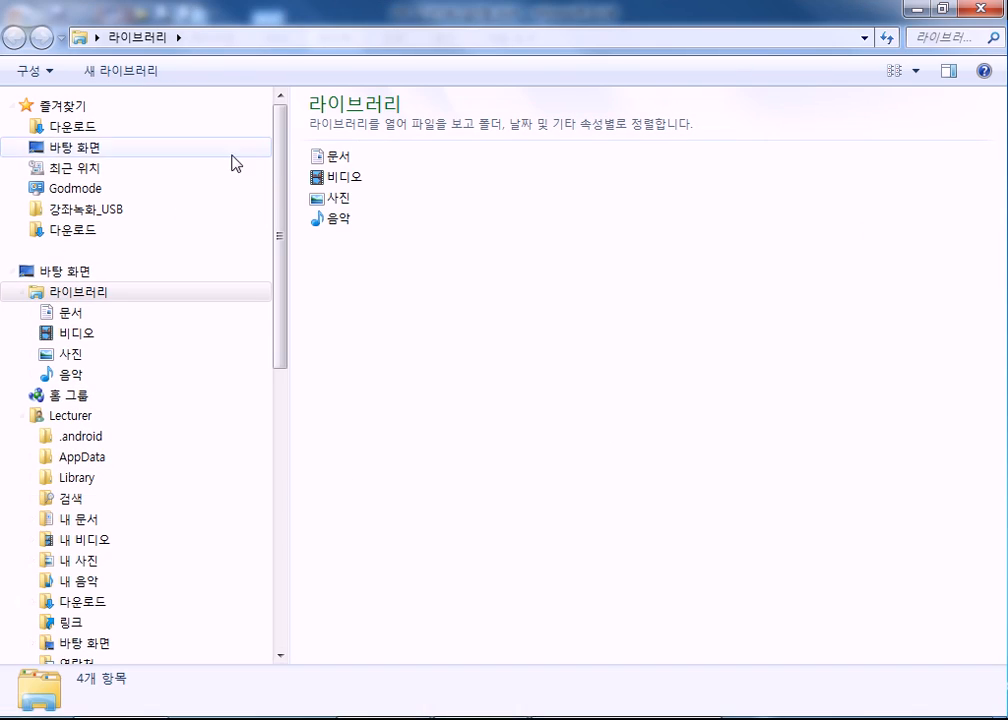
pyautogui.click(52, 414)
pyautogui.scroll(-3, 160, 448)
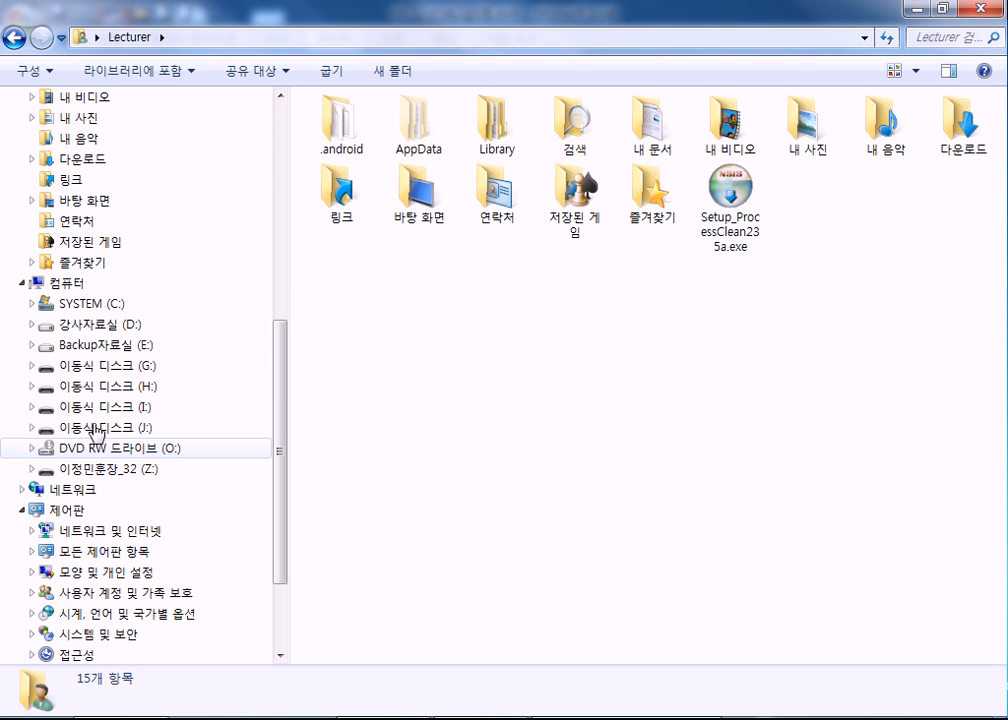
pyautogui.scroll(1, 95, 140)
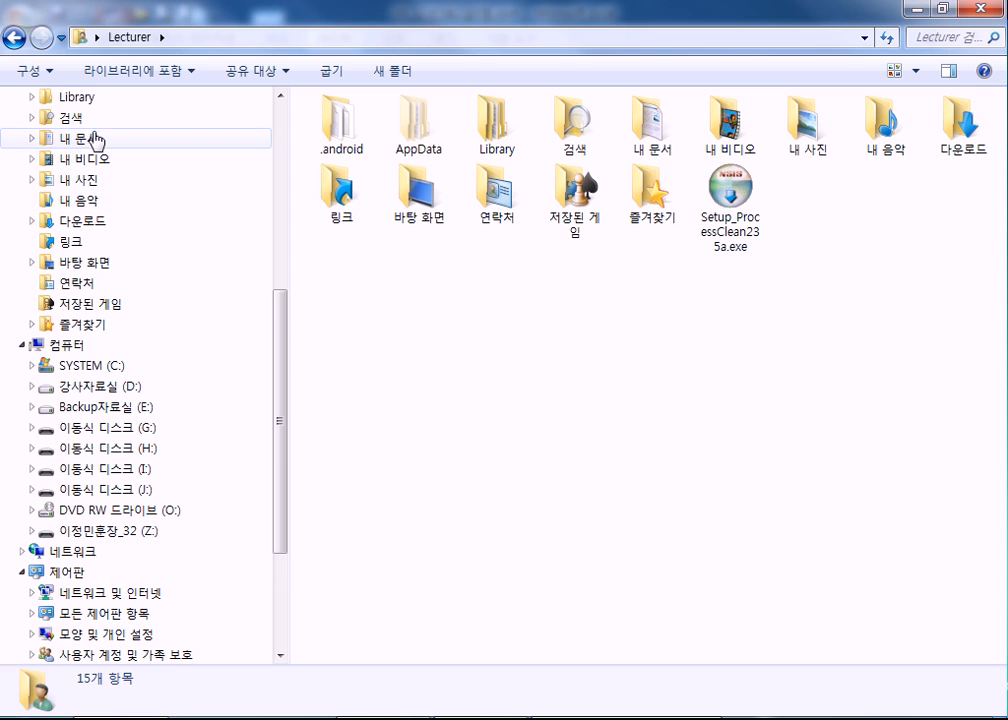
pyautogui.click(95, 140)
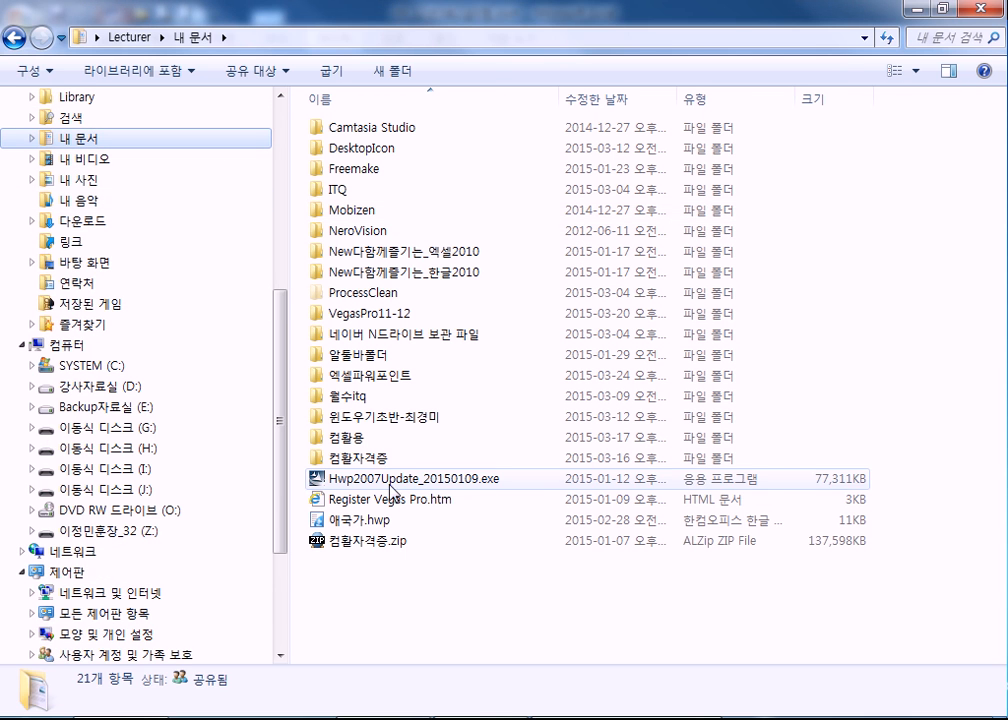
pyautogui.doubleClick(380, 460)
pyautogui.doubleClick(362, 191)
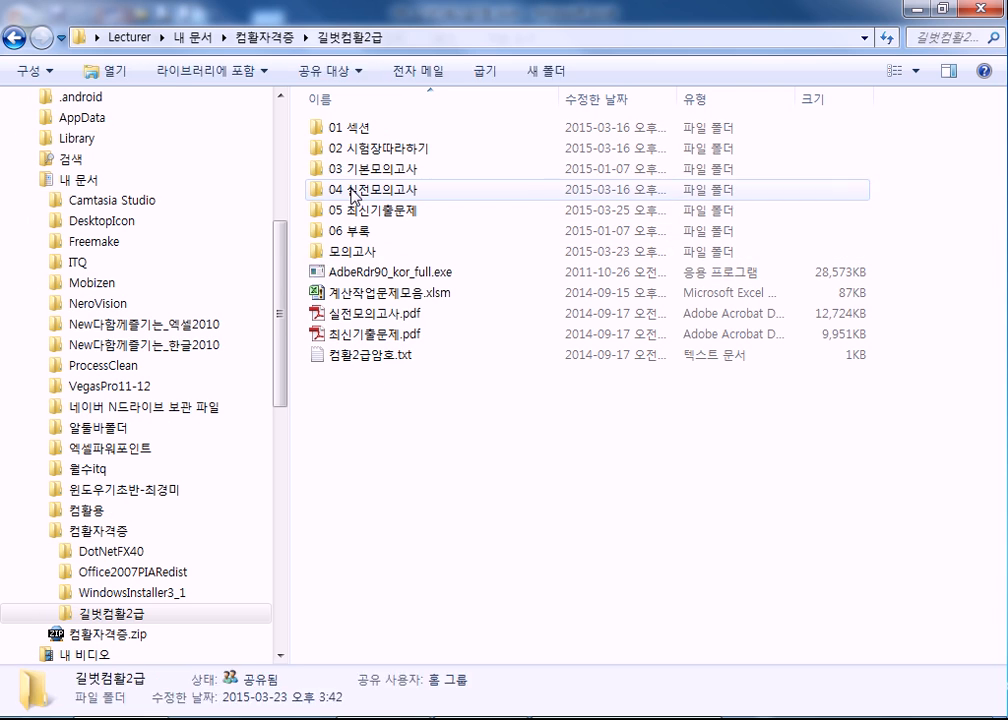
pyautogui.doubleClick(350, 211)
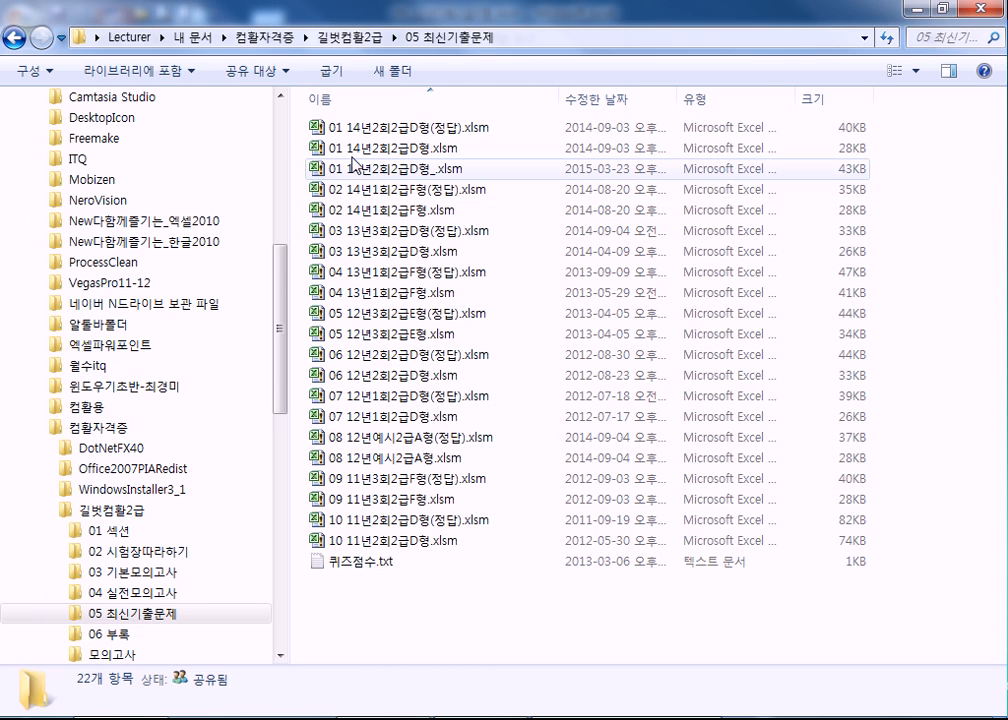
pyautogui.doubleClick(365, 564)
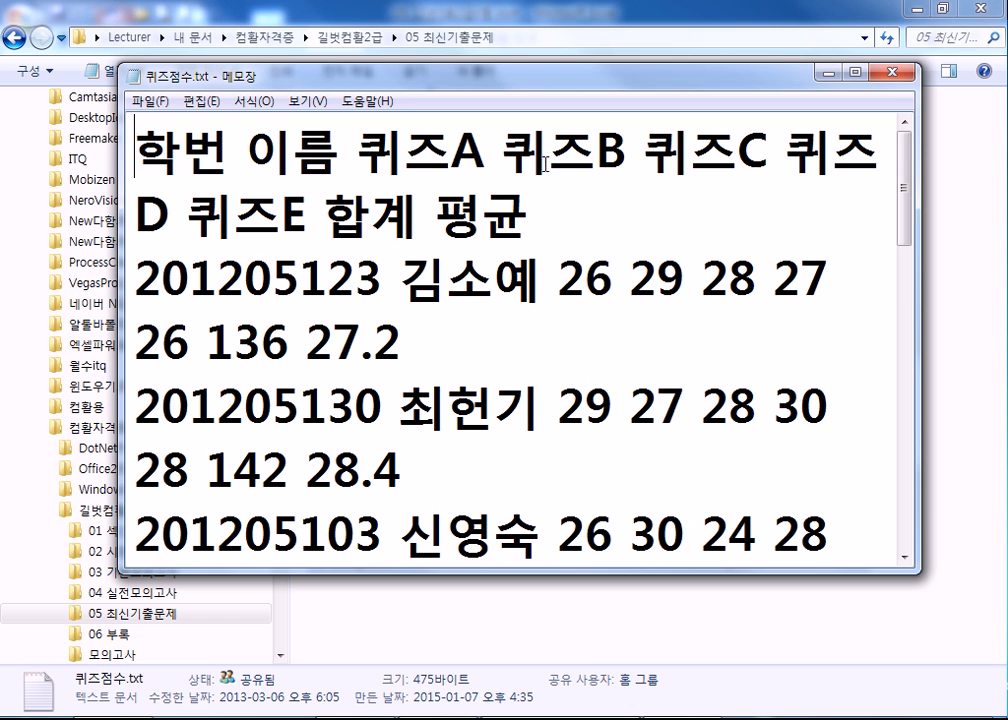
# - Set the Notepad font style to 보통 at size 24 and stretch the window to full screen height
pyautogui.hotkey('alt', 'F4')
pyautogui.press('Return')
pyautogui.click(266, 101)
pyautogui.click(268, 142)
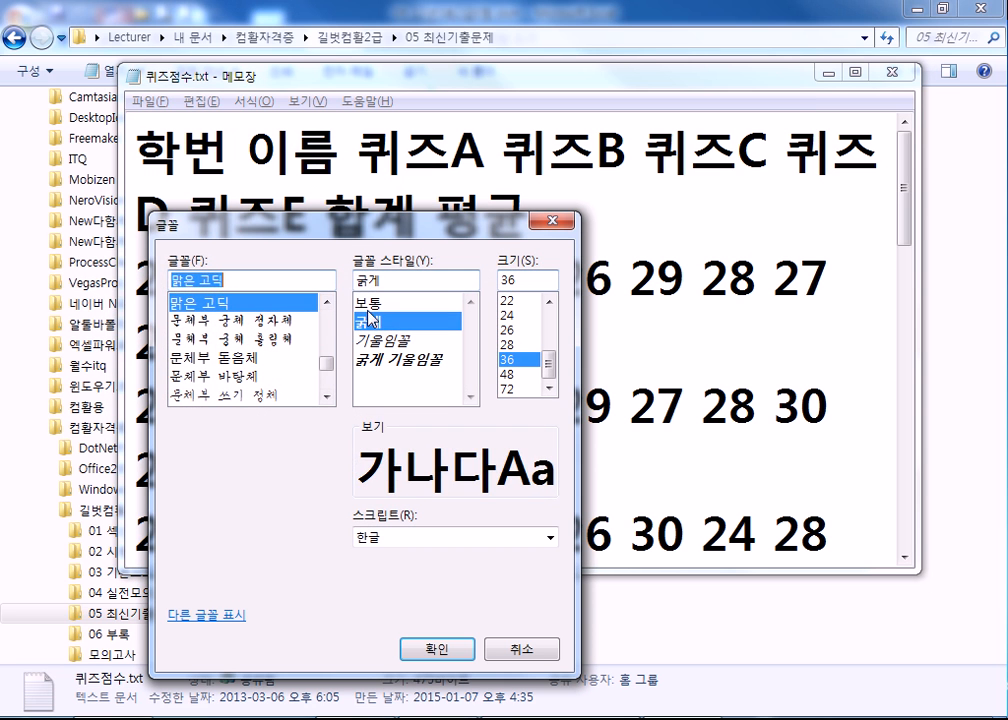
pyautogui.click(400, 302)
pyautogui.click(507, 315)
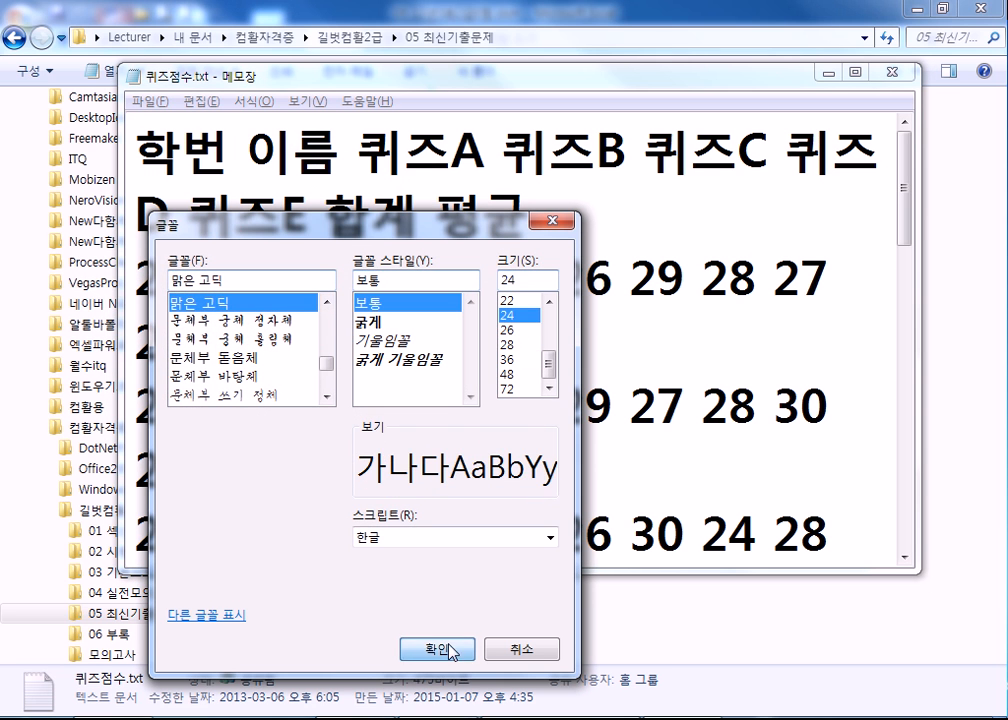
pyautogui.click(437, 648)
pyautogui.doubleClick(435, 68)
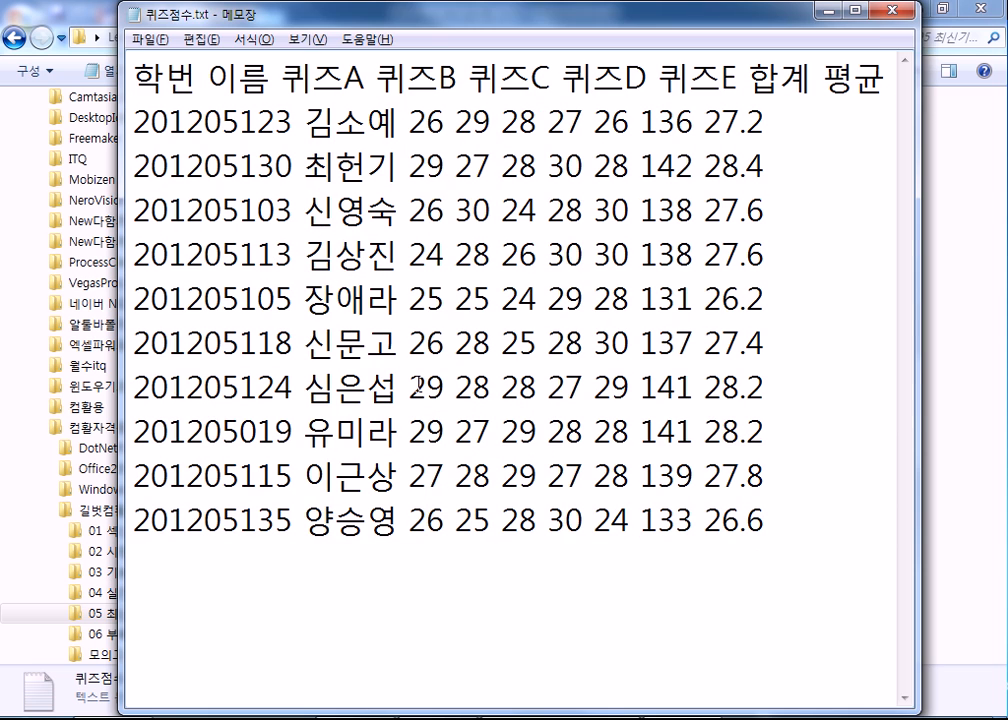
# - Copy all the quiz score text from Notepad and paste it at B4 of the 기본작업-3 worksheet in Excel
pyautogui.moveTo(783, 547); pyautogui.dragTo(42, 66)
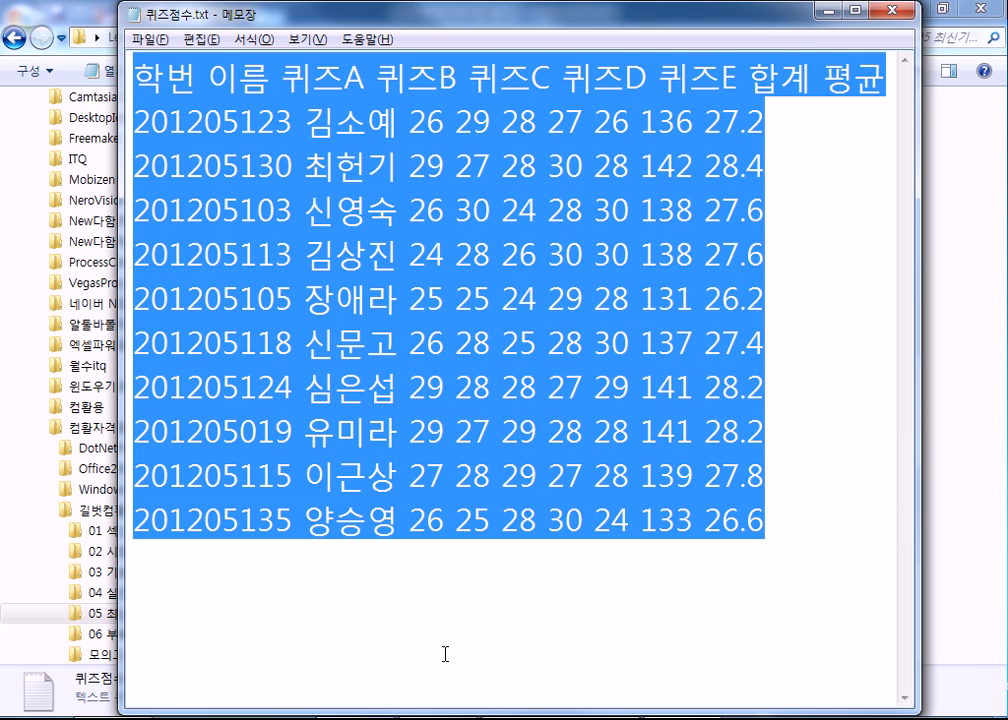
pyautogui.moveTo(548, 714)
pyautogui.click(660, 620)
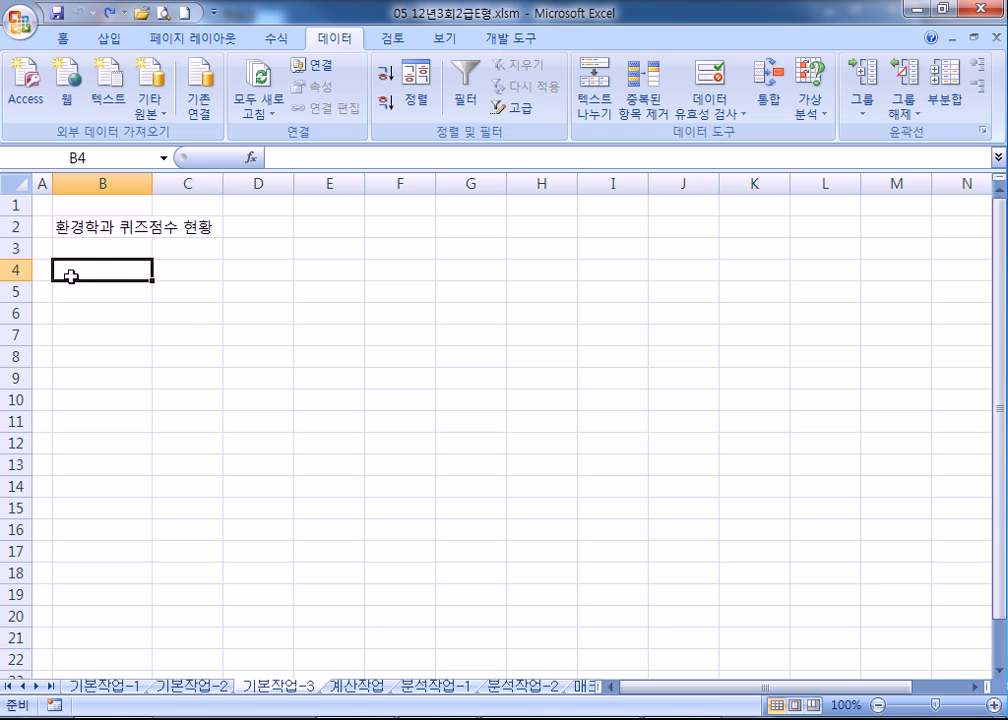
pyautogui.hotkey('ctrl', 'v')
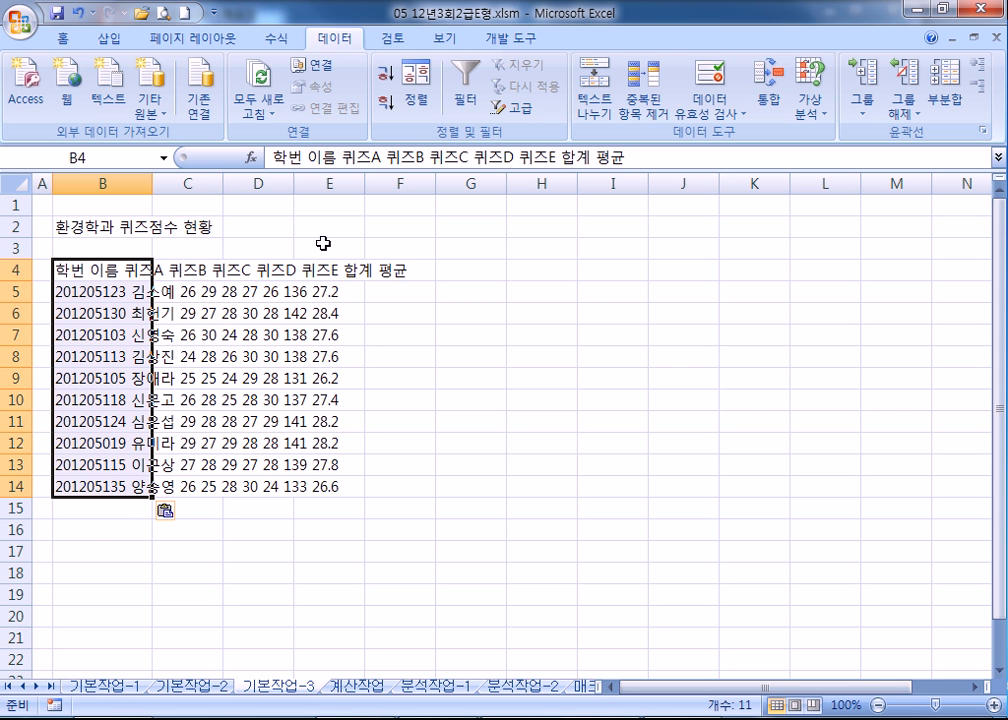
# - Split the pasted text in B4:B14 into columns as delimited data, adding space as a delimiter and treating consecutive delimiters as one
pyautogui.click(604, 112)
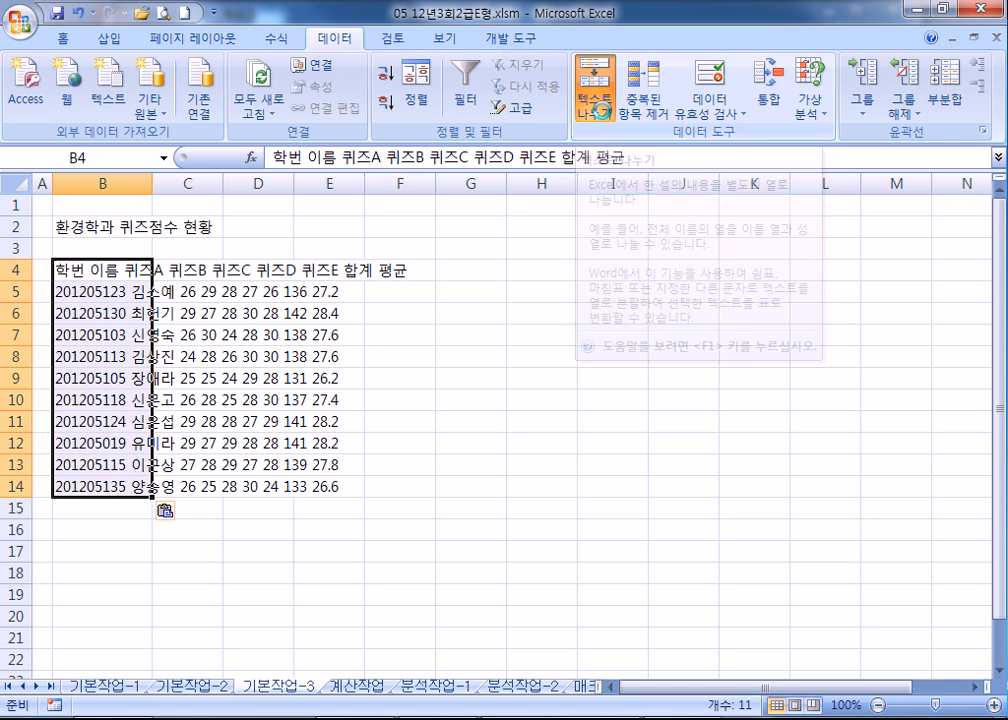
pyautogui.click(405, 247)
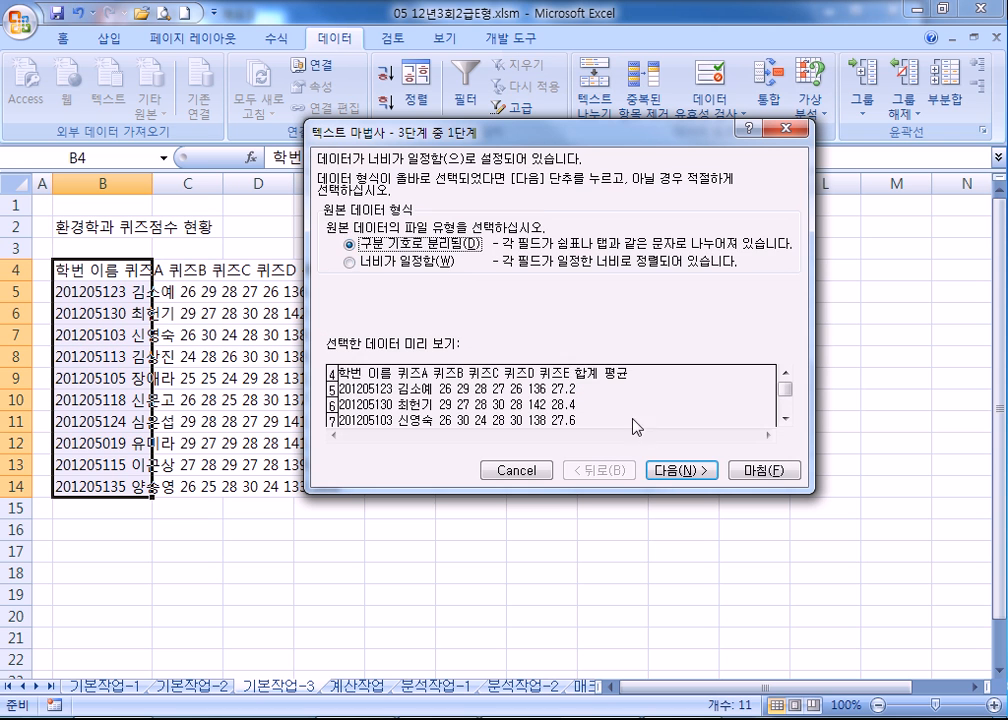
pyautogui.click(677, 470)
pyautogui.click(334, 253)
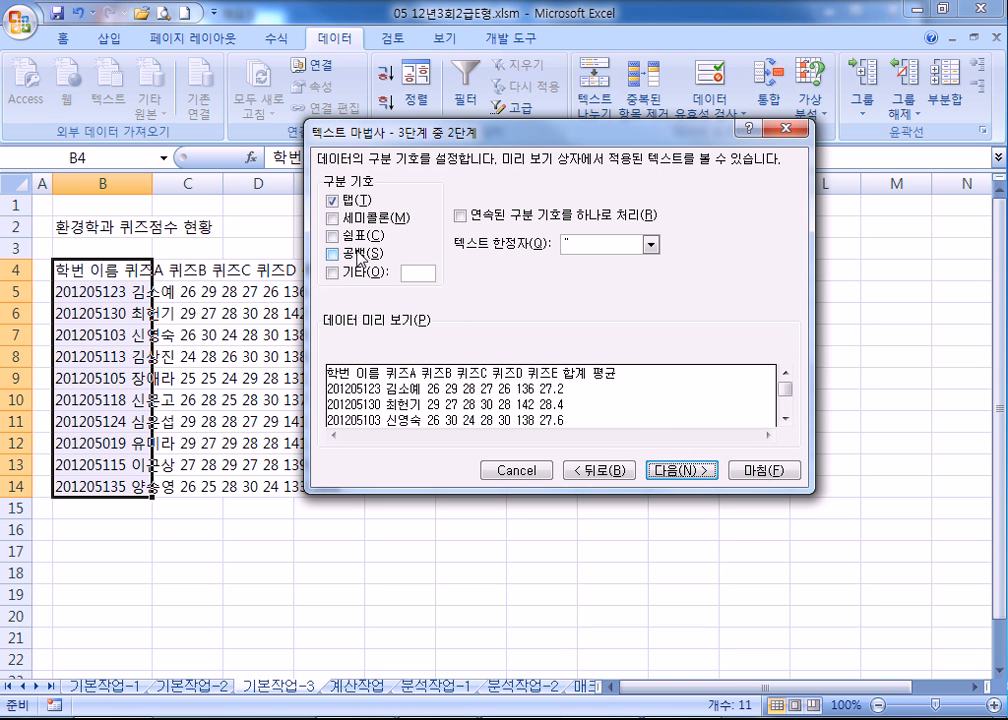
pyautogui.click(460, 215)
pyautogui.click(700, 471)
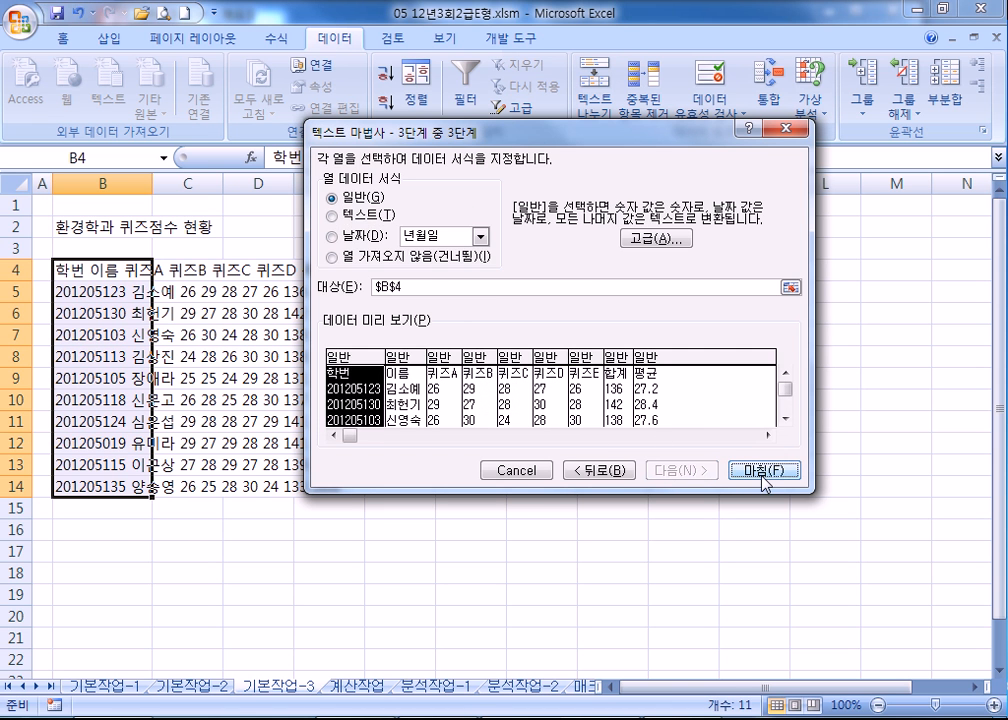
pyautogui.click(764, 471)
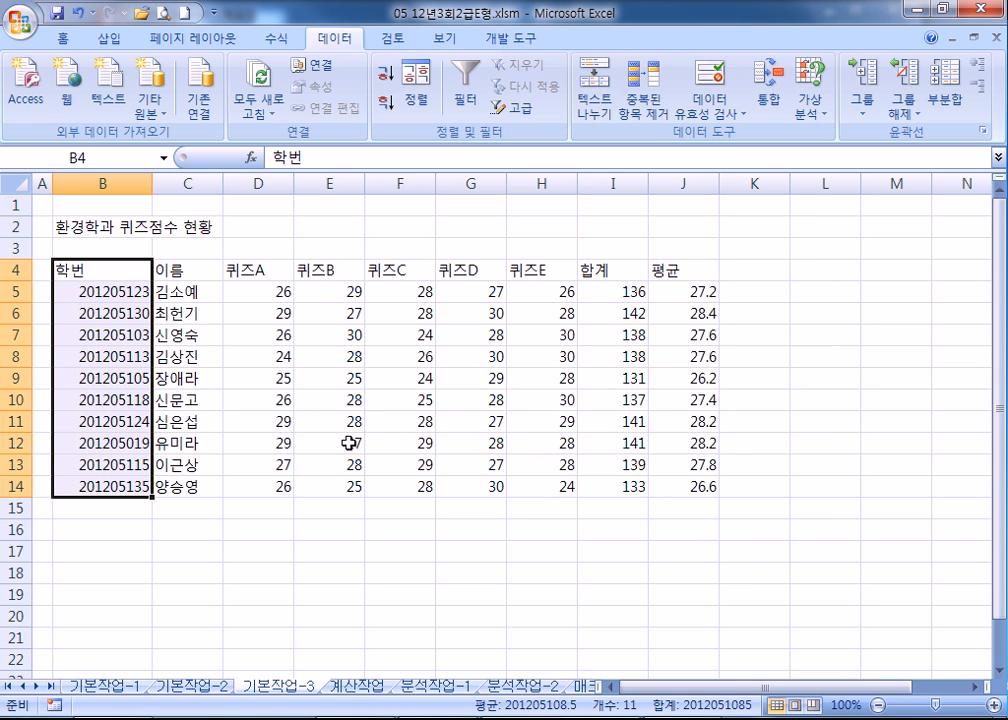
pyautogui.click(261, 468)
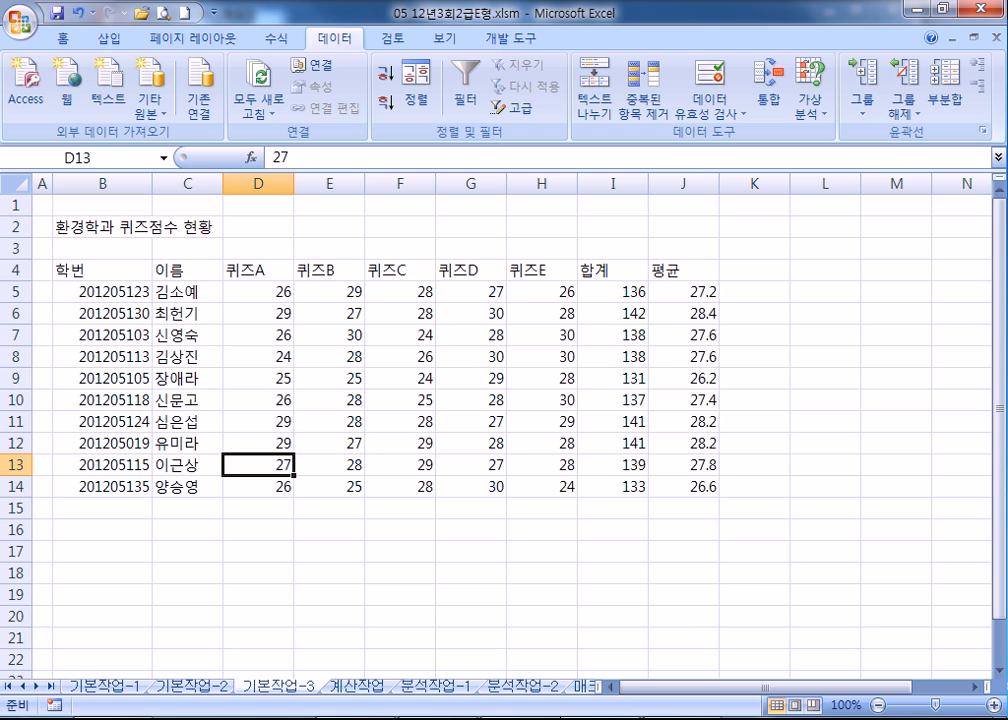
# - Widen column A in the open 퀴즈점수.txt workbook and close that workbook without saving the changes
pyautogui.moveTo(560, 717)
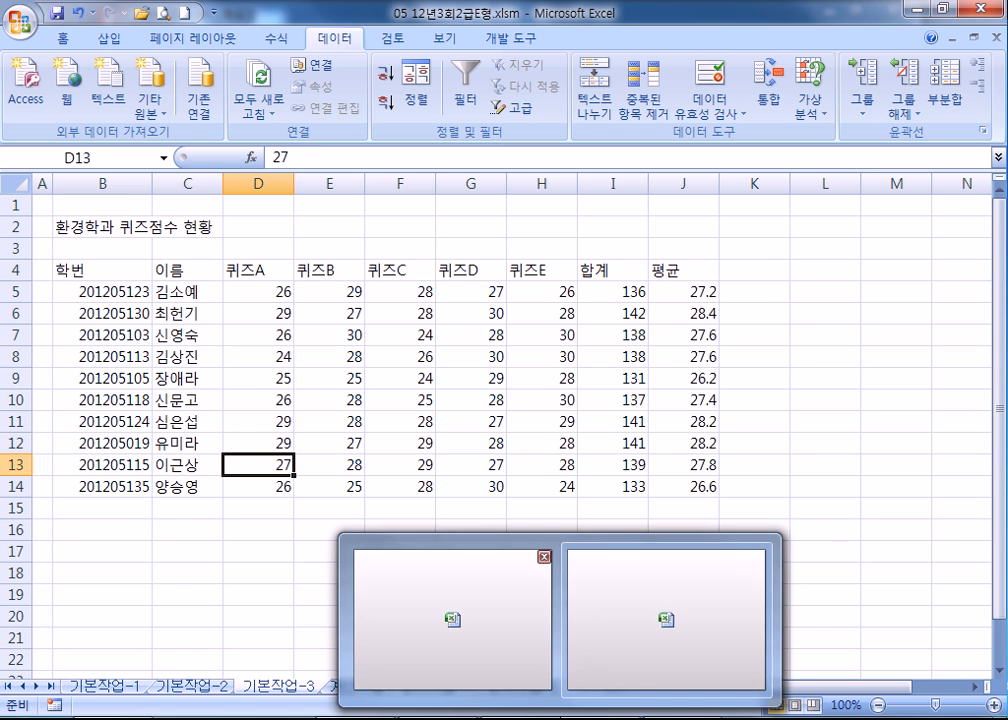
pyautogui.click(666, 621)
pyautogui.moveTo(104, 184); pyautogui.dragTo(141, 184)
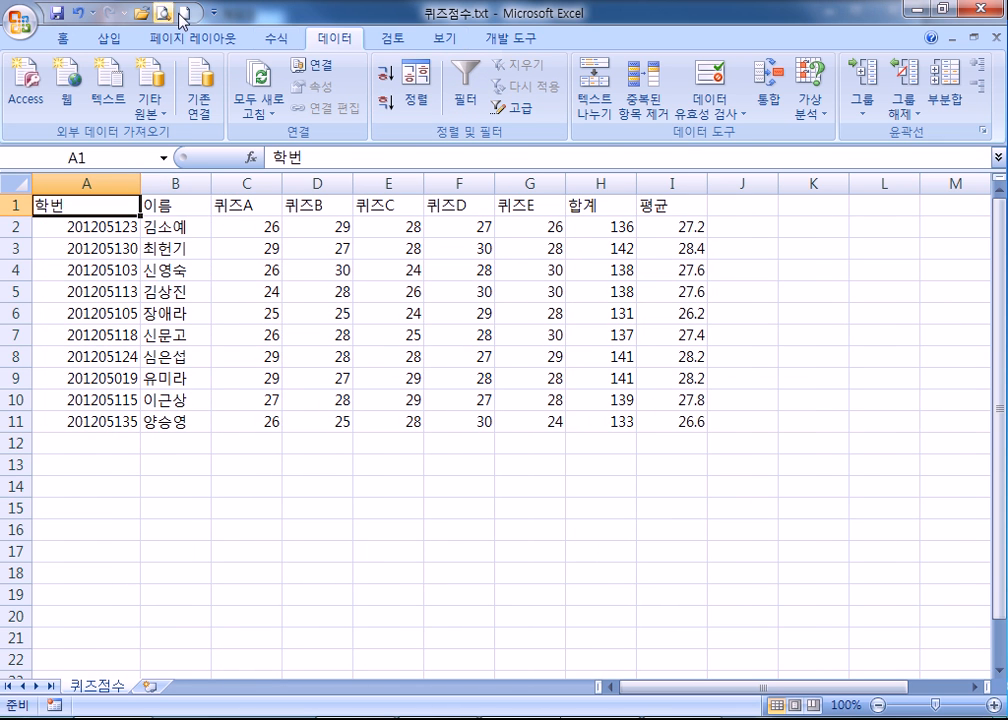
pyautogui.click(996, 38)
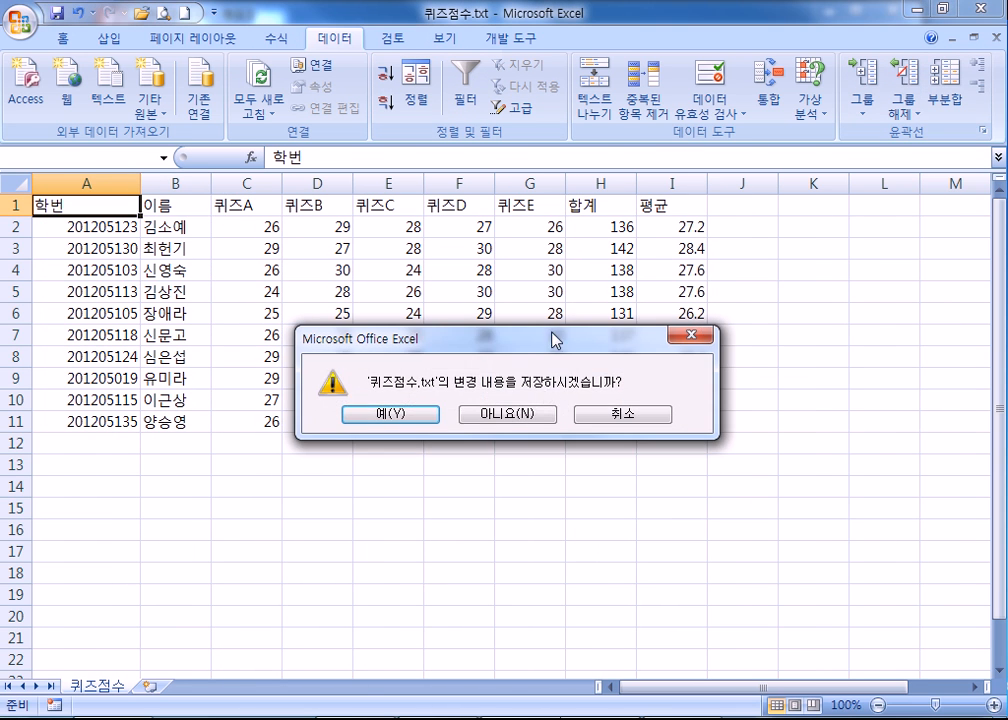
pyautogui.click(518, 442)
# - Open 퀴즈점수.txt from the 05 최신기출문제 folder as delimited text and widen column A
pyautogui.click(141, 14)
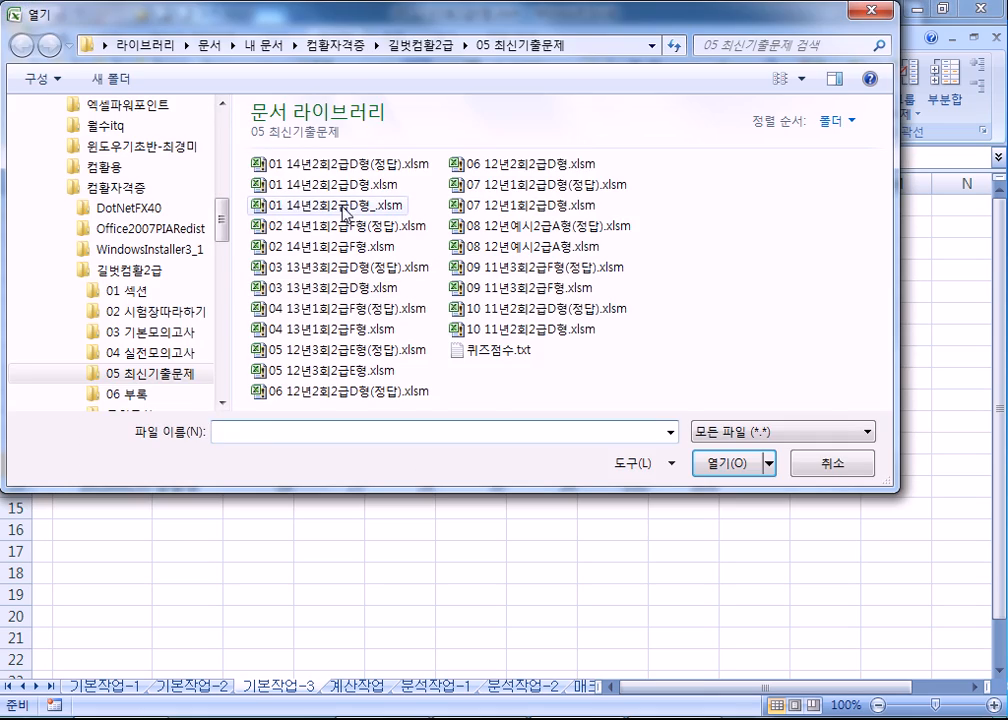
pyautogui.doubleClick(488, 350)
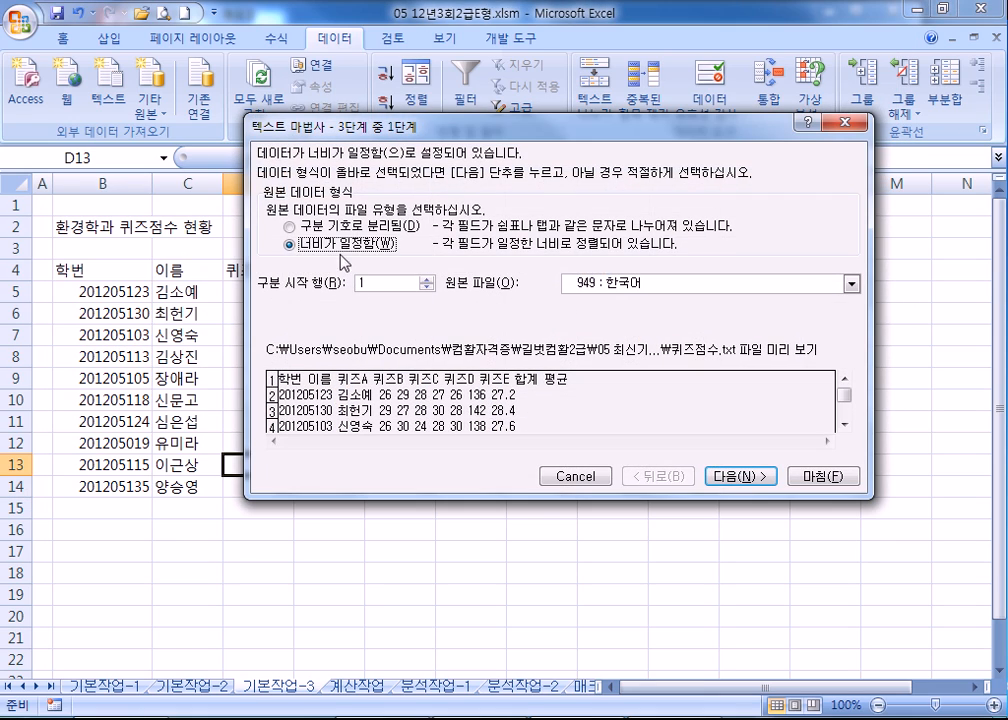
pyautogui.click(338, 228)
pyautogui.click(738, 476)
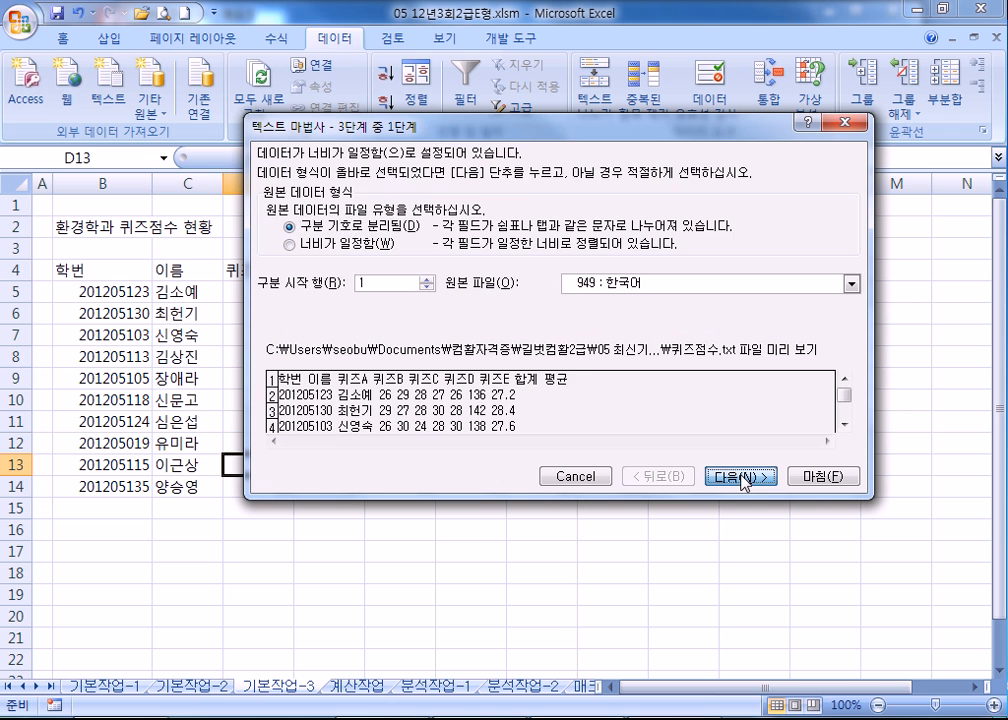
pyautogui.click(821, 476)
pyautogui.moveTo(104, 179); pyautogui.dragTo(166, 178)
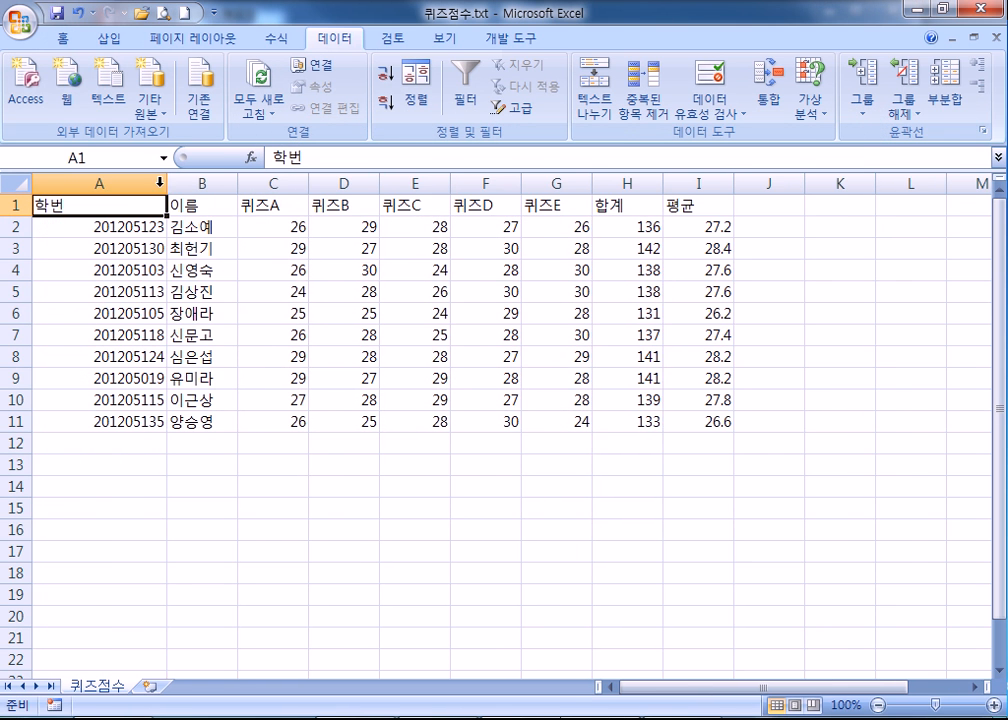
# - Copy A1:I11 from the 퀴즈점수.txt workbook and paste it at B16 of the 기본작업-3 worksheet
pyautogui.moveTo(90, 203); pyautogui.dragTo(693, 418)
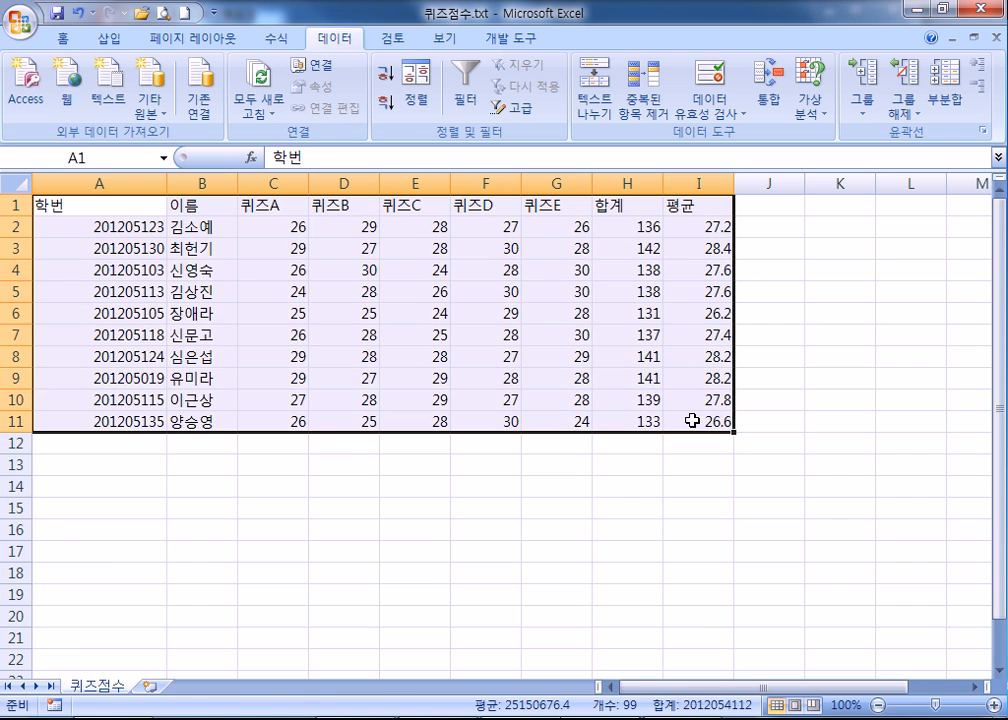
pyautogui.hotkey('ctrl', 'c')
pyautogui.hotkey('ctrl', 'Tab')
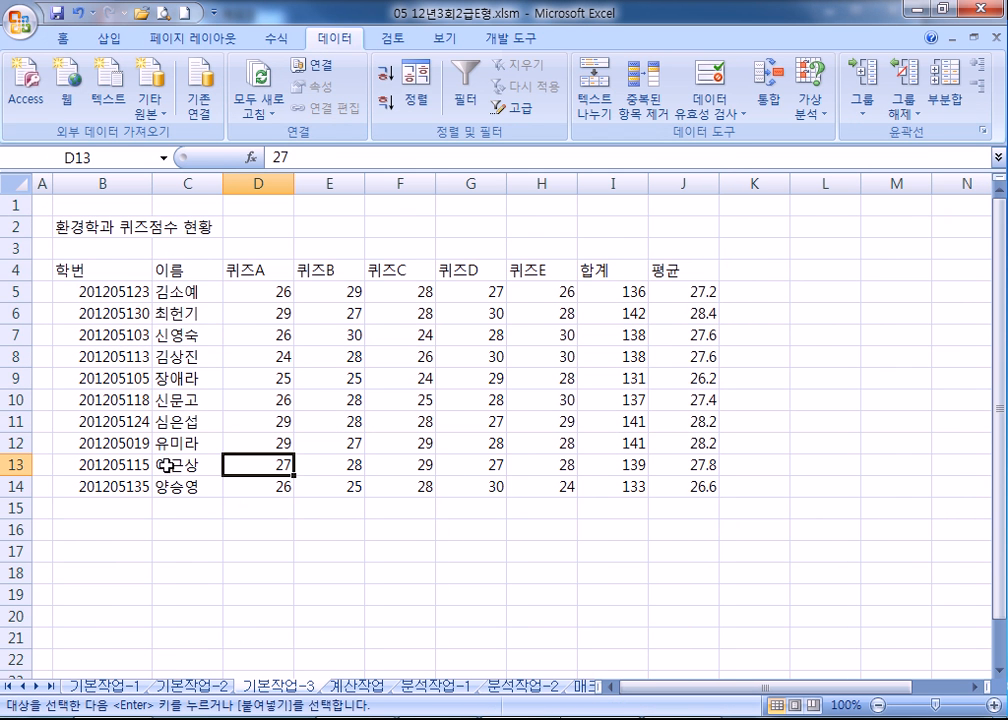
pyautogui.click(116, 534)
pyautogui.hotkey('ctrl', 'v')
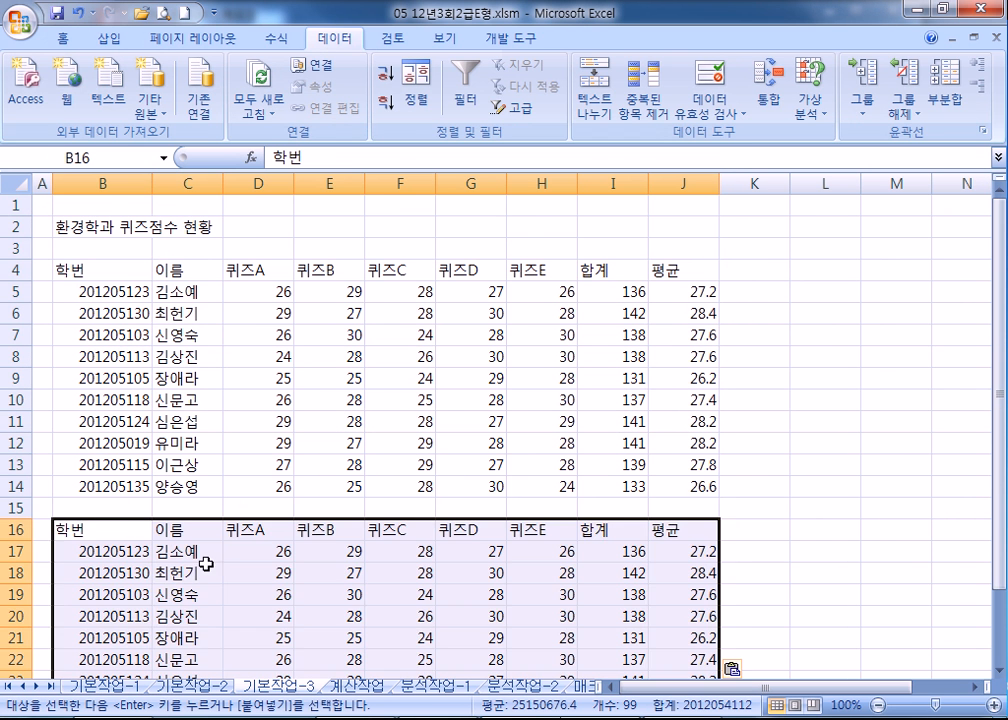
pyautogui.scroll(-3, 374, 578)
pyautogui.scroll(3, 374, 578)
pyautogui.moveTo(272, 180); pyautogui.dragTo(702, 173)
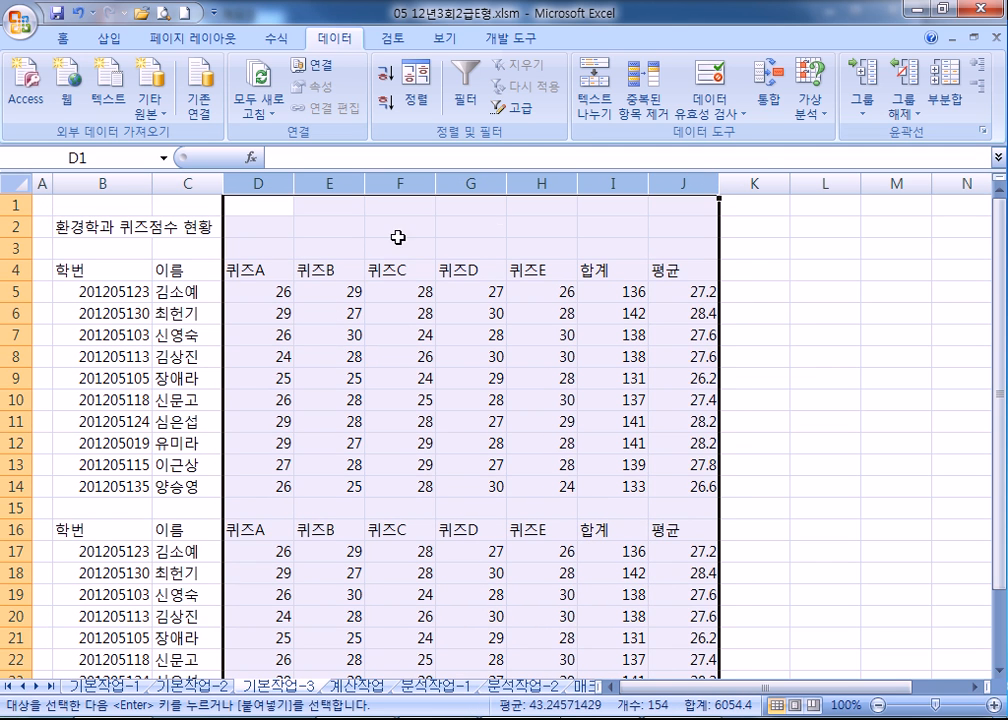
pyautogui.click(290, 352)
pyautogui.click(110, 313)
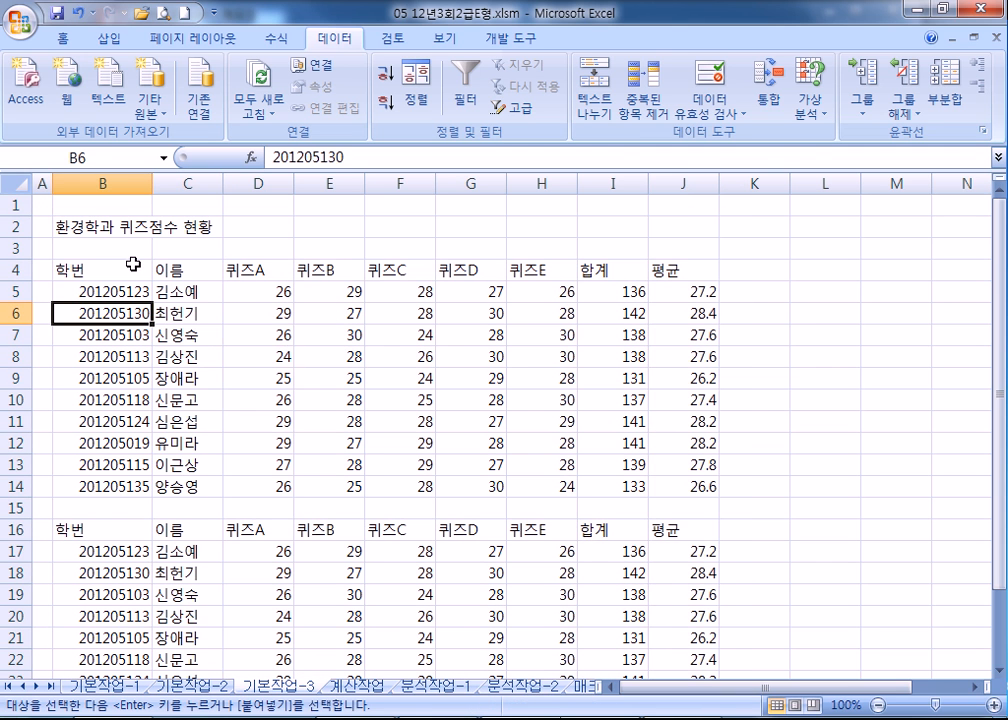
# - Look at the text file import dialog, cancel it, and view the space-separated quiz scores in Notepad before returning to Excel
pyautogui.click(110, 97)
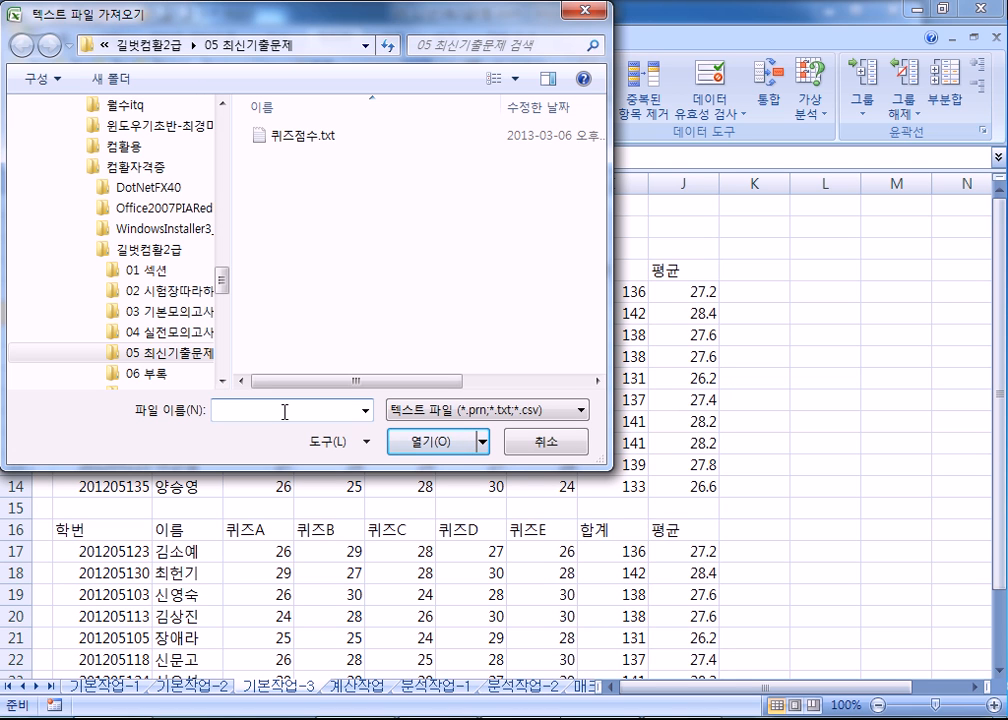
pyautogui.click(546, 441)
pyautogui.hotkey('alt', 'Tab')
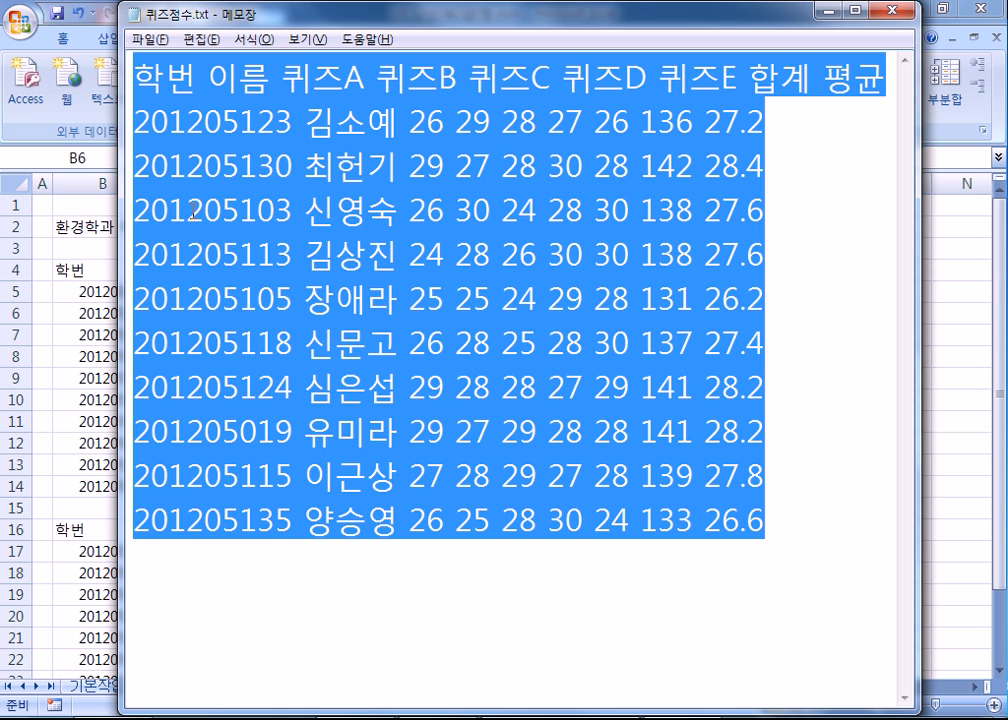
pyautogui.hotkey('alt', 'Tab')
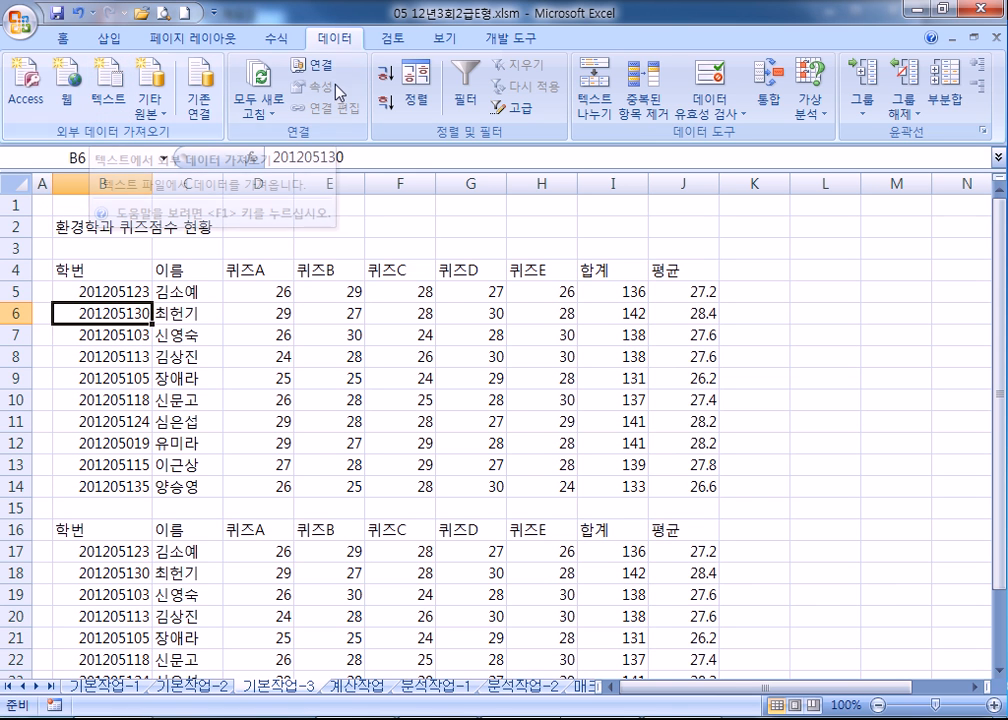
# - Open 퀴즈점수.txt again with the file type set to 모든 파일 (*.*), agreeing to reopen it and discard its edits
pyautogui.click(139, 15)
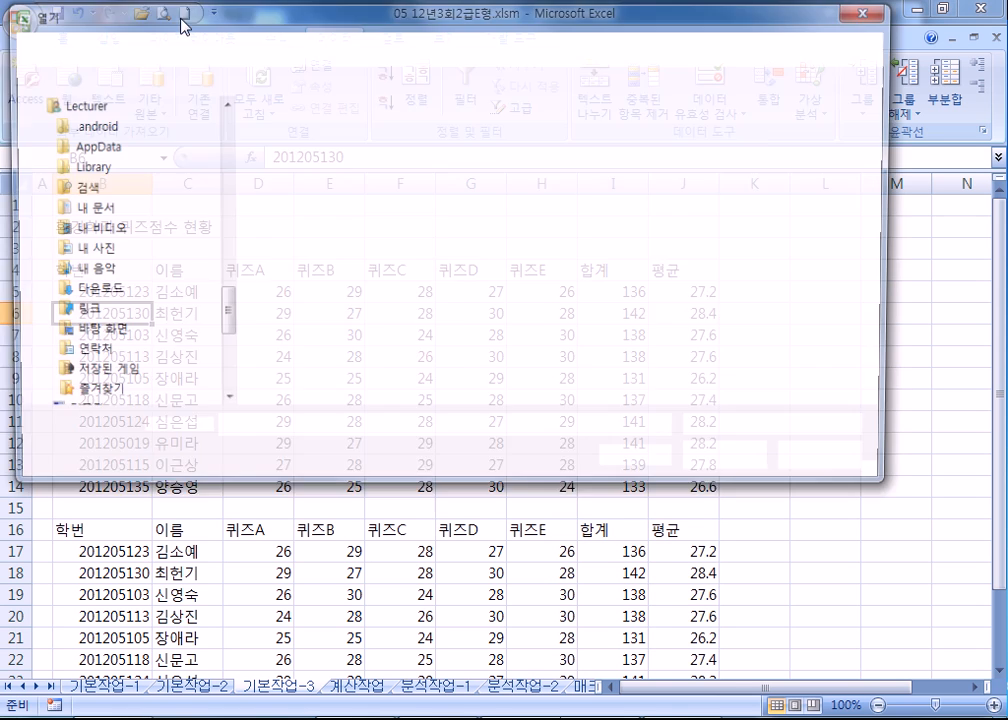
pyautogui.click(706, 432)
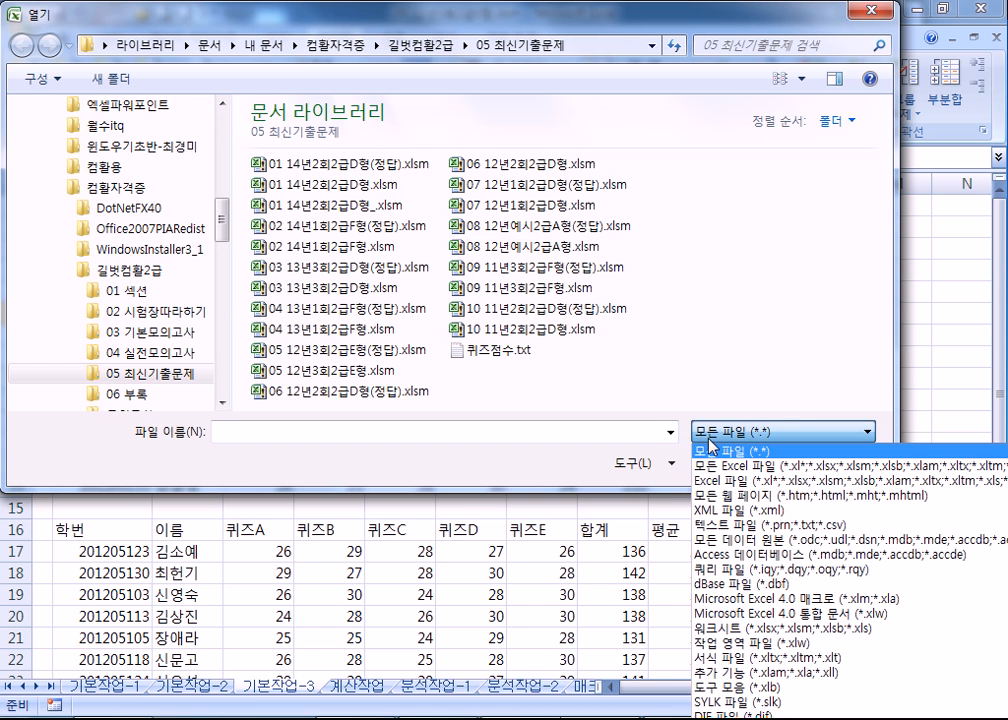
pyautogui.click(712, 246)
pyautogui.moveTo(900, 311); pyautogui.dragTo(727, 311)
pyautogui.click(578, 431)
pyautogui.click(574, 451)
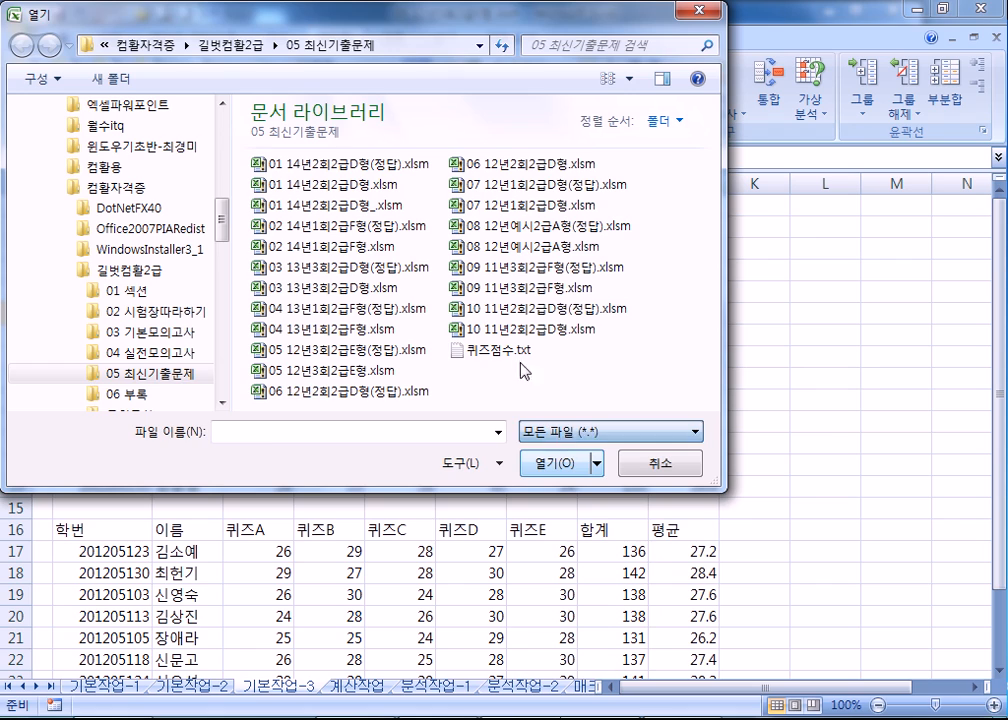
pyautogui.click(492, 349)
pyautogui.click(540, 461)
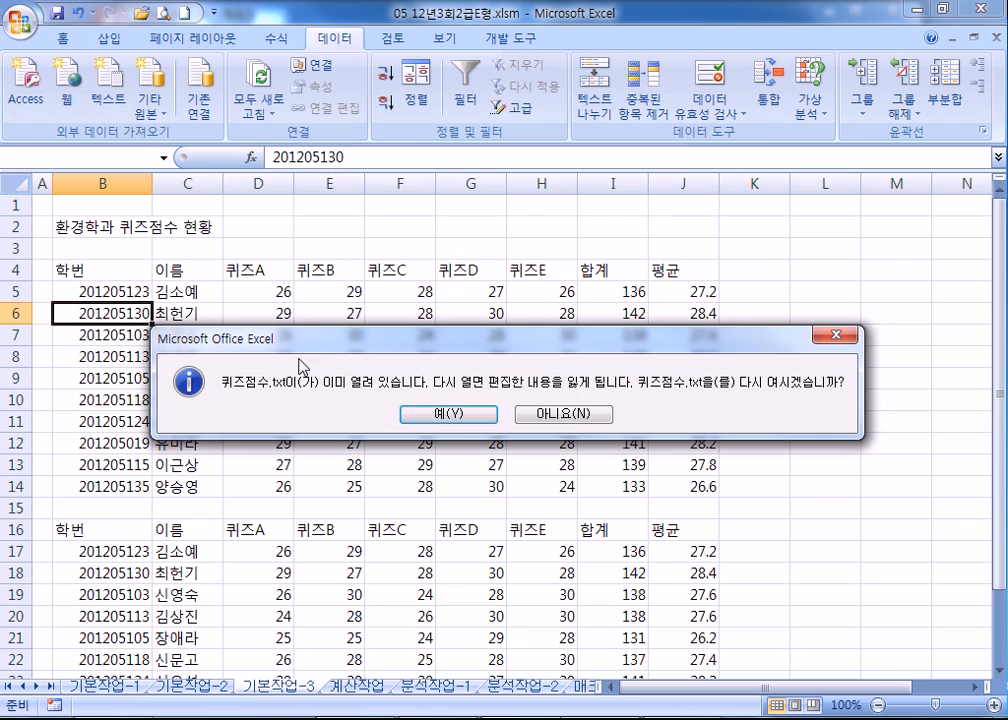
pyautogui.click(444, 416)
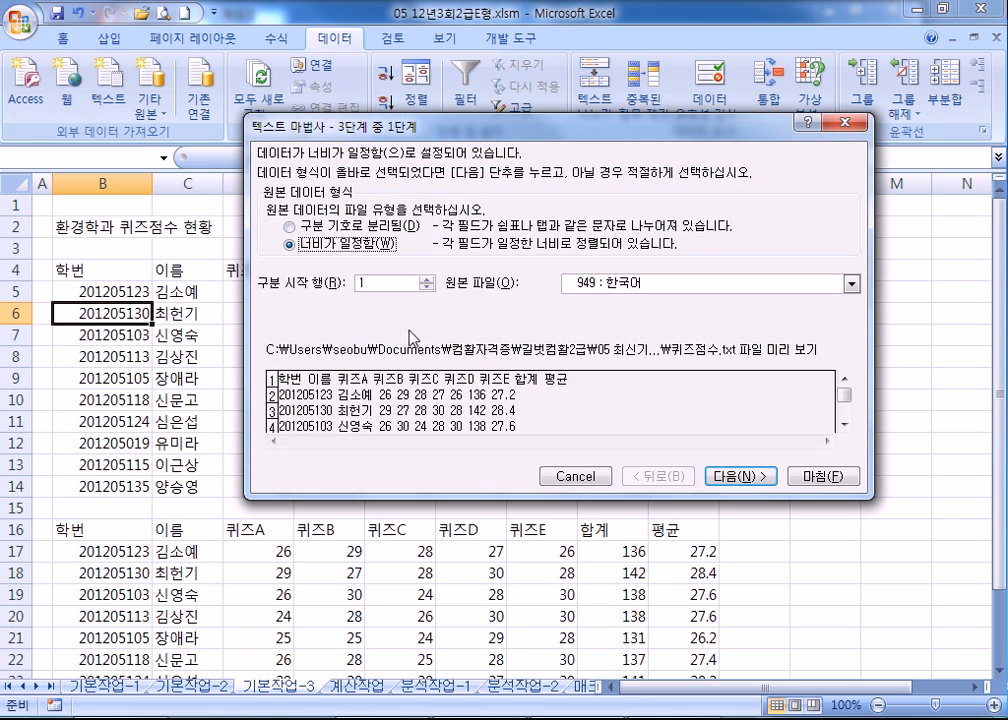
# - Import the quiz scores as delimited text with tab and space delimiters, keeping the general column format
pyautogui.click(330, 228)
pyautogui.click(739, 476)
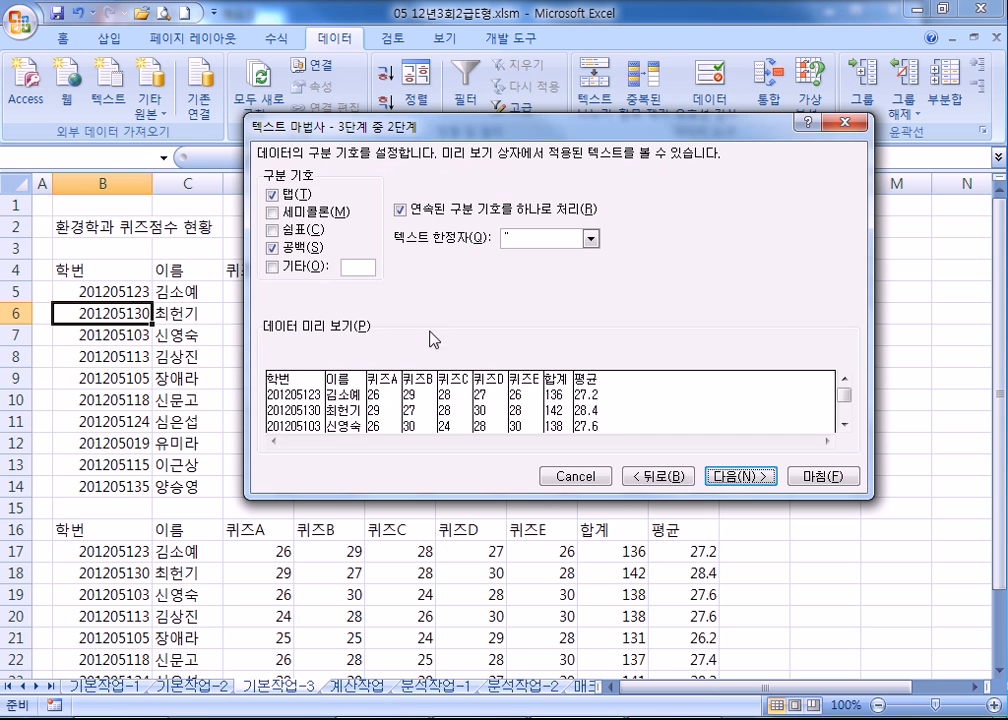
pyautogui.click(297, 253)
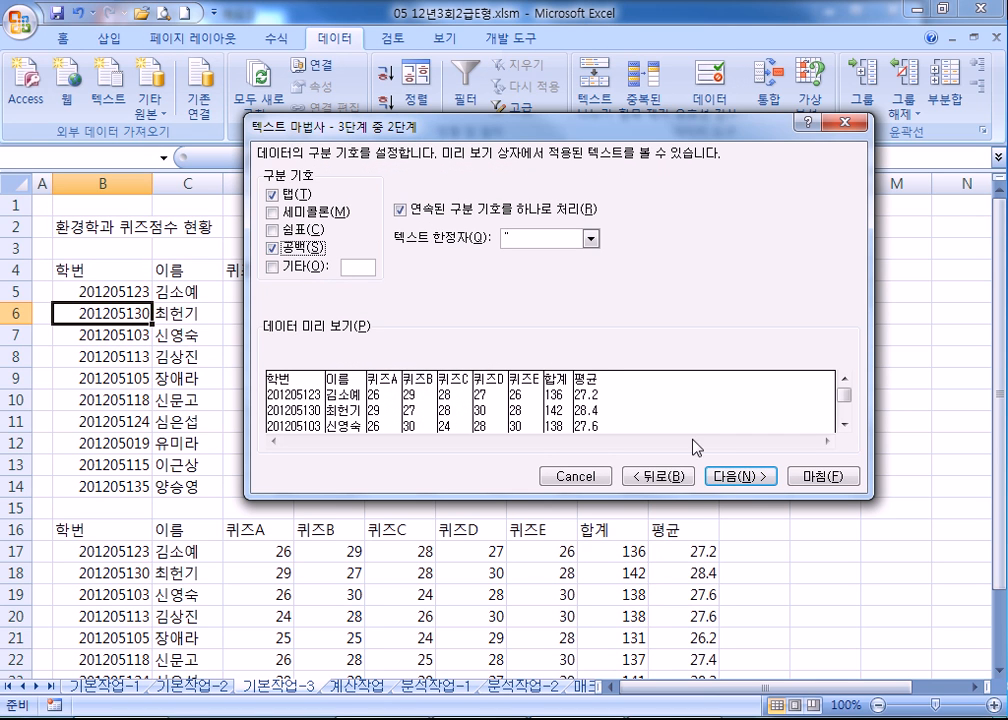
pyautogui.click(736, 476)
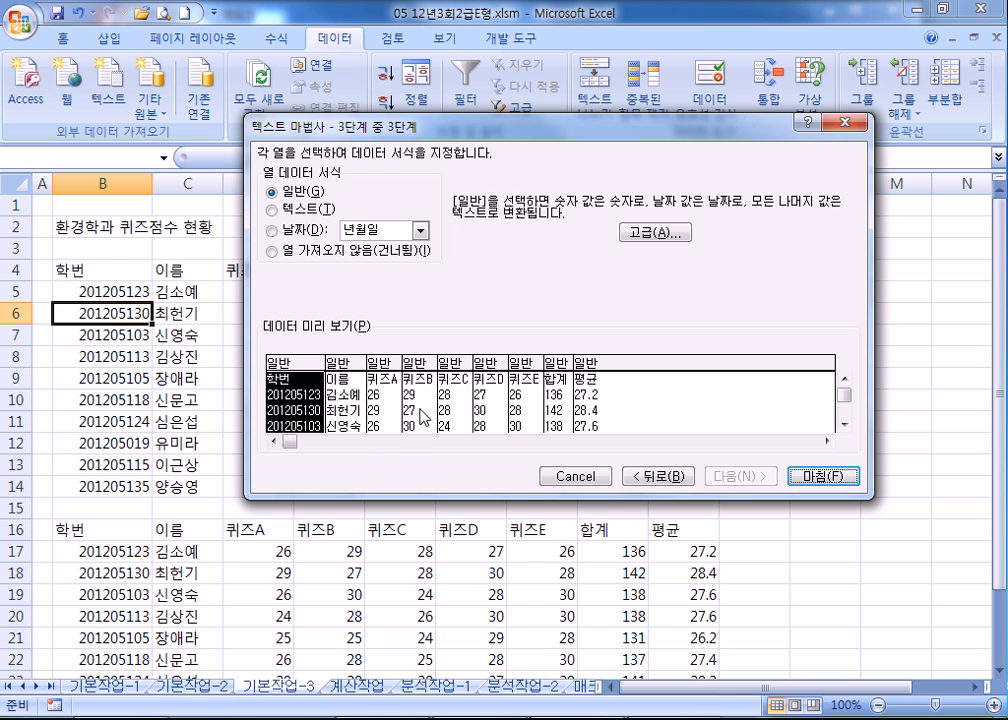
pyautogui.click(489, 395)
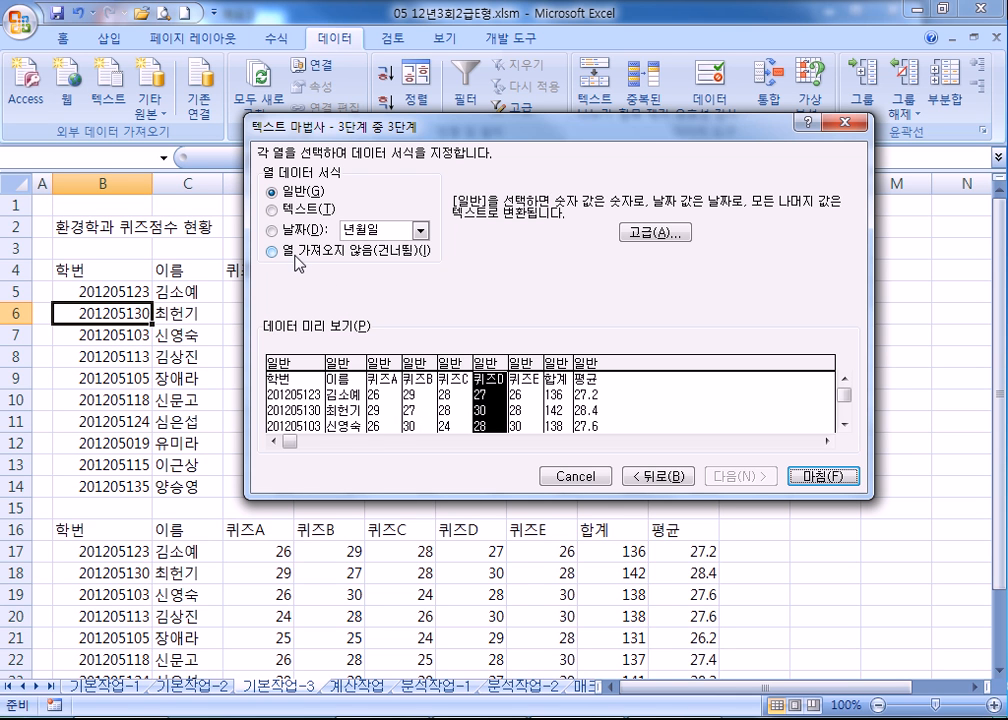
pyautogui.click(820, 476)
# - Copy A1:I11 of the 퀴즈점수.txt workbook and switch back to the 05 12년3회2급E형.xlsm workbook
pyautogui.moveTo(36, 204); pyautogui.dragTo(632, 420)
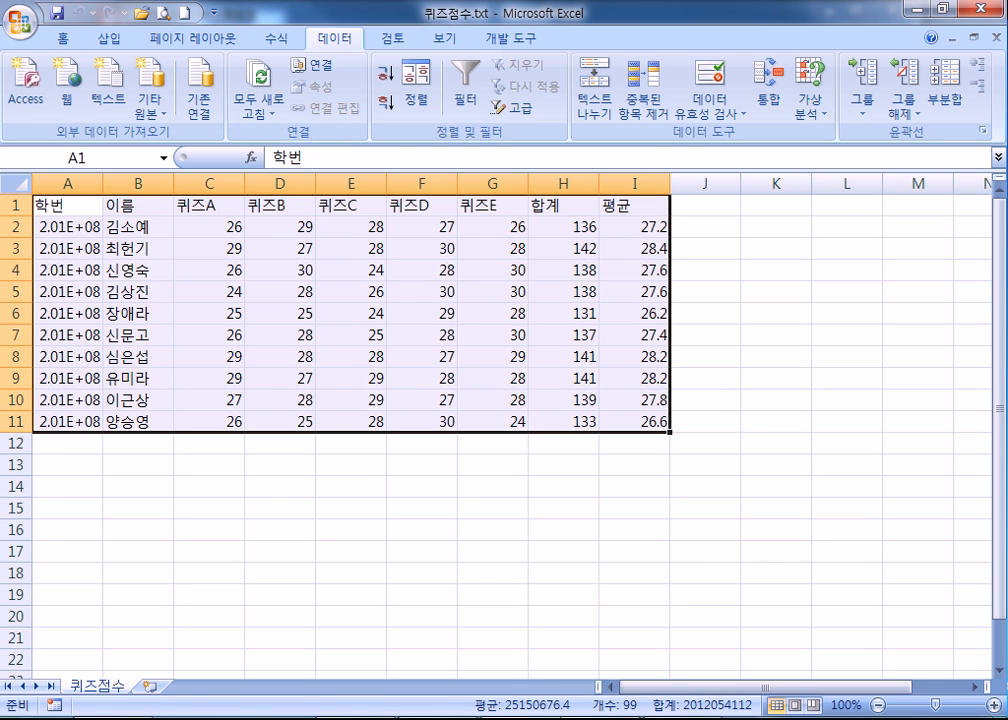
pyautogui.hotkey('ctrl', 'c')
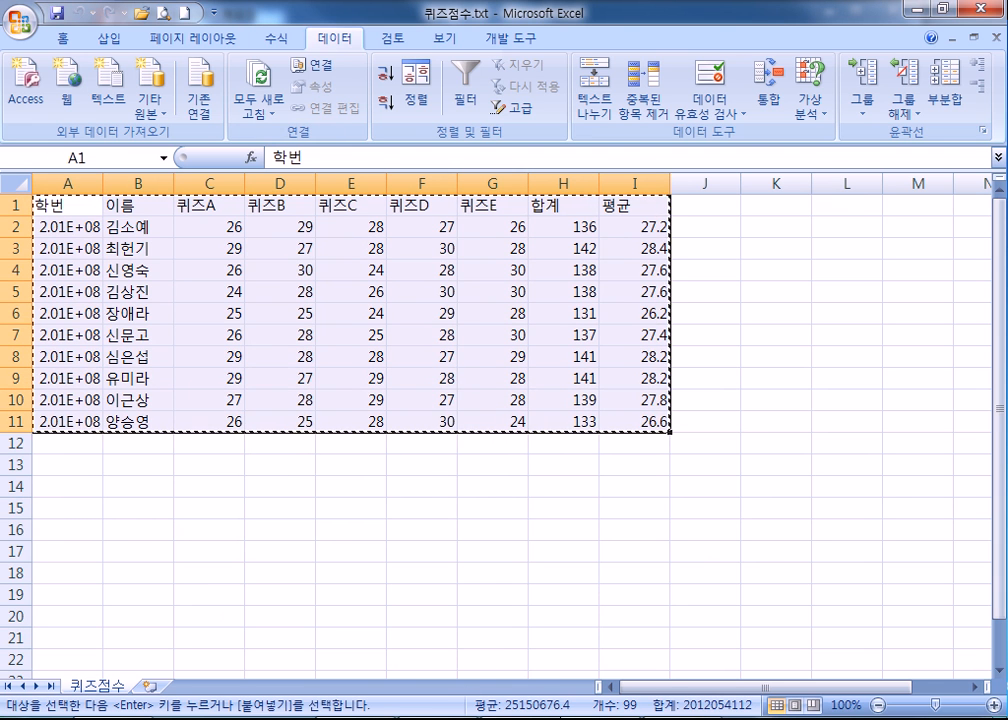
pyautogui.click(561, 718)
pyautogui.click(452, 620)
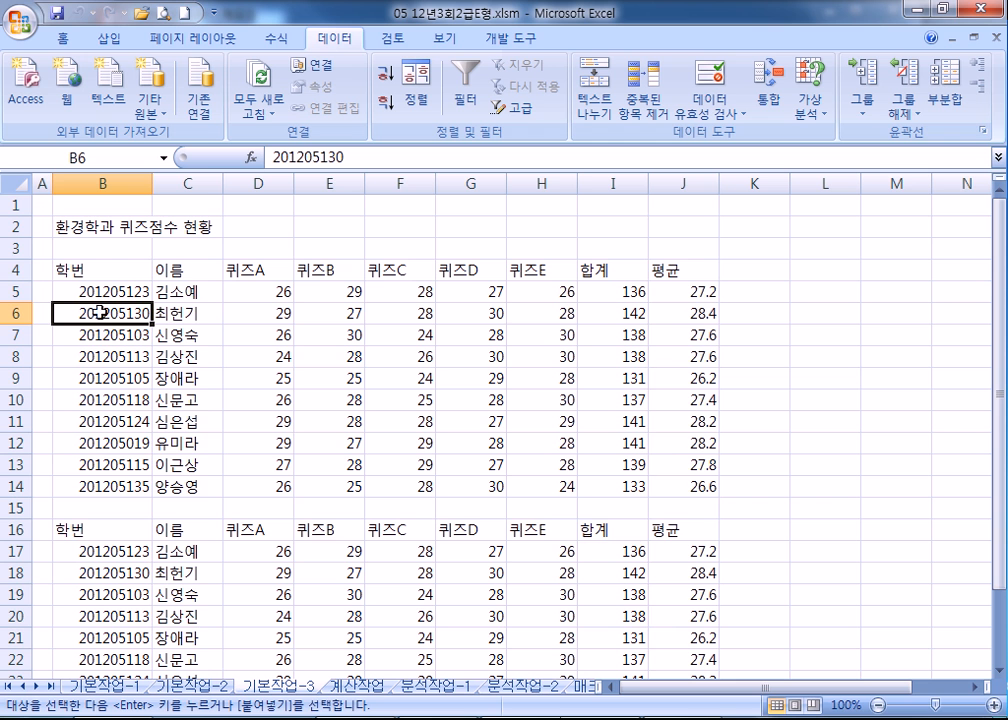
# - Delete rows 4 to 26 of the 기본작업-3 worksheet
pyautogui.moveTo(17, 270); pyautogui.dragTo(17, 637)
pyautogui.rightClick(185, 530)
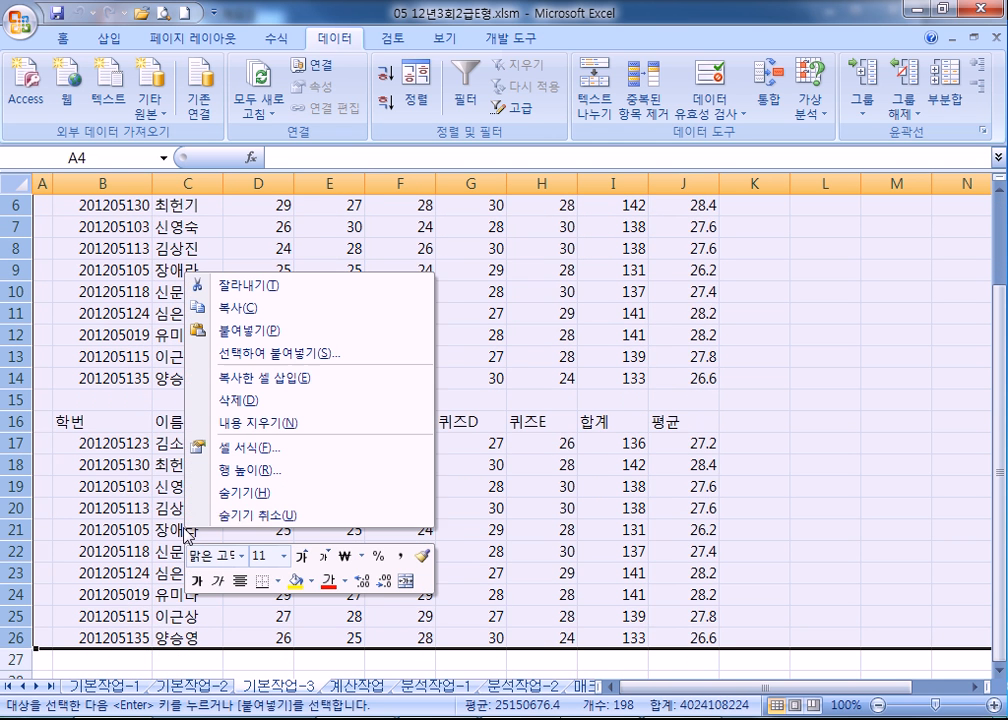
pyautogui.click(238, 400)
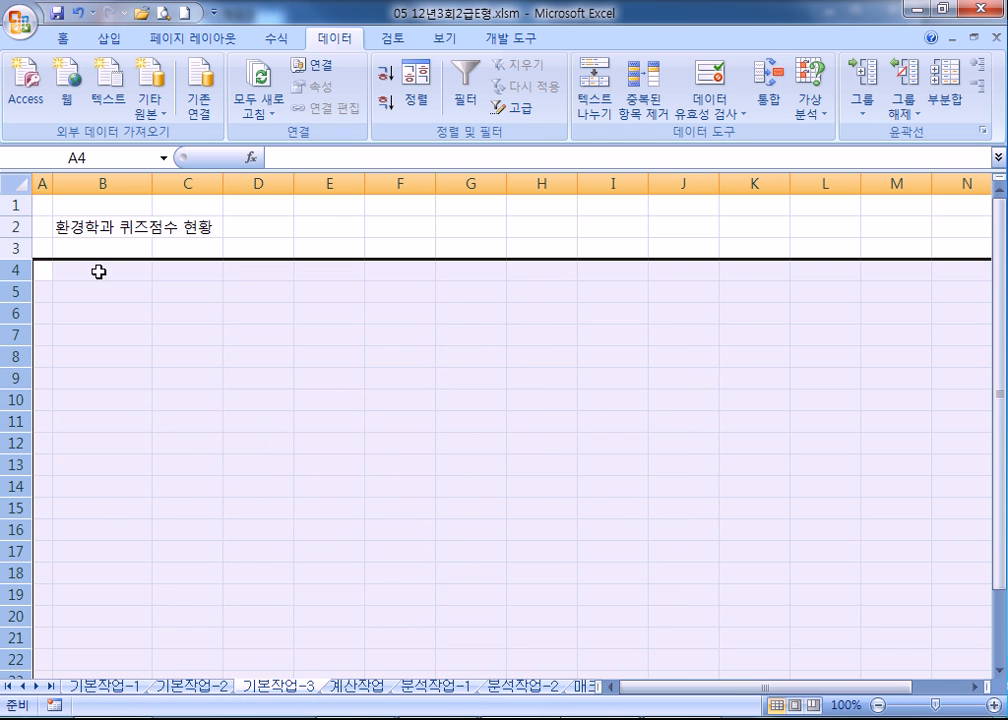
# - Paste the copied quiz score table into the 기본작업-3 worksheet starting at cell B4
pyautogui.click(98, 271)
pyautogui.hotkey('alt', 'Tab')
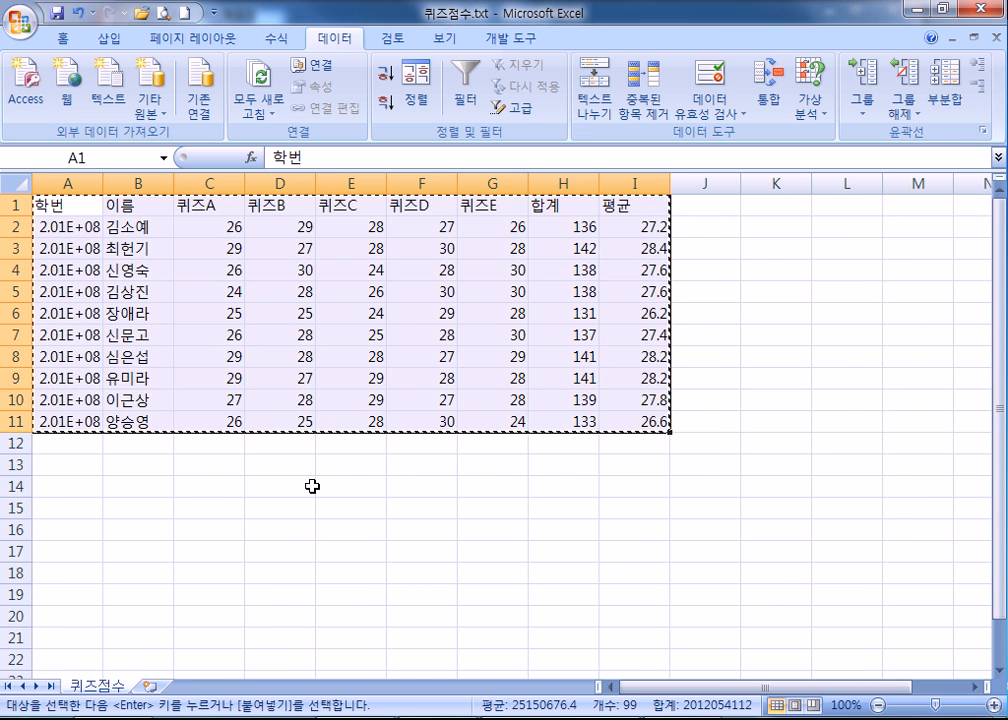
pyautogui.hotkey('alt', 'Tab')
pyautogui.hotkey('ctrl', 'v')
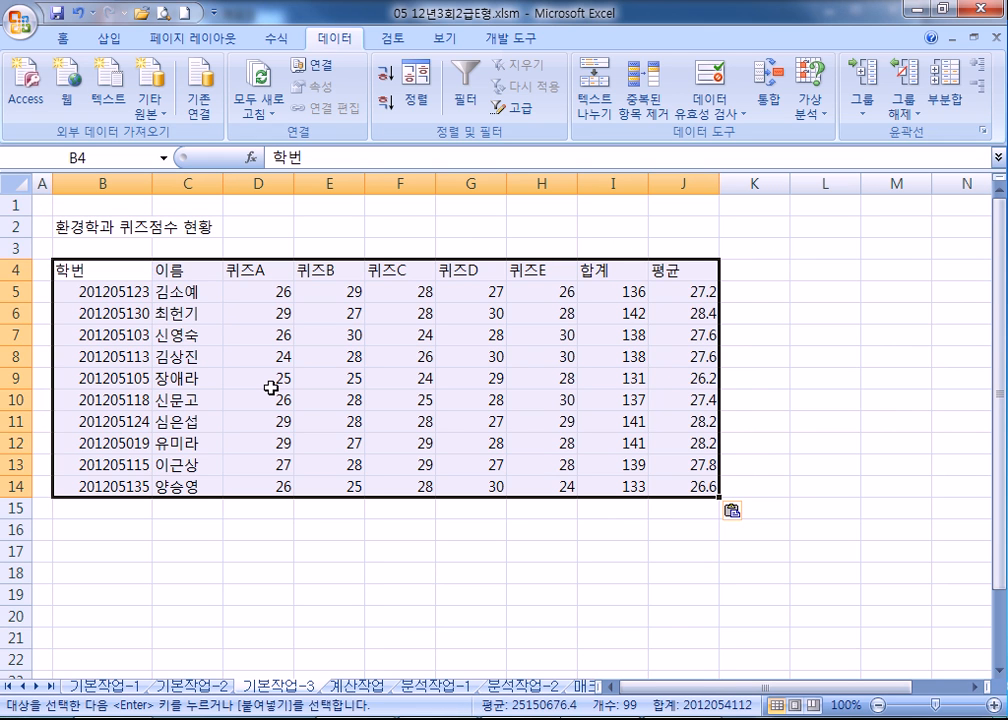
# - Look at the original 퀴즈점수.txt text in Notepad and return to the worksheet
pyautogui.moveTo(683, 719)
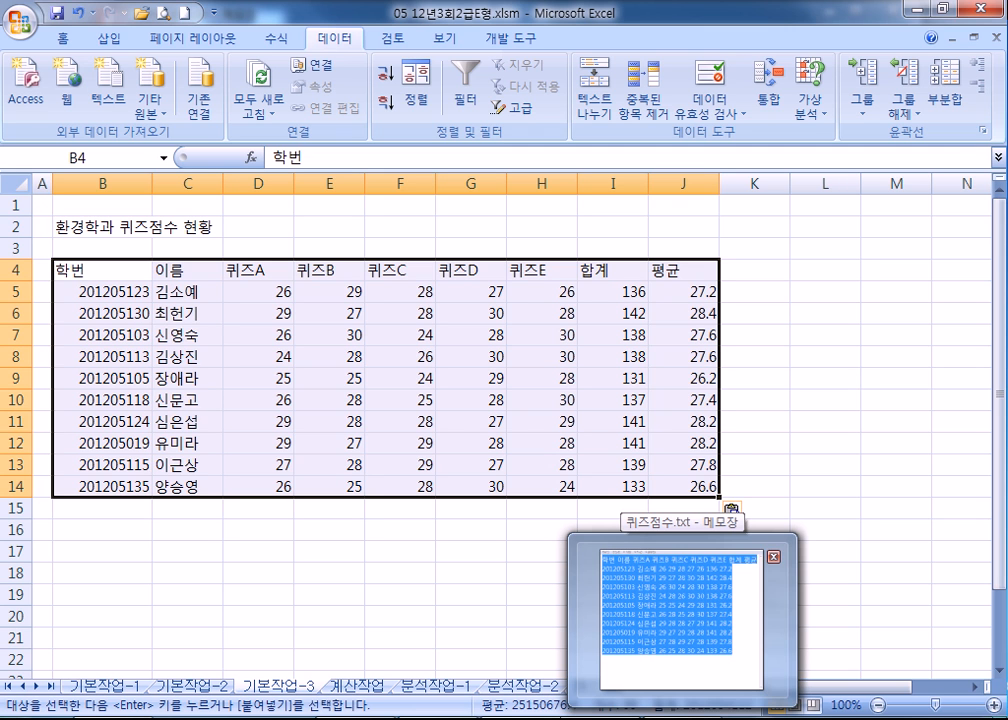
pyautogui.click(683, 719)
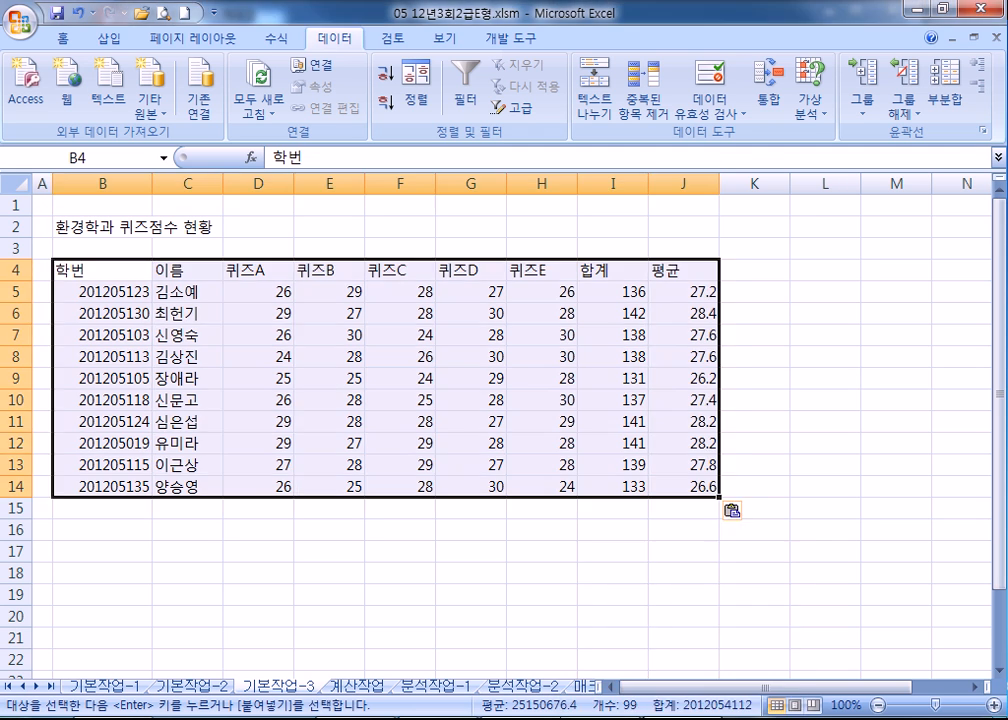
pyautogui.click(893, 10)
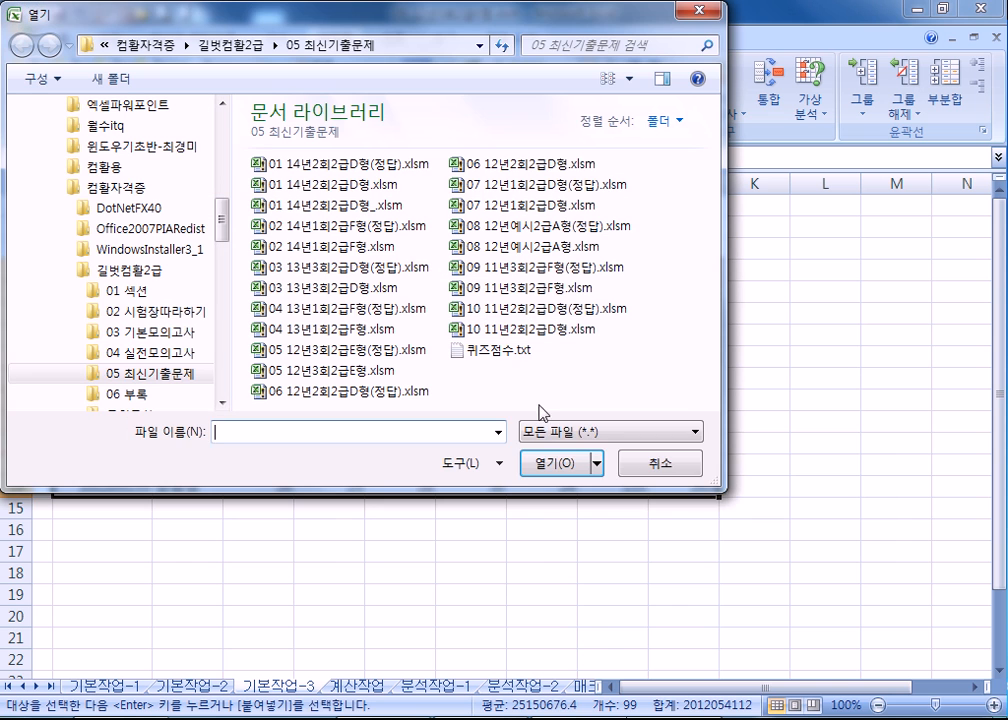
# - Check which files the Open dialog lists under 텍스트 파일 (*.prn;*.txt;*.csv), and leave it without opening any
pyautogui.click(557, 432)
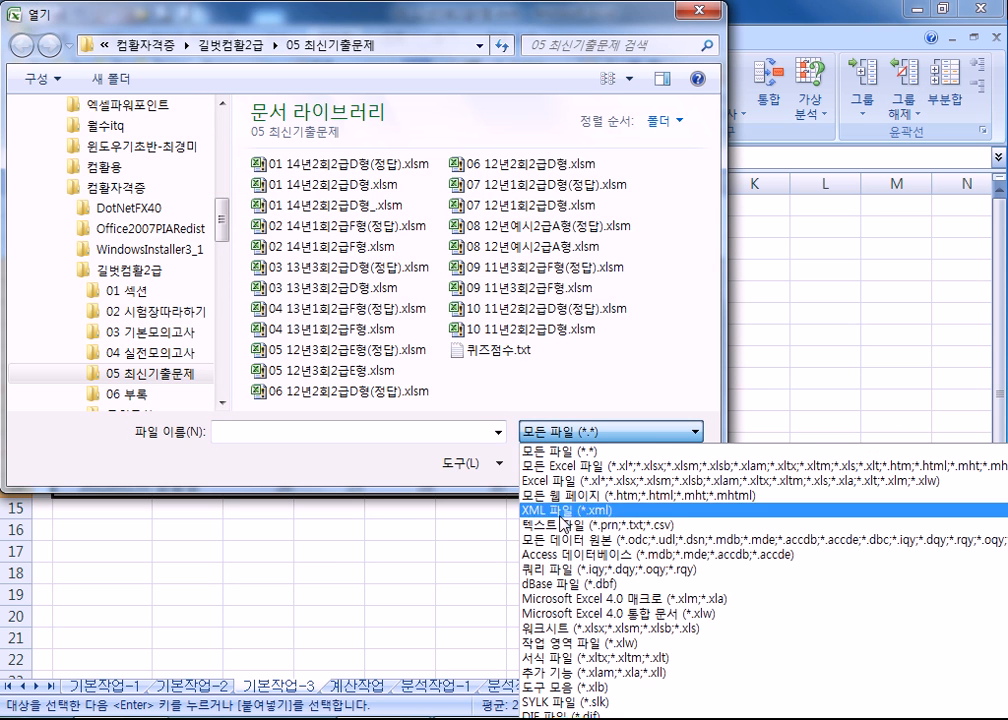
pyautogui.click(566, 526)
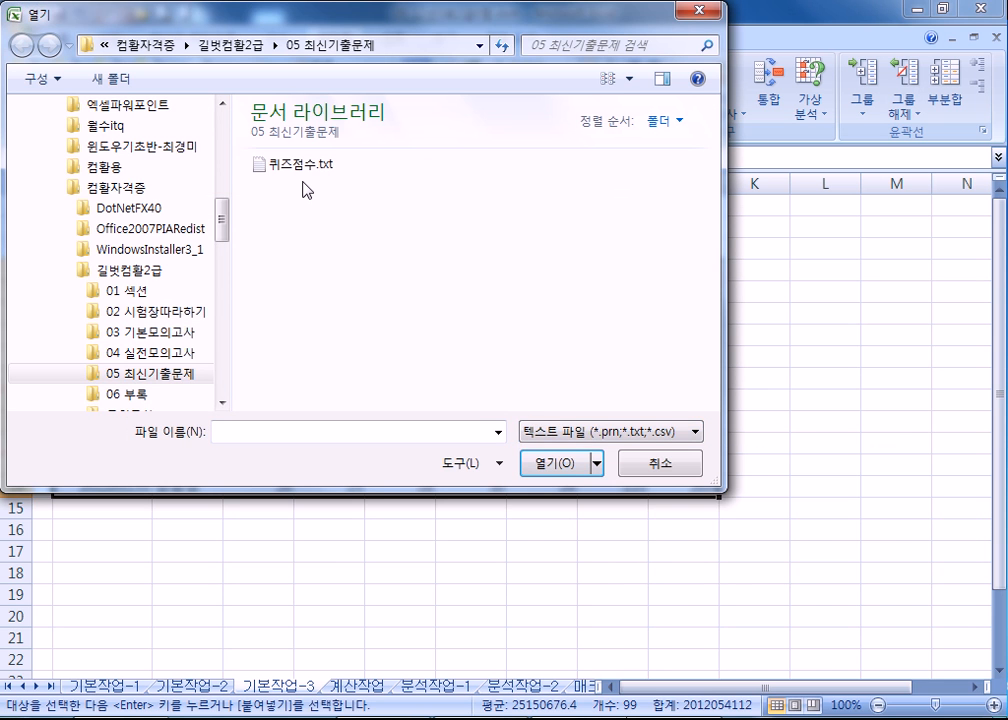
pyautogui.click(648, 464)
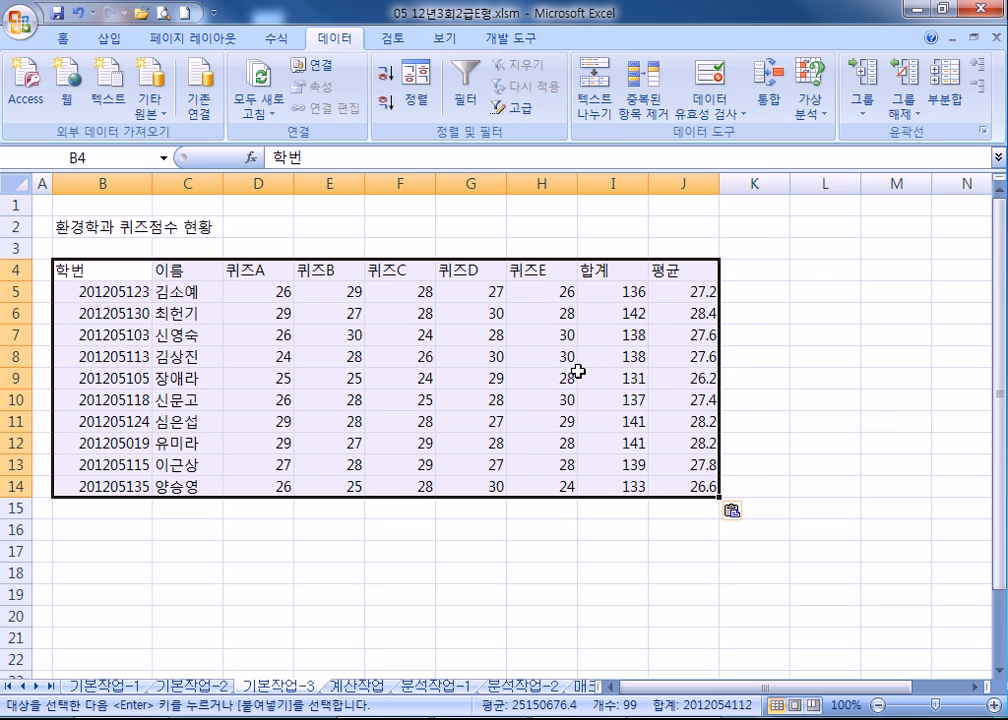
# - Find 퀴즈점수.txt in the Open dialog with the file type 모든 파일 (*.*), and leave without opening it
pyautogui.click(146, 32)
pyautogui.click(141, 12)
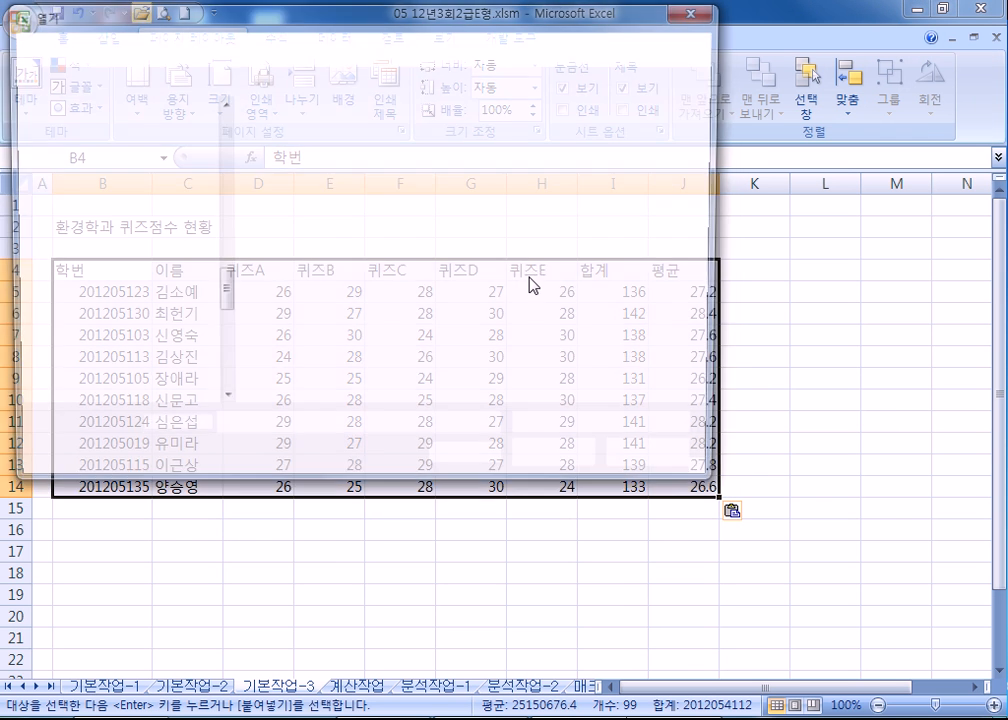
pyautogui.click(575, 436)
pyautogui.scroll(2, 572, 446)
pyautogui.click(570, 450)
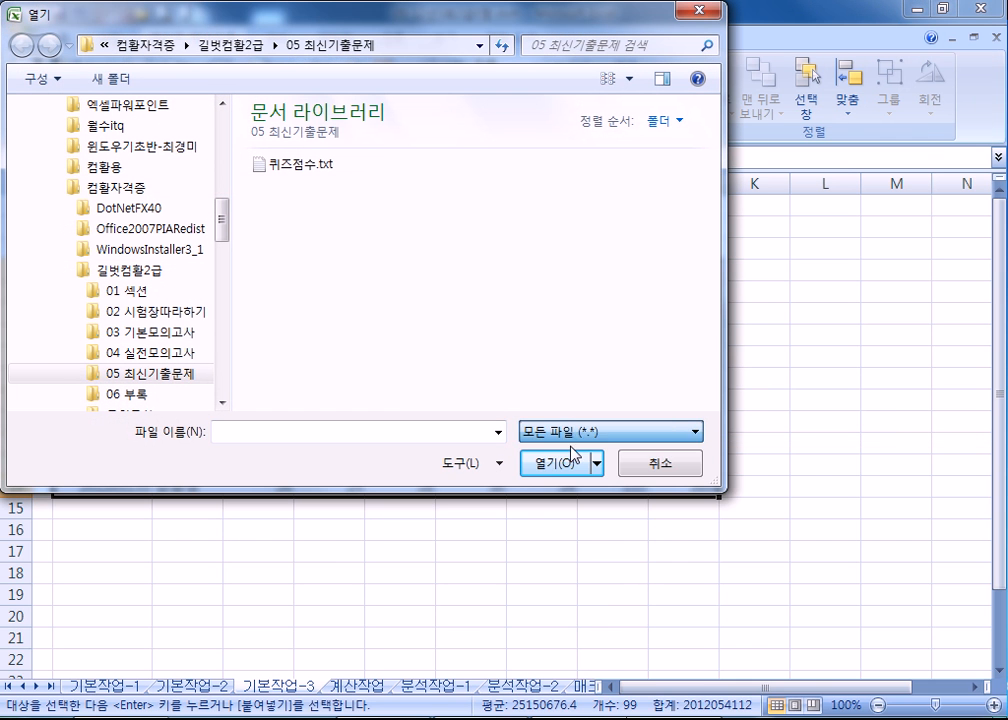
pyautogui.click(503, 352)
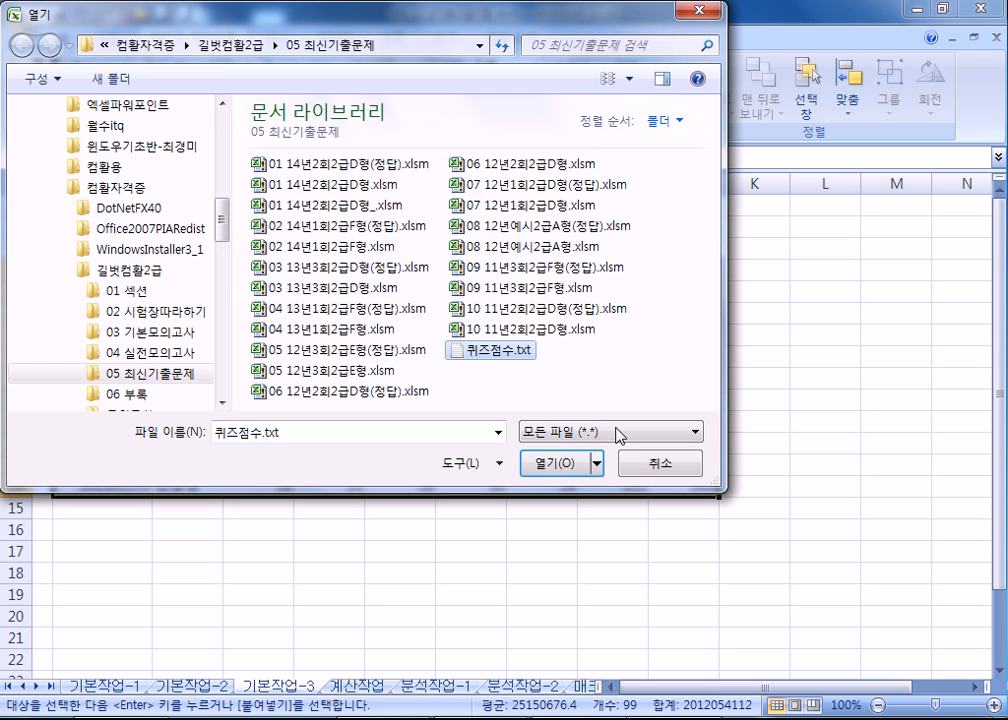
pyautogui.click(652, 466)
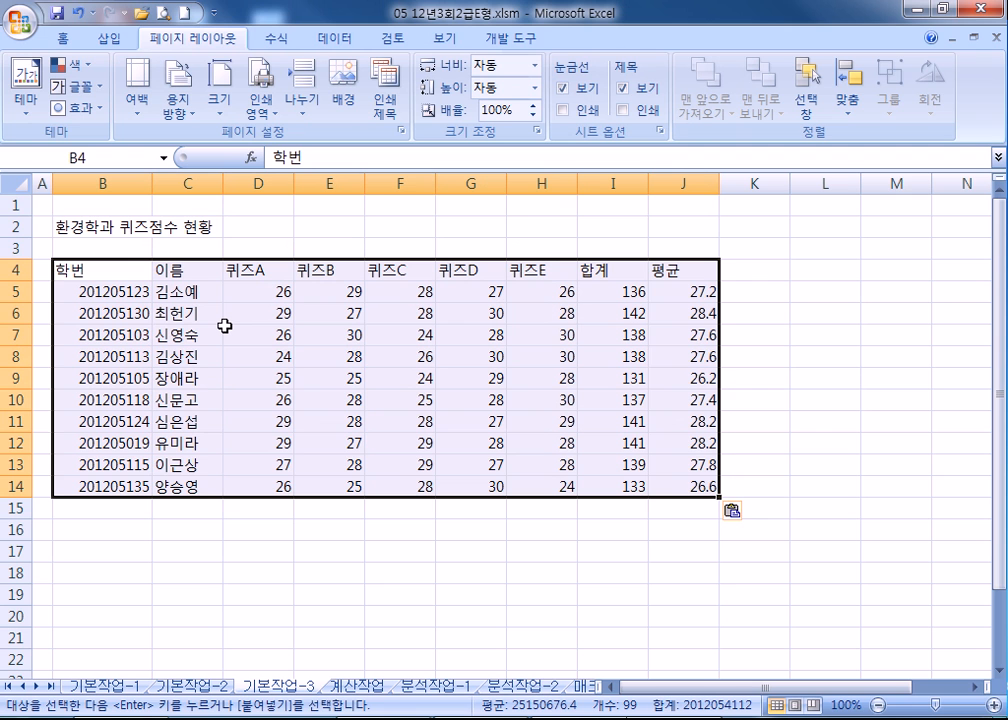
# - Browse to the Temp folder on the C: drive in the Open dialog, and leave without opening a file
pyautogui.click(141, 13)
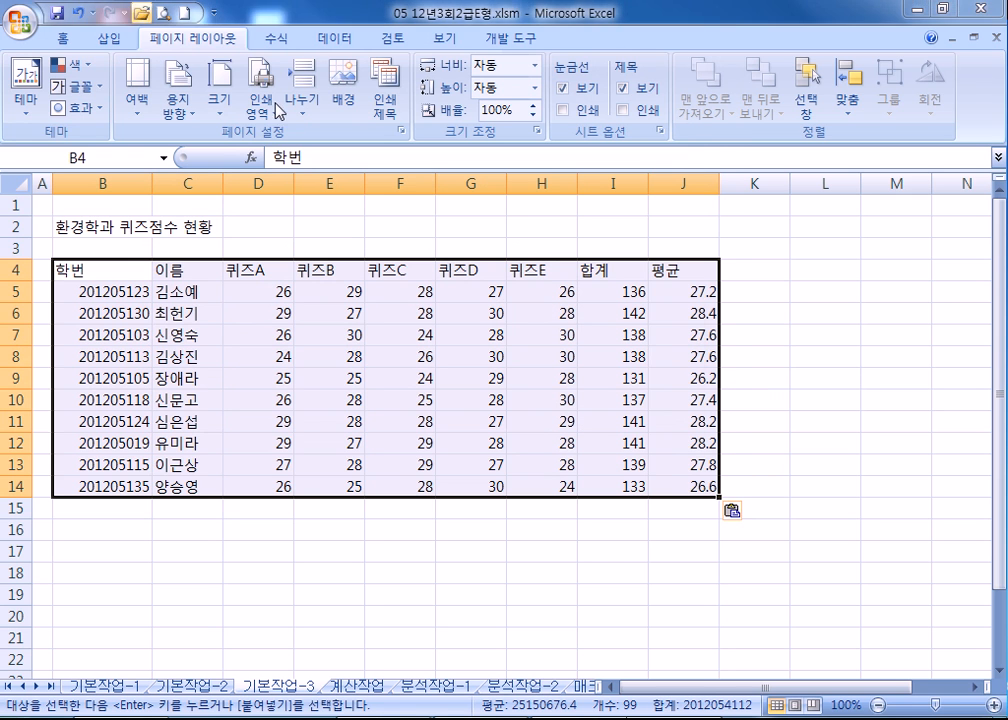
pyautogui.moveTo(224, 222); pyautogui.dragTo(180, 193)
pyautogui.click(40, 188)
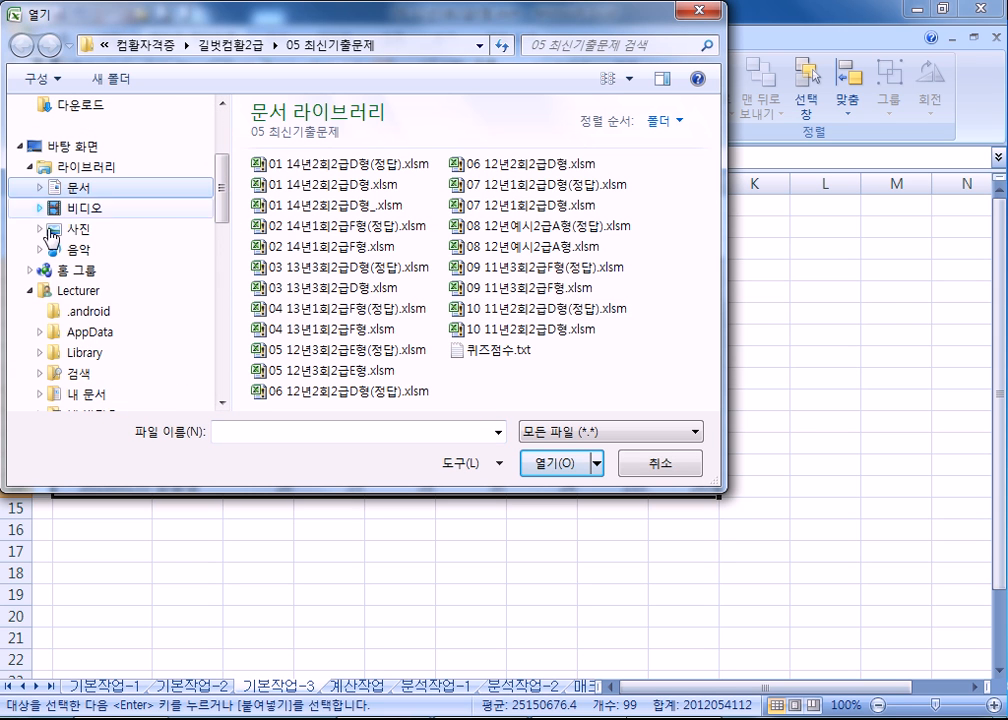
pyautogui.scroll(-7, 80, 285)
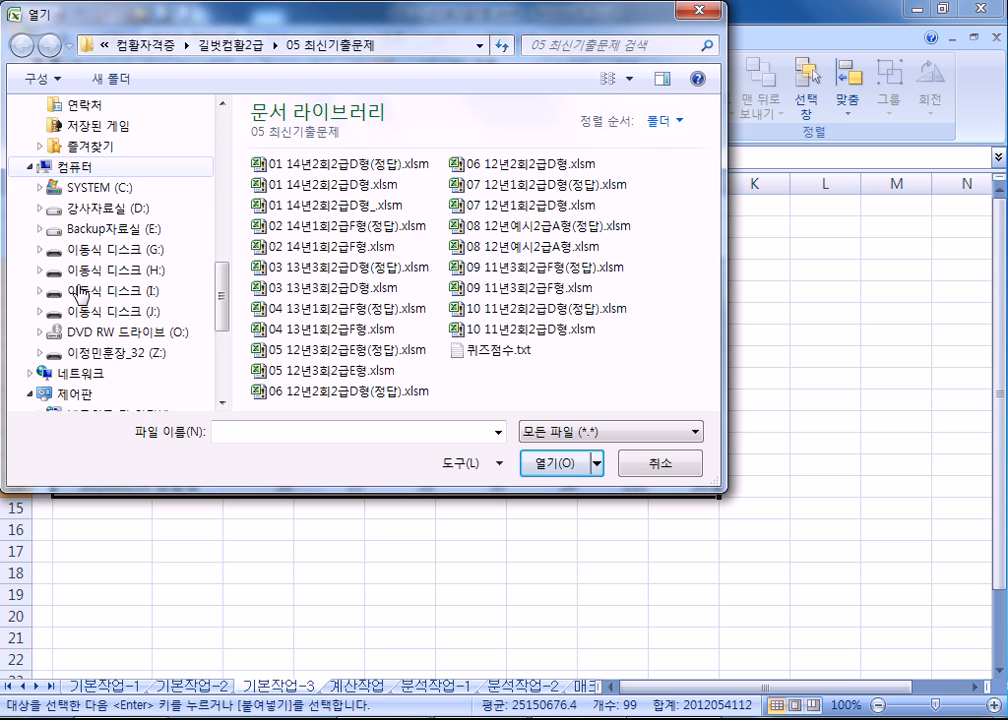
pyautogui.click(100, 190)
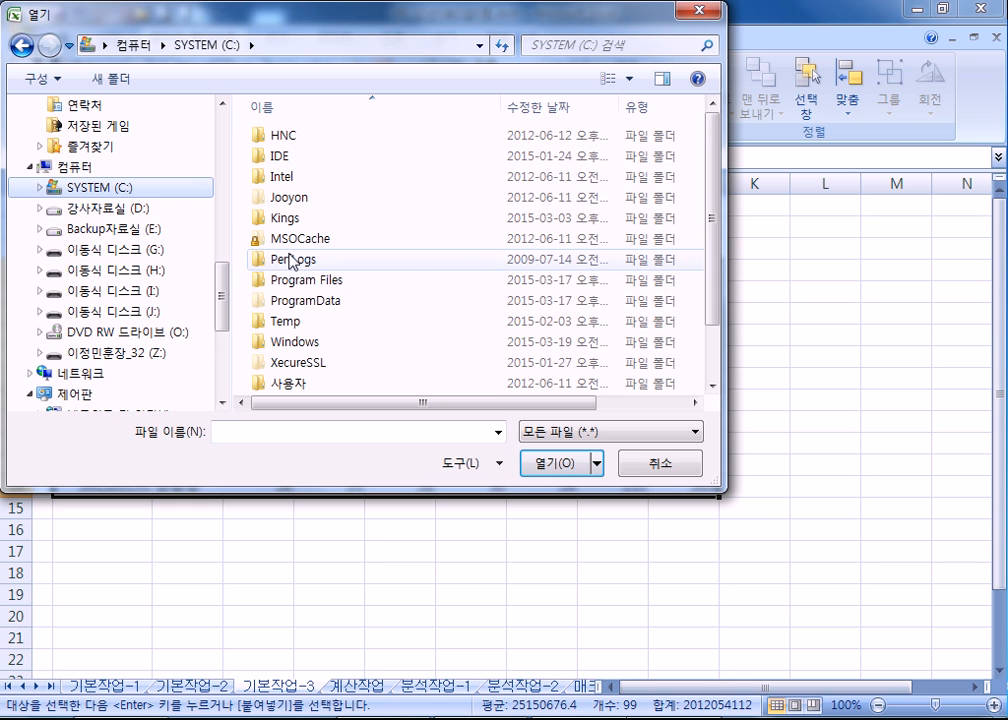
pyautogui.doubleClick(281, 323)
pyautogui.moveTo(295, 200); pyautogui.dragTo(364, 281)
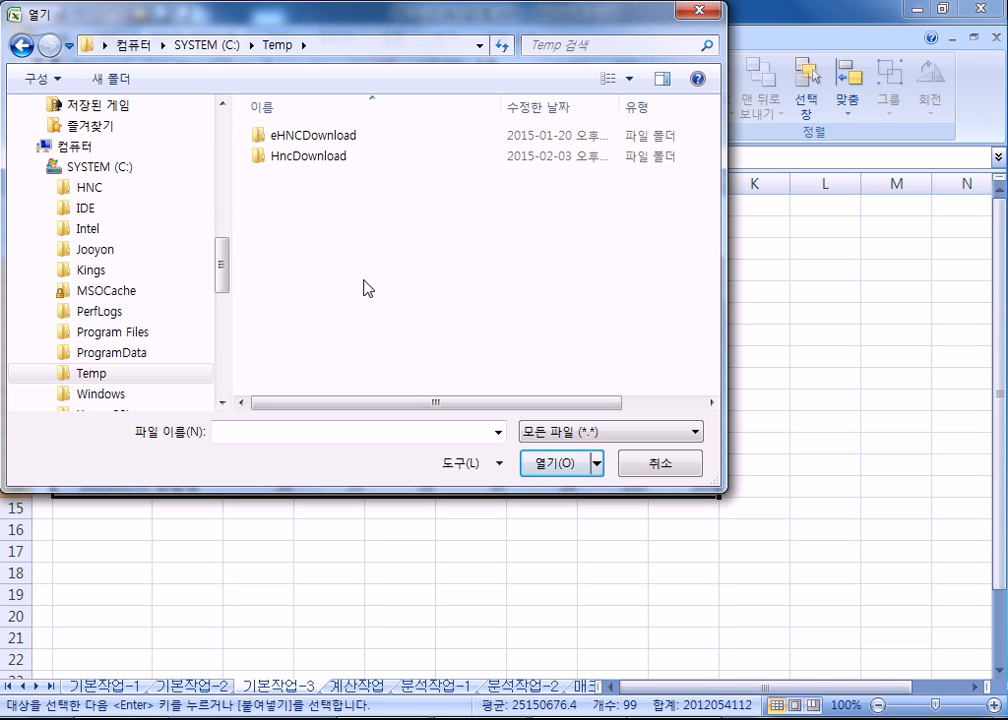
pyautogui.click(669, 465)
# - Close the other open window and return to the pasted quiz table in the 기본작업-3 worksheet
pyautogui.click(87, 271)
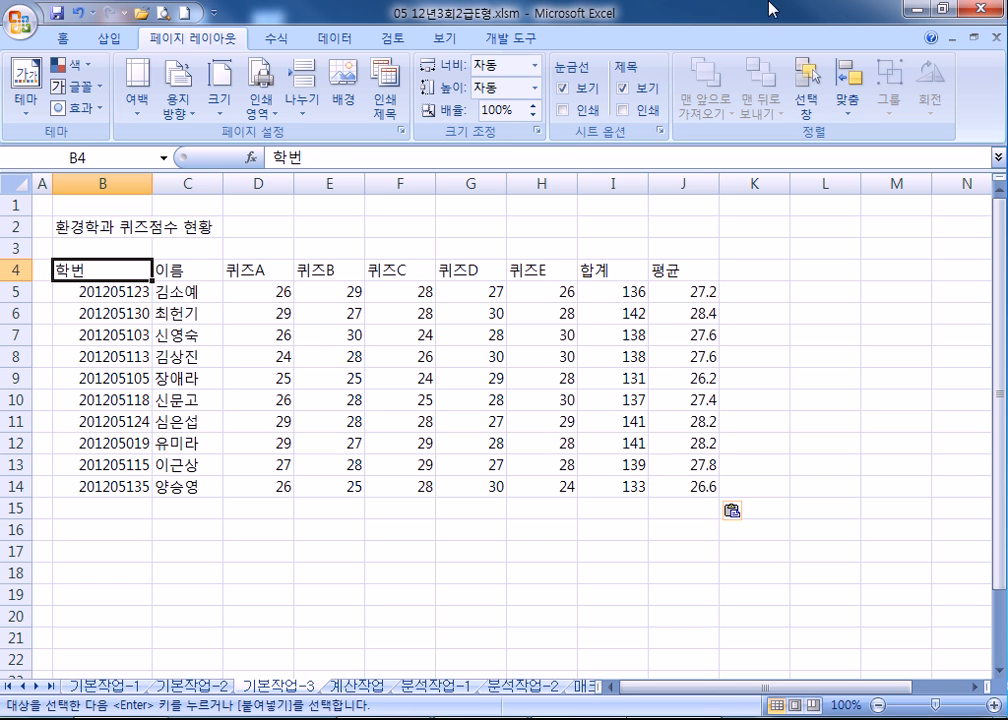
pyautogui.click(100, 312)
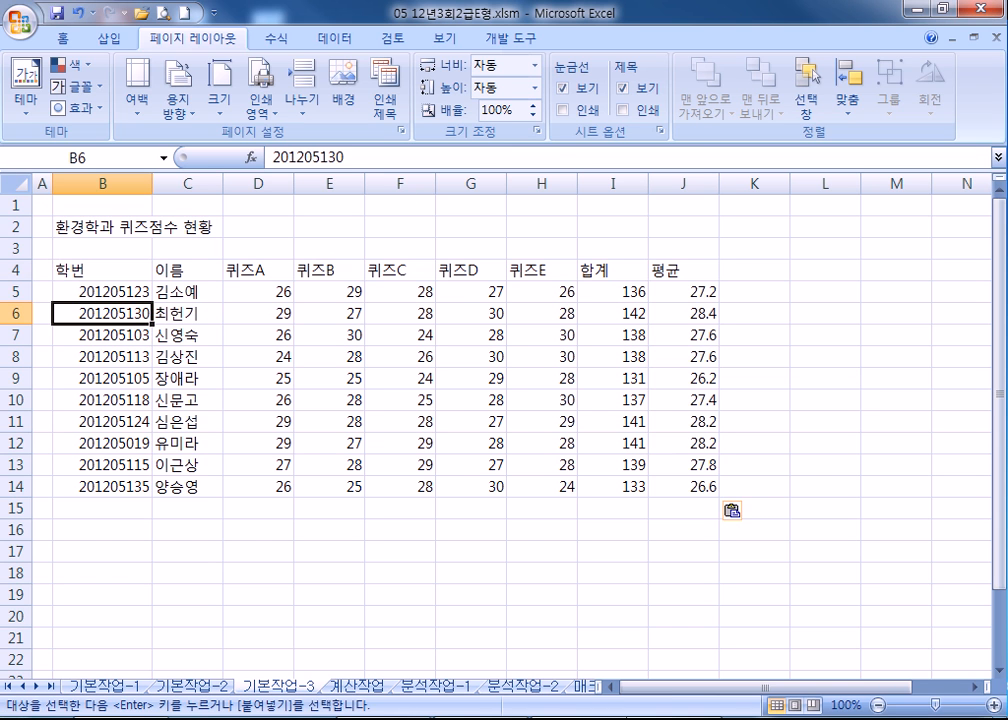
pyautogui.click(522, 576)
pyautogui.click(980, 11)
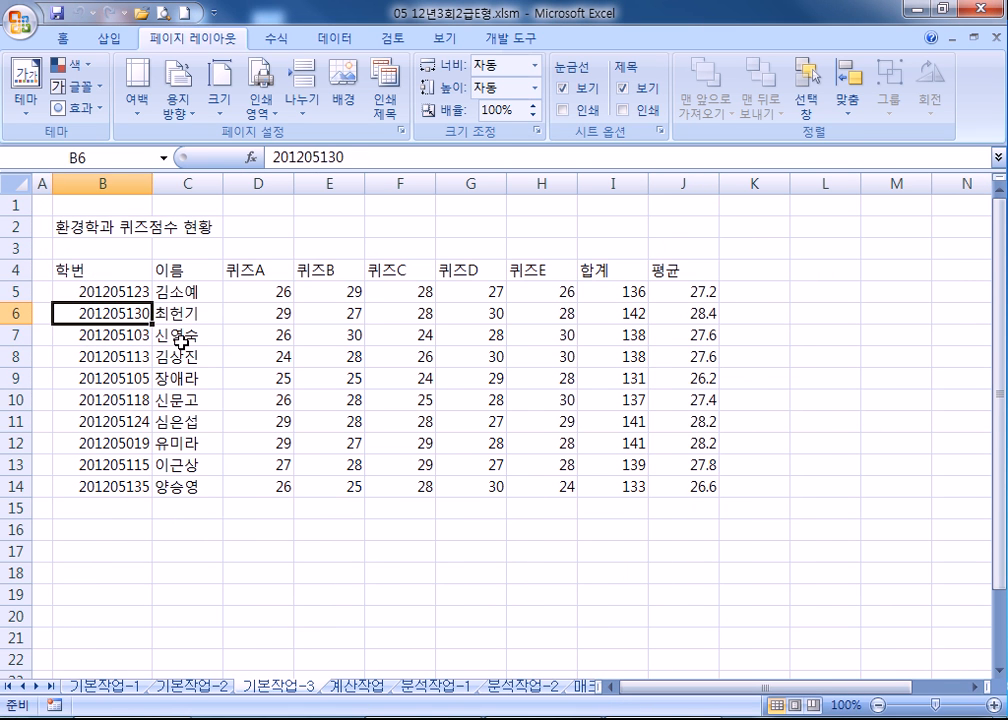
pyautogui.click(180, 338)
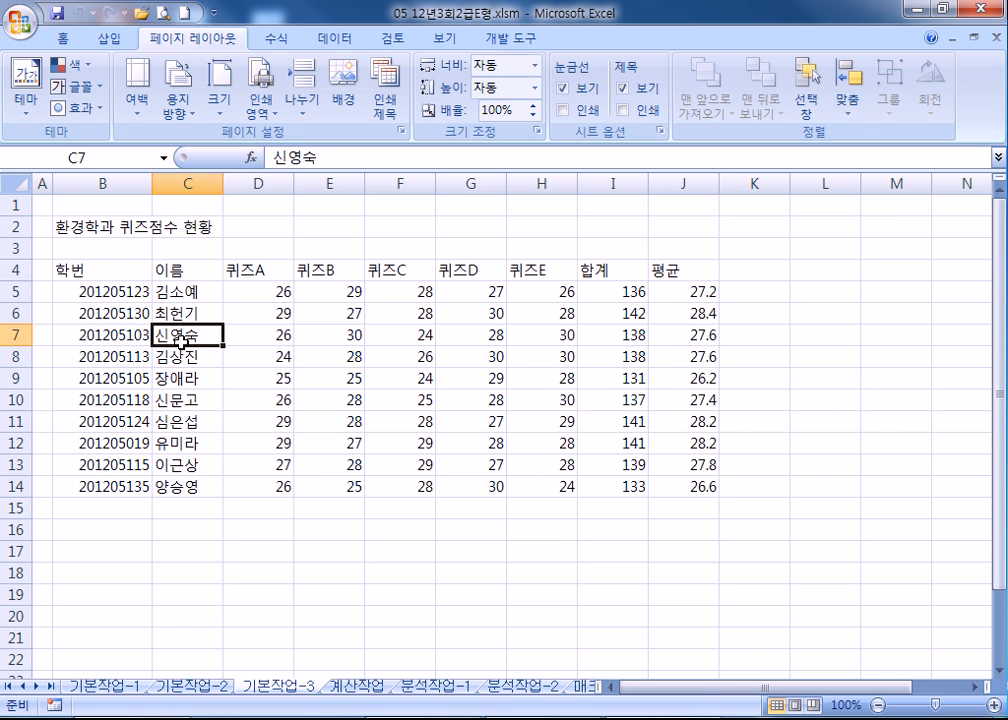
# - Switch to an empty Notepad document and write the heading 함수 문법(구문) on its first line
pyautogui.hotkey('alt', 'Tab')
pyautogui.write('함수 ')
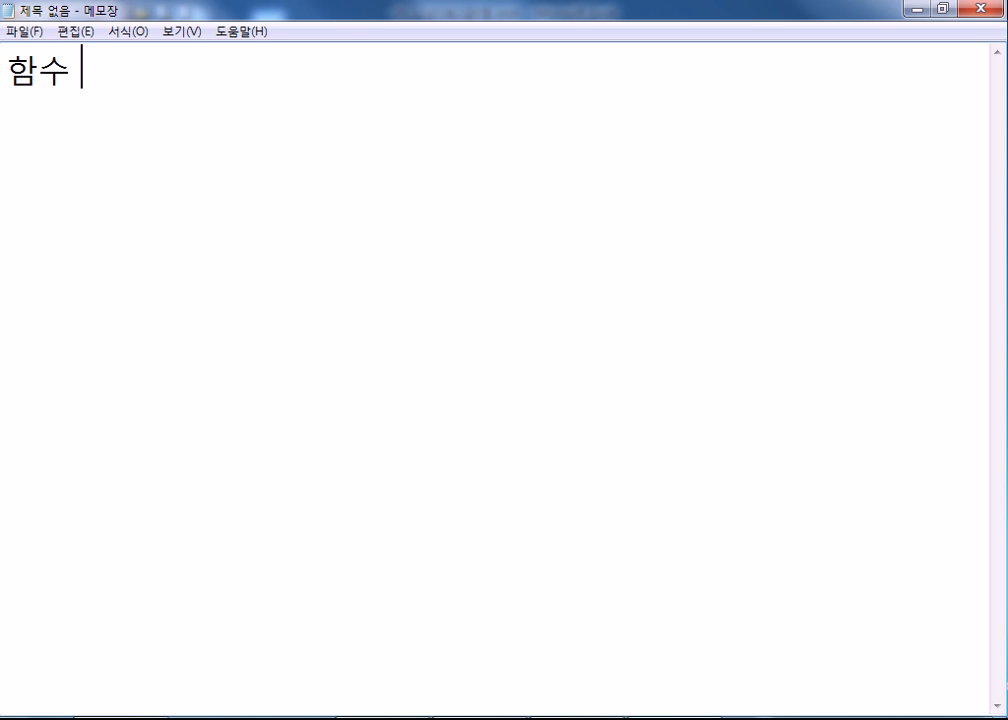
pyautogui.write('문법(구문)')
pyautogui.press('Return')
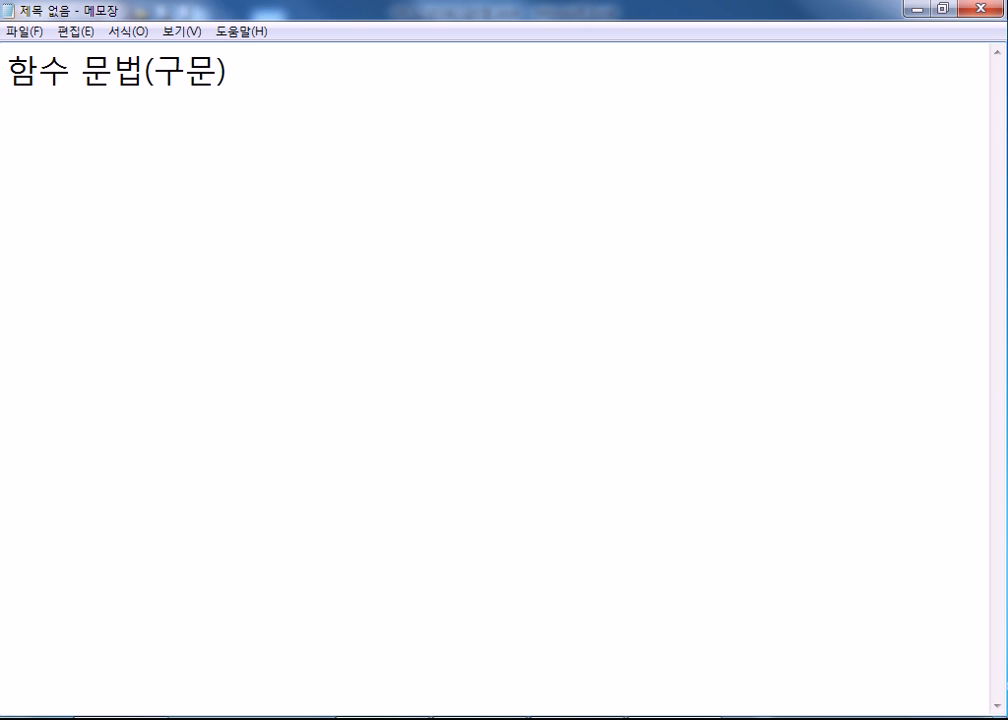
# - Write the basic IF syntax =IF(조건식, 참일 경우, 거짓일 경우) below the heading
pyautogui.write('=IF()')
pyautogui.press('BackSpace')
pyautogui.write('조건식')
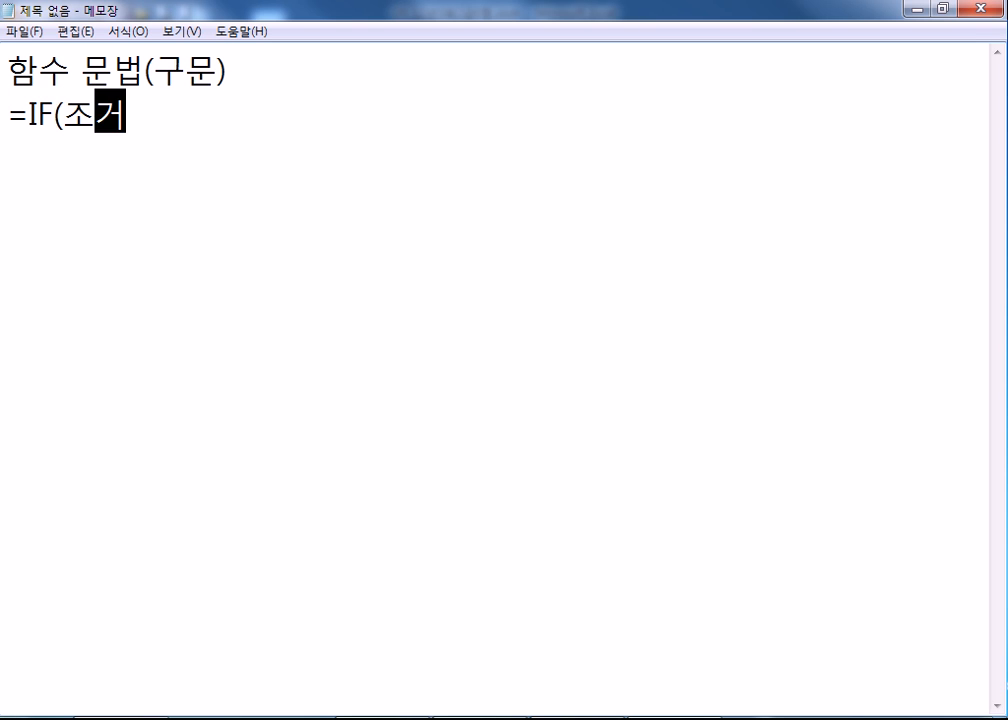
pyautogui.write(', 참')
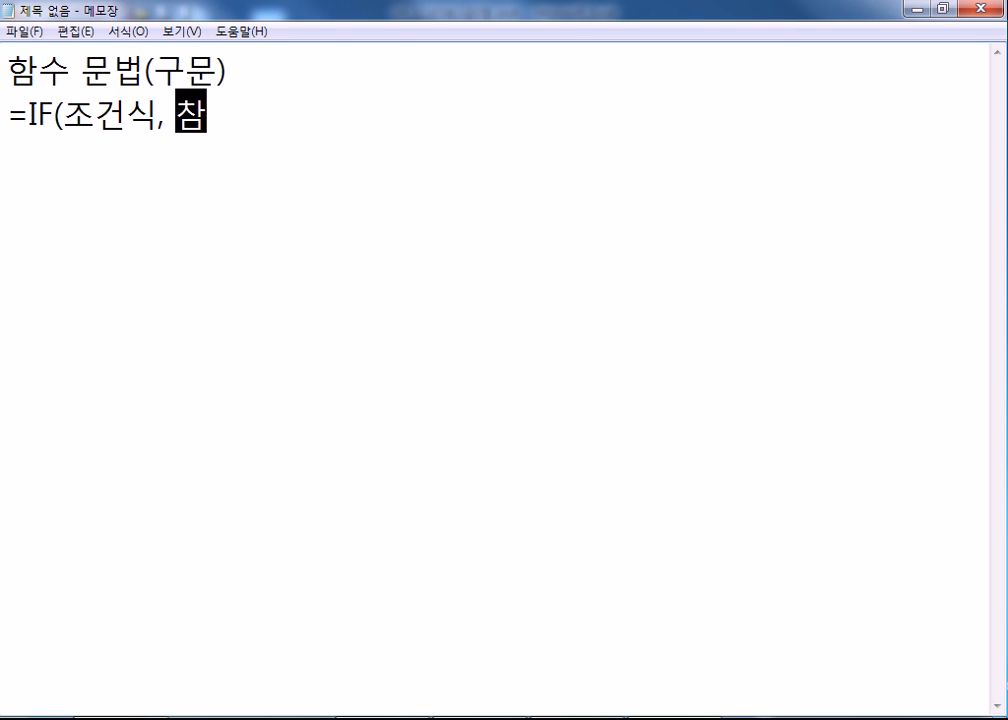
pyautogui.write('일 경우, 거')
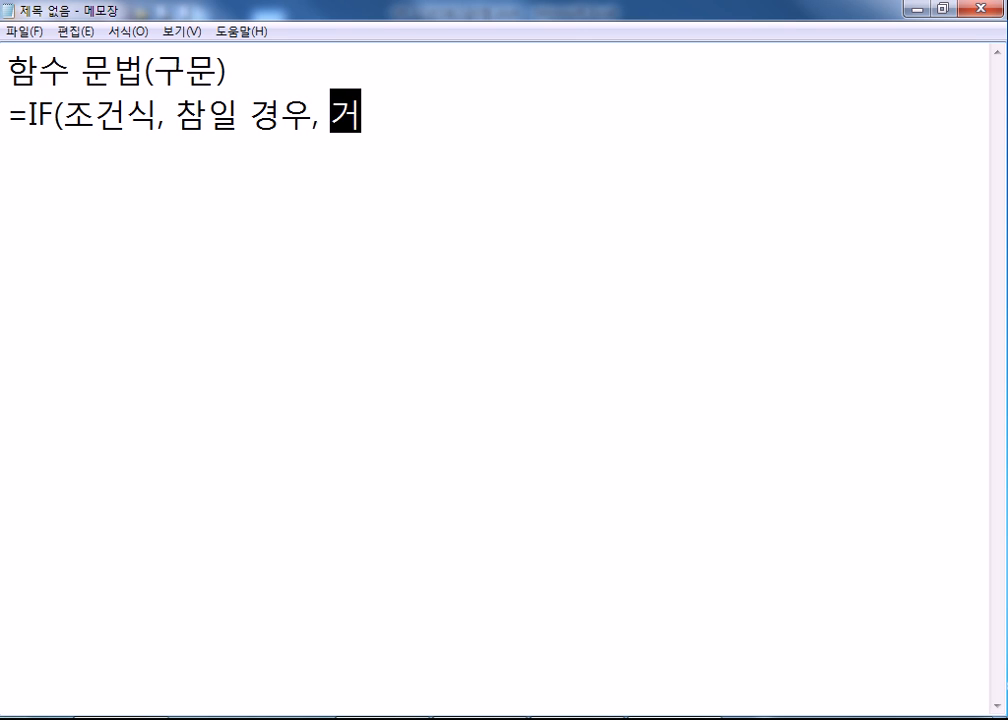
pyautogui.write('짓일 경우)')
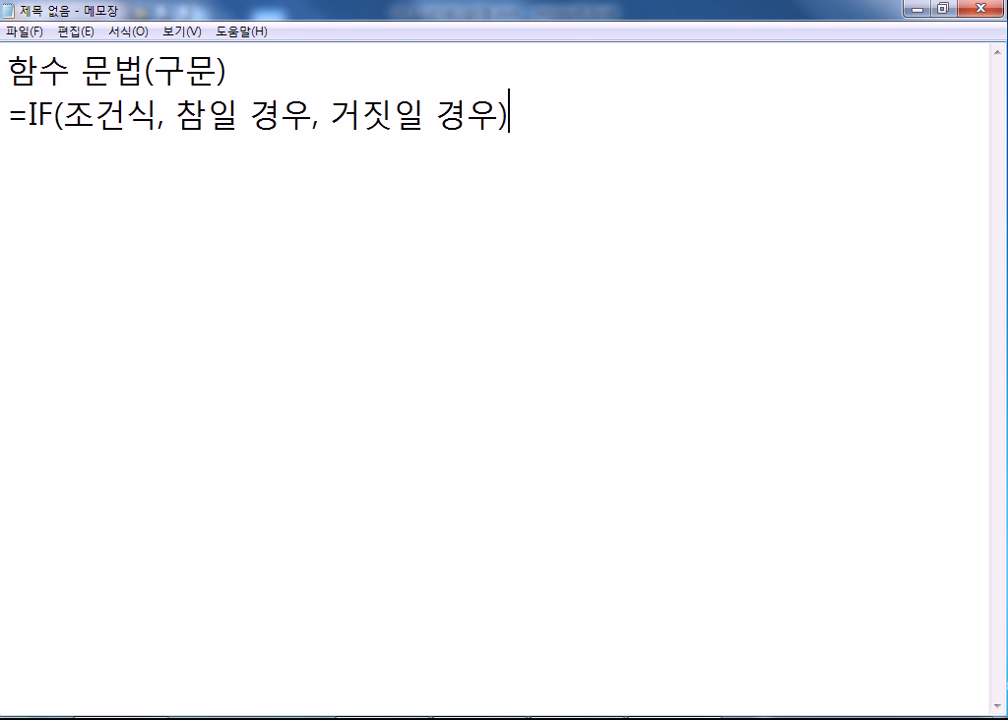
# - Begin the nested IF syntax on a new line with =IF(조건식1, 참일 경우
pyautogui.press('Return')
pyautogui.write('=IF(조')
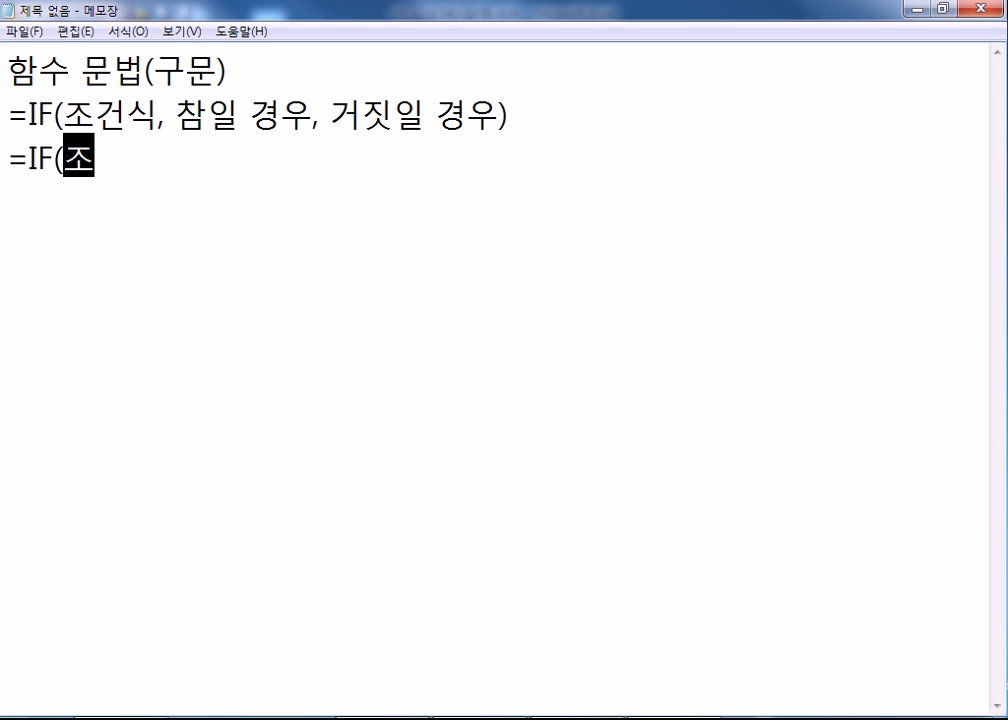
pyautogui.write('건신1,')
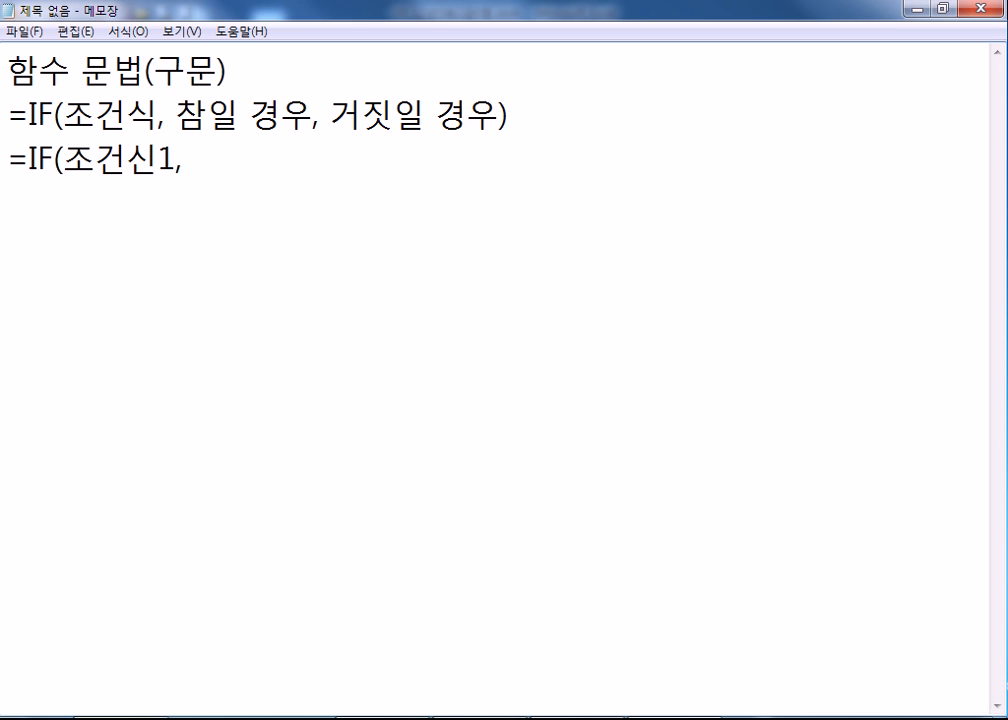
pyautogui.press('BackSpace')
pyautogui.press('BackSpace')
pyautogui.press('BackSpace')
pyautogui.write('식1, ㅊ참일 경우')
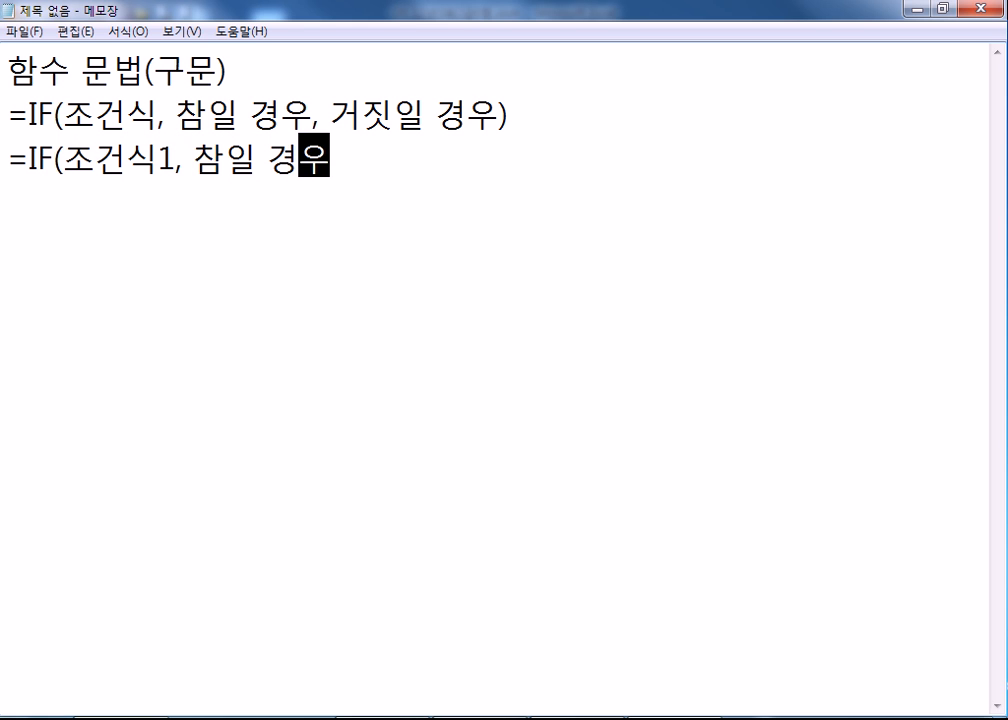
# - Complete the nested IF syntax line with , IF(조건식2, 참일 경우, 거짓일 경우)) and check its paired parentheses
pyautogui.write(', IF')
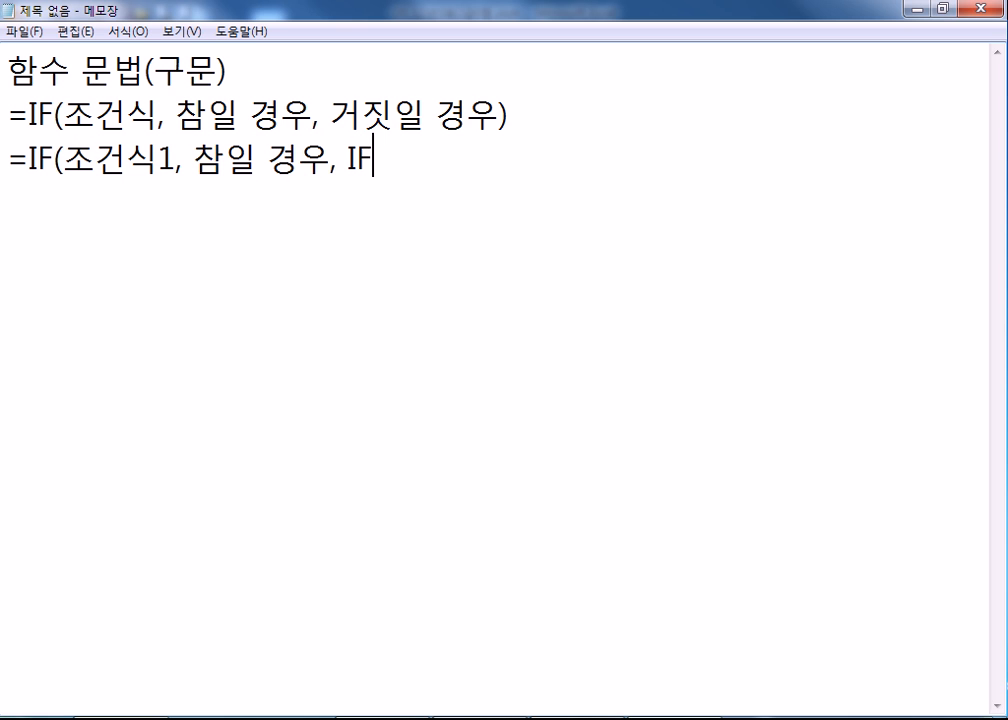
pyautogui.write('(ㅈ조건식2')
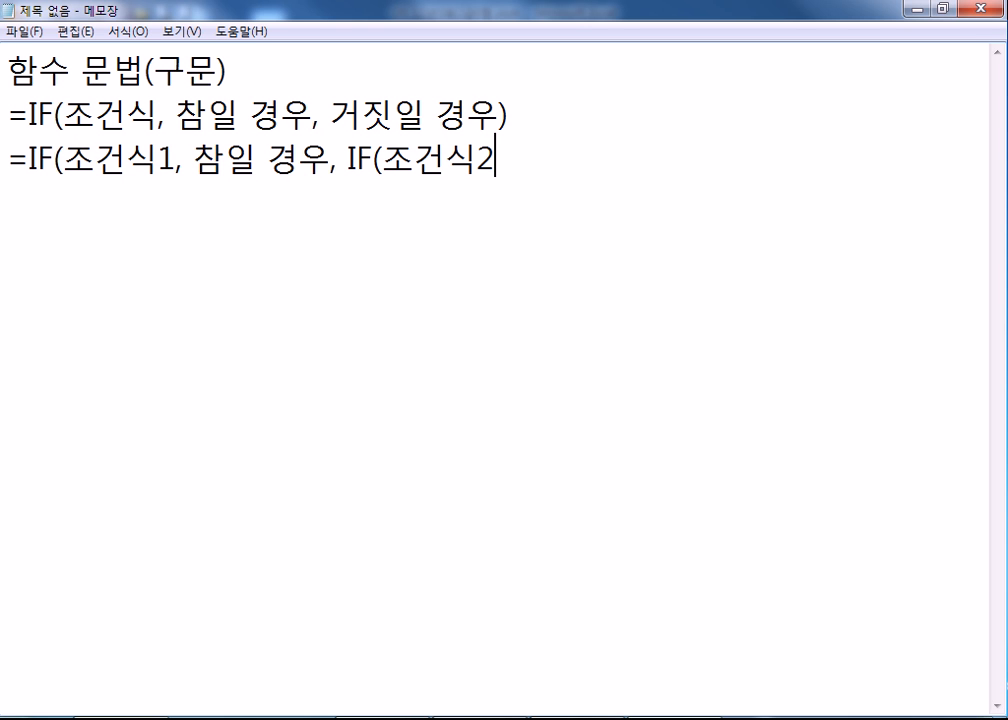
pyautogui.write(', 참일 경우')
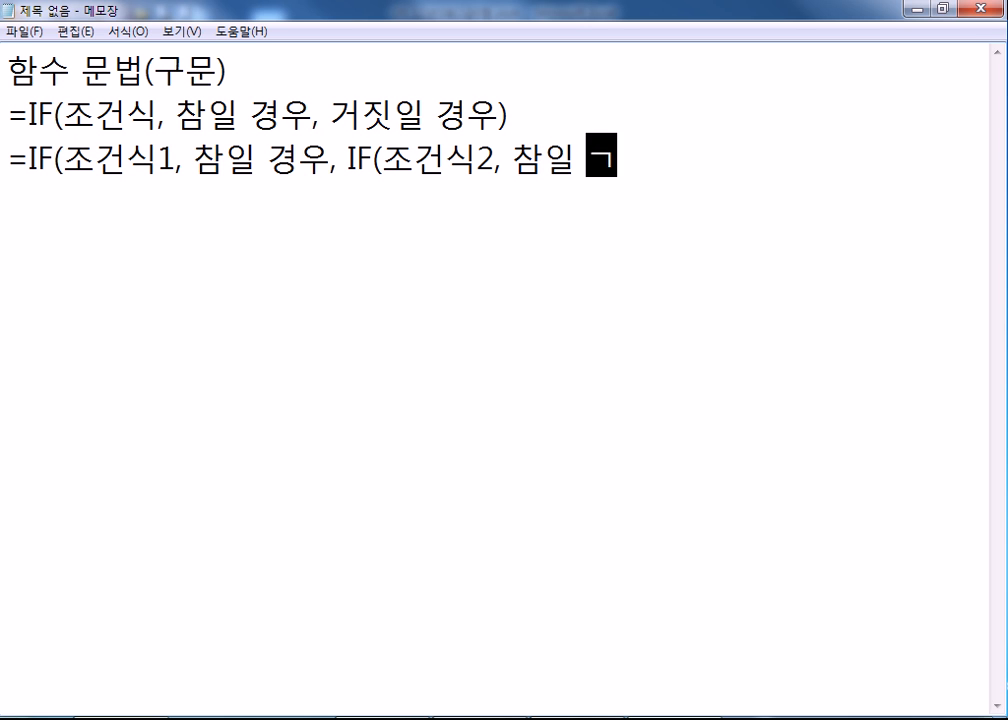
pyautogui.write(', 거짓')
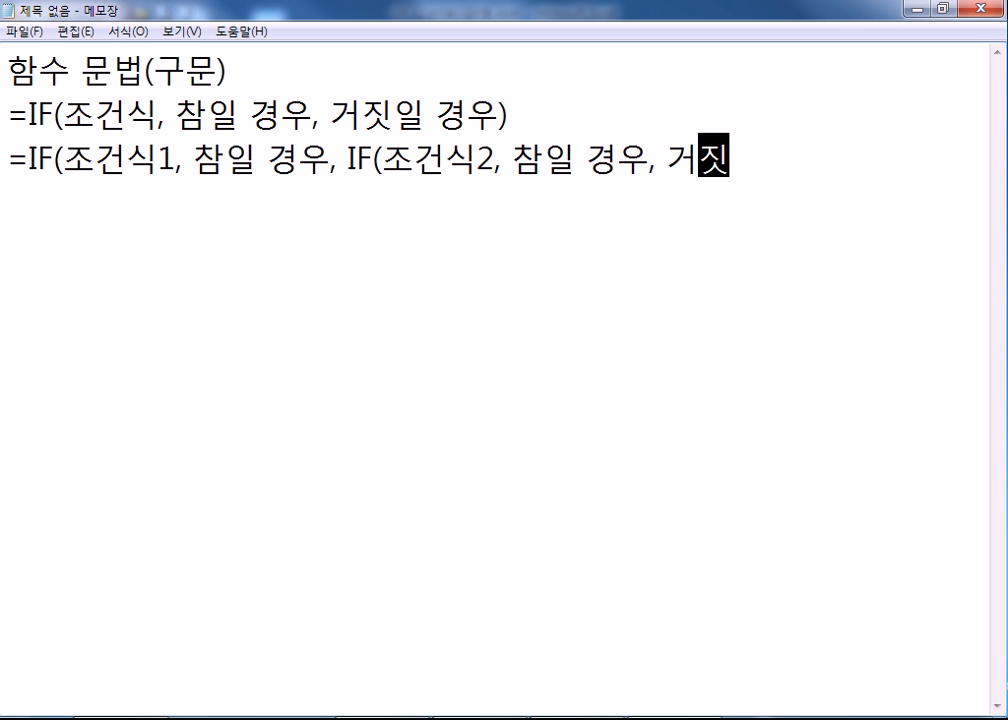
pyautogui.write('이일 경우)')
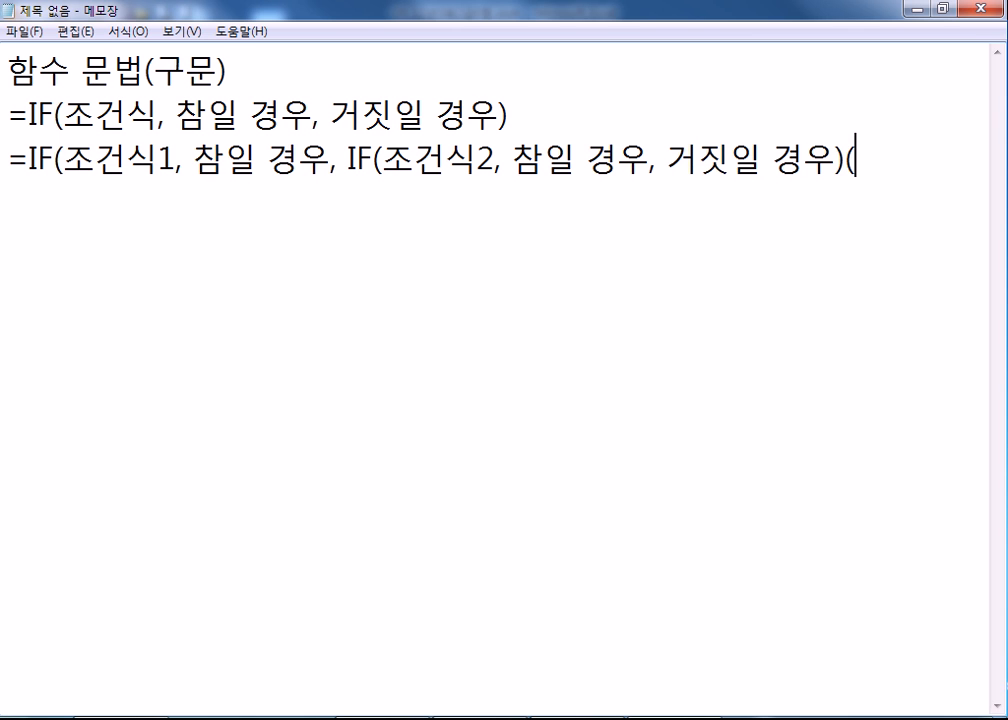
pyautogui.write(')')
pyautogui.moveTo(51, 160); pyautogui.dragTo(62, 160)
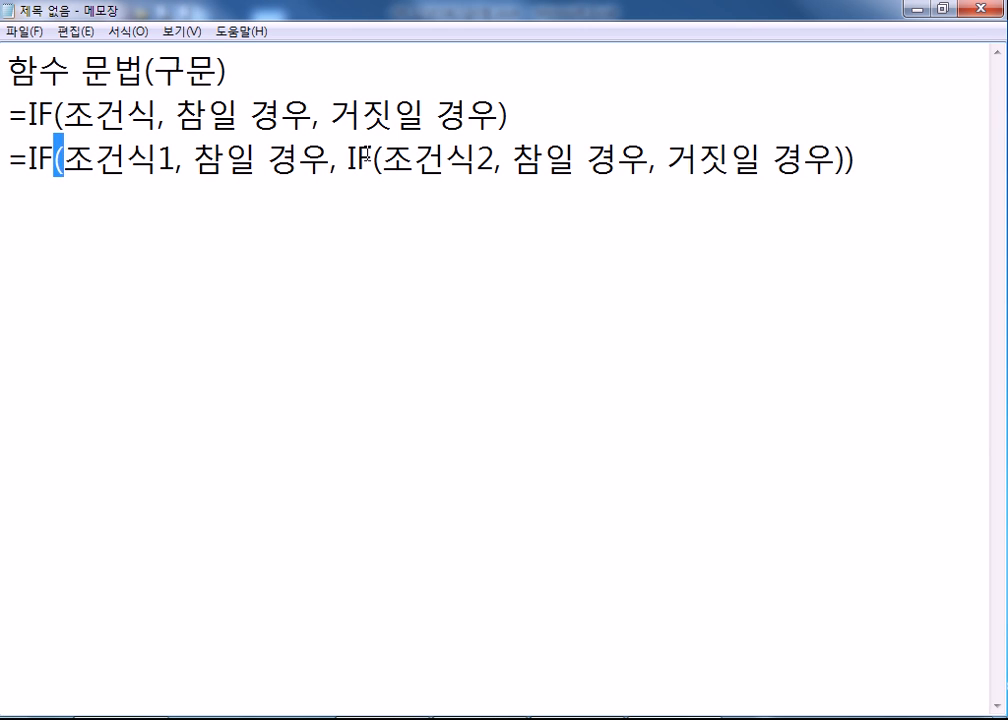
pyautogui.moveTo(372, 160); pyautogui.dragTo(385, 160)
pyautogui.moveTo(835, 160); pyautogui.dragTo(892, 162)
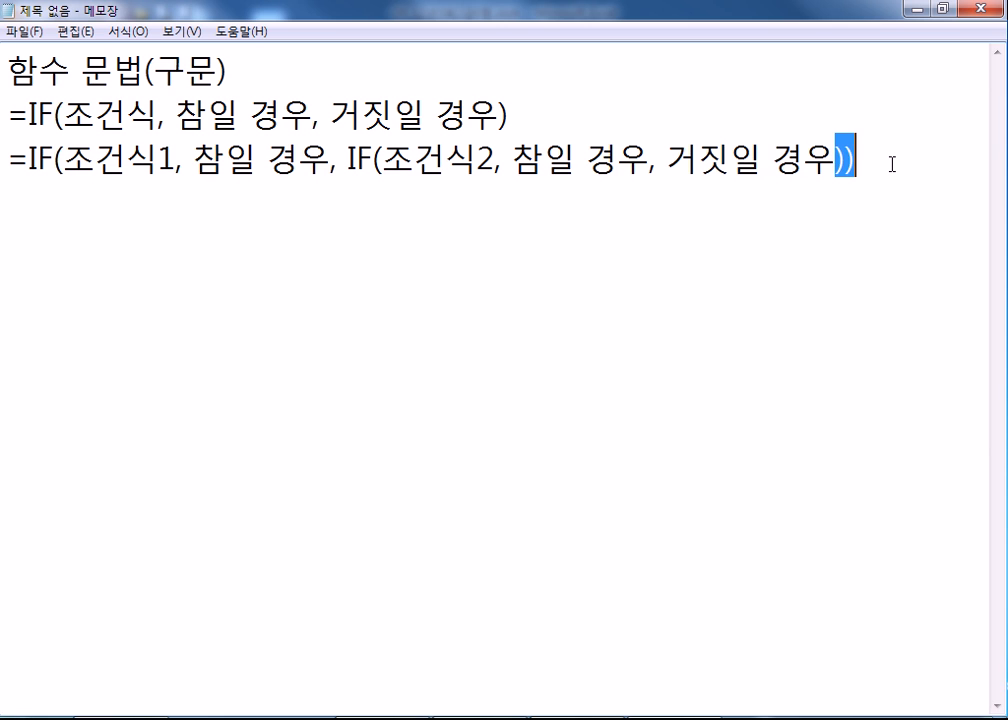
pyautogui.click(892, 163)
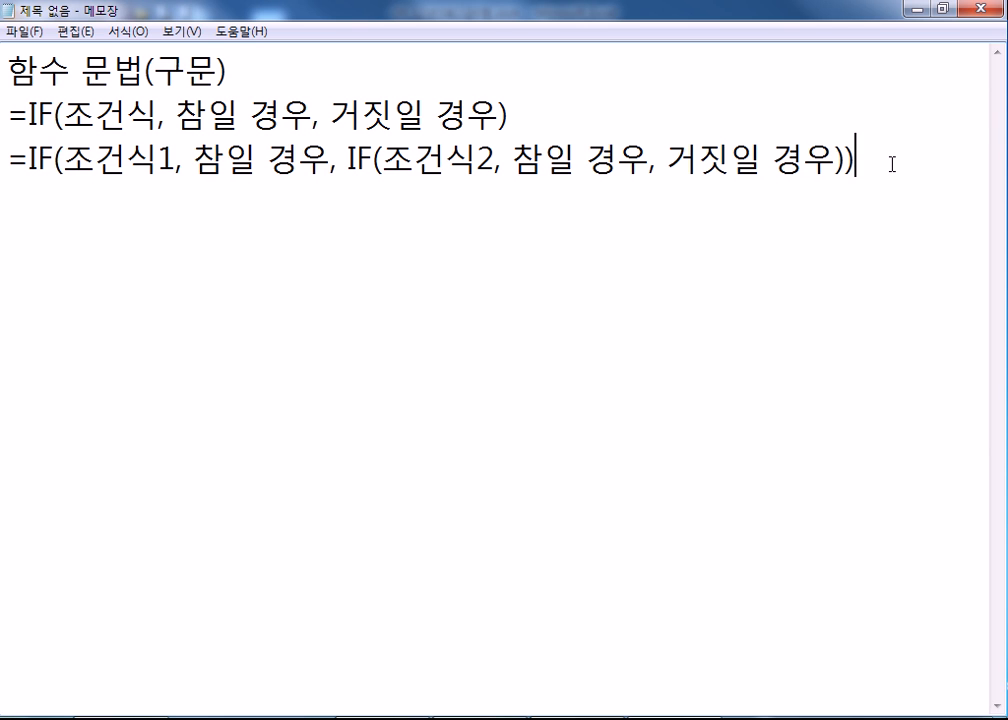
# - Begin the RANK syntax on a new line with =RANK(내 값
pyautogui.press('Return')
pyautogui.write('=')
pyautogui.write('ㄱ무')
pyautogui.press('BackSpace')
pyautogui.press('BackSpace')
pyautogui.press('BackSpace')
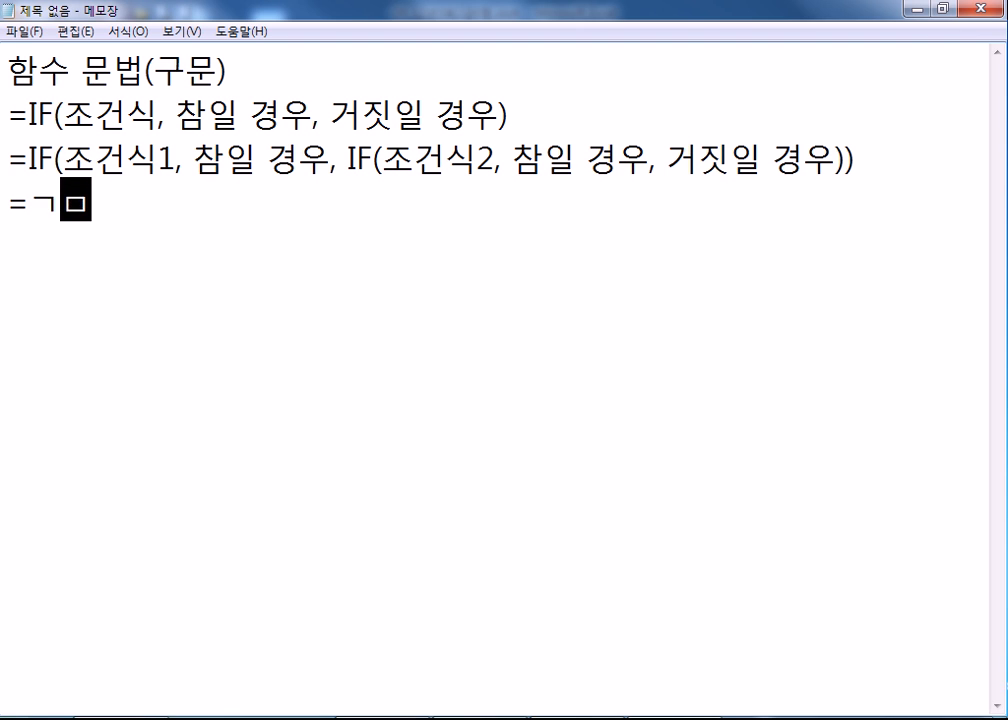
pyautogui.write('RA')
pyautogui.write('(')
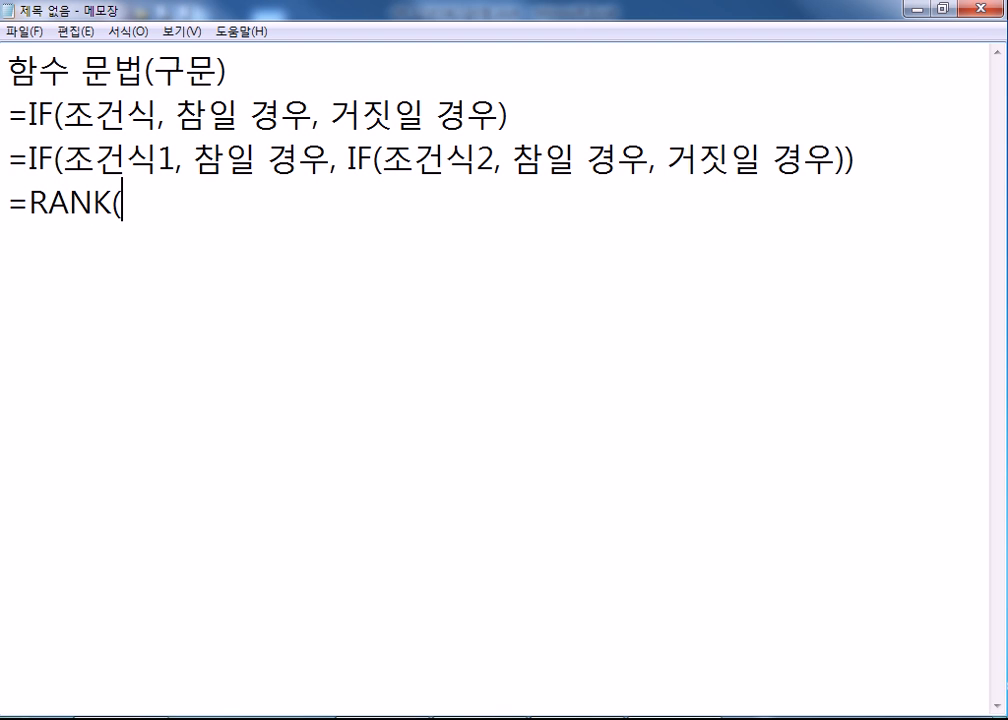
pyautogui.write('내 값')
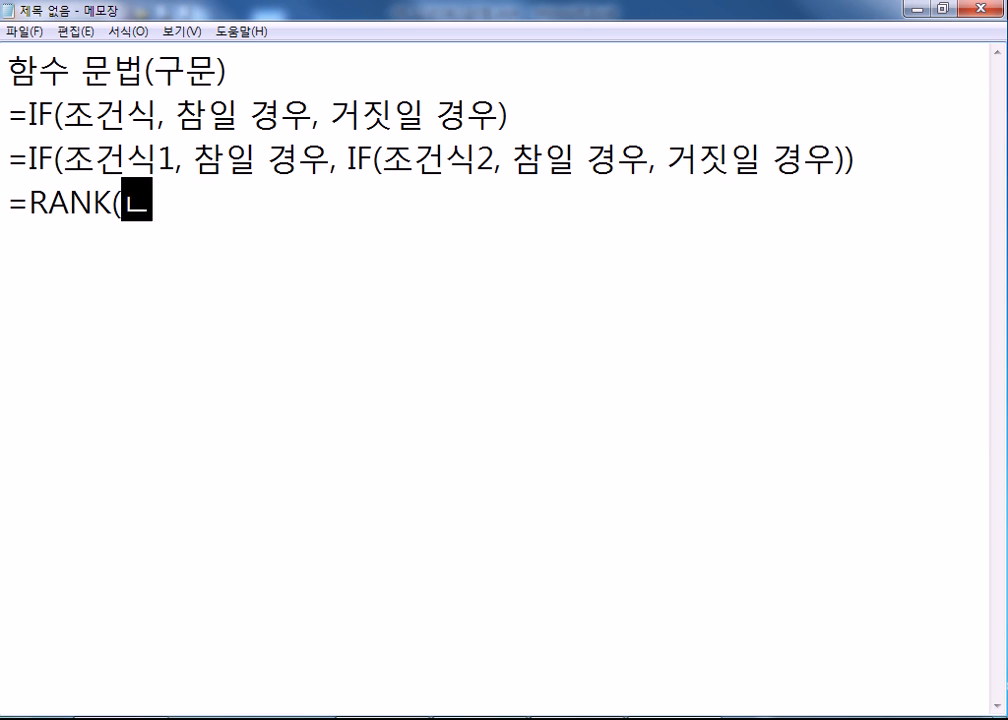
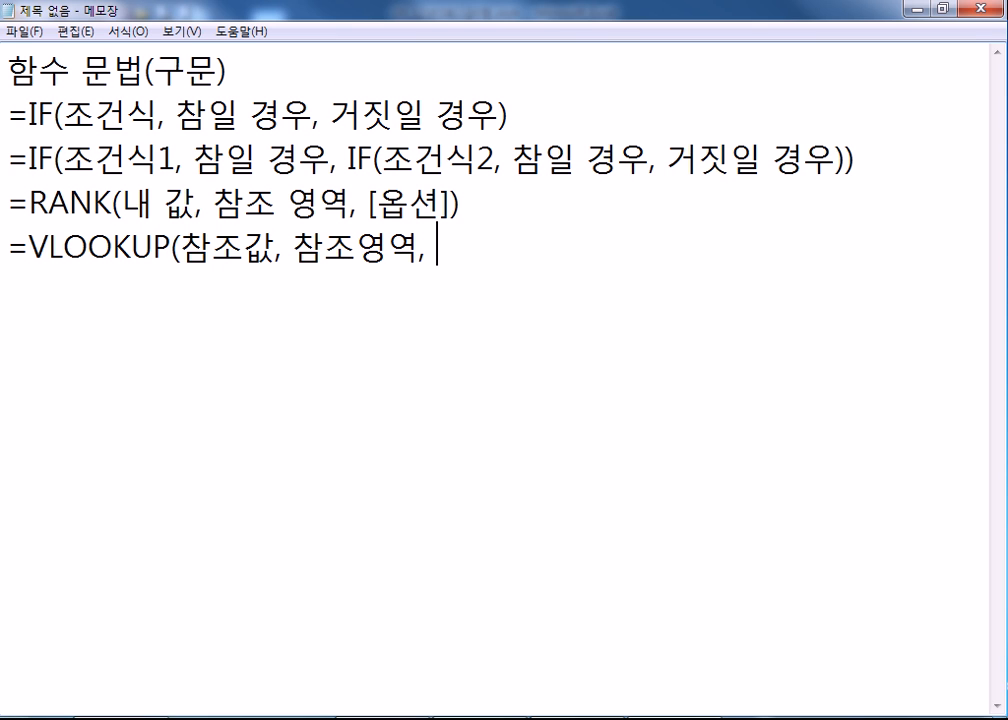
# - Complete the VLOOKUP syntax line with 칸 수, [옵션]) and highlight the [옵션] argument
pyautogui.write('칸 수, [옶')
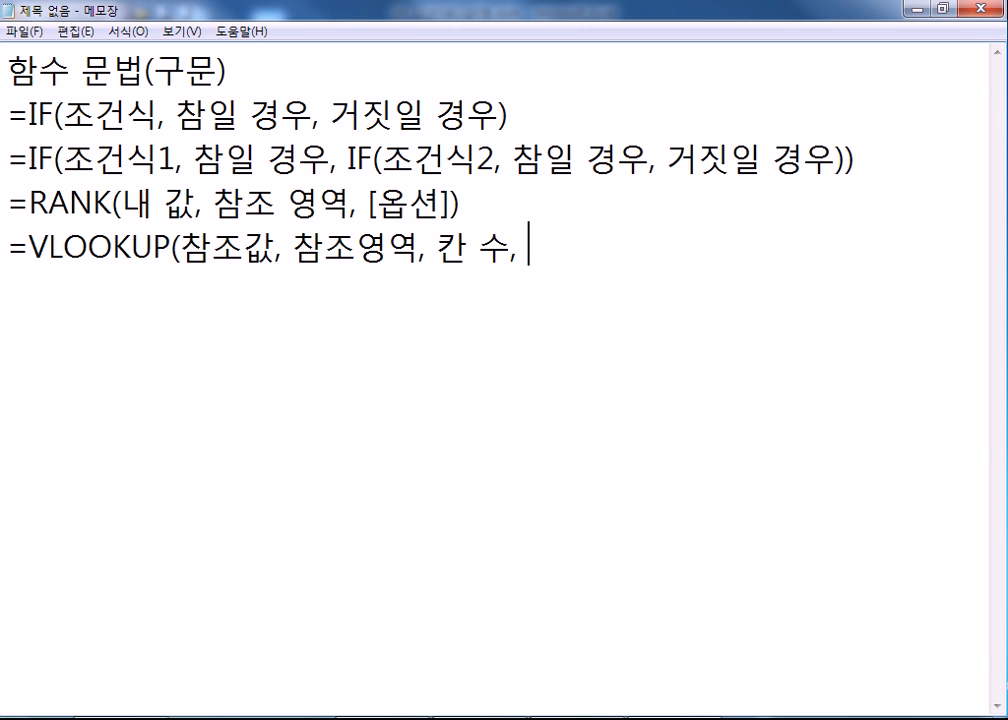
pyautogui.write('션])')
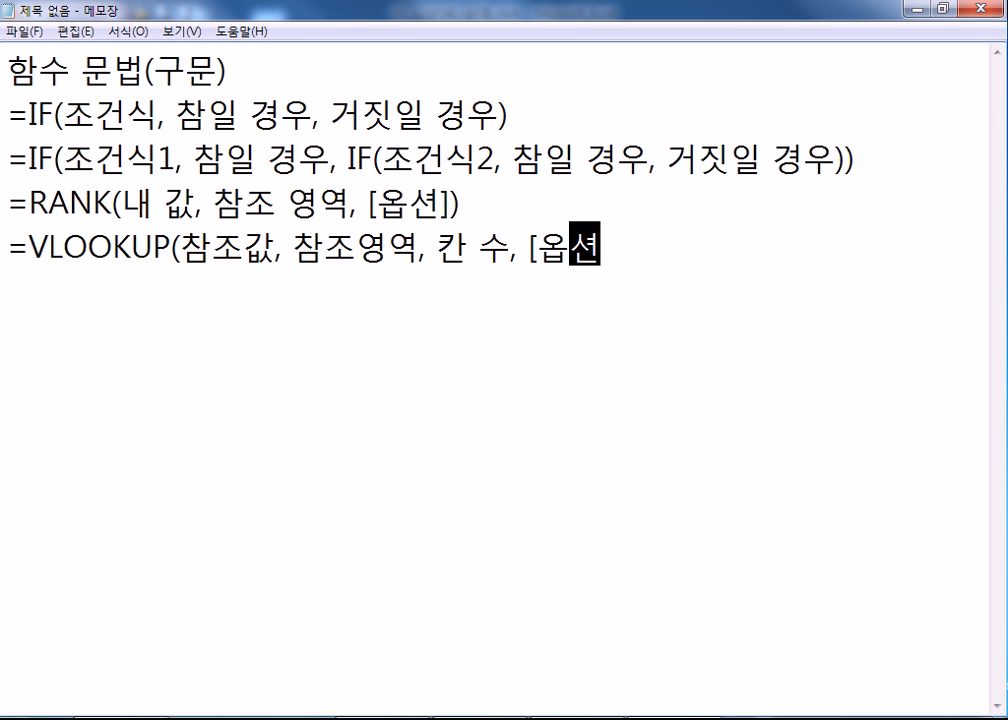
pyautogui.press('Left')
pyautogui.hotkey('shift', 'Left')
pyautogui.hotkey('shift', 'Left')
pyautogui.hotkey('shift', 'Left')
pyautogui.hotkey('shift', 'Left')
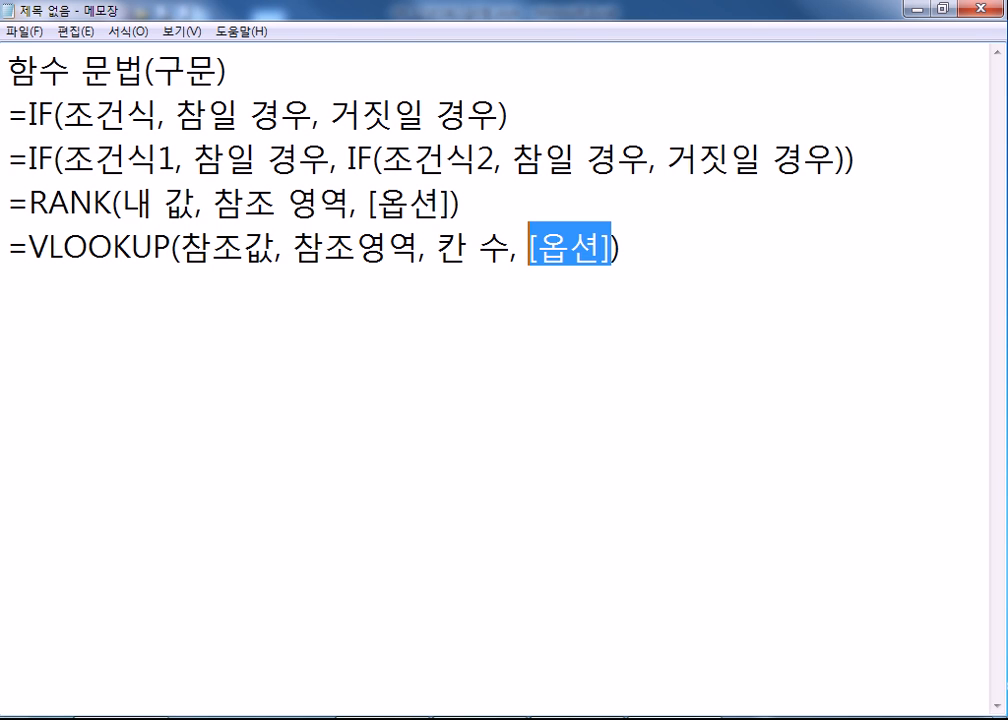
# - Begin the database function syntax on a new line with =데이터베이스(데이터베이스, 필드,
pyautogui.press('End')
pyautogui.press('Return')
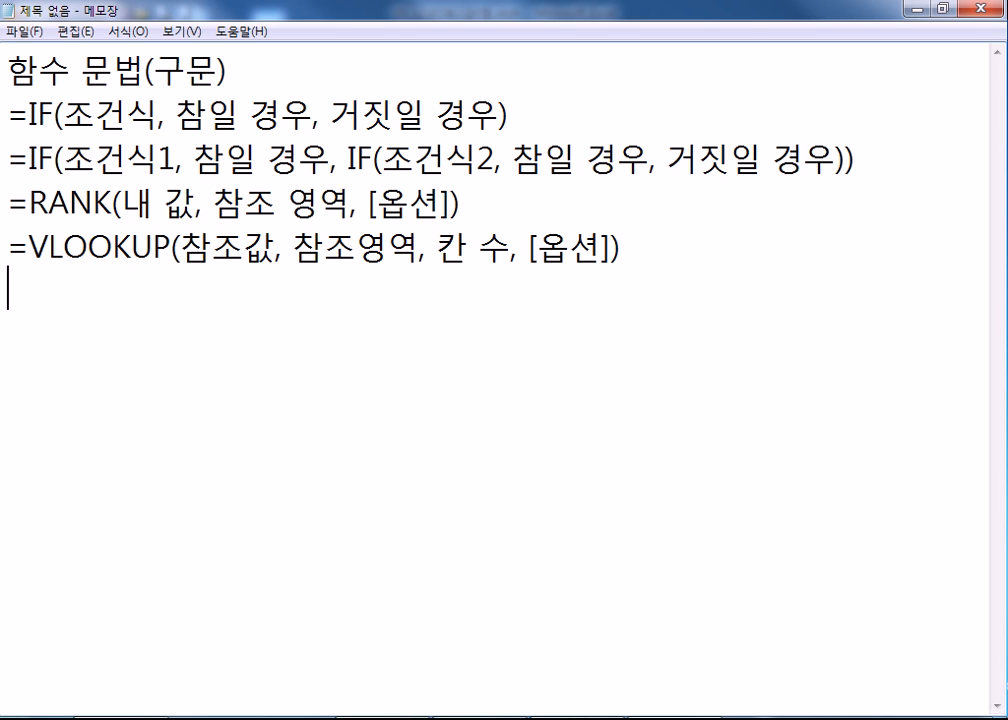
pyautogui.write('=D')
pyautogui.press('BackSpace')
pyautogui.write('ㄷㅔ이커')
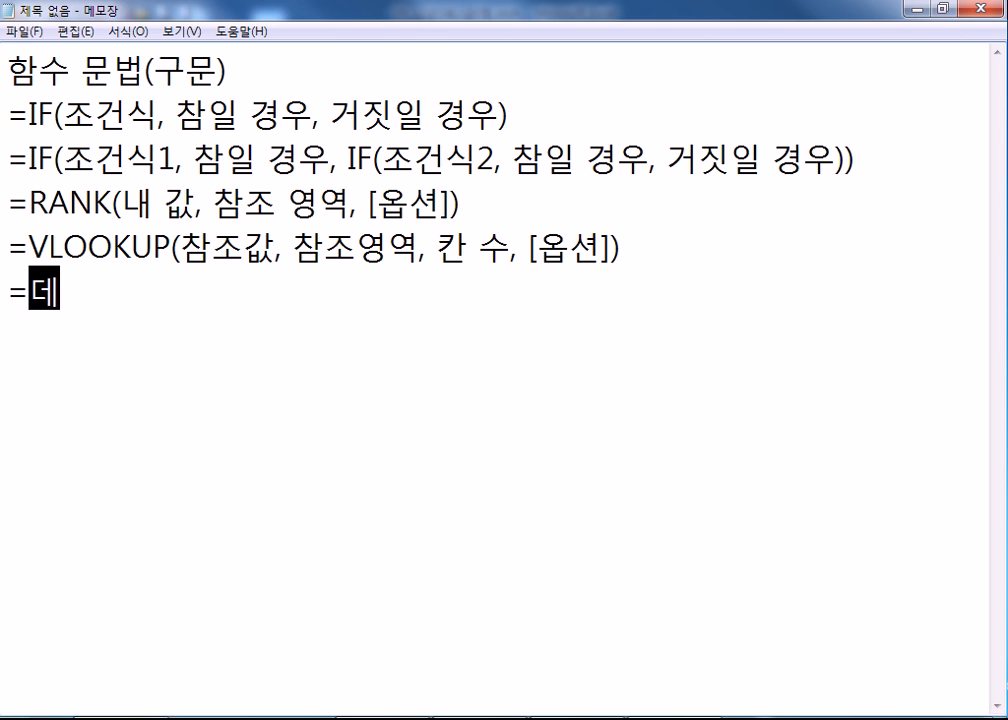
pyautogui.press('BackSpace')
pyautogui.press('BackSpace')
pyautogui.write('터베이스(')
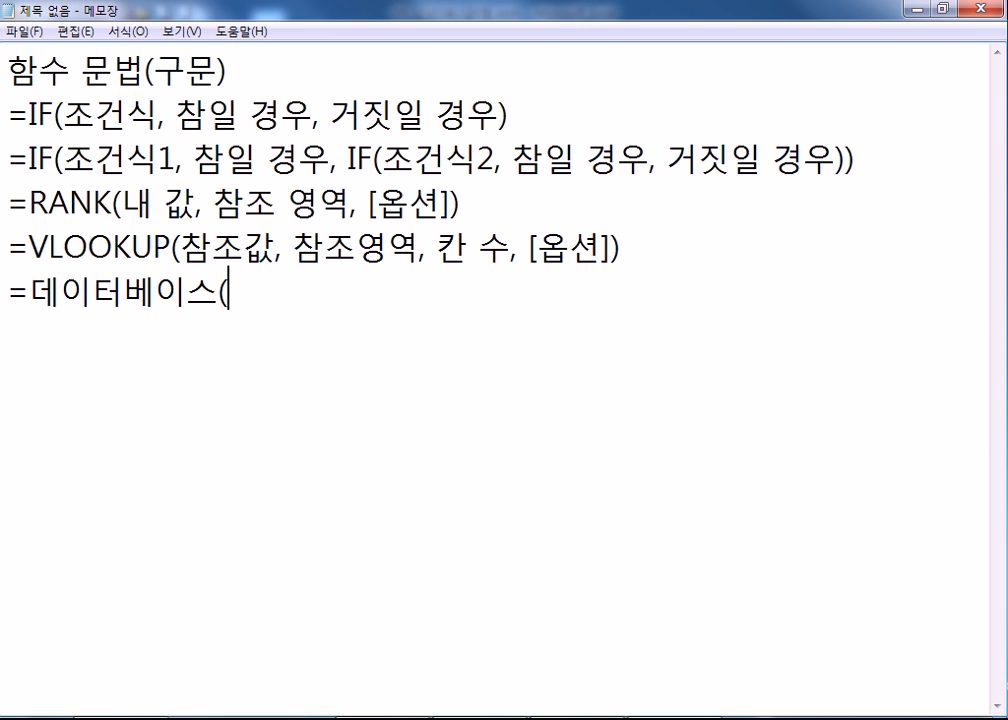
pyautogui.write('데이터베이스,')
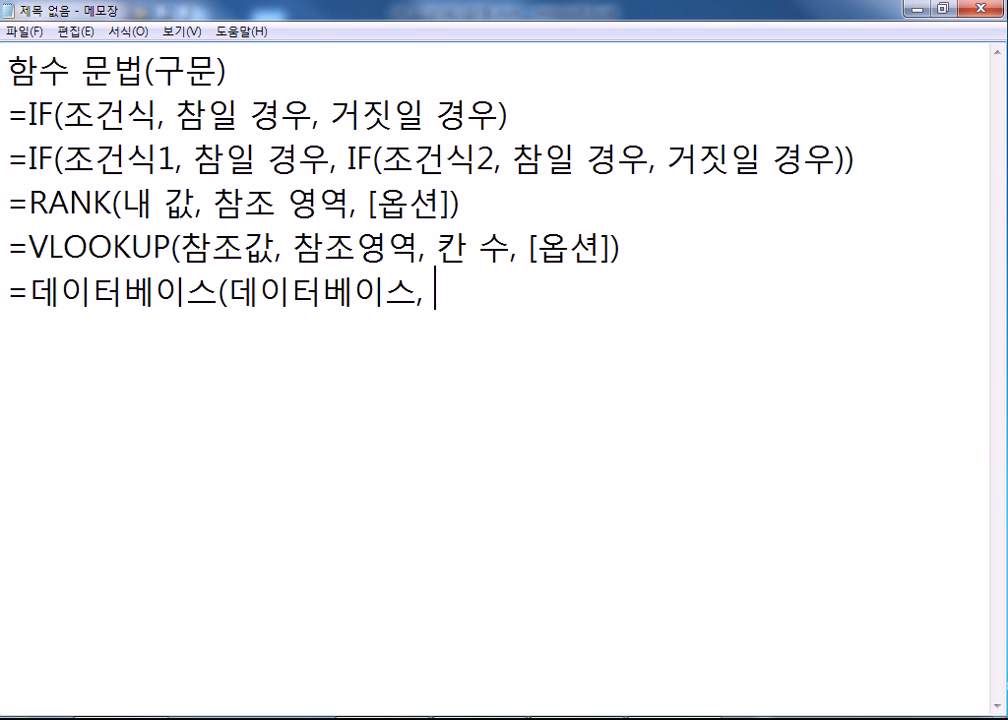
pyautogui.write(' 필드,')
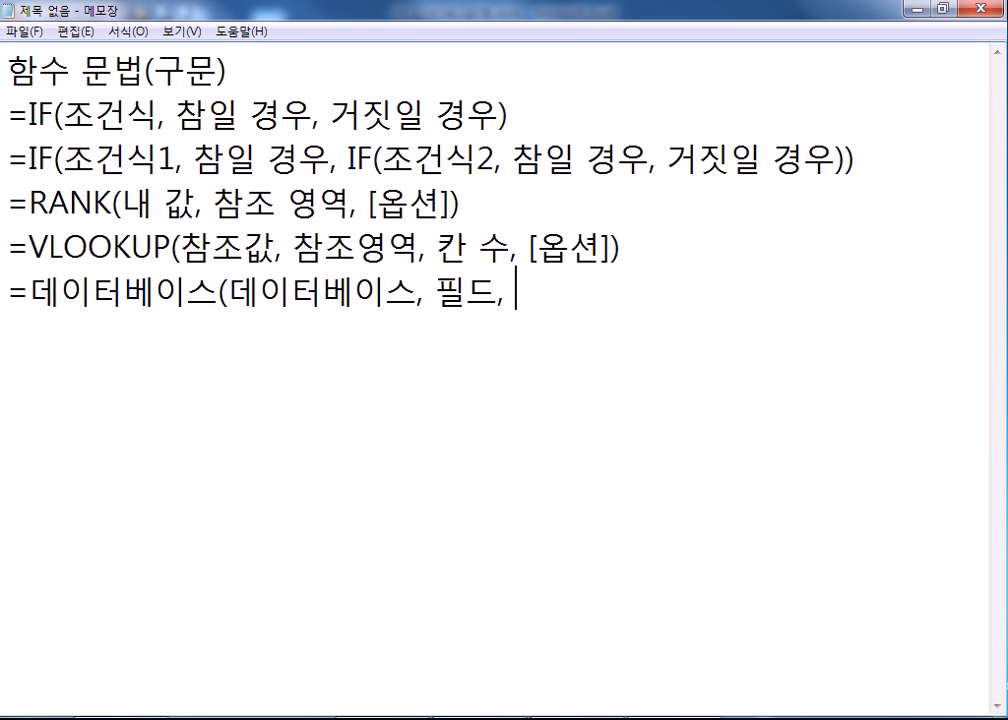
# - Complete the database function syntax with the argument 크리테리아 and a closing parenthesis, highlight that argument, and start a new line
pyautogui.write('cR')
pyautogui.press('BackSpace')
pyautogui.press('BackSpace')
pyautogui.write('크리테일')
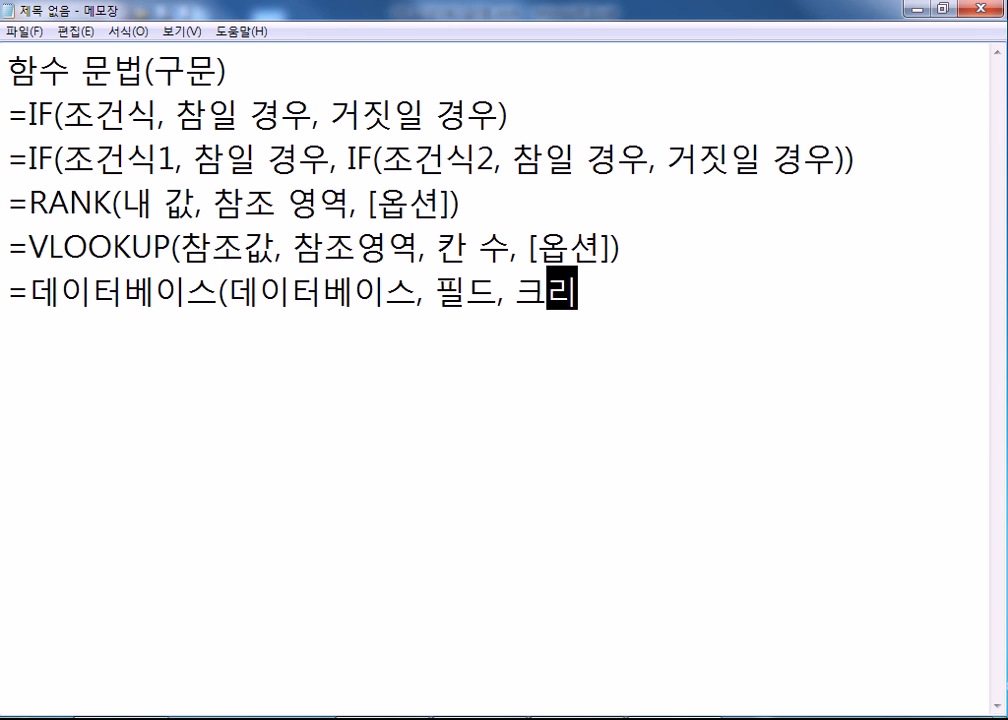
pyautogui.press('BackSpace')
pyautogui.press('BackSpace')
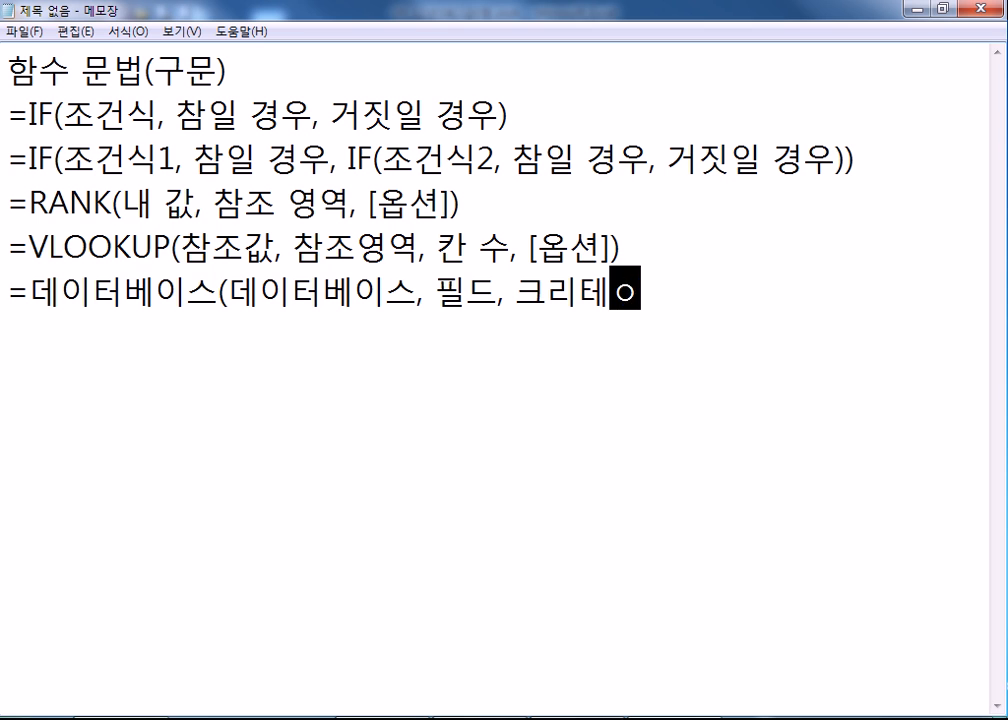
pyautogui.write('리')
pyautogui.press('BackSpace')
pyautogui.press('BackSpace')
pyautogui.press('BackSpace')
pyautogui.write('리아)')
pyautogui.press('Left')
pyautogui.hotkey('shift', 'Left')
pyautogui.hotkey('shift', 'Left')
pyautogui.hotkey('shift', 'Left')
pyautogui.hotkey('shift', 'Left')
pyautogui.hotkey('shift', 'Left')
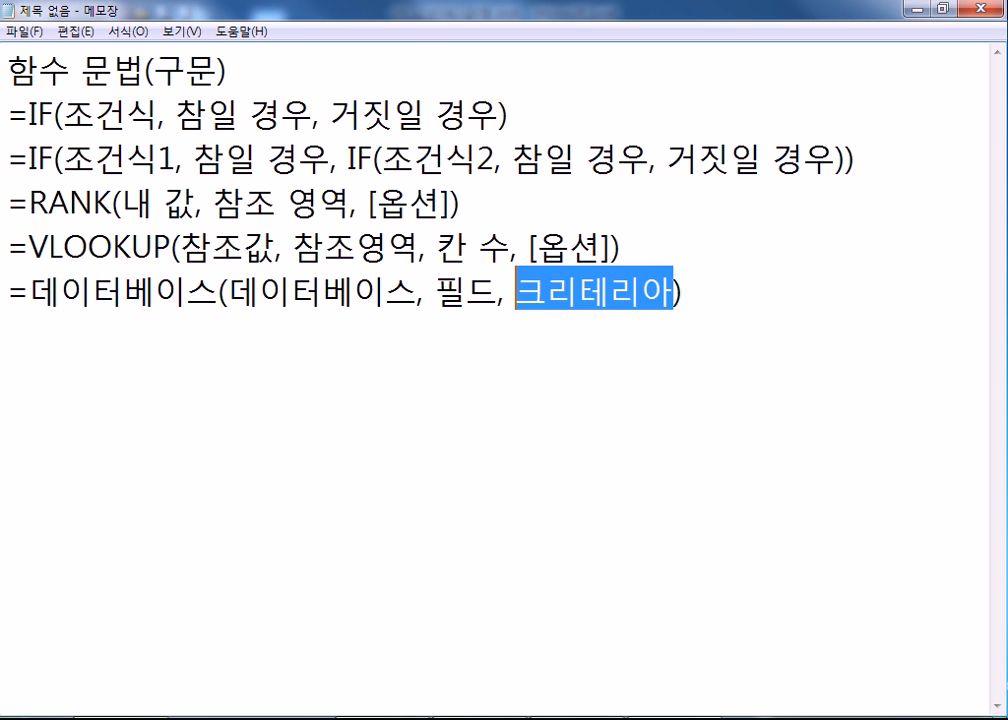
pyautogui.press('End')
pyautogui.press('Return')
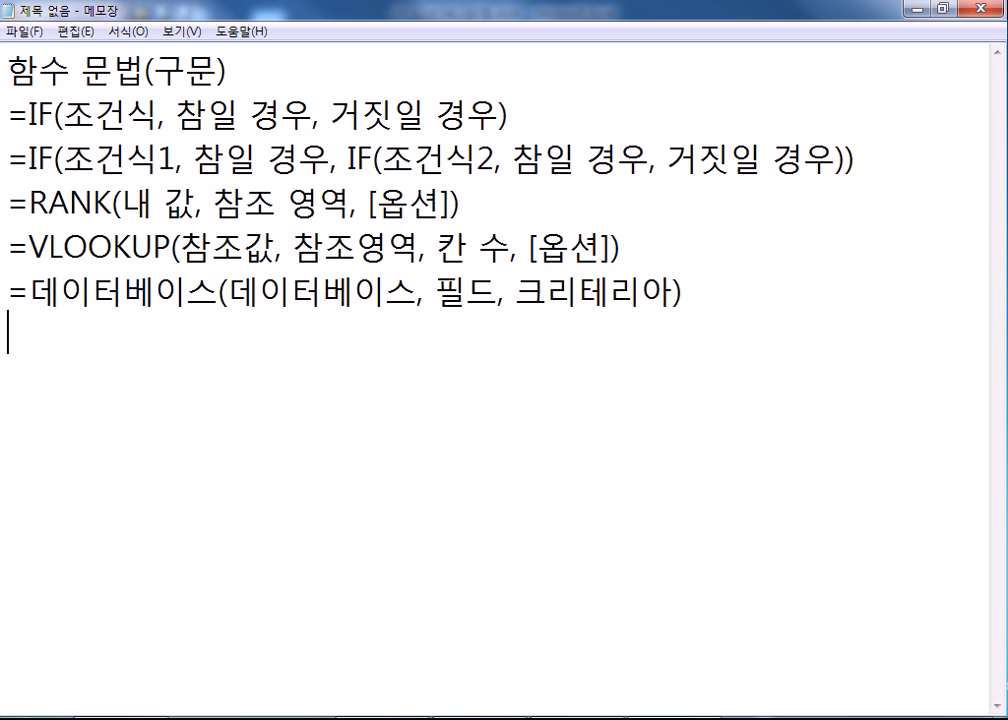
# - Switch to the Excel worksheet, examine the arguments of a DSTDEV formula started in D16 against the quiz table, and discard the formula
pyautogui.hotkey('alt', 'Tab')
pyautogui.click(382, 413)
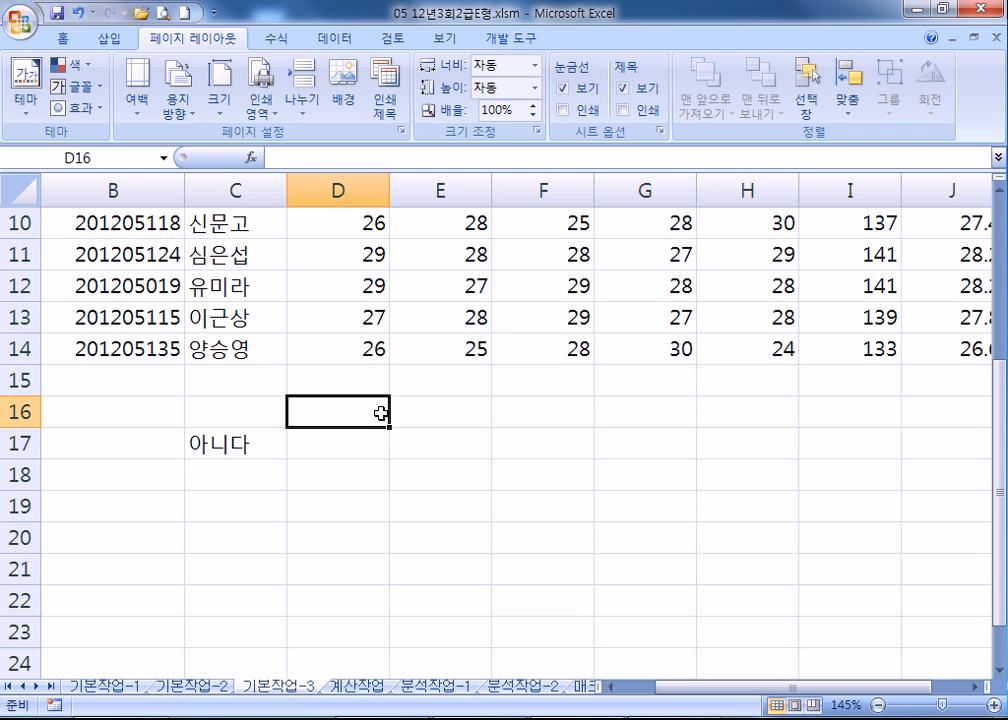
pyautogui.write('=D')
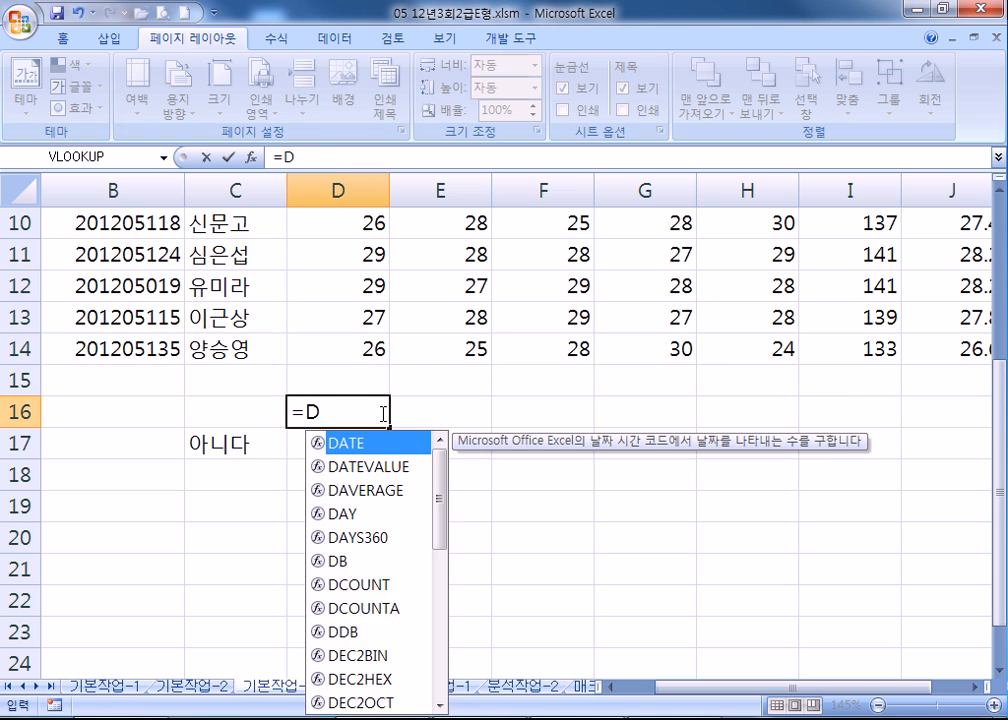
pyautogui.write('S')
pyautogui.press('Tab')
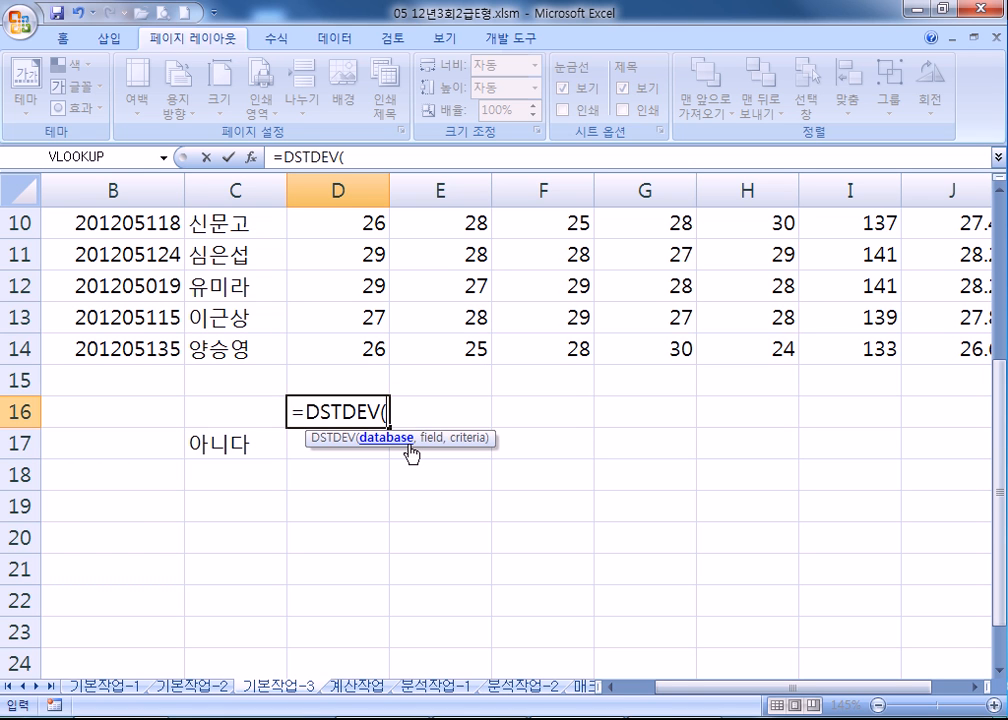
pyautogui.scroll(3, 207, 371)
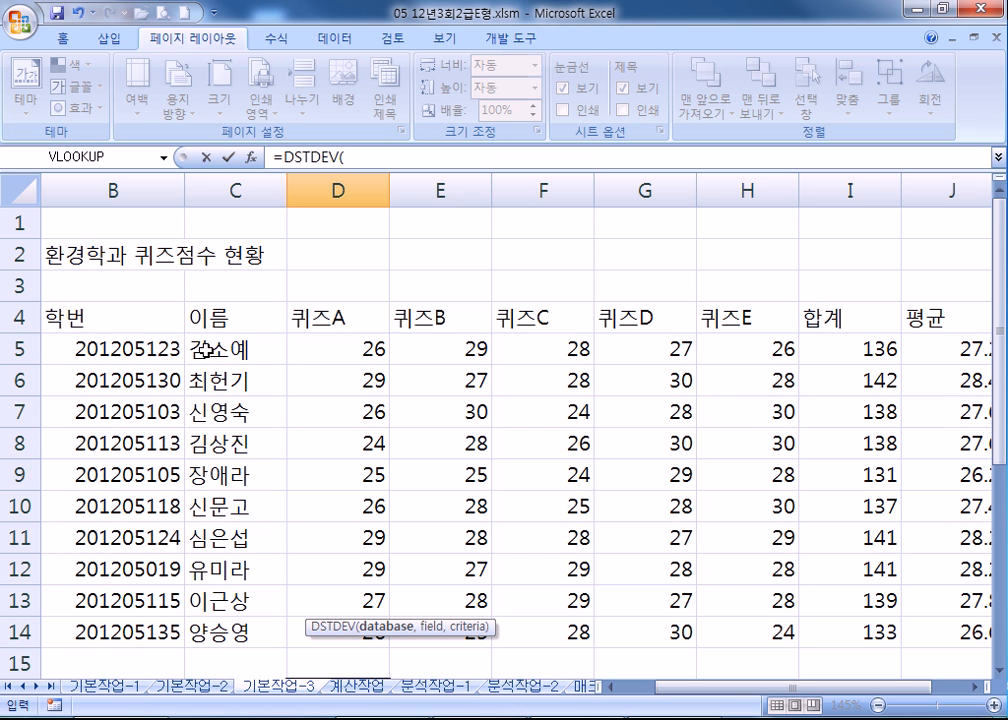
pyautogui.scroll(-1, 205, 350)
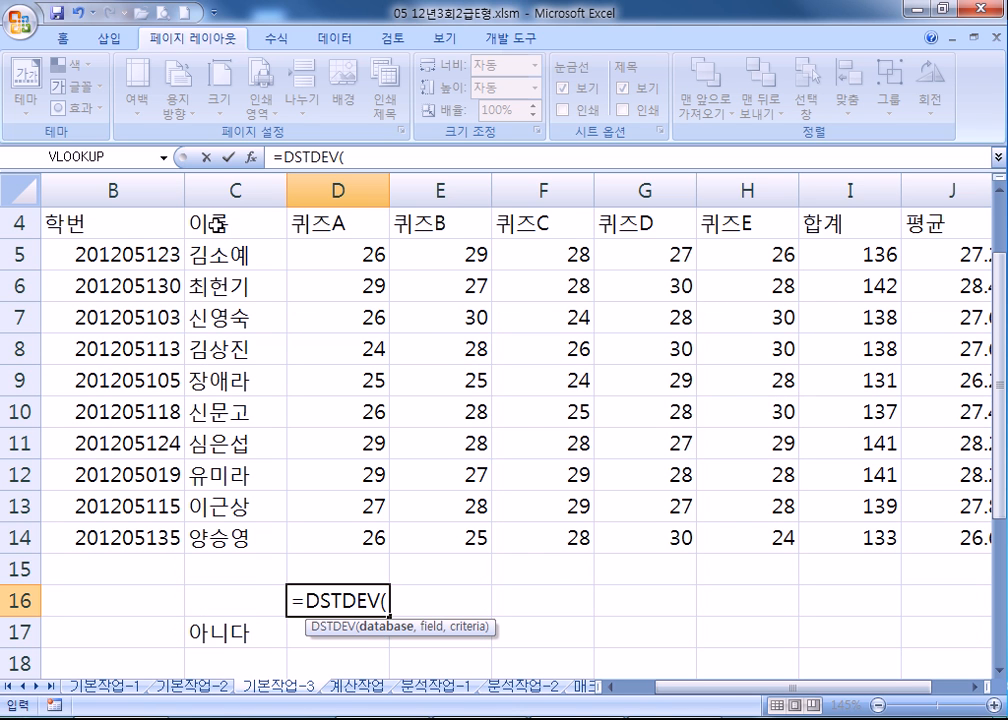
pyautogui.press('Escape')
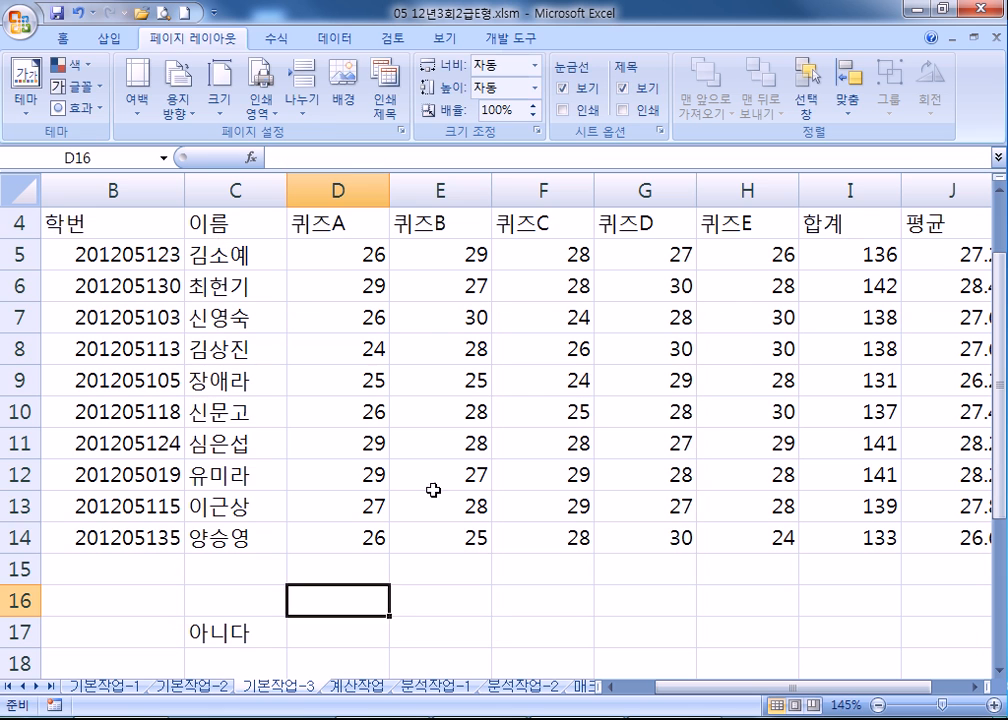
# - Enter a criteria range below the quiz table with the heading 이름 in F16 and the condition 김* in F17
pyautogui.scroll(-1, 434, 425)
pyautogui.click(542, 502)
pyautogui.write('DLFMA')
pyautogui.press('Return')
pyautogui.press('Up')
pyautogui.press('Hangul')
pyautogui.write('일름')
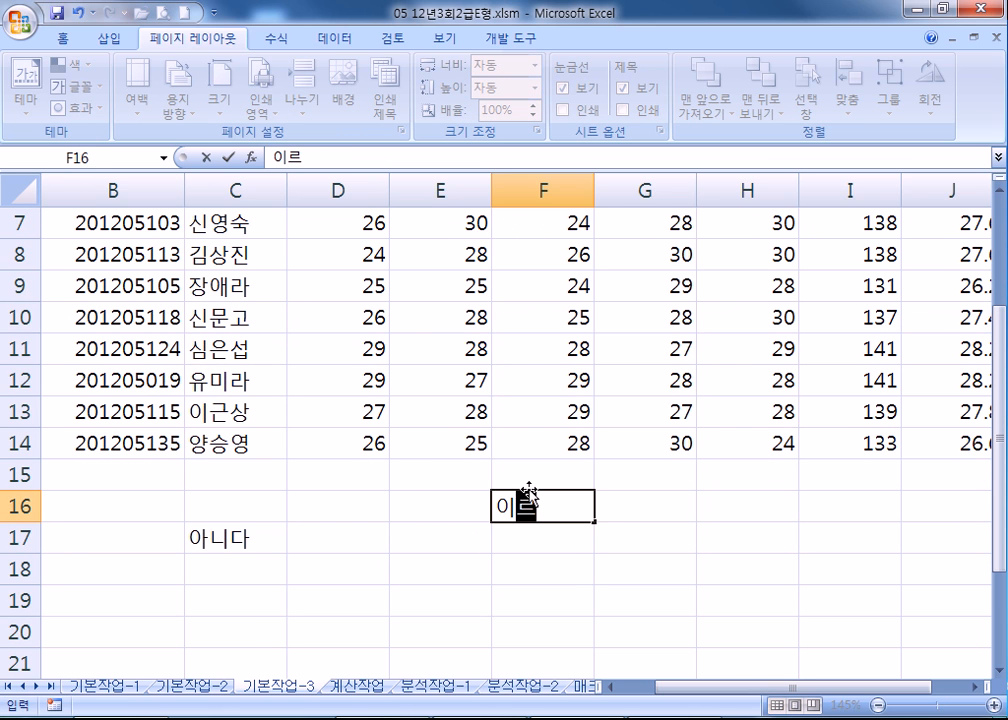
pyautogui.press('Return')
pyautogui.write('김*')
pyautogui.press('Return')
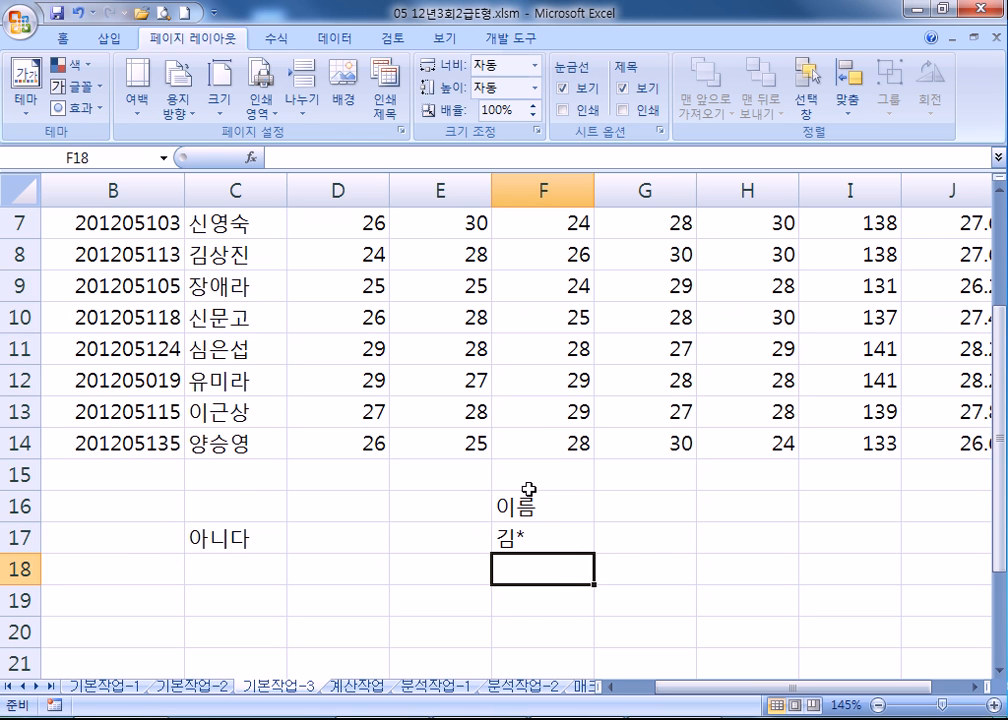
# - Examine the criteria range F16:F17 in relation to the field headings and records of the quiz table
pyautogui.scroll(1, 545, 600)
pyautogui.moveTo(537, 601); pyautogui.dragTo(522, 665)
pyautogui.scroll(-1, 522, 645)
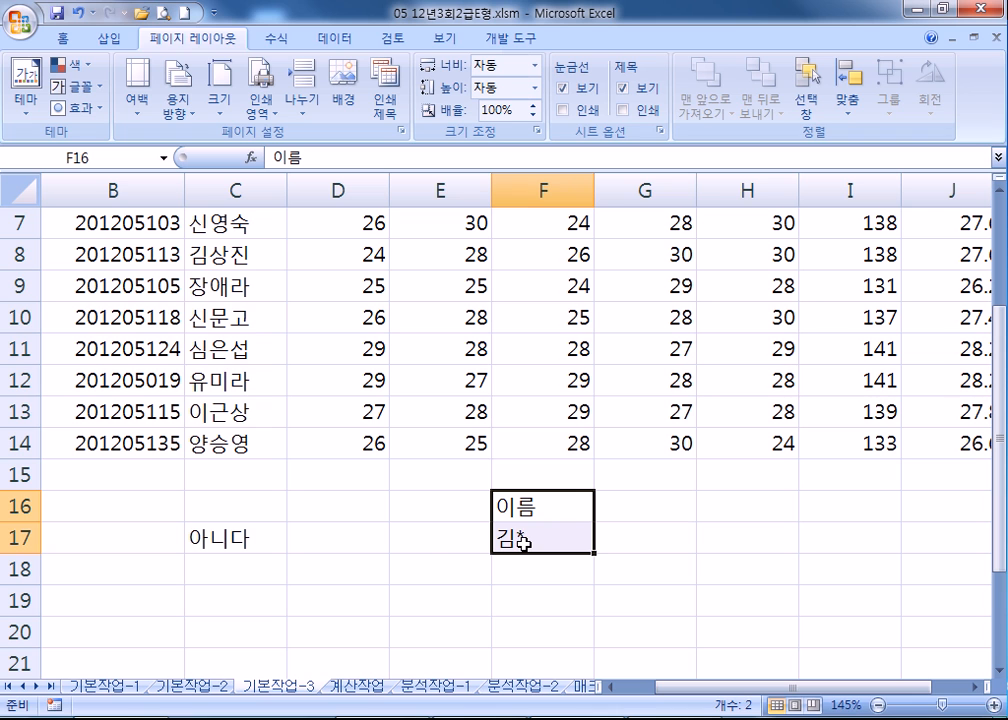
pyautogui.click(399, 538)
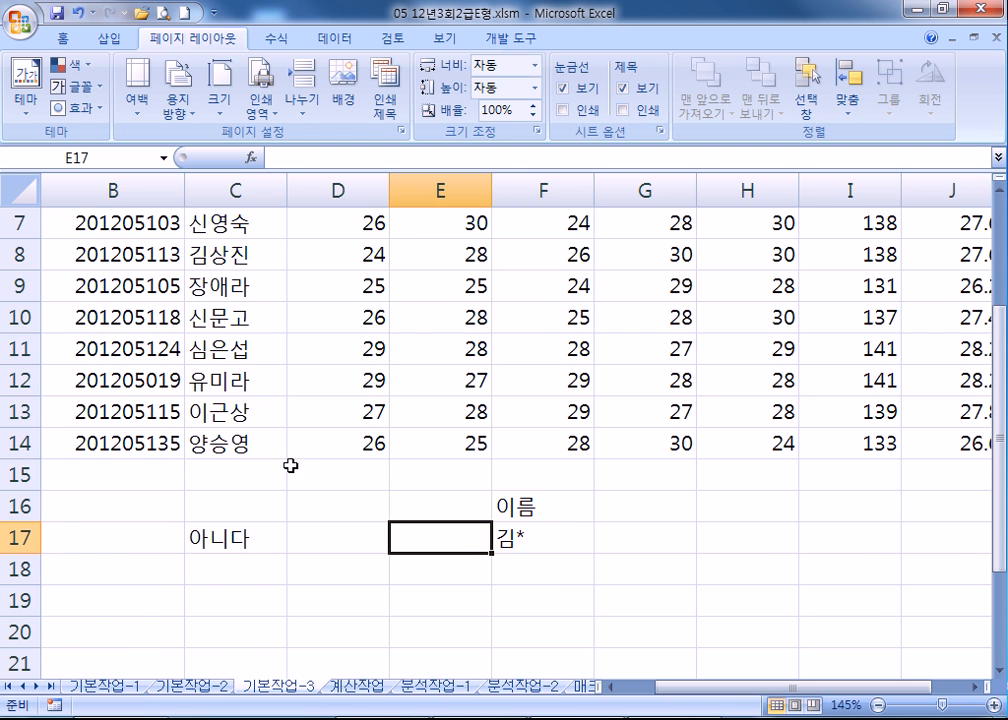
pyautogui.scroll(2, 257, 410)
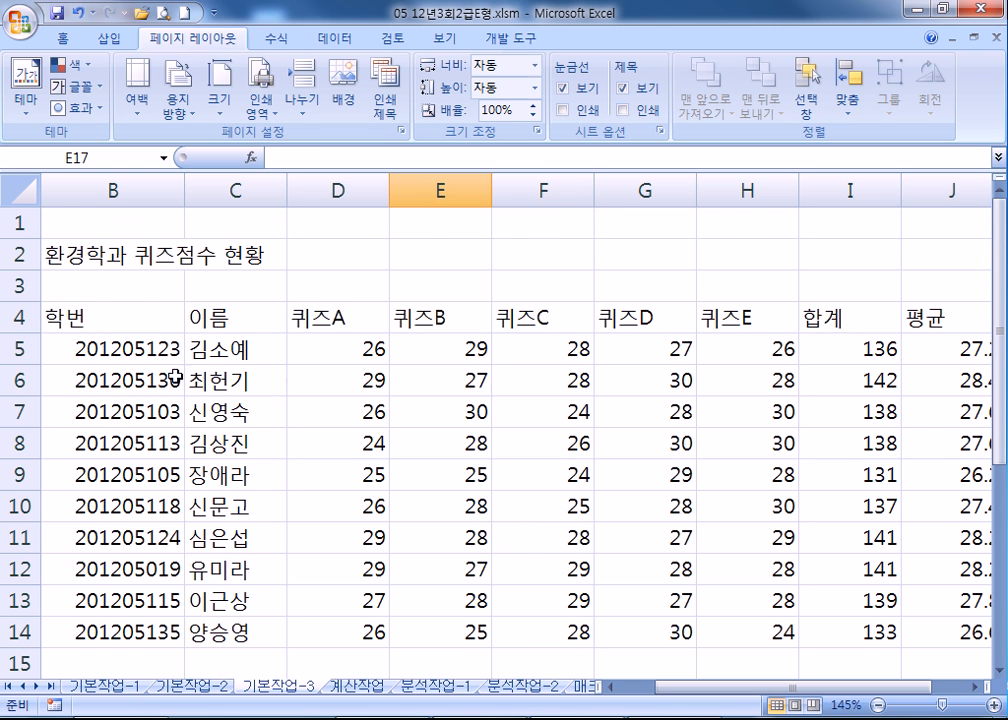
# - Insert a comment on the first student's 퀴즈A score in D5
pyautogui.scroll(-4, 270, 331)
pyautogui.scroll(3, 320, 301)
pyautogui.click(322, 298)
pyautogui.keyDown('ctrl'); pyautogui.scroll(-2, 322, 298); pyautogui.keyUp('ctrl')
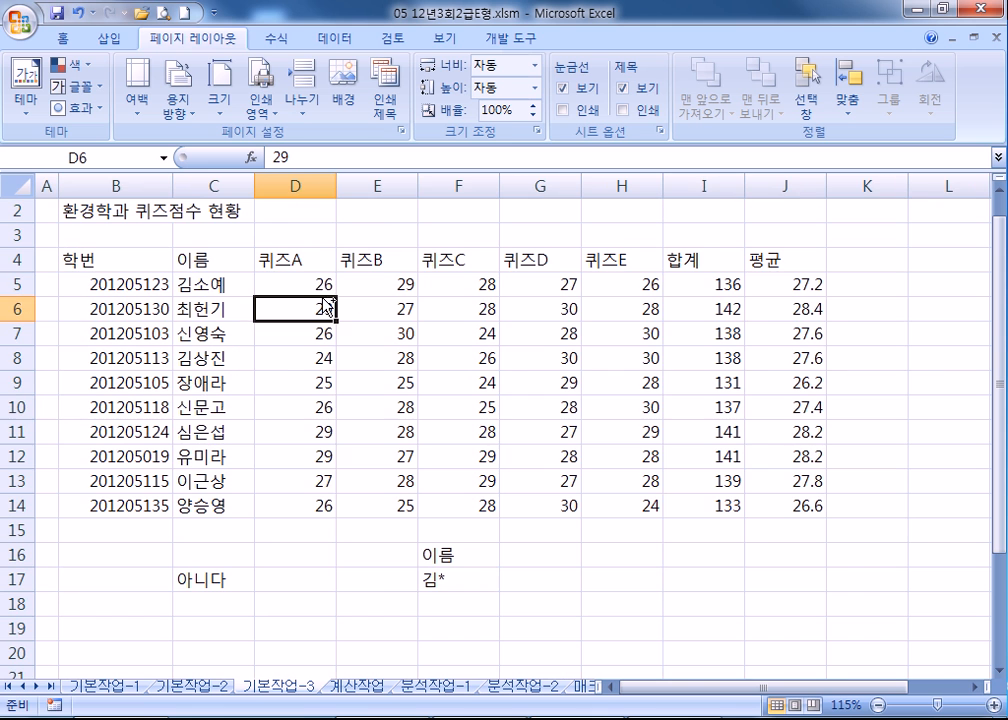
pyautogui.click(306, 287)
pyautogui.rightClick(309, 288)
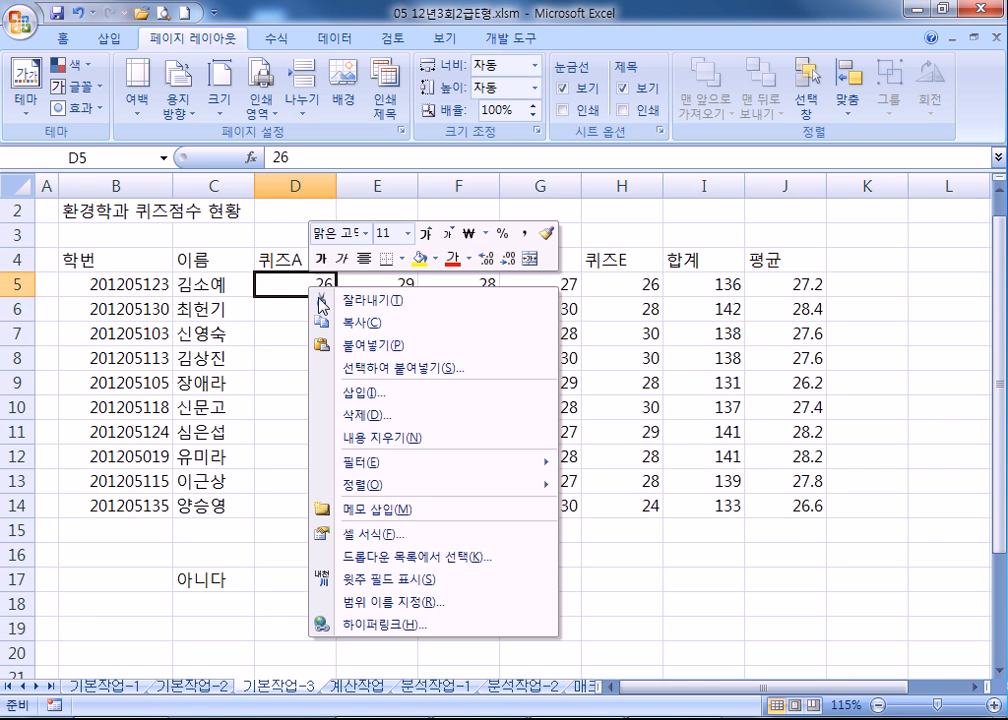
pyautogui.click(375, 509)
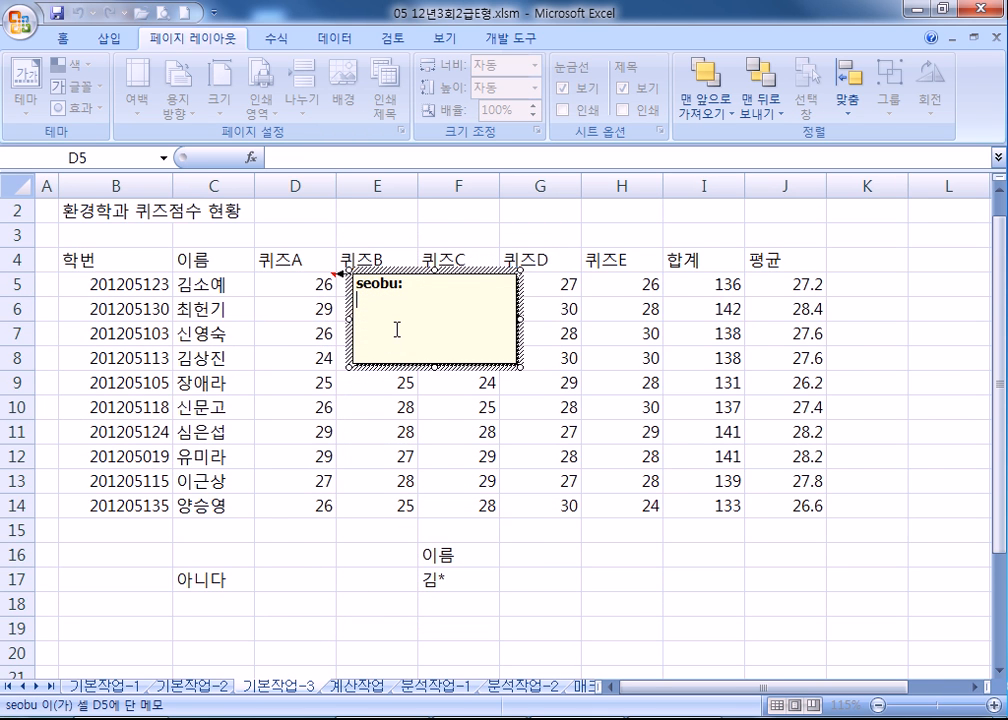
# - Replace the default author name in the D5 comment with the text 우리나라만세
pyautogui.press('BackSpace')
pyautogui.press('BackSpace')
pyautogui.press('BackSpace')
pyautogui.press('BackSpace')
pyautogui.press('BackSpace')
pyautogui.press('BackSpace')
pyautogui.press('BackSpace')
pyautogui.write('우리나')
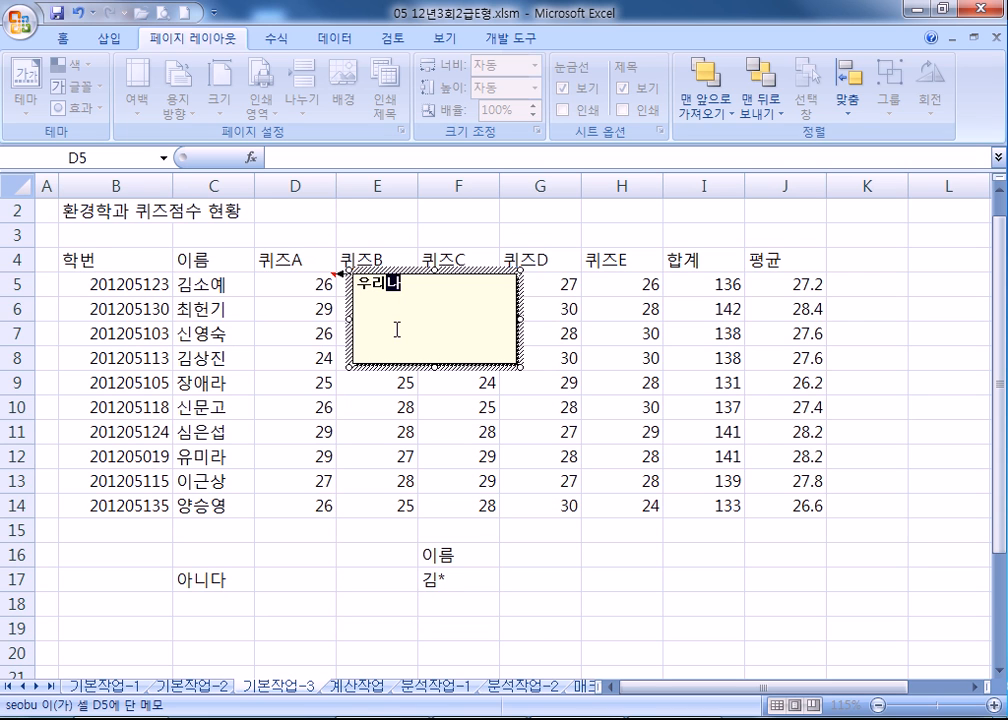
pyautogui.write('라')
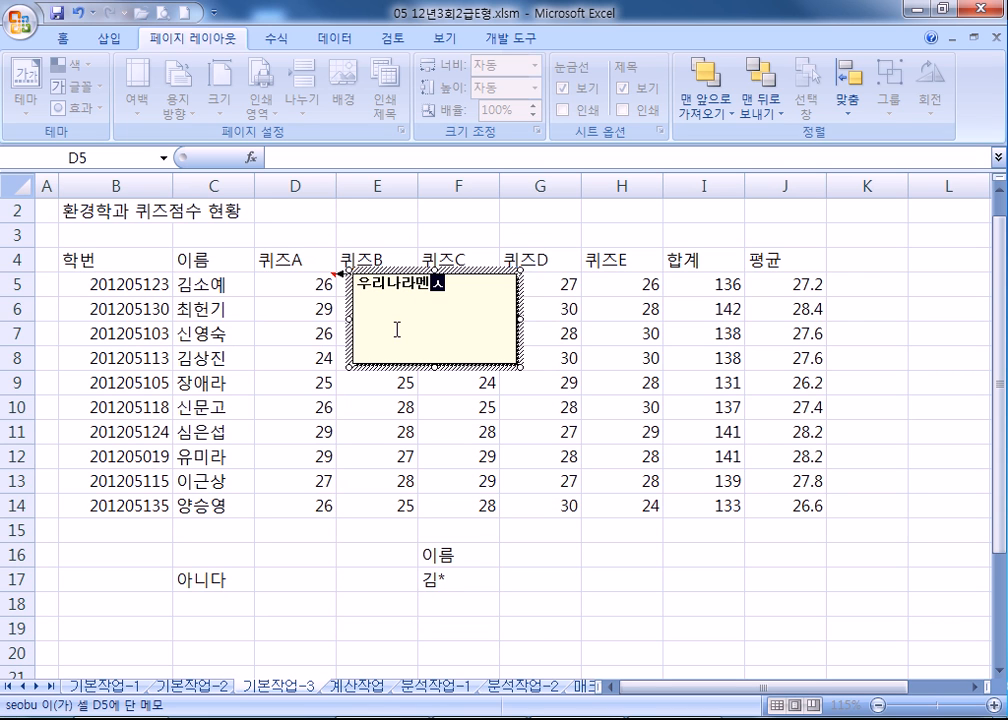
pyautogui.write('만세')
pyautogui.click(301, 405)
# - Edit the D5 comment and turn on automatic size in the alignment settings of its format
pyautogui.click(327, 276)
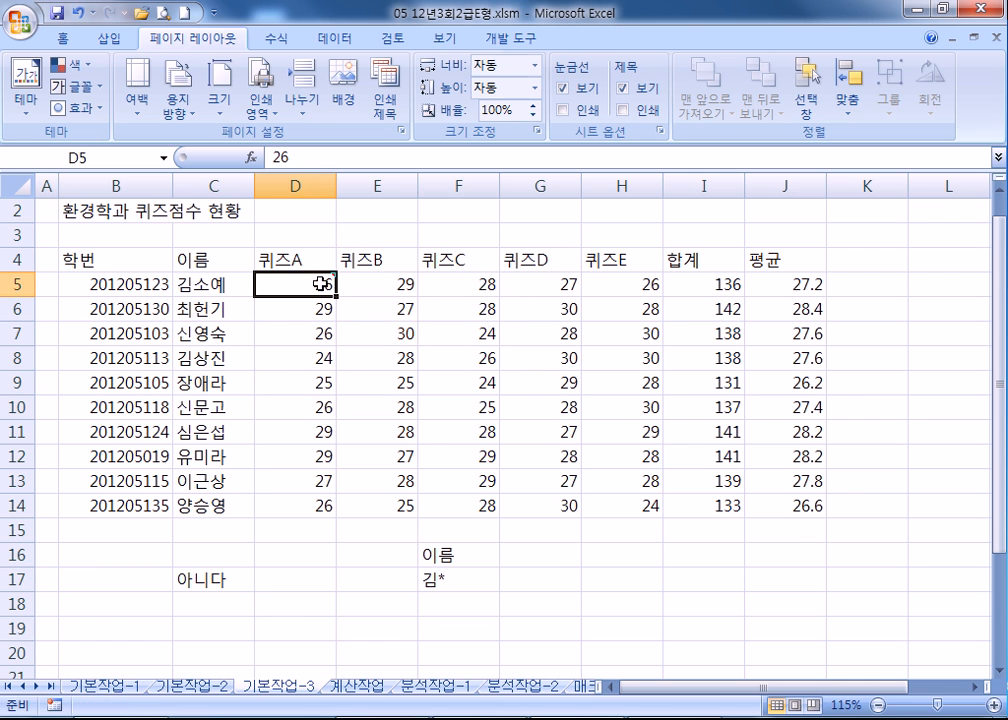
pyautogui.rightClick(318, 286)
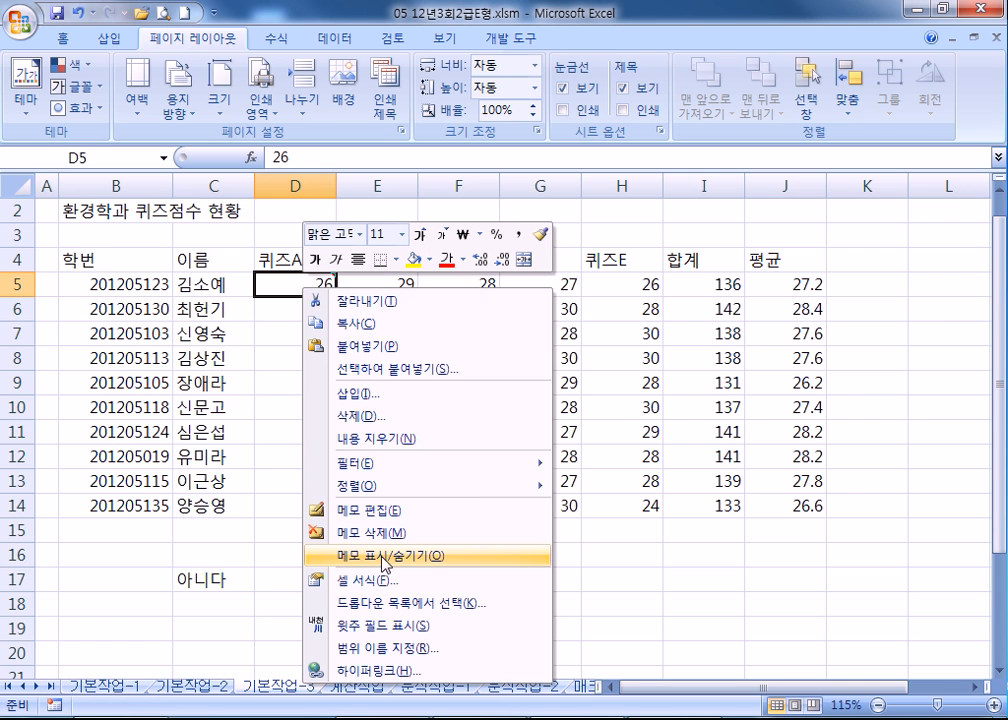
pyautogui.click(370, 510)
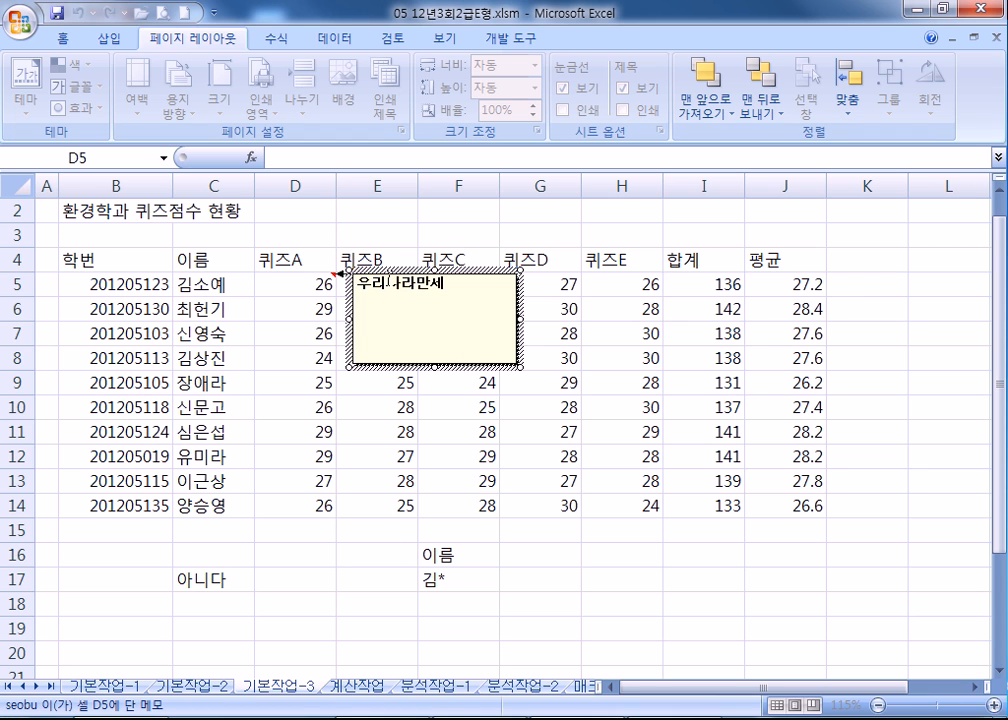
pyautogui.click(475, 366)
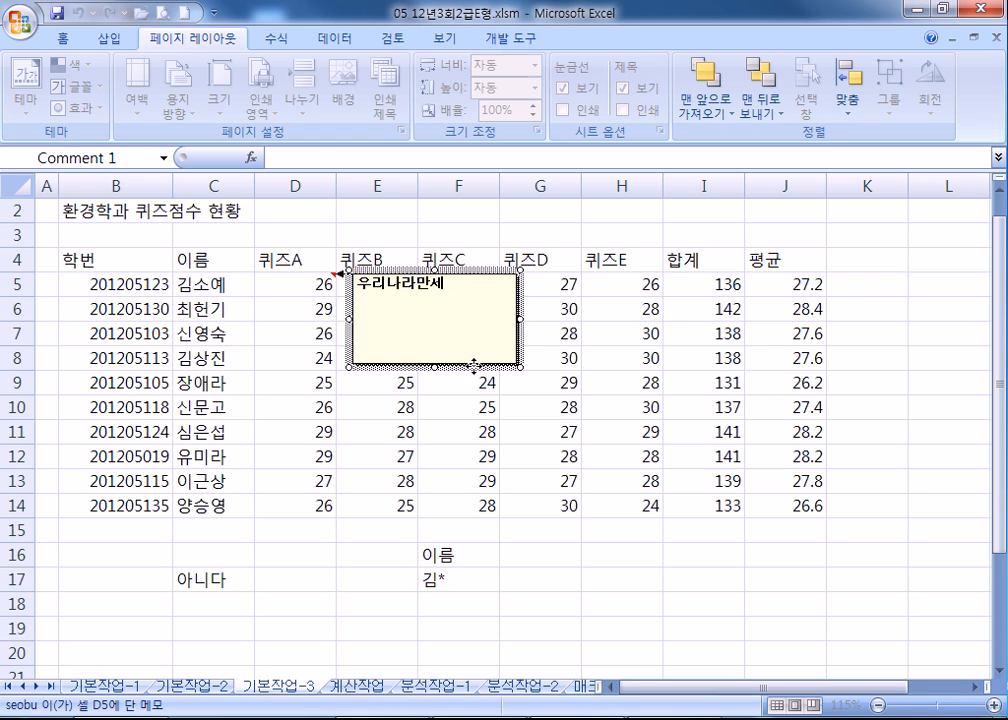
pyautogui.click(455, 281)
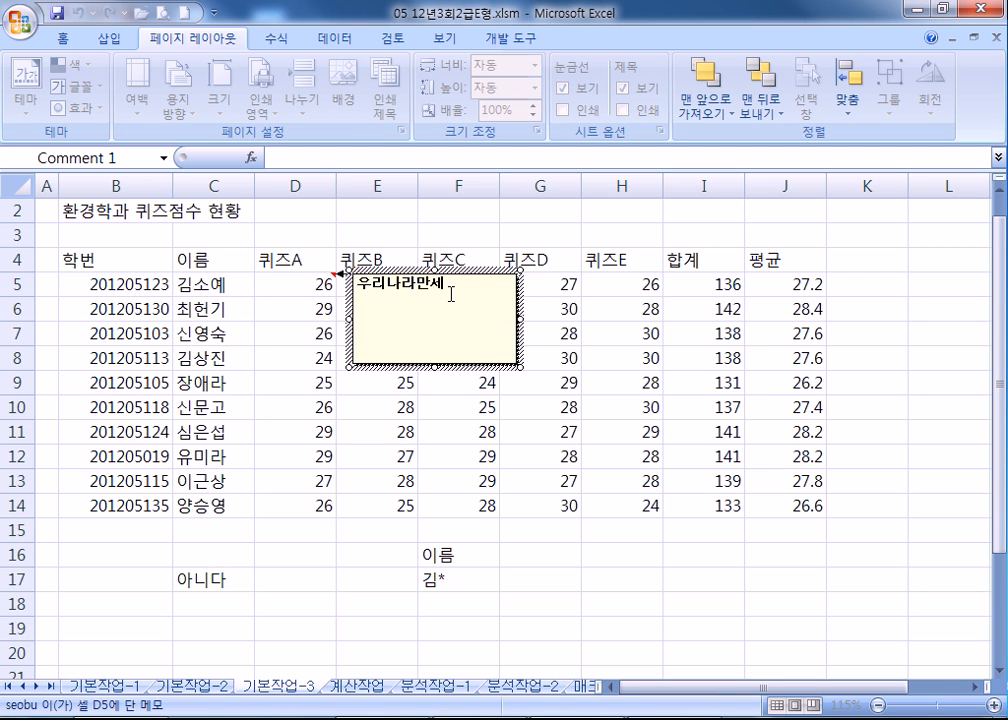
pyautogui.click(459, 367)
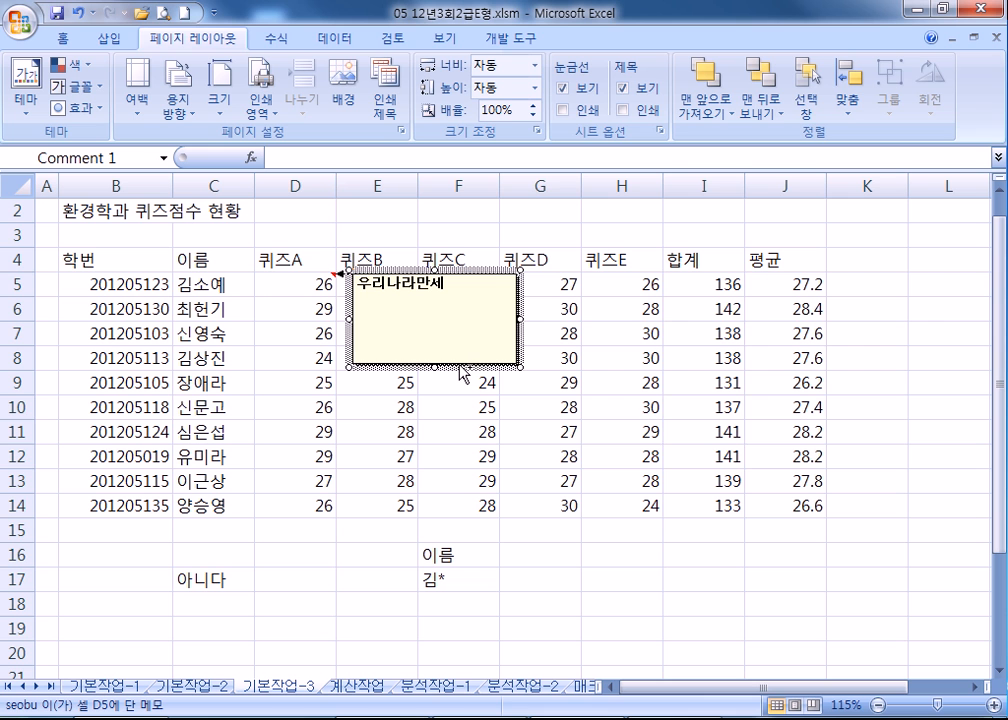
pyautogui.doubleClick(460, 366)
pyautogui.moveTo(480, 129); pyautogui.dragTo(684, 168)
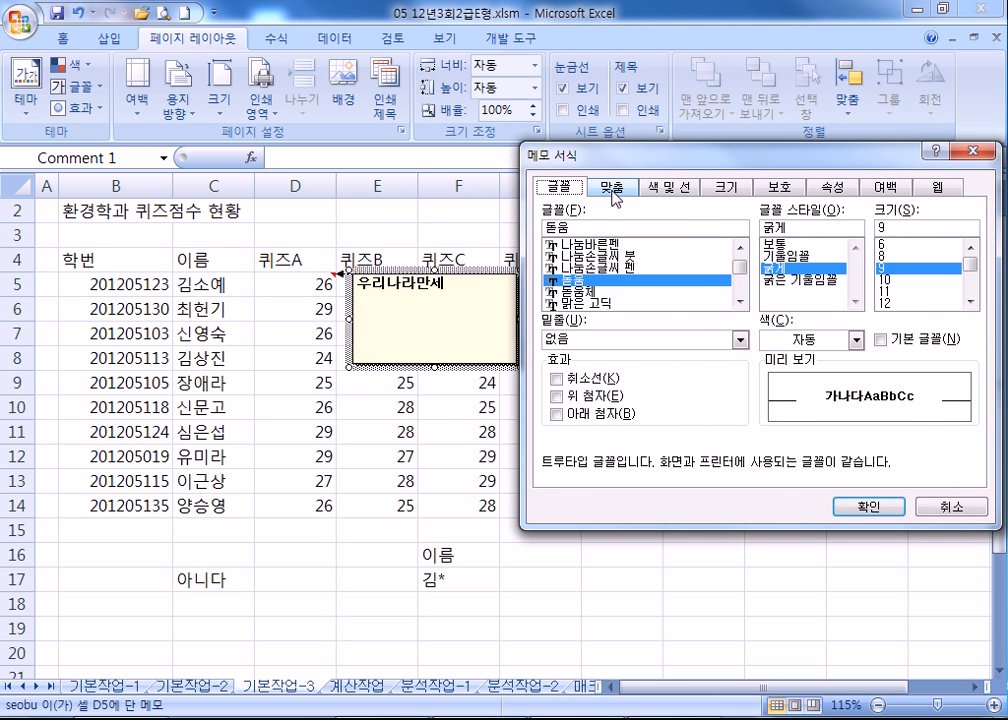
pyautogui.click(613, 188)
pyautogui.click(592, 285)
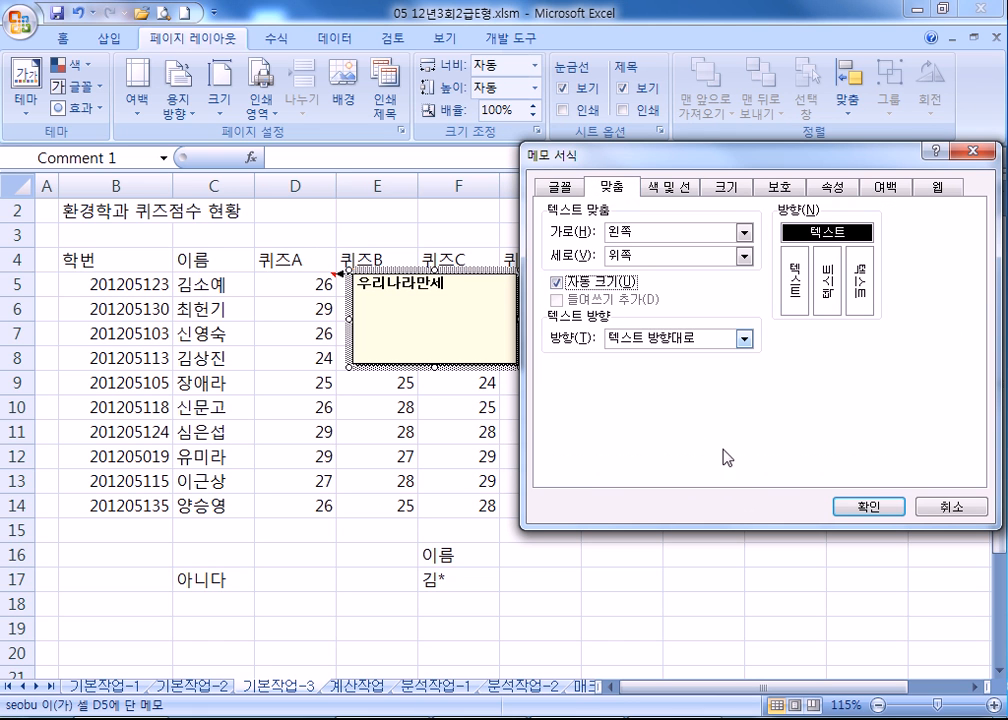
pyautogui.click(868, 507)
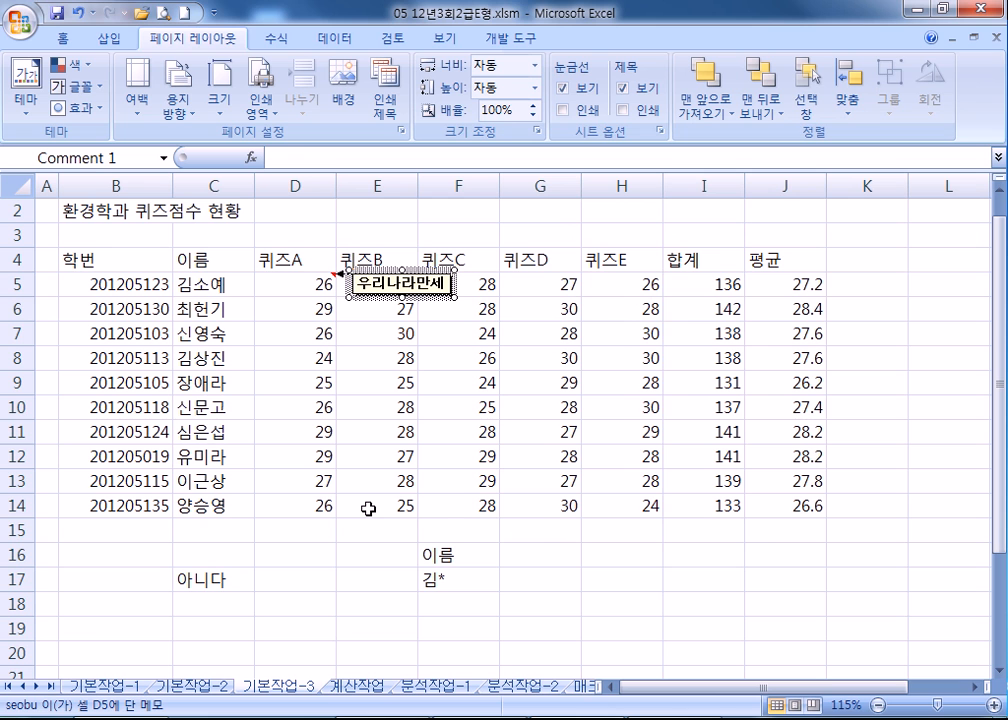
# - Compare the formatting options offered for the D5 comment's text with those for the whole comment, including its automatic size setting
pyautogui.click(289, 279)
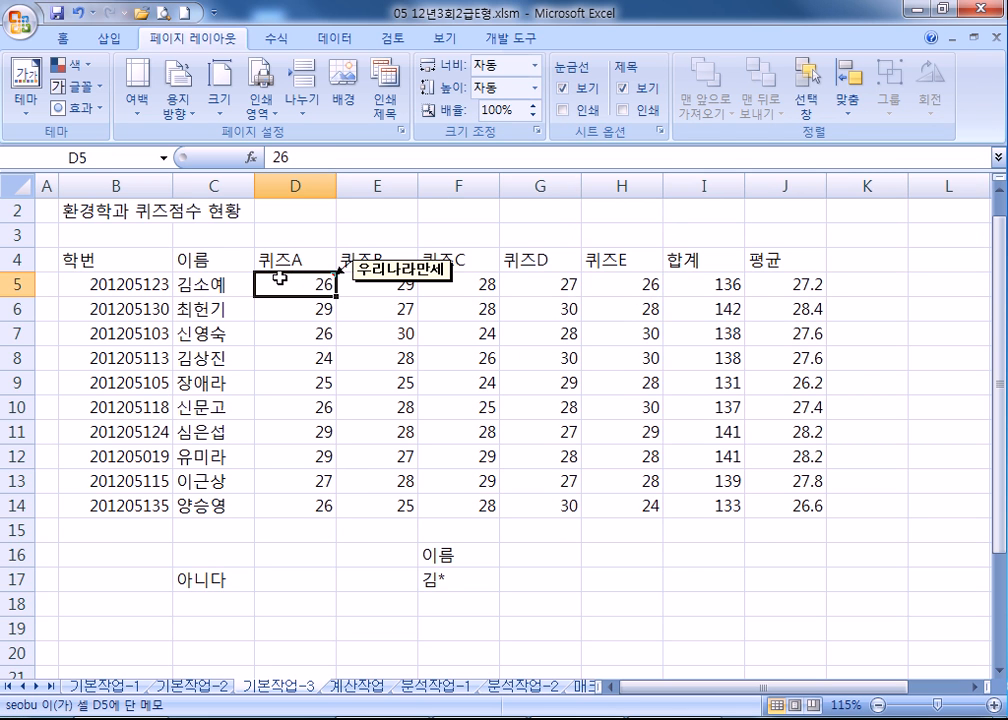
pyautogui.click(308, 353)
pyautogui.click(309, 285)
pyautogui.rightClick(310, 283)
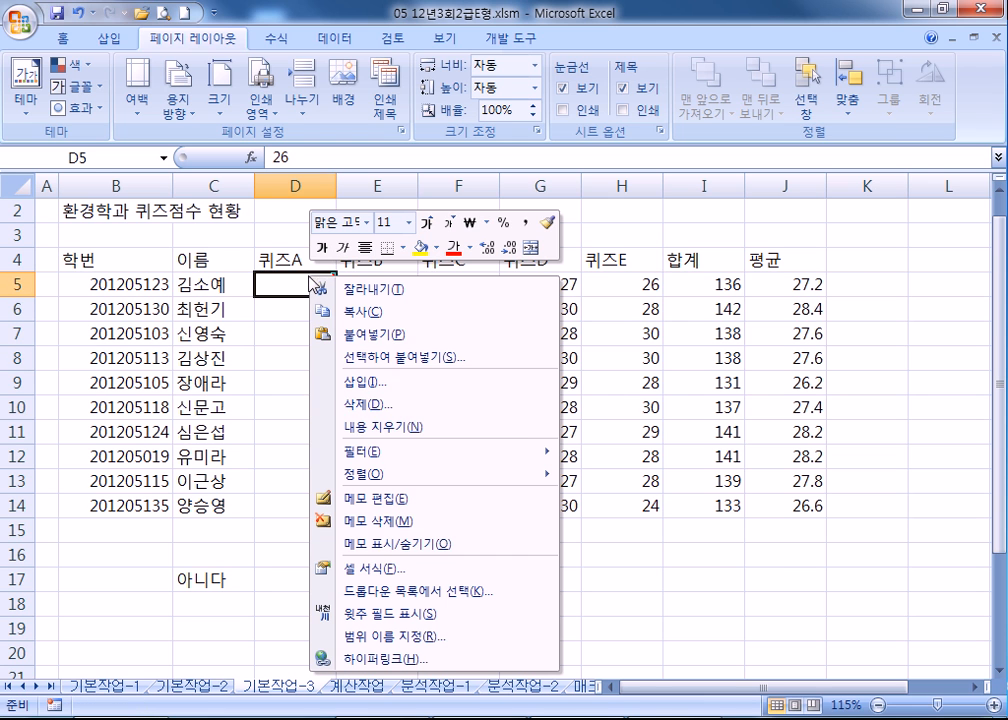
pyautogui.click(371, 505)
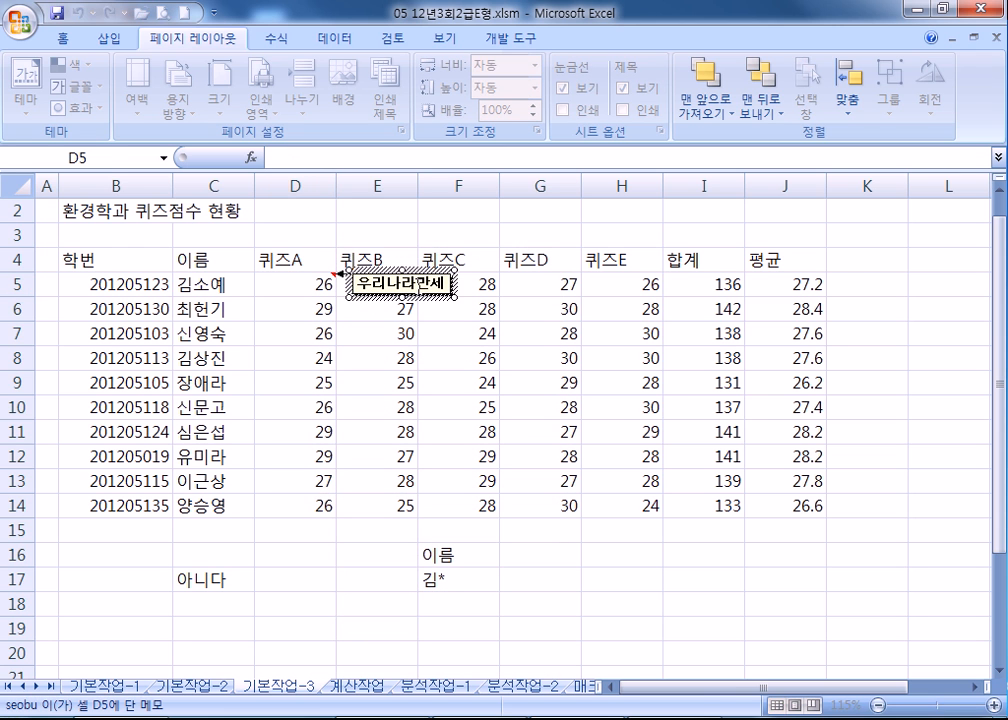
pyautogui.hotkey('ctrl', '1')
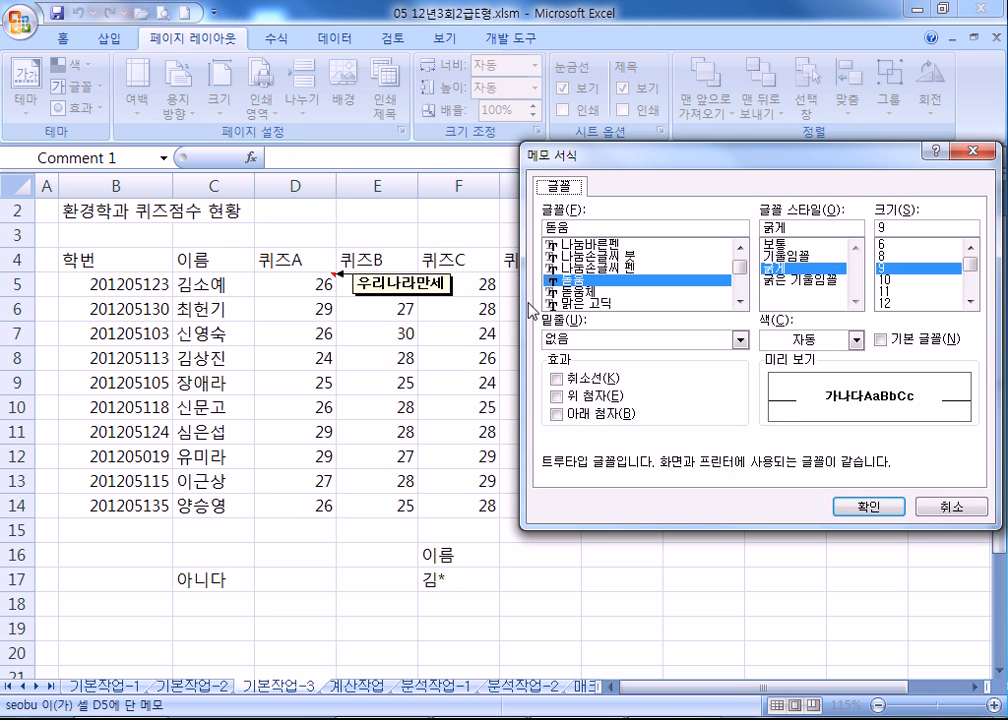
pyautogui.press('Return')
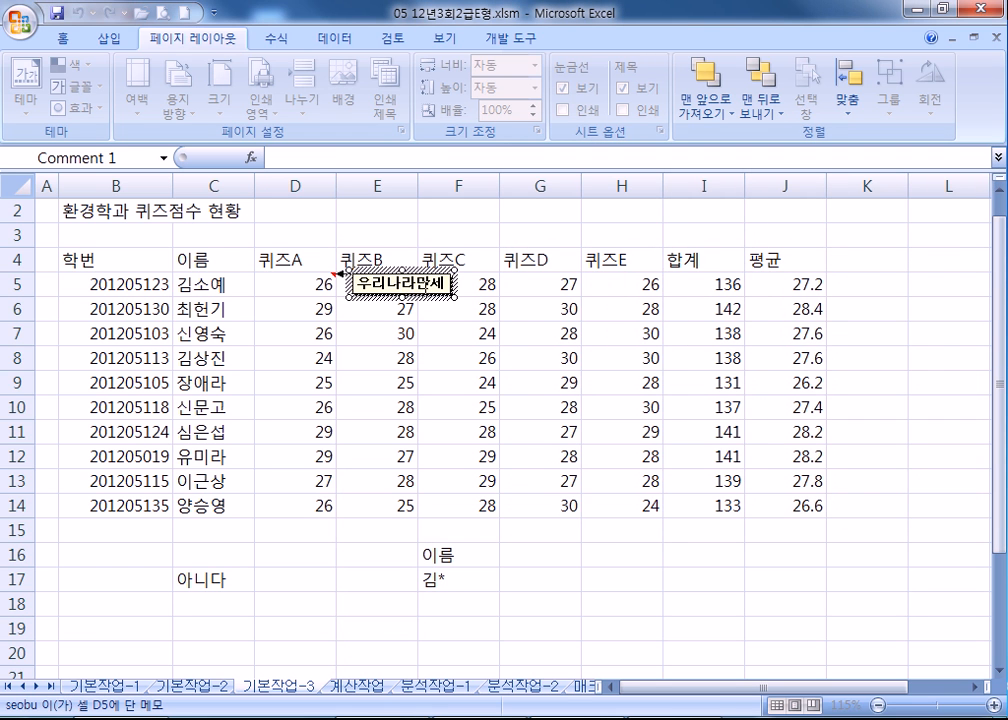
pyautogui.hotkey('ctrl', '1')
pyautogui.press('Return')
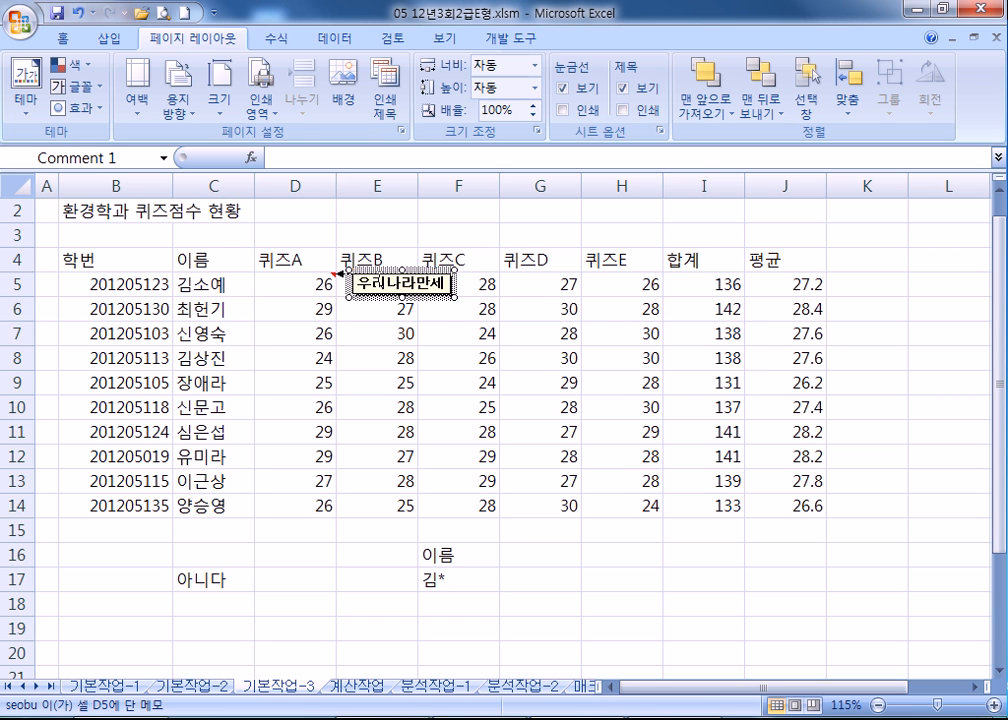
pyautogui.hotkey('ctrl', '1')
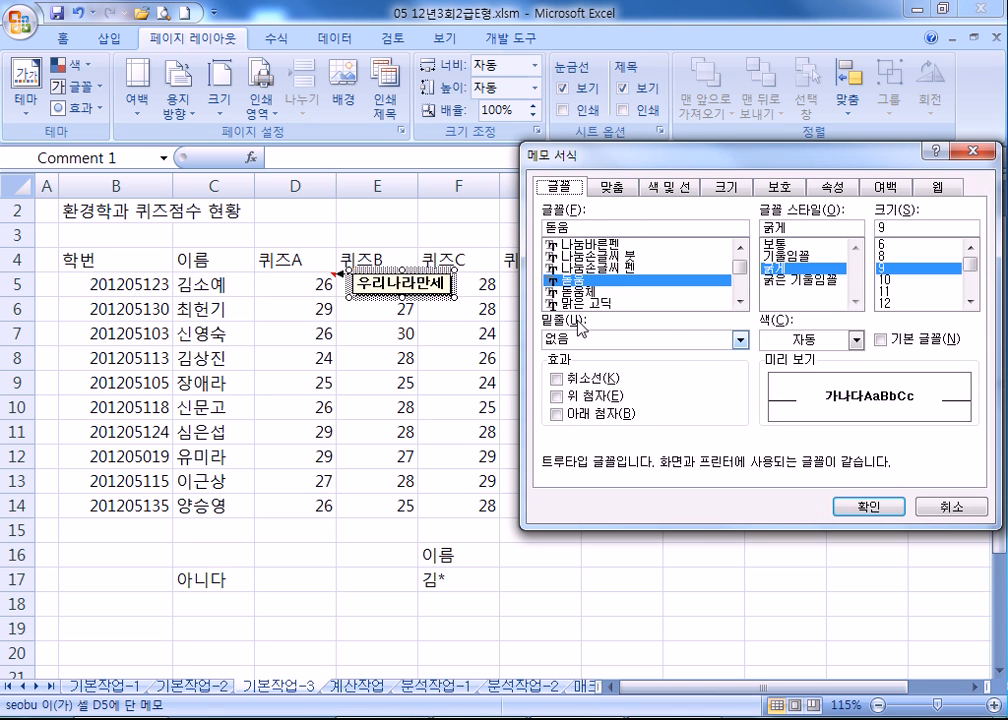
pyautogui.click(615, 194)
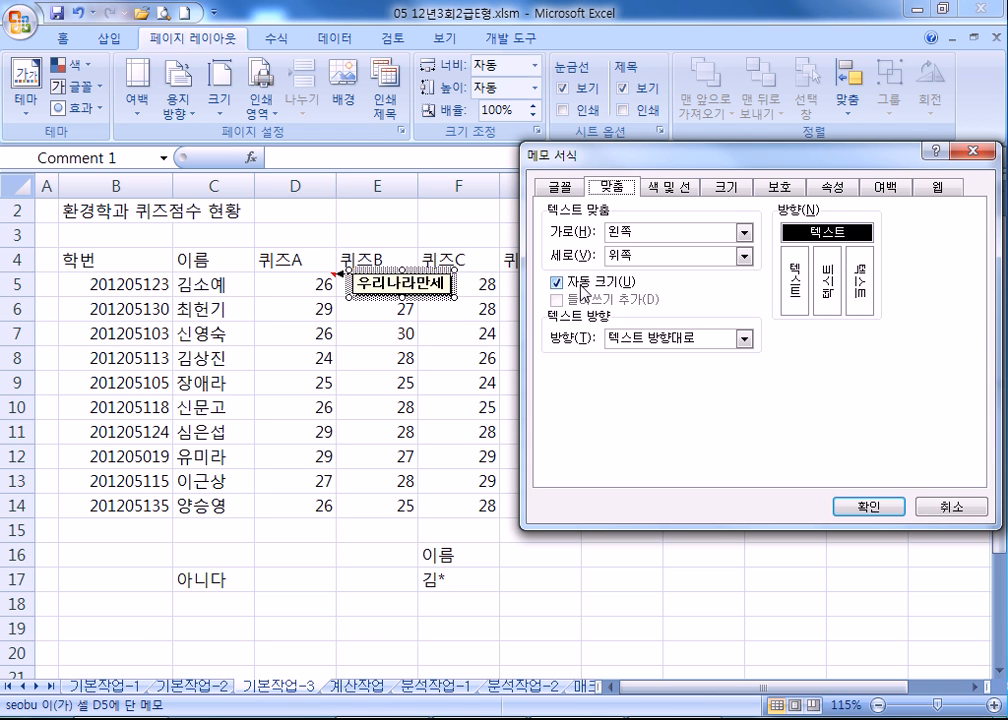
pyautogui.press('Return')
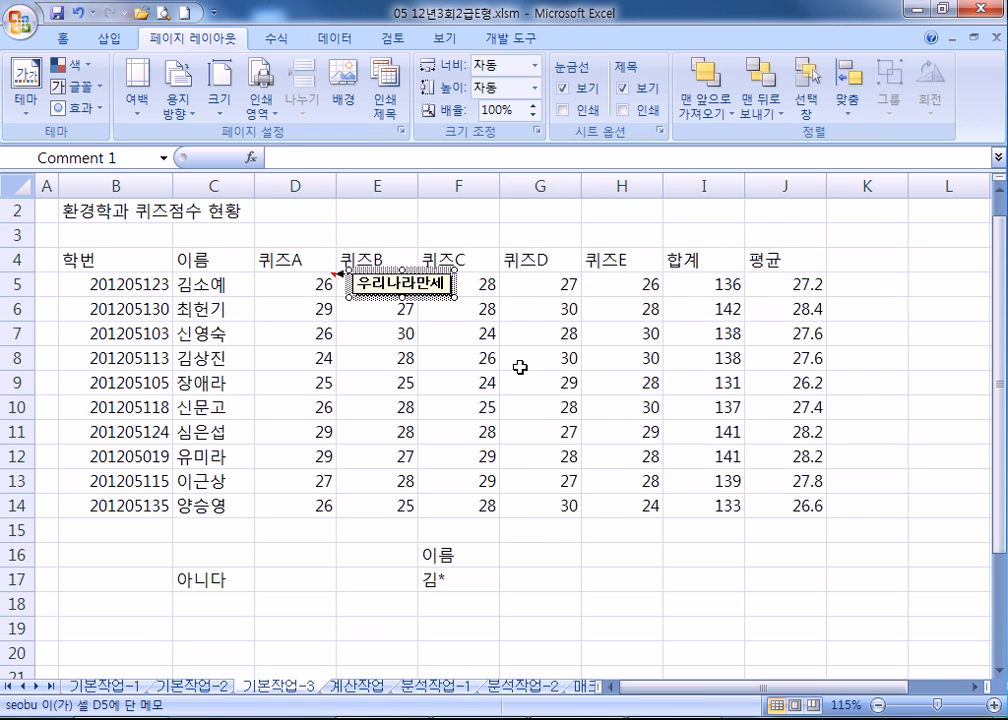
pyautogui.click(520, 367)
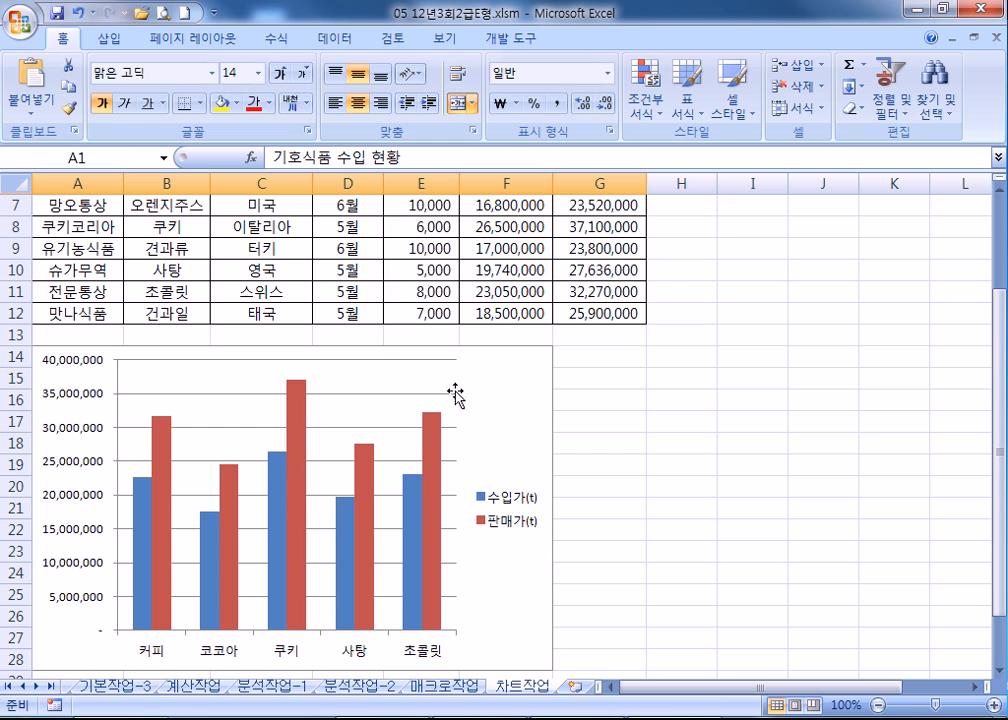
# - Switch to the 차트작업 sheet and compare the items plotted in the column chart with the 기호식품 수입 현황 table
pyautogui.scroll(-2, 455, 398)
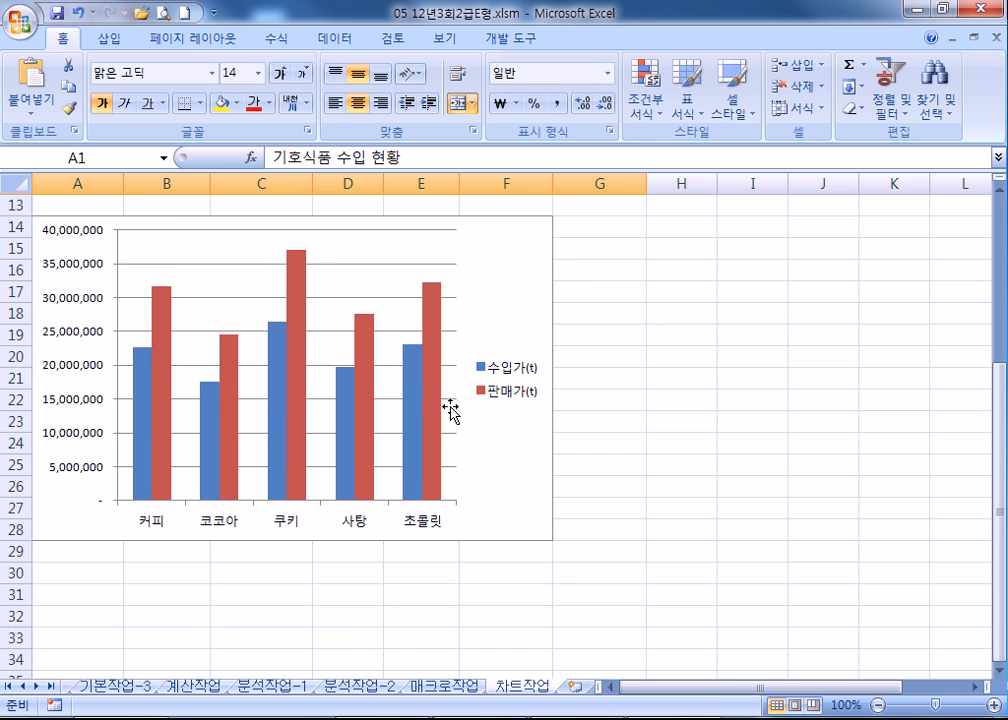
pyautogui.scroll(2, 449, 415)
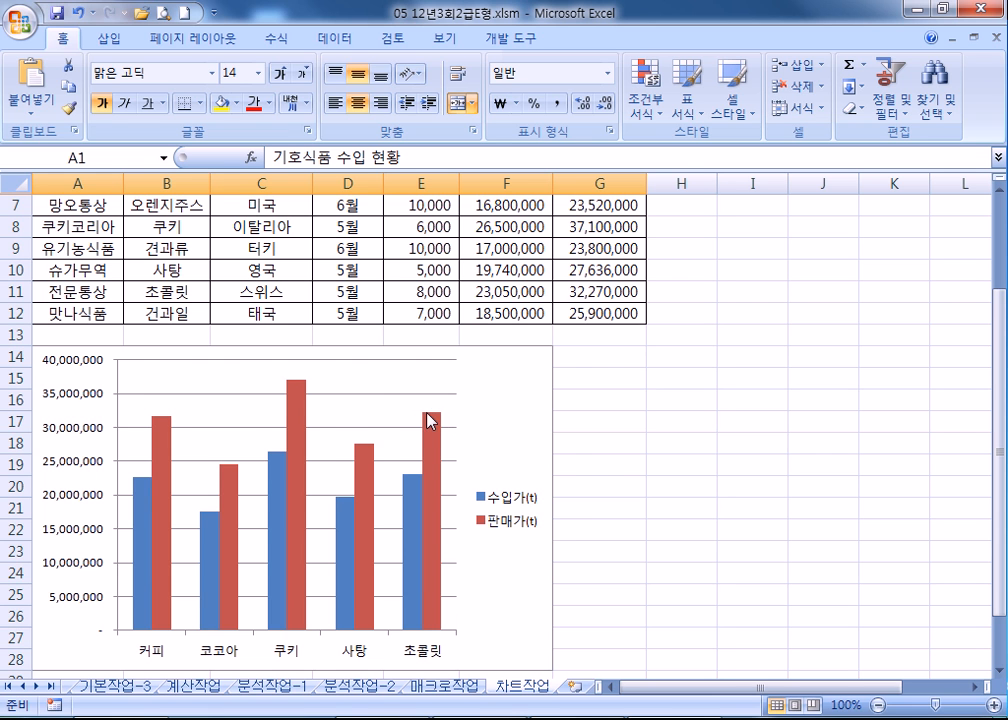
pyautogui.scroll(2, 430, 418)
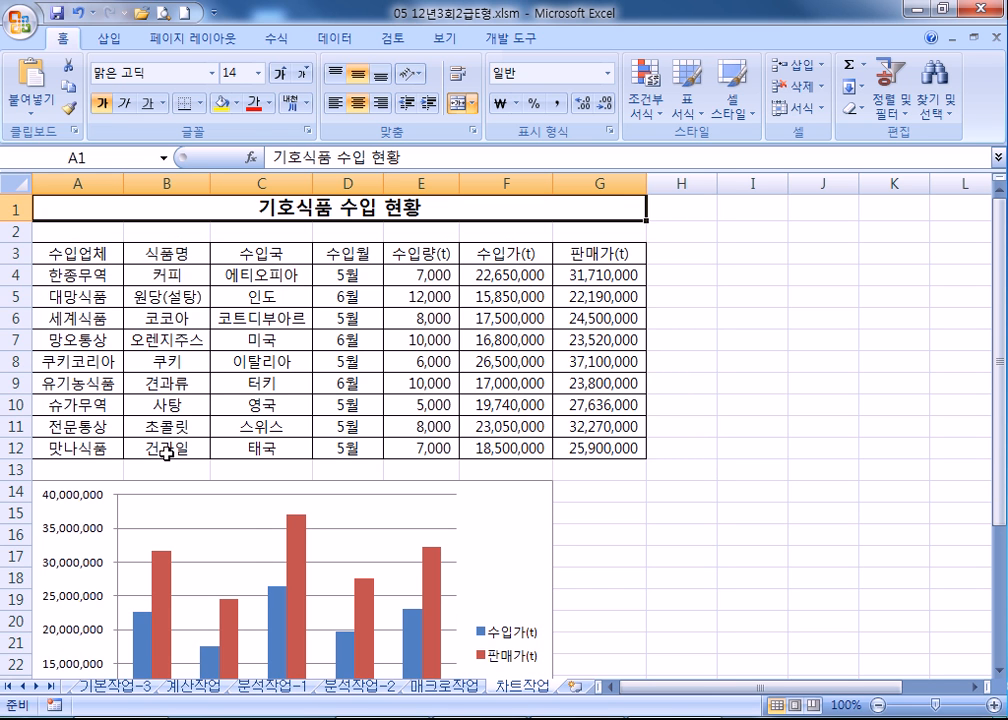
pyautogui.scroll(-3, 166, 453)
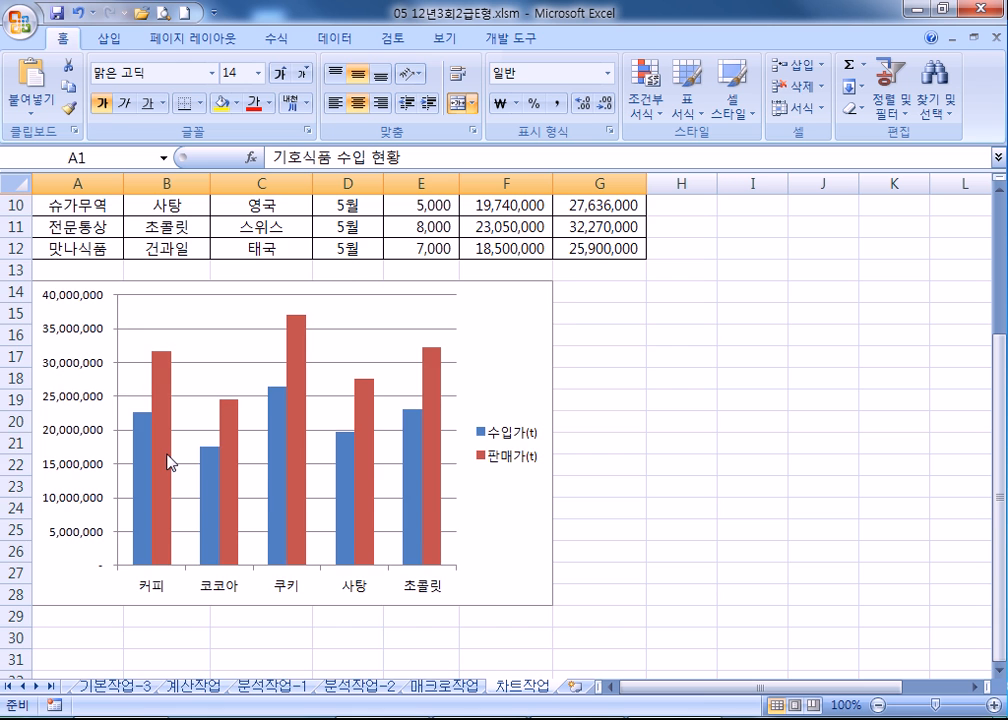
pyautogui.scroll(2, 166, 461)
pyautogui.scroll(-2, 169, 461)
pyautogui.scroll(3, 169, 463)
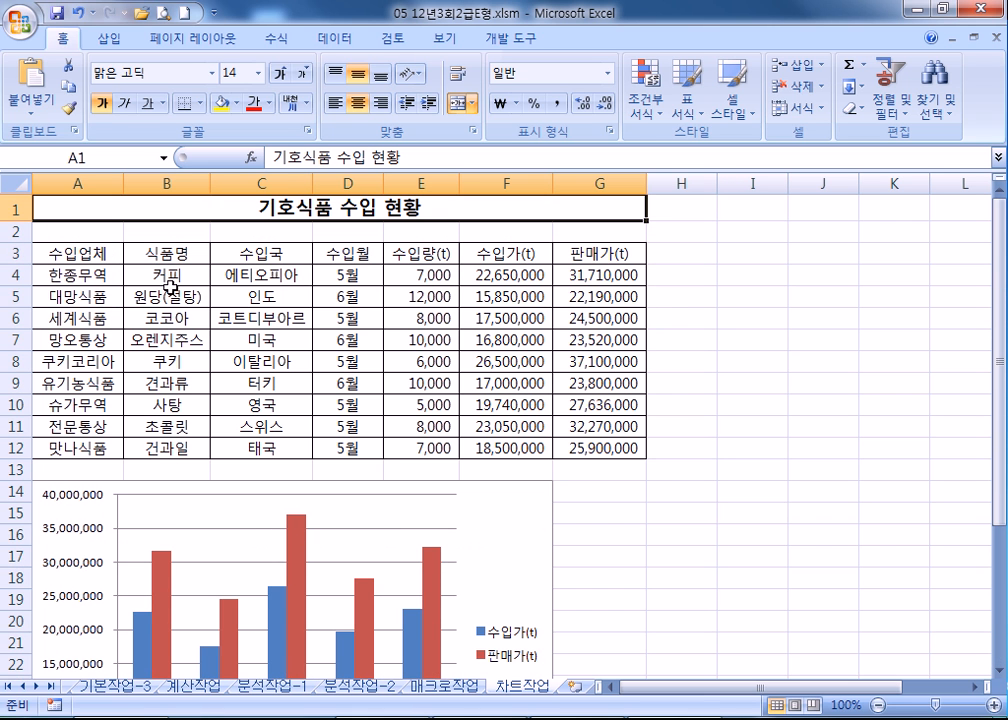
pyautogui.scroll(-3, 179, 343)
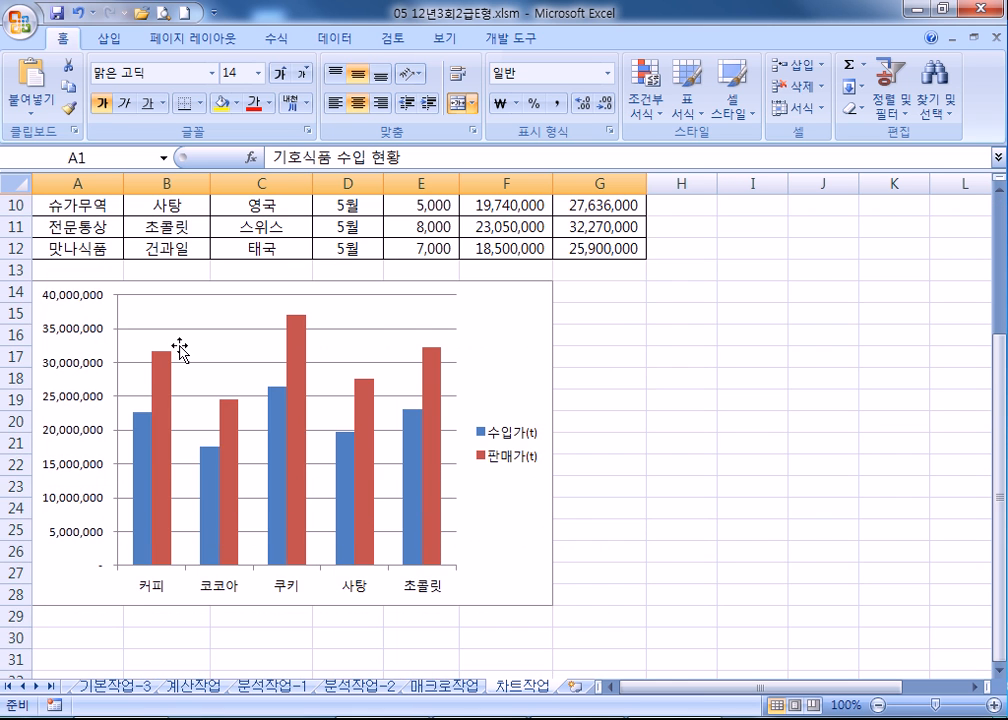
# - Try adding the 건과일 name in B12 and its prices in F12:G12 to the chart's source data range, and cancel the change
pyautogui.click(518, 342)
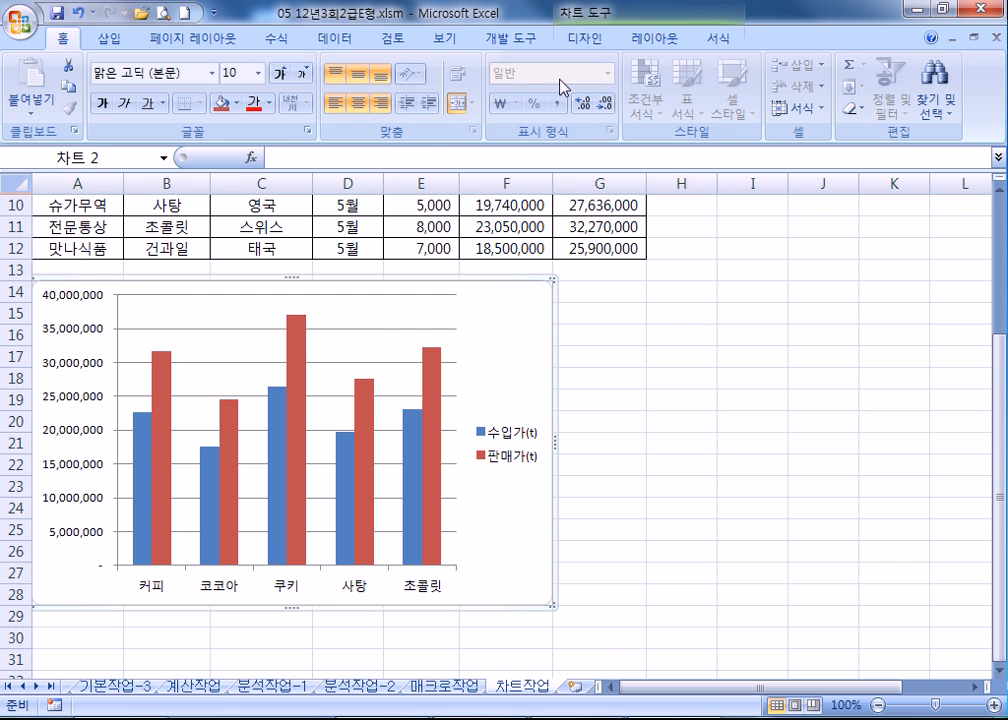
pyautogui.click(590, 38)
pyautogui.click(205, 98)
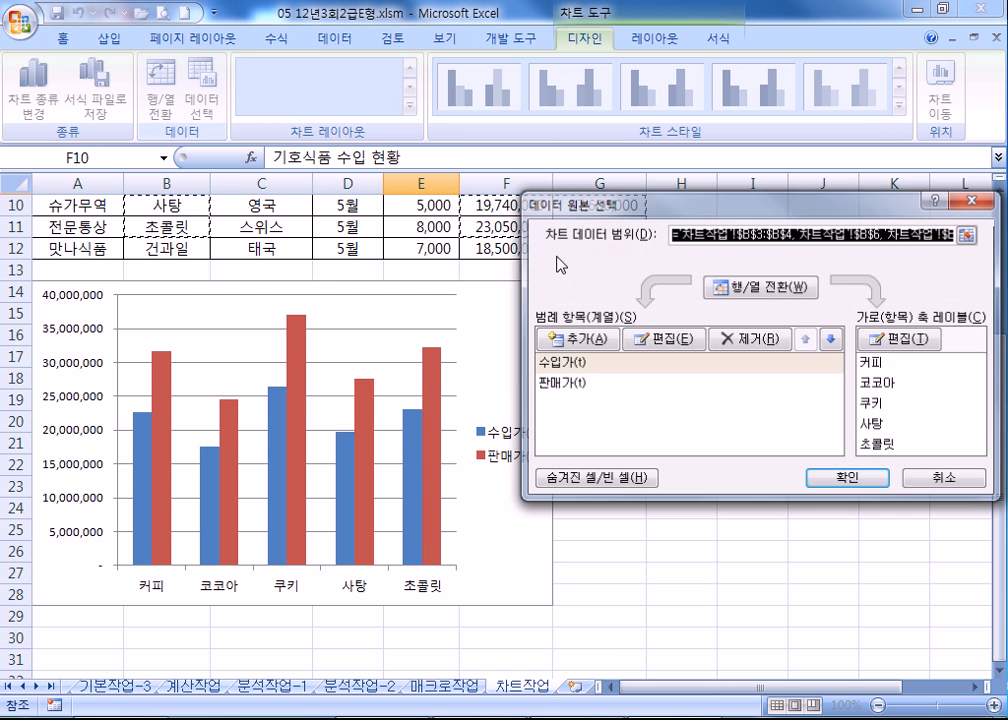
pyautogui.scroll(3, 251, 437)
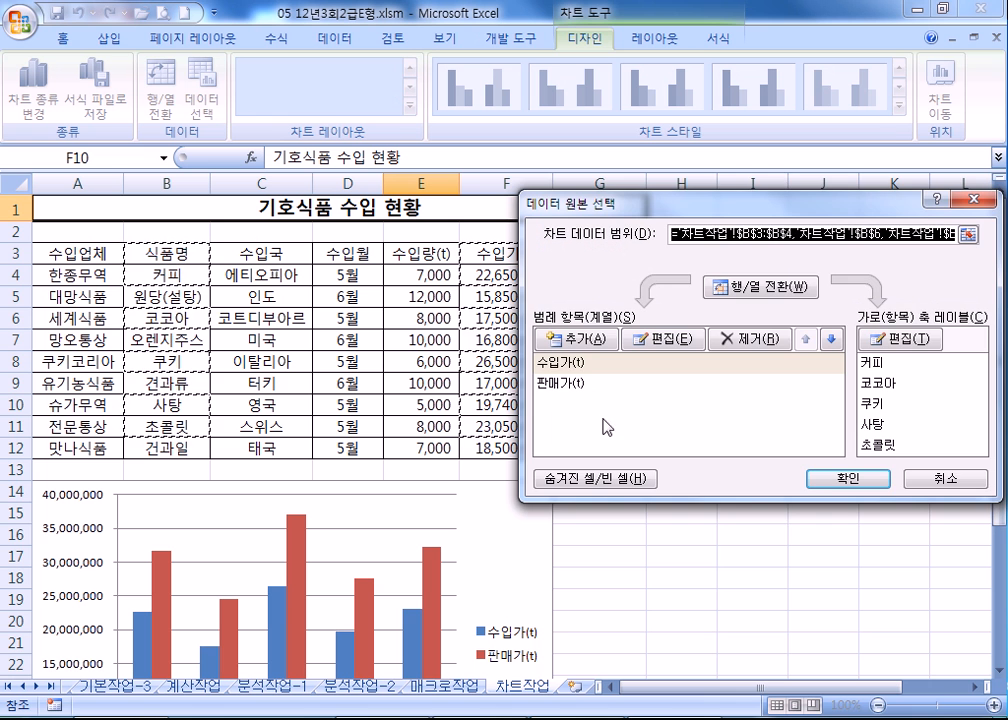
pyautogui.moveTo(604, 202); pyautogui.dragTo(745, 141)
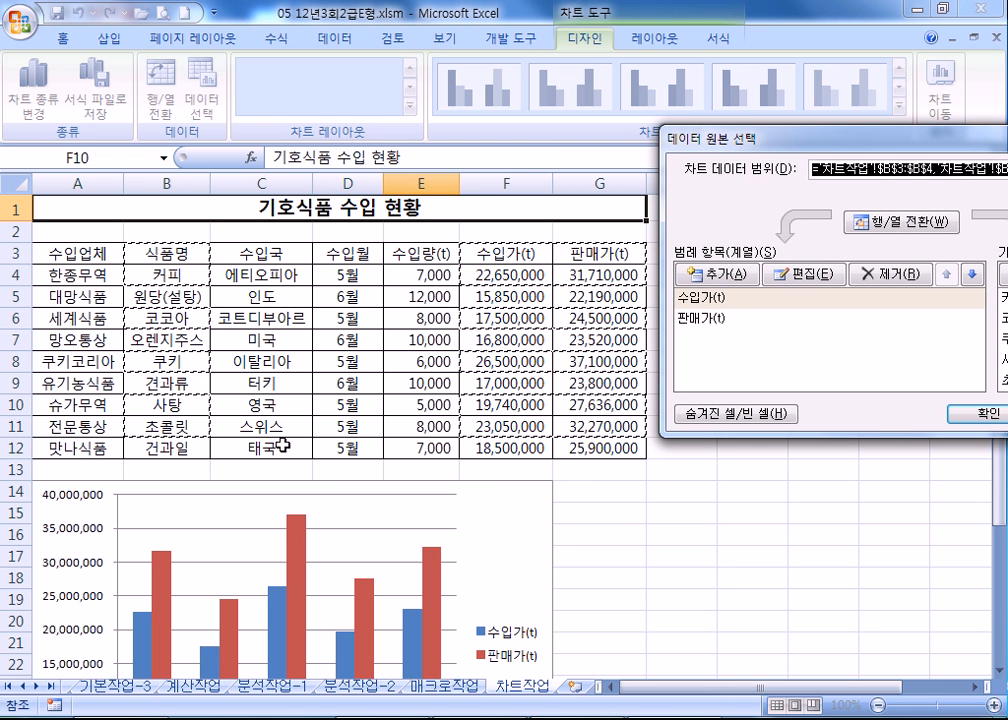
pyautogui.keyDown('ctrl'); pyautogui.click(180, 447); pyautogui.keyUp('ctrl')
pyautogui.keyDown('ctrl'); pyautogui.click(494, 449); pyautogui.keyUp('ctrl')
pyautogui.moveTo(494, 449); pyautogui.dragTo(580, 444)
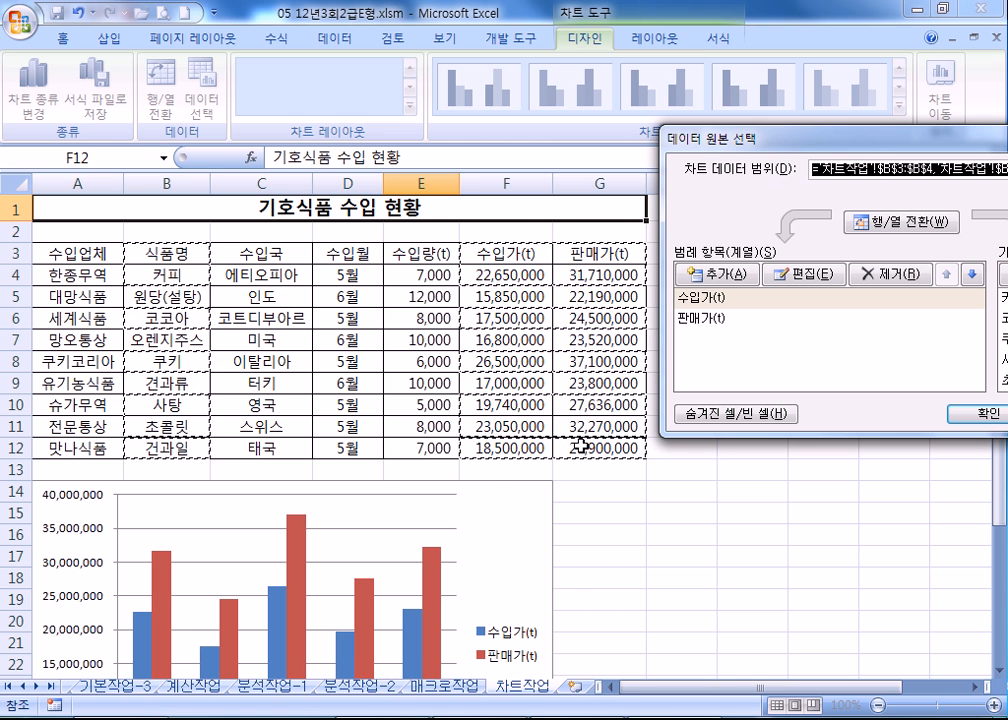
pyautogui.scroll(-4, 468, 434)
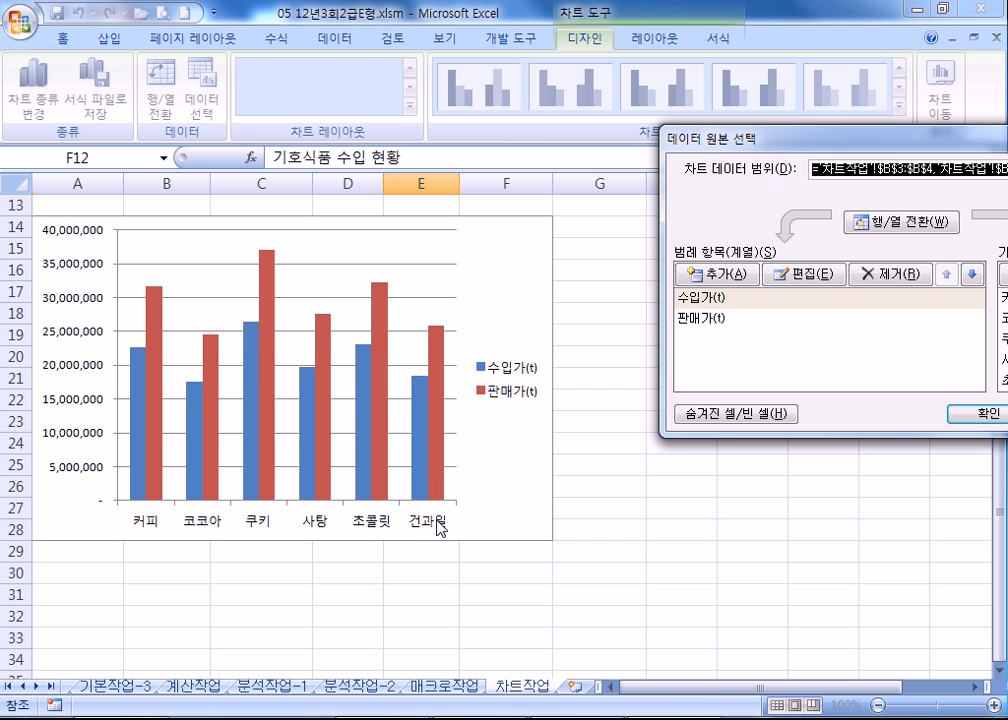
pyautogui.press('Escape')
# - Copy the 건과일 cells B12 and F12:G12 and paste them into the column chart
pyautogui.scroll(2, 529, 402)
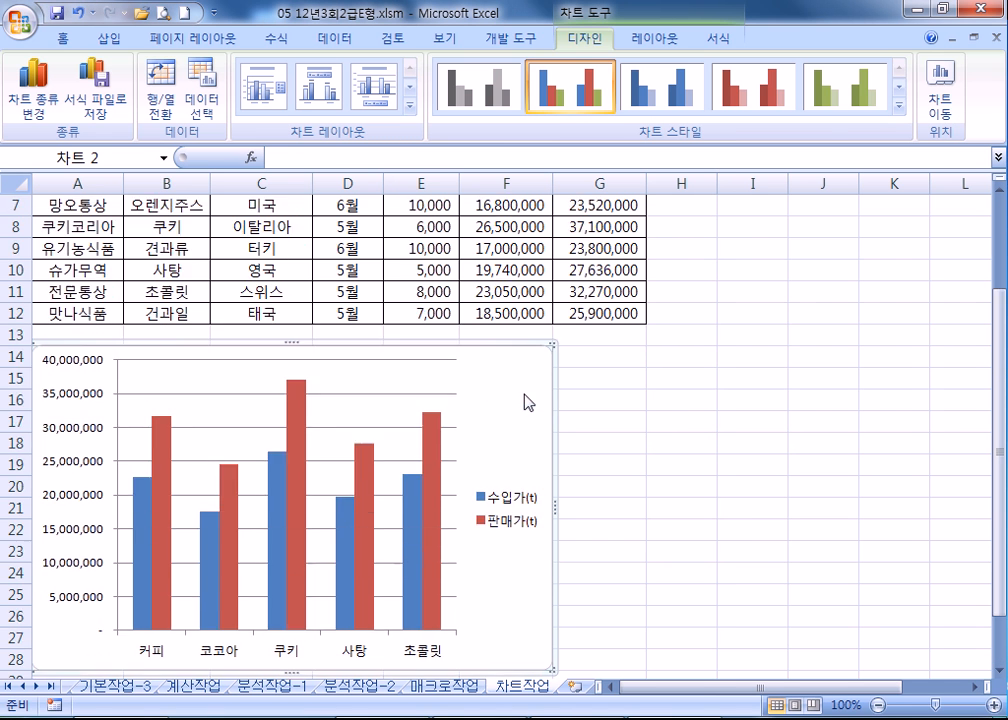
pyautogui.scroll(1, 529, 402)
pyautogui.click(170, 378)
pyautogui.keyDown('ctrl'); pyautogui.moveTo(494, 381); pyautogui.dragTo(603, 380); pyautogui.keyUp('ctrl')
pyautogui.click(178, 378)
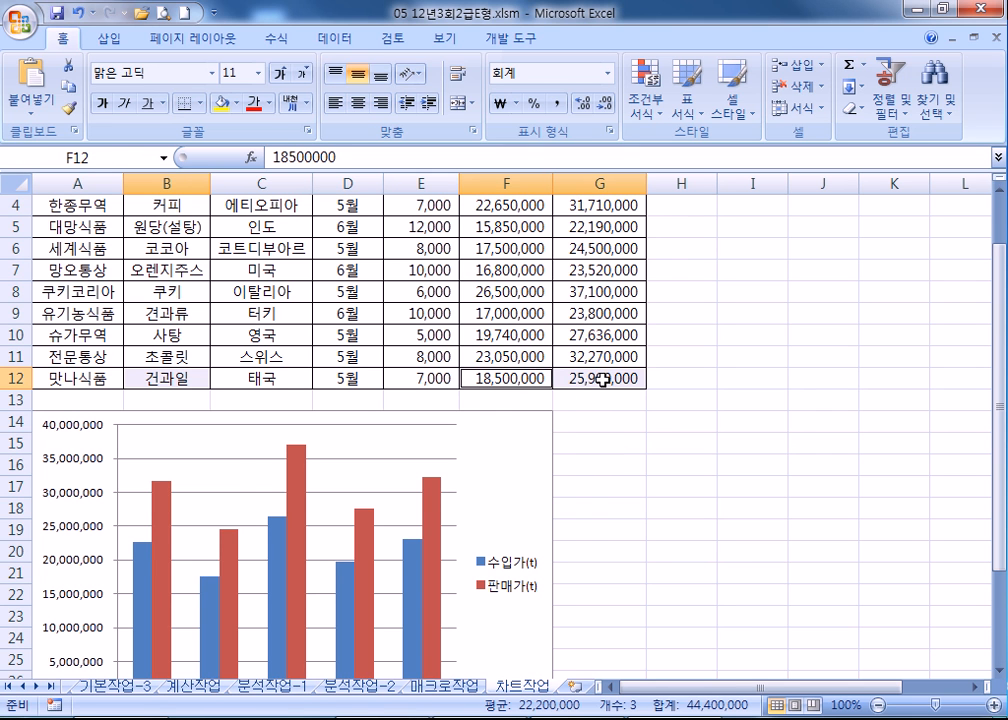
pyautogui.hotkey('ctrl', 'c')
pyautogui.scroll(-2, 522, 380)
pyautogui.click(515, 353)
pyautogui.hotkey('ctrl', 'v')
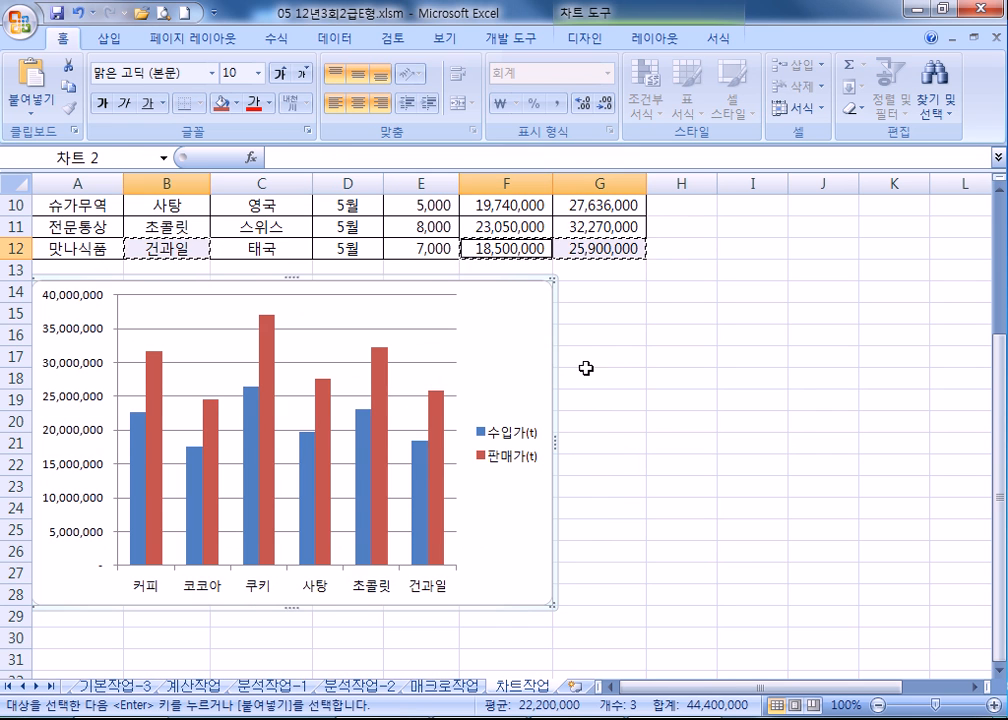
pyautogui.moveTo(447, 514)
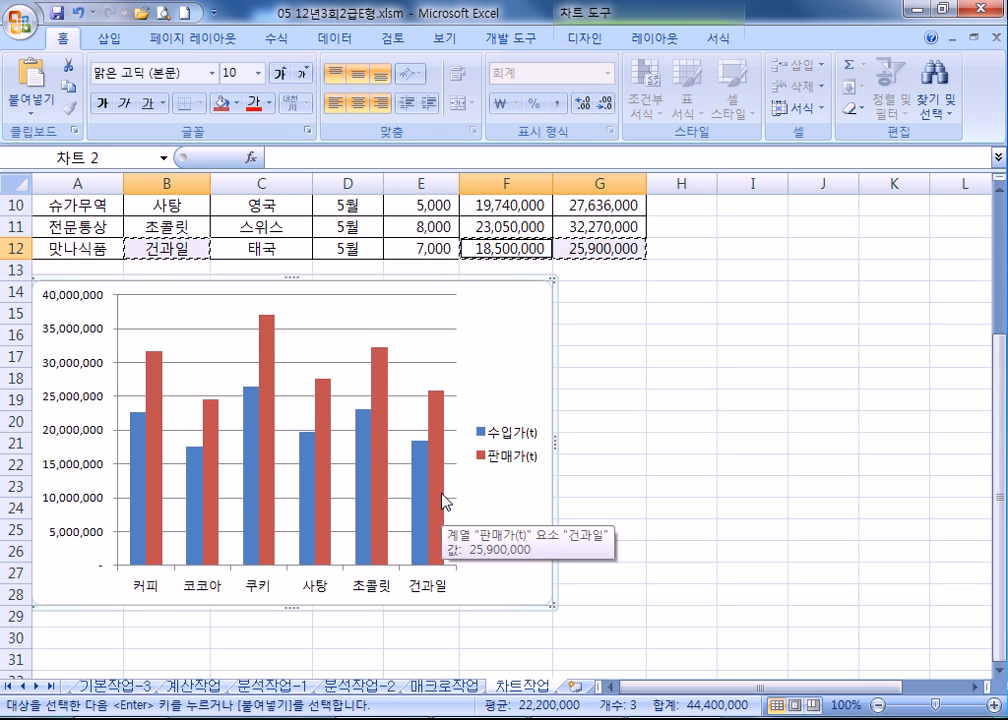
# - Undo pasting the 건과일 data into the chart and clear the copied range
pyautogui.scroll(3, 442, 494)
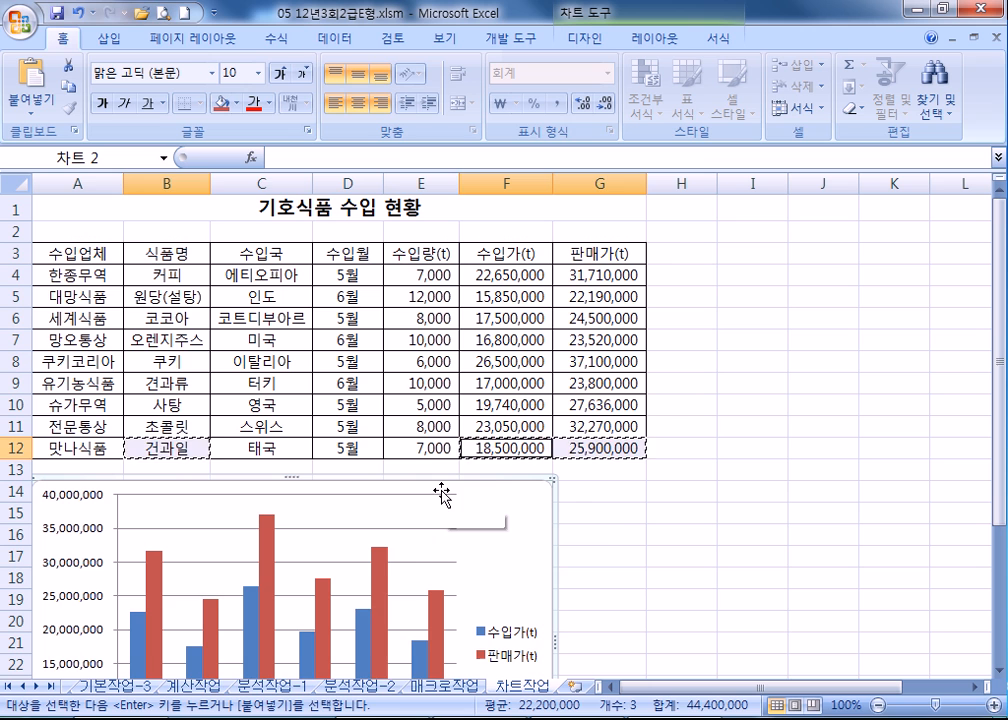
pyautogui.hotkey('ctrl', 'z')
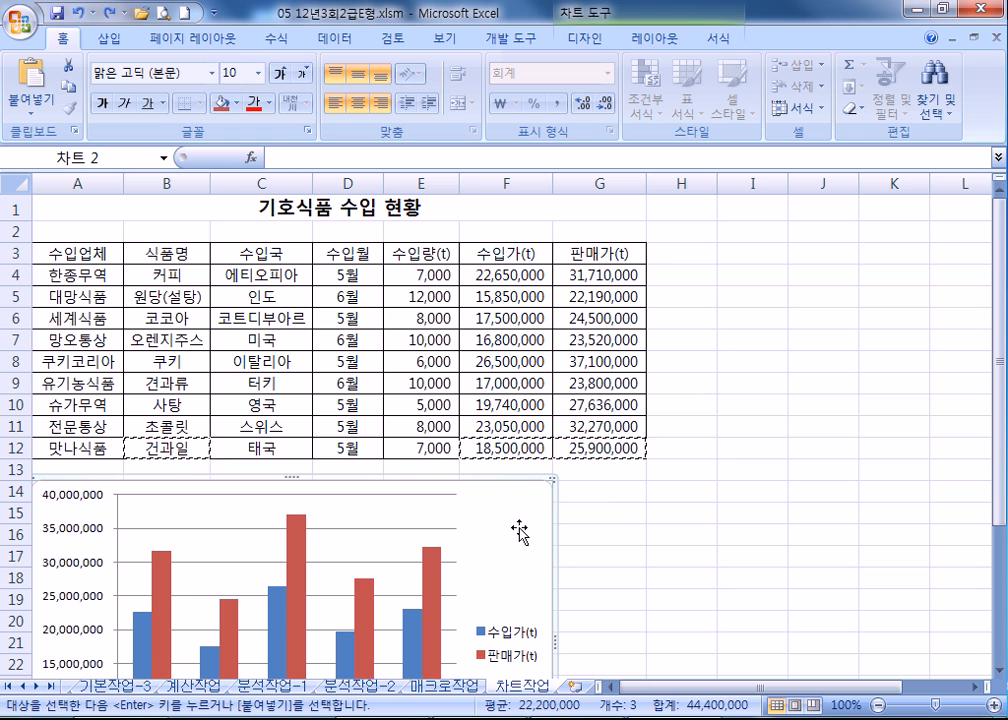
pyautogui.press('Escape')
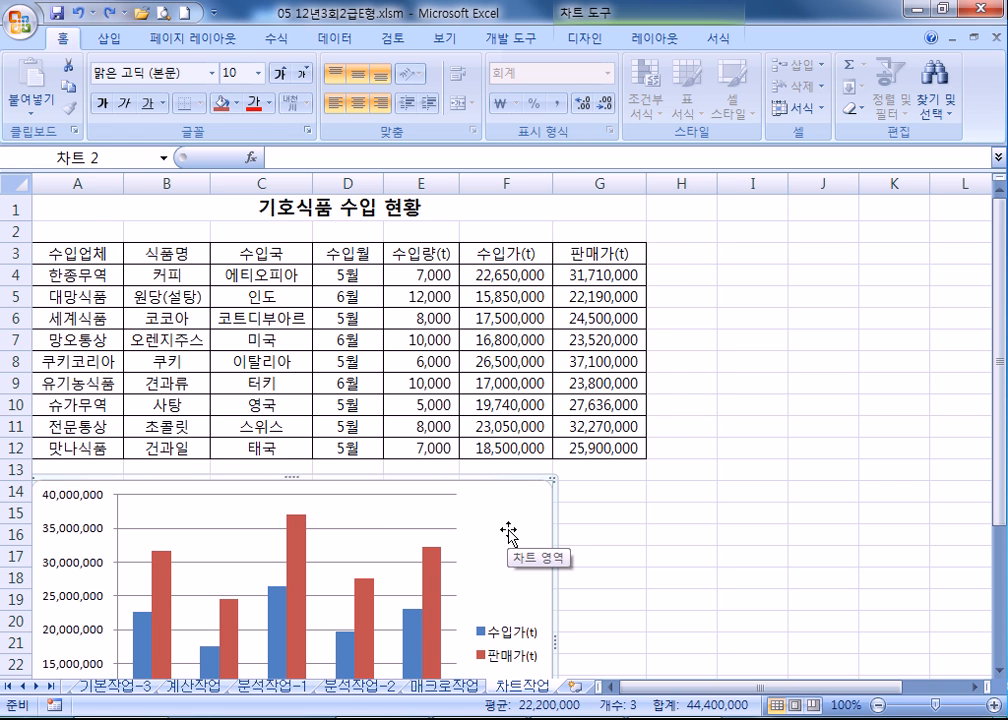
# - Switch the chart's rows and columns back and forth, ending with the food names as legend series
pyautogui.click(585, 38)
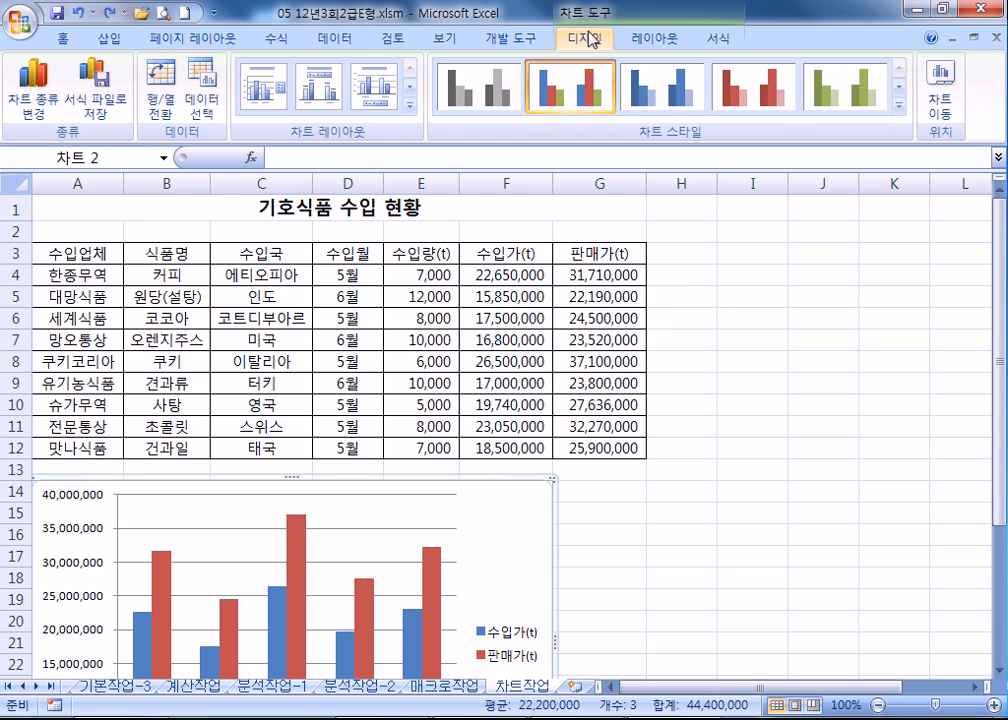
pyautogui.click(162, 95)
pyautogui.scroll(-3, 479, 416)
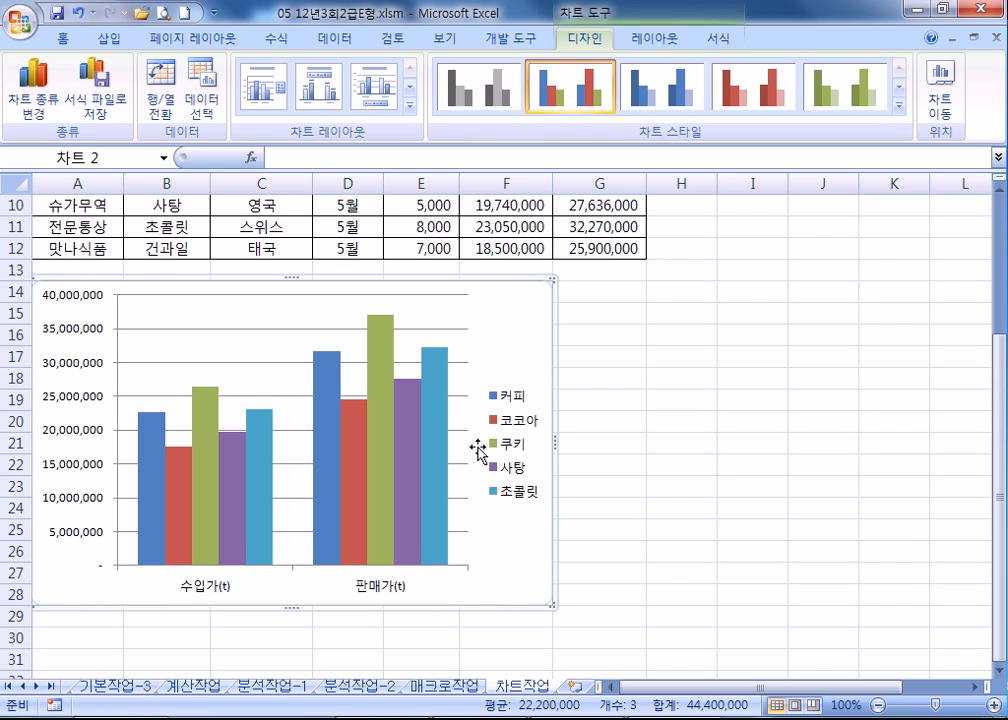
pyautogui.scroll(3, 495, 455)
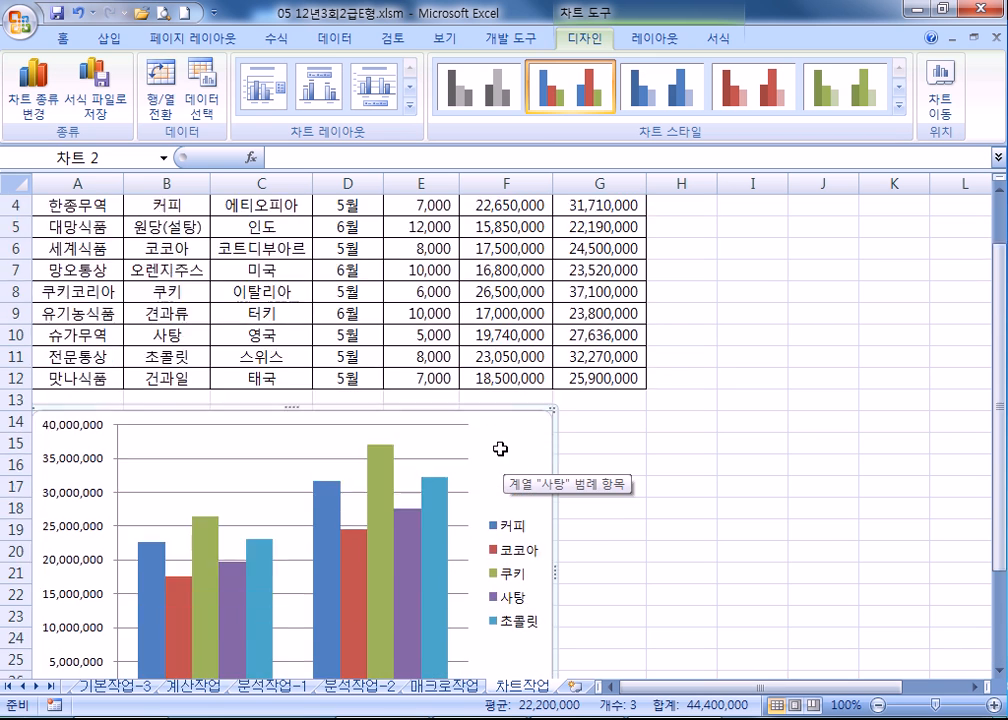
pyautogui.click(165, 108)
pyautogui.scroll(-3, 468, 398)
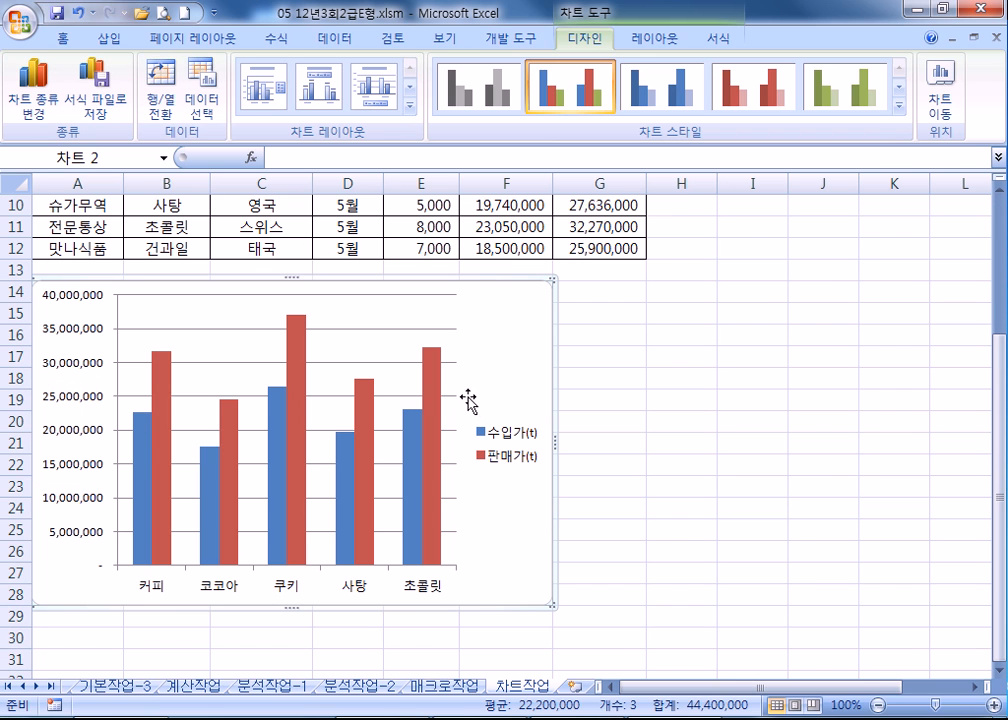
pyautogui.click(162, 106)
# - Copy B12 and F12:G12 and paste them into the chart as a 건과일 series
pyautogui.scroll(1, 500, 372)
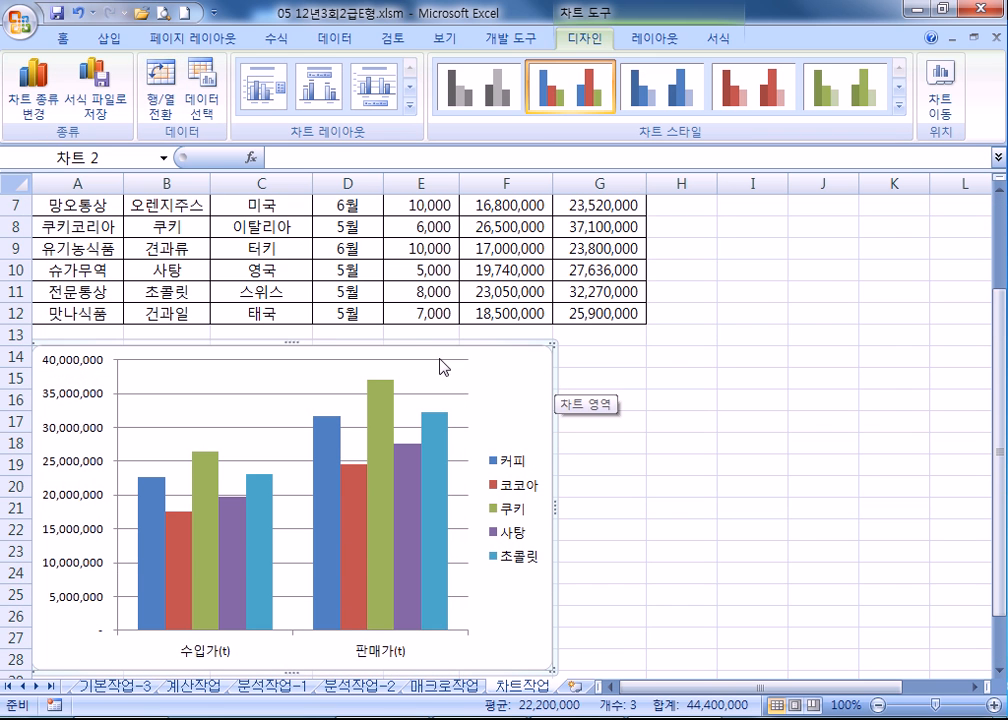
pyautogui.click(149, 306)
pyautogui.keyDown('ctrl'); pyautogui.moveTo(488, 315); pyautogui.dragTo(590, 314); pyautogui.keyUp('ctrl')
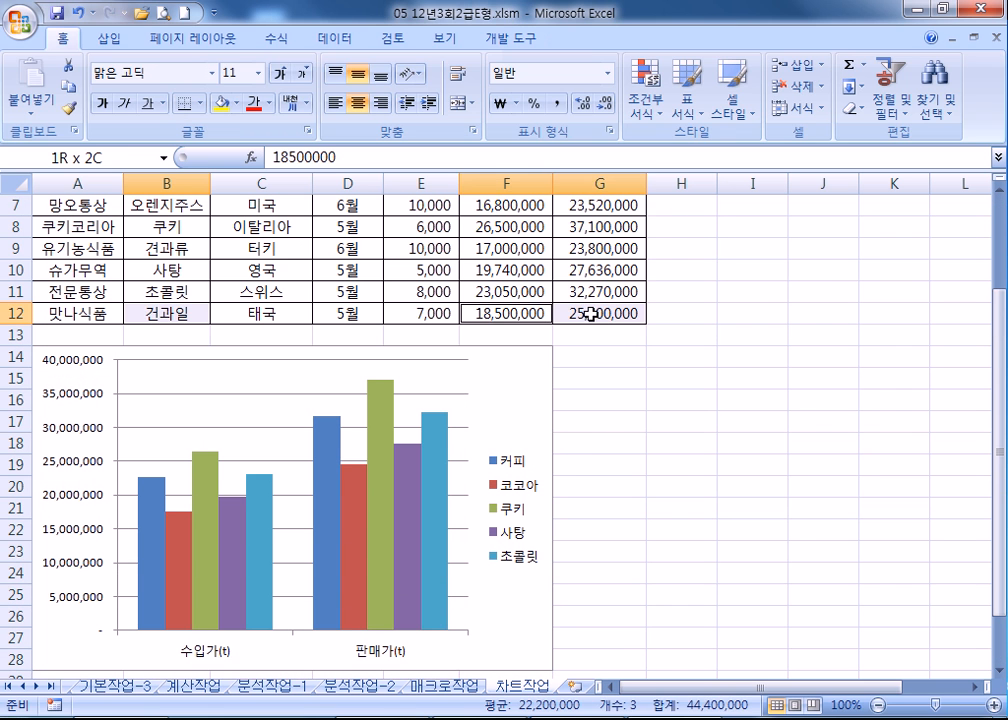
pyautogui.hotkey('ctrl', 'c')
pyautogui.click(504, 420)
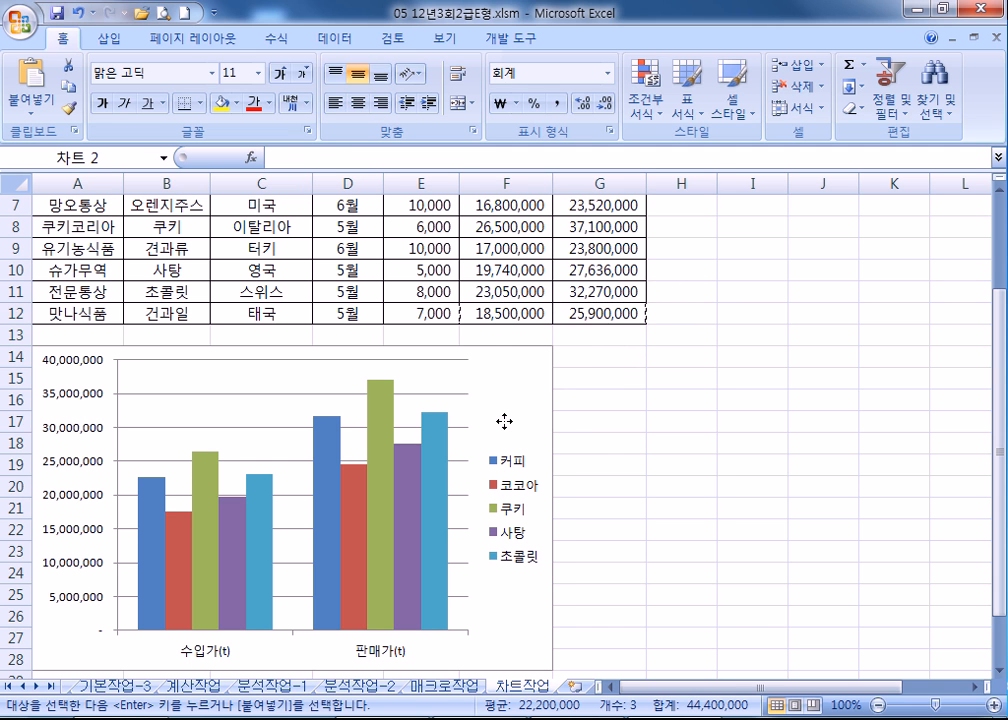
pyautogui.hotkey('ctrl', 'v')
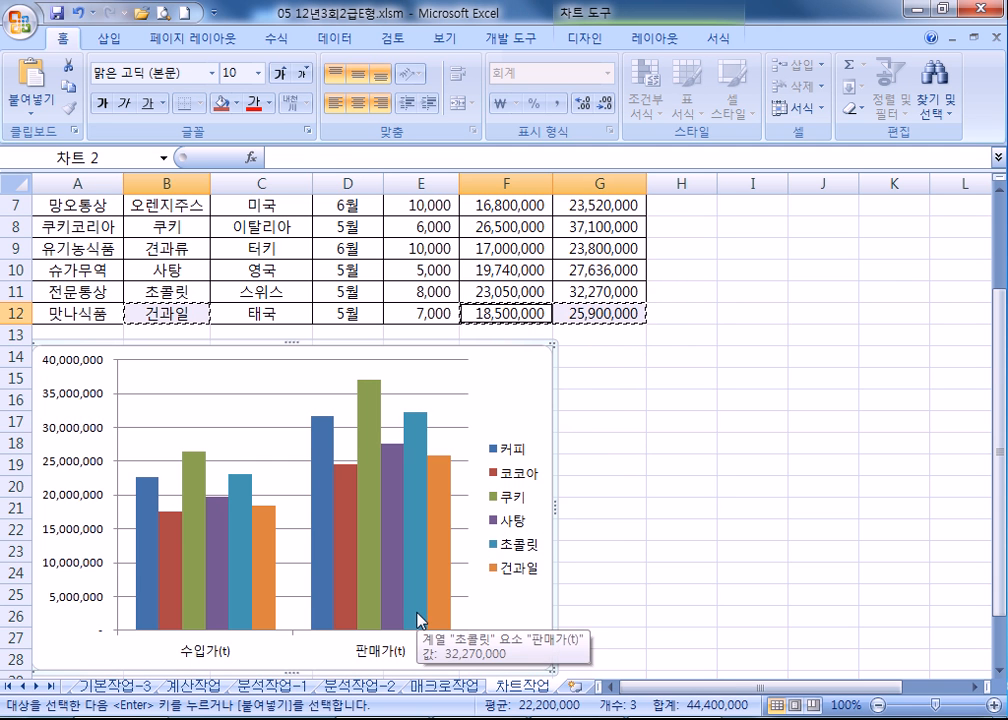
# - Try switching the chart's rows and columns to put the food names on the horizontal axis, and undo the switch
pyautogui.click(590, 38)
pyautogui.click(158, 101)
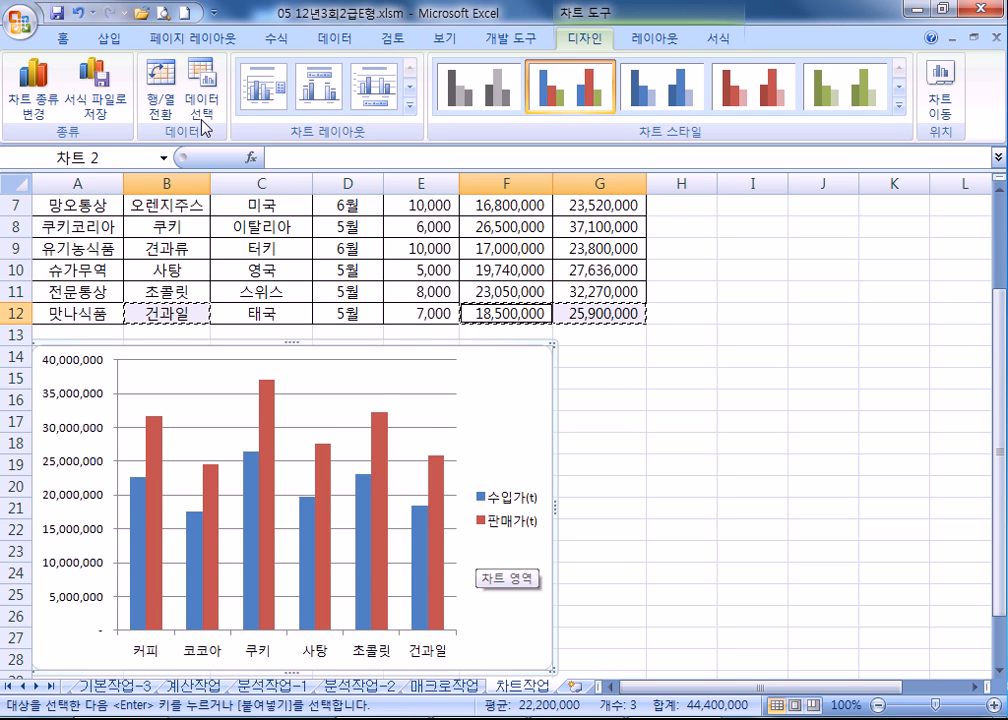
pyautogui.click(174, 92)
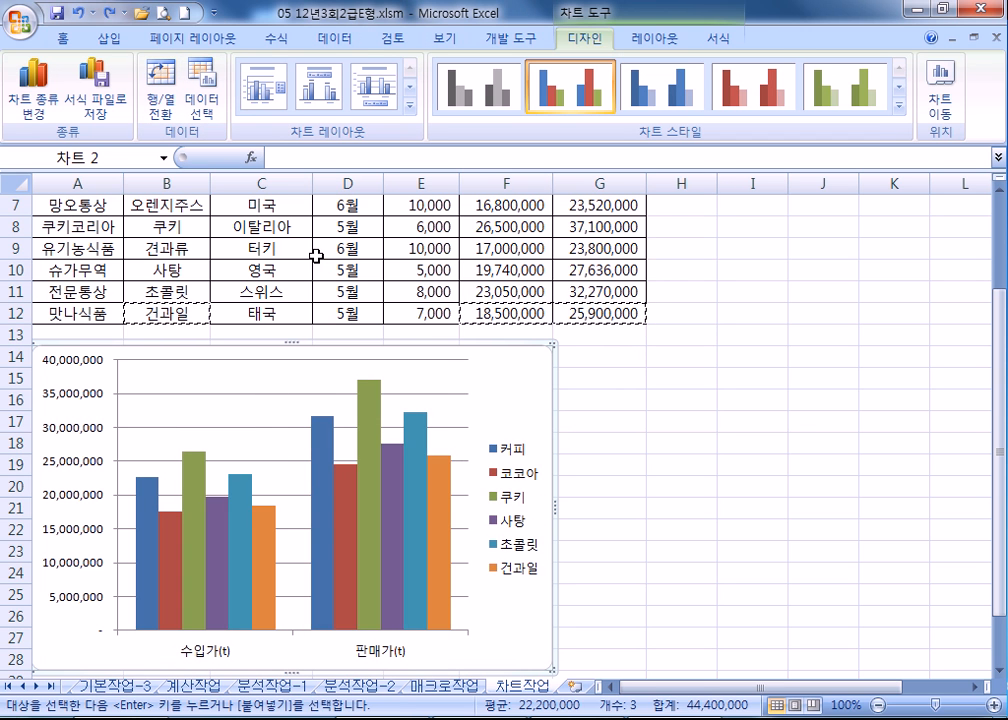
# - Add B12 and F12:G12 to the chart's source data and switch rows and columns so 수입가(t) and 판매가(t) are the series
pyautogui.click(201, 88)
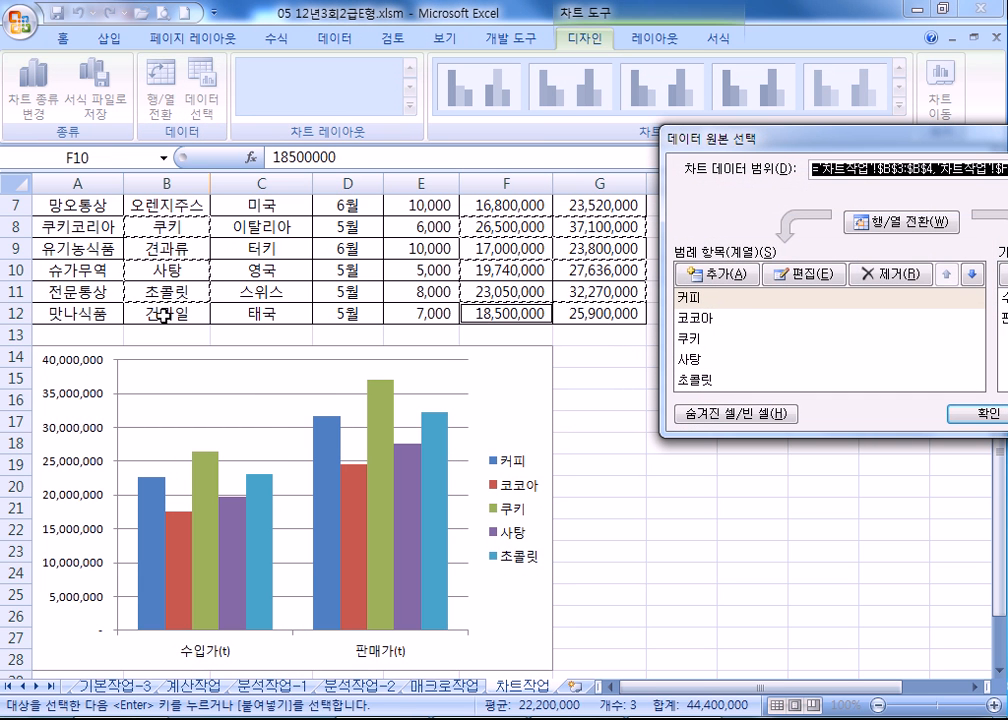
pyautogui.keyDown('ctrl'); pyautogui.click(165, 314); pyautogui.keyUp('ctrl')
pyautogui.moveTo(482, 314); pyautogui.dragTo(585, 314)
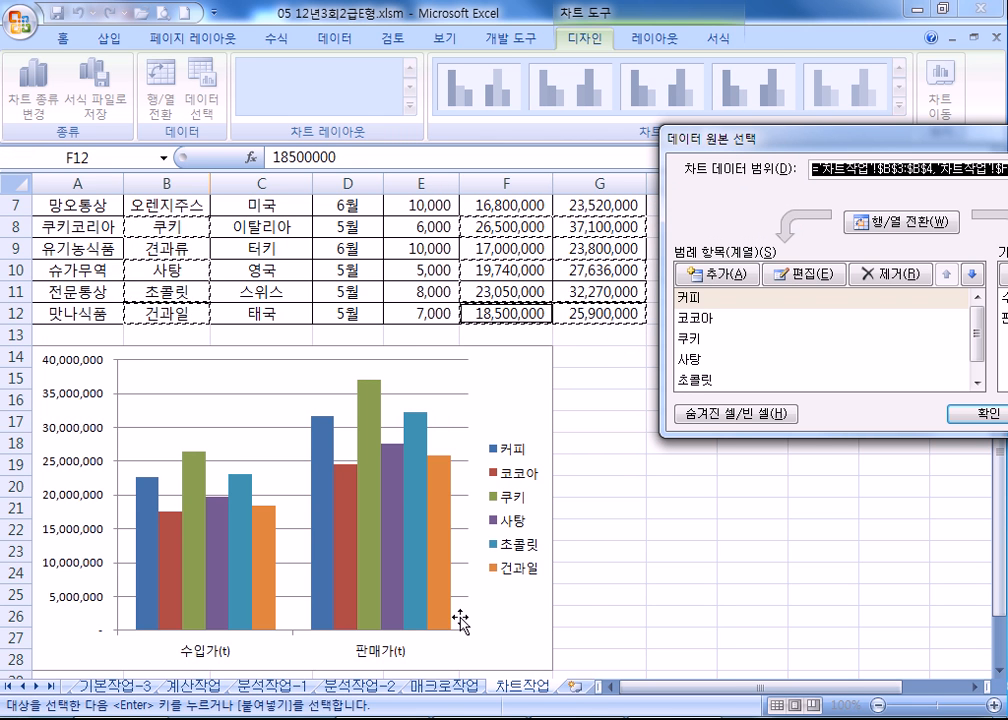
pyautogui.moveTo(805, 138); pyautogui.dragTo(585, 118)
pyautogui.click(685, 205)
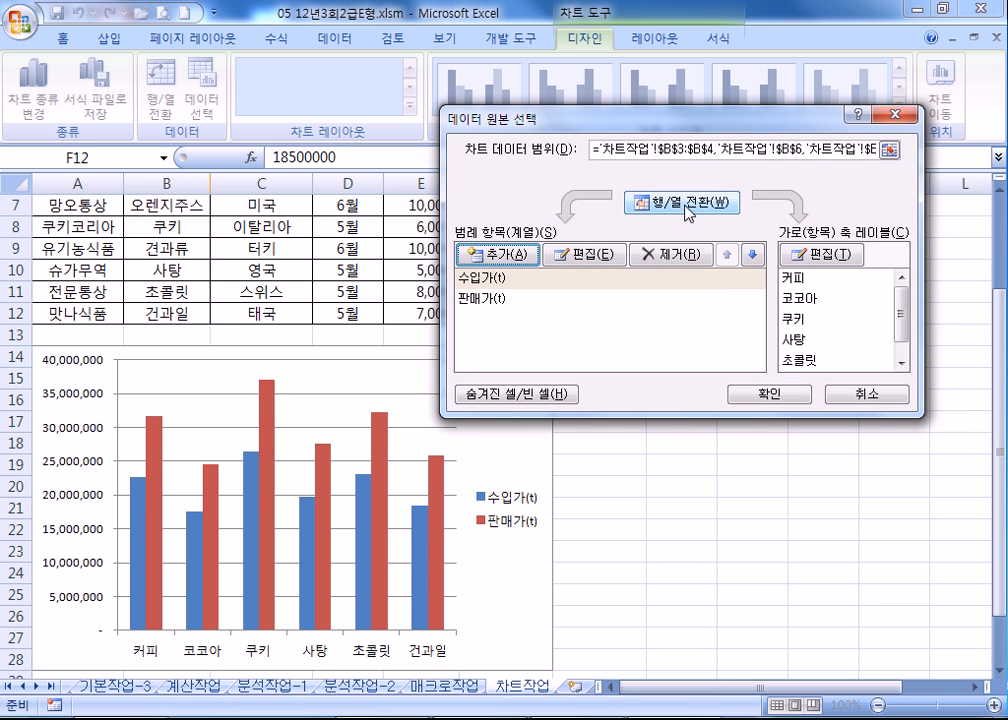
pyautogui.click(685, 205)
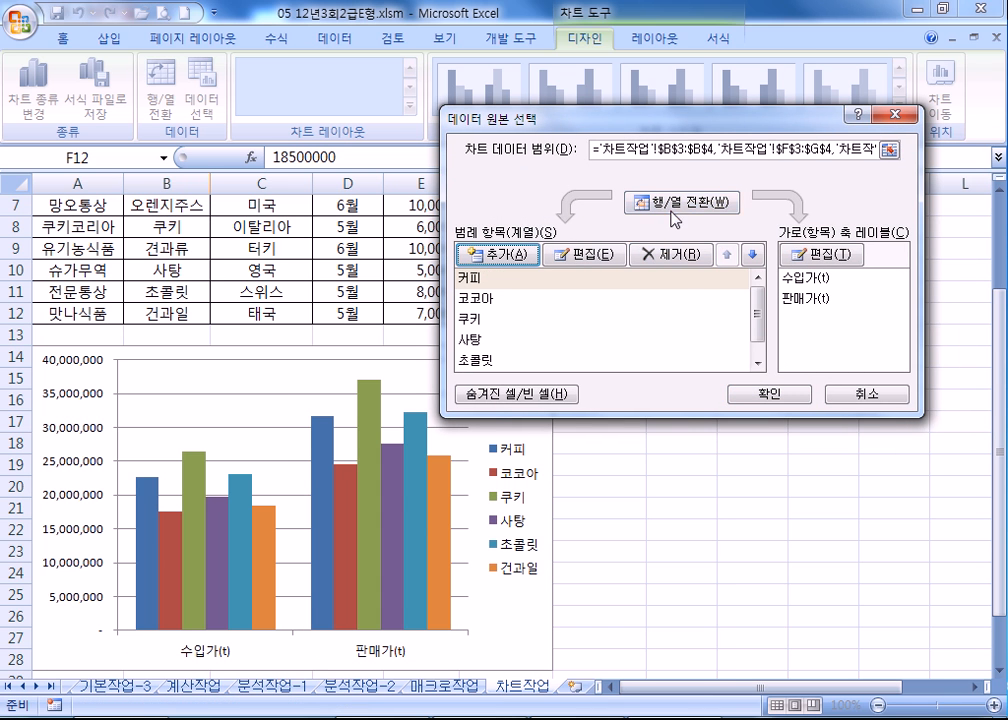
pyautogui.click(672, 208)
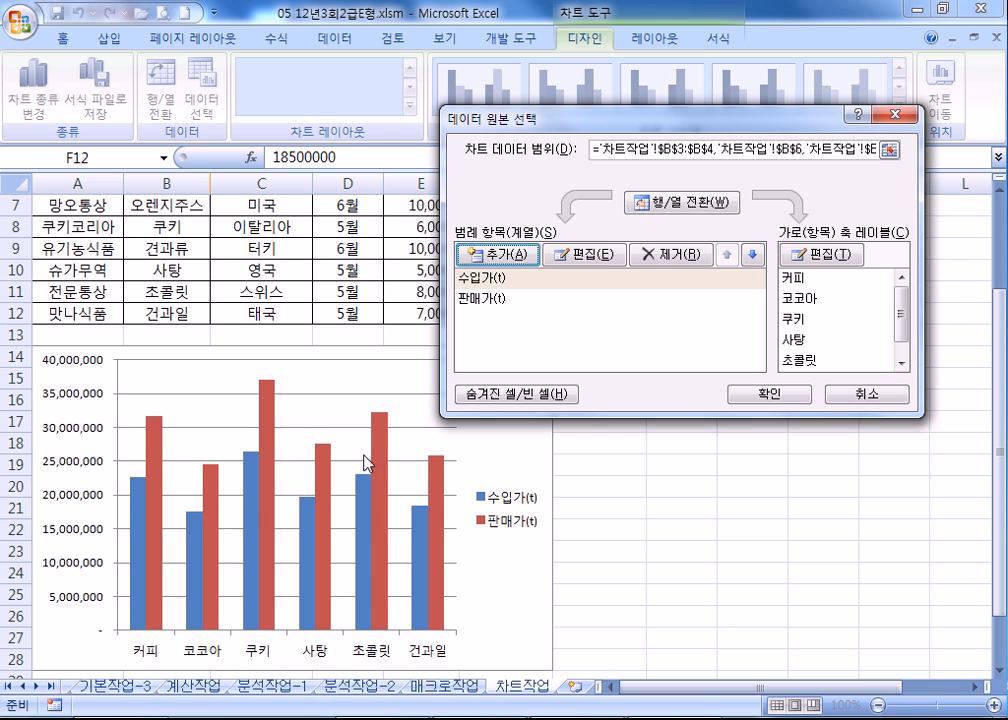
pyautogui.click(800, 392)
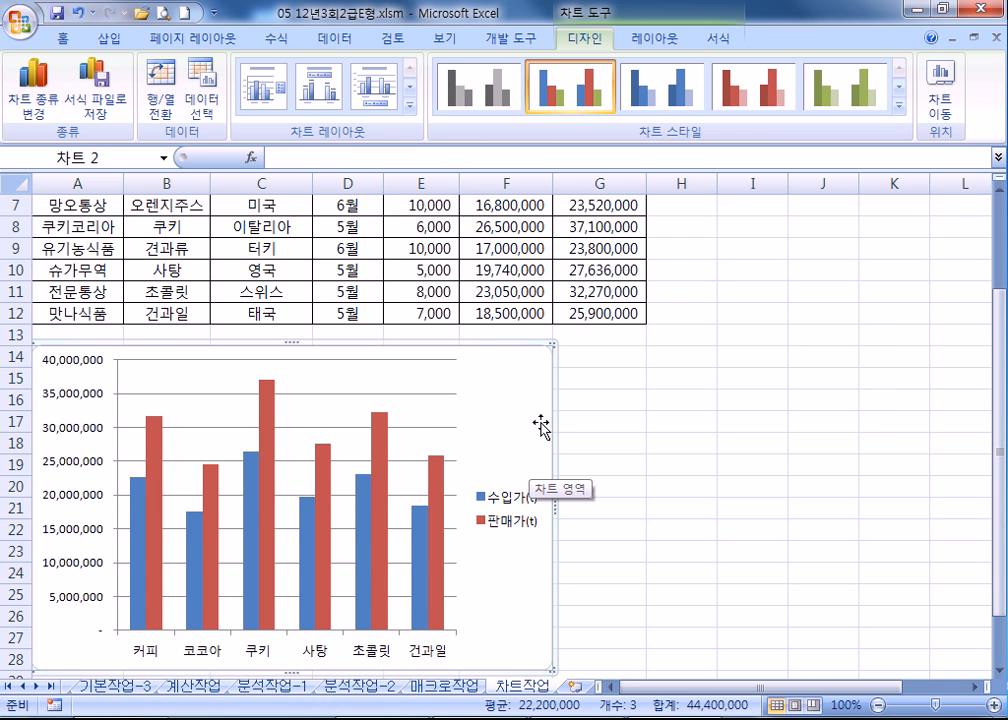
# - Undo the source data change and the chart's earlier row/column switch, and clear the copied range
pyautogui.hotkey('ctrl', 'z')
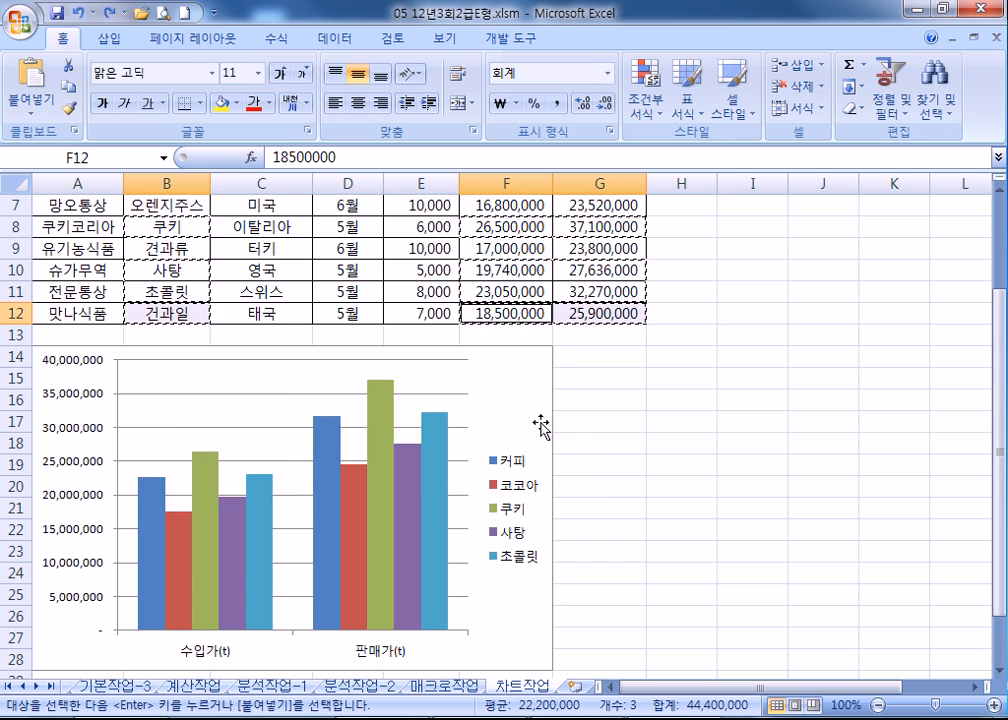
pyautogui.hotkey('ctrl', 'z')
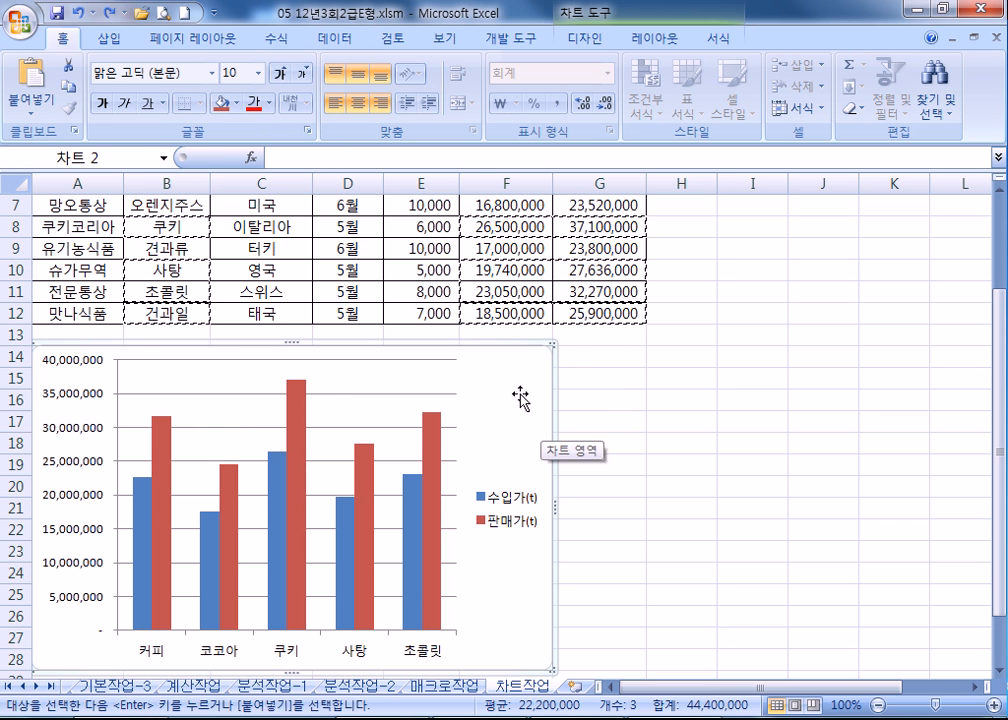
pyautogui.press('Escape')
# - Select the chart data by column: 식품명 in B3:B12 together with 수입가(t) and 판매가(t) in F3:G12
pyautogui.scroll(2, 260, 343)
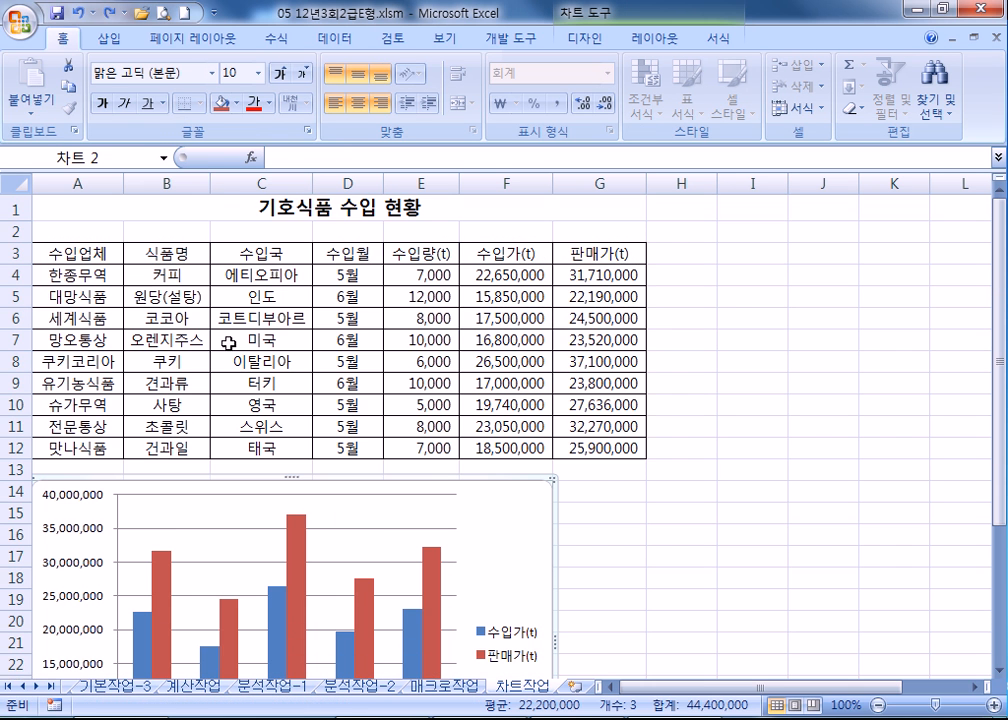
pyautogui.click(153, 255)
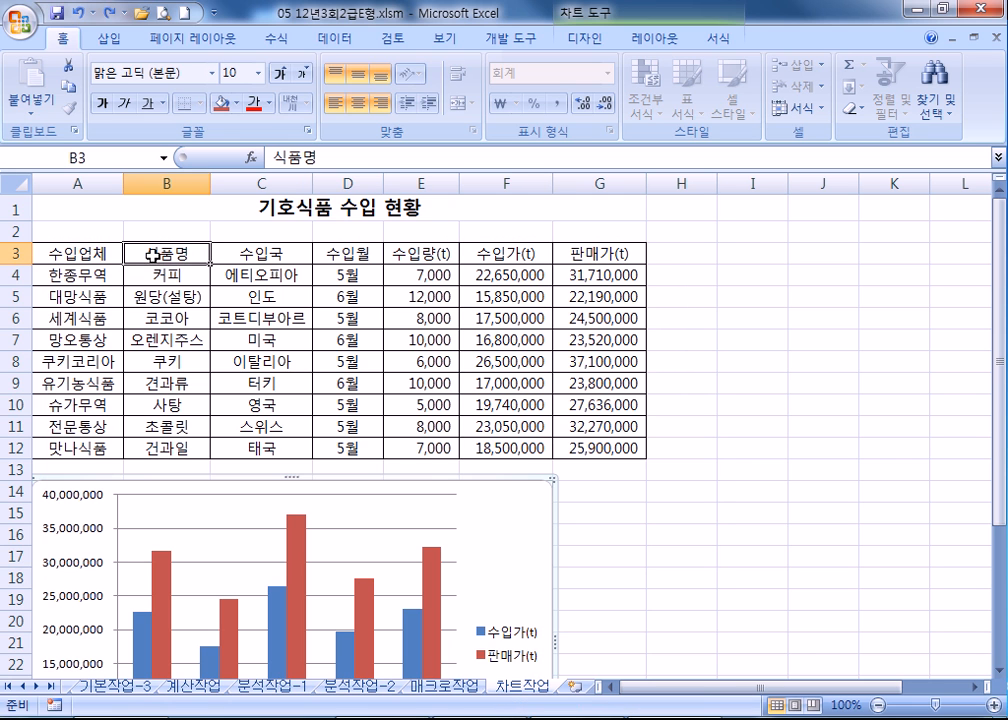
pyautogui.moveTo(146, 253); pyautogui.dragTo(149, 448)
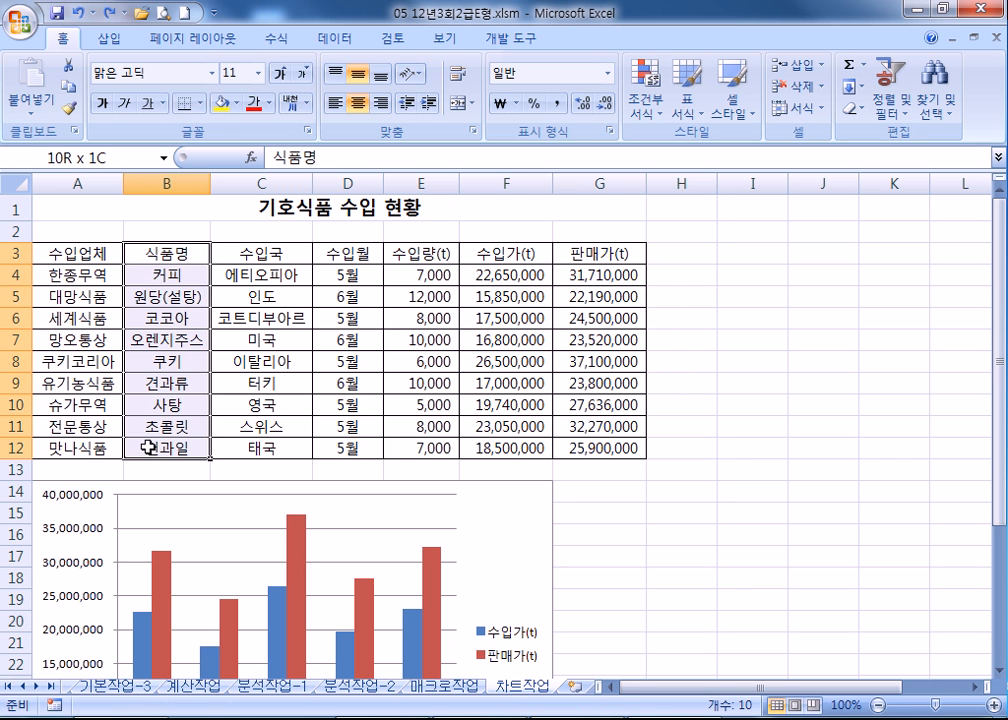
pyautogui.moveTo(490, 253); pyautogui.dragTo(574, 452)
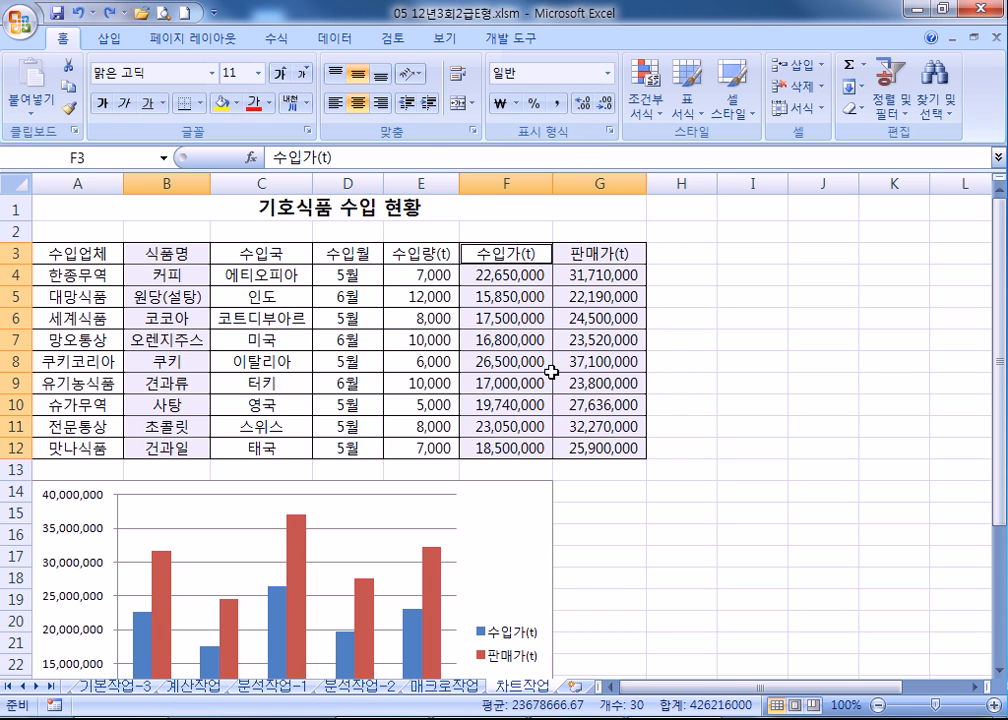
# - Select the chart data row by row, combining the 식품명 cell with 수입가(t) and 판매가(t) for rows 3 to 6
pyautogui.click(167, 254)
pyautogui.moveTo(506, 254); pyautogui.dragTo(598, 254)
pyautogui.keyDown('ctrl'); pyautogui.click(167, 275); pyautogui.keyUp('ctrl')
pyautogui.moveTo(506, 275); pyautogui.dragTo(598, 275)
pyautogui.keyDown('ctrl'); pyautogui.click(165, 296); pyautogui.keyUp('ctrl')
pyautogui.moveTo(506, 297); pyautogui.dragTo(592, 297)
pyautogui.keyDown('ctrl'); pyautogui.click(167, 318); pyautogui.keyUp('ctrl')
pyautogui.moveTo(513, 318); pyautogui.dragTo(598, 318)
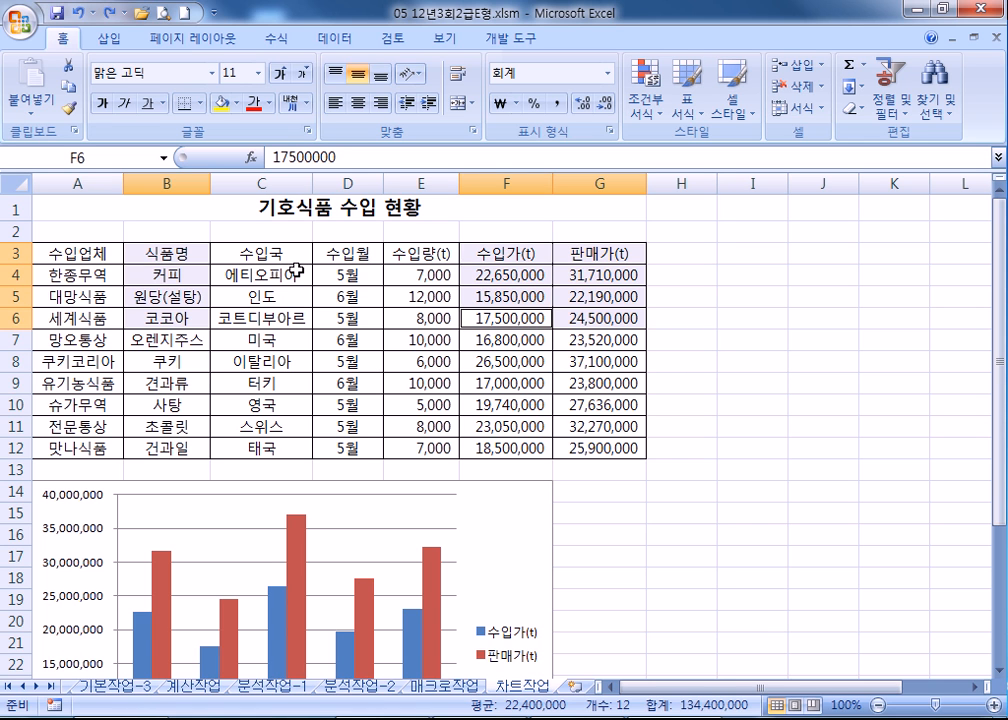
# - Insert a clustered column chart from B3:B5 and F3:G5, selected row by row, and delete that new chart
pyautogui.click(158, 252)
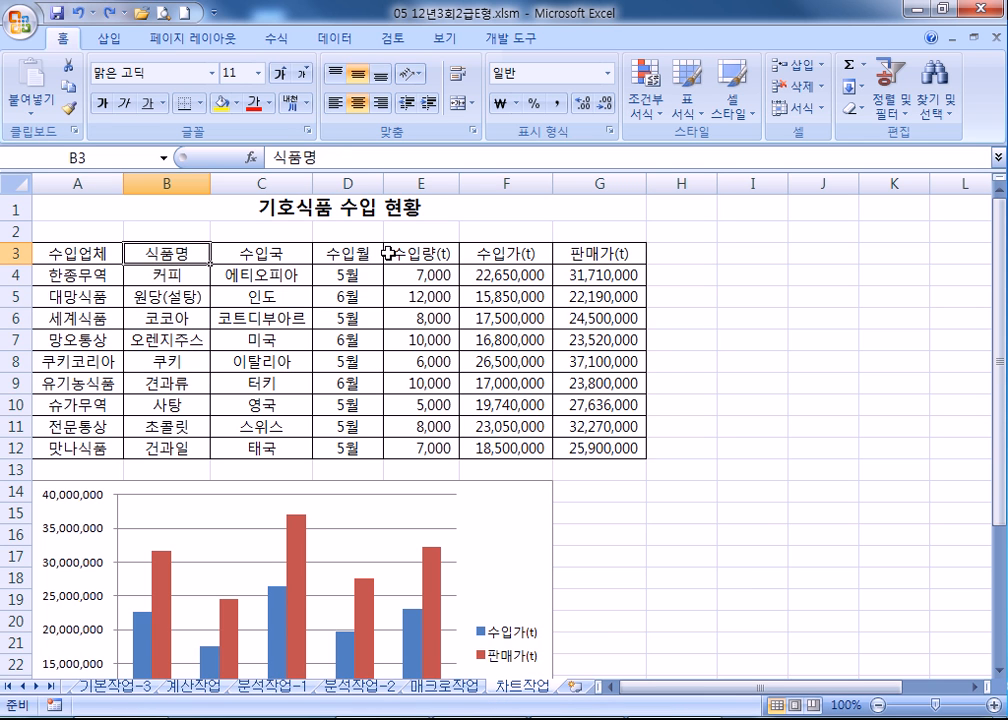
pyautogui.moveTo(490, 252); pyautogui.dragTo(592, 252)
pyautogui.keyDown('ctrl'); pyautogui.click(146, 268); pyautogui.keyUp('ctrl')
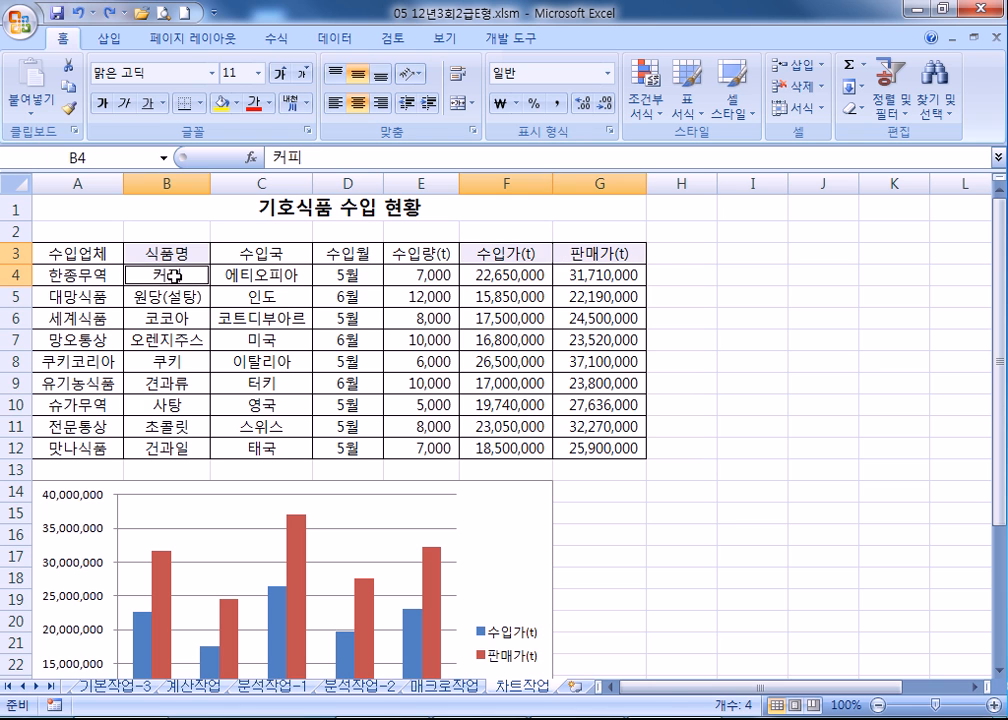
pyautogui.moveTo(495, 274); pyautogui.dragTo(580, 274)
pyautogui.keyDown('ctrl'); pyautogui.click(160, 296); pyautogui.keyUp('ctrl')
pyautogui.moveTo(510, 296); pyautogui.dragTo(575, 296)
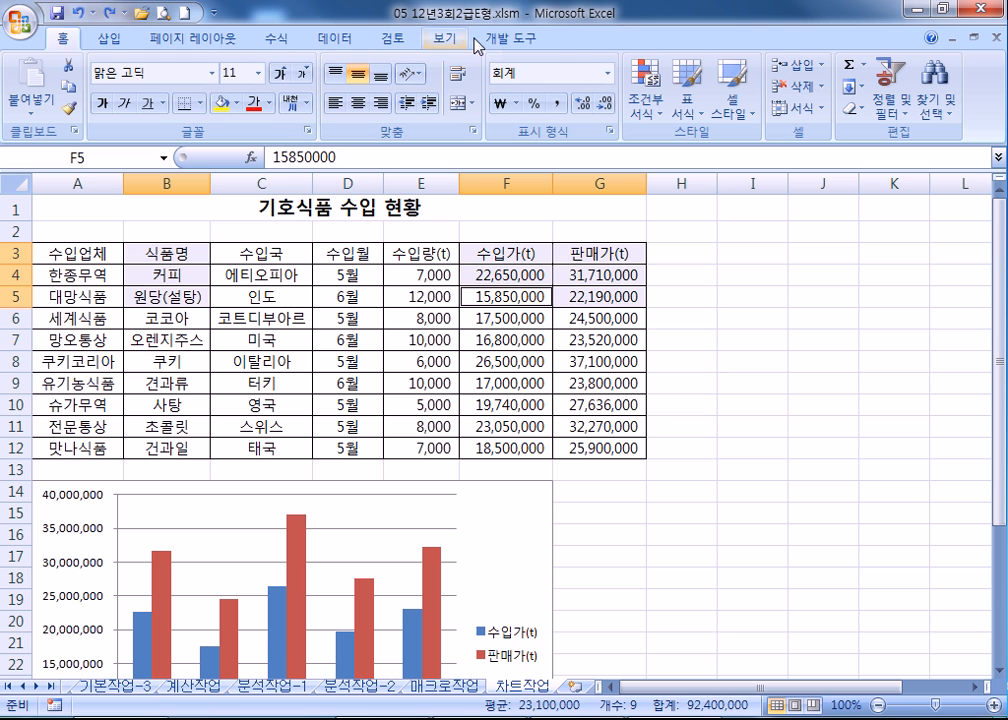
pyautogui.click(110, 38)
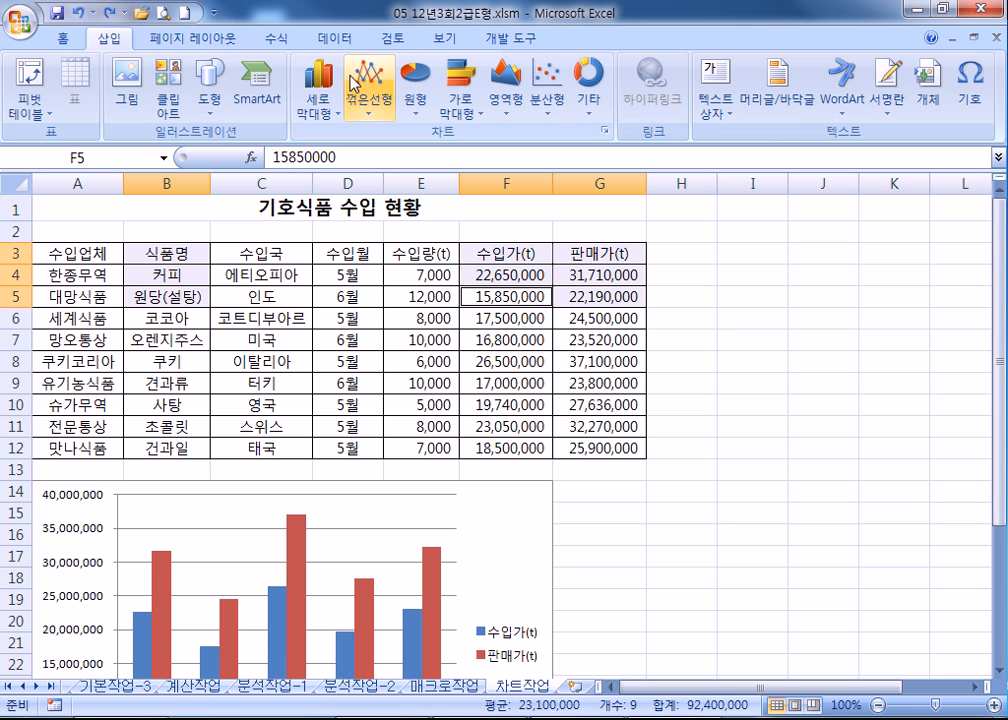
pyautogui.click(318, 95)
pyautogui.click(319, 170)
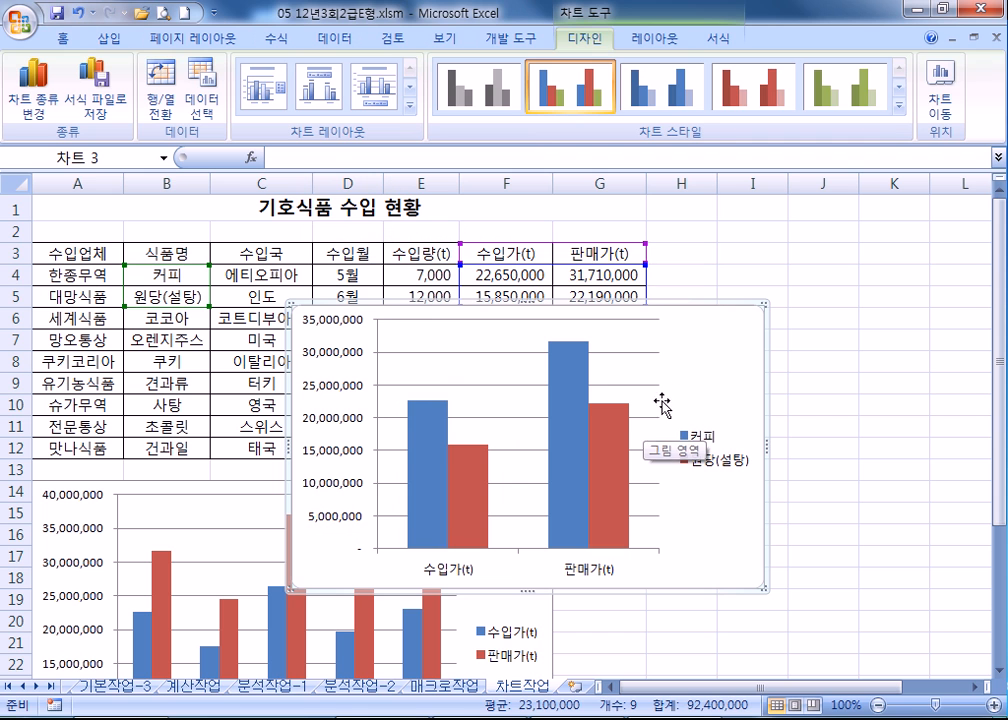
pyautogui.press('Delete')
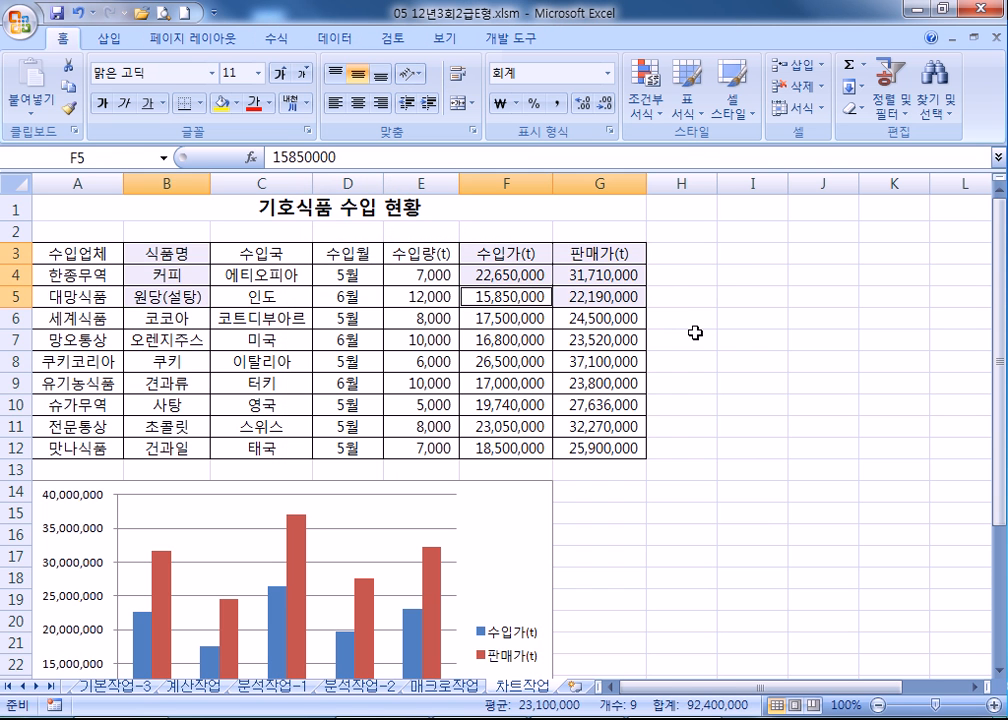
pyautogui.click(757, 337)
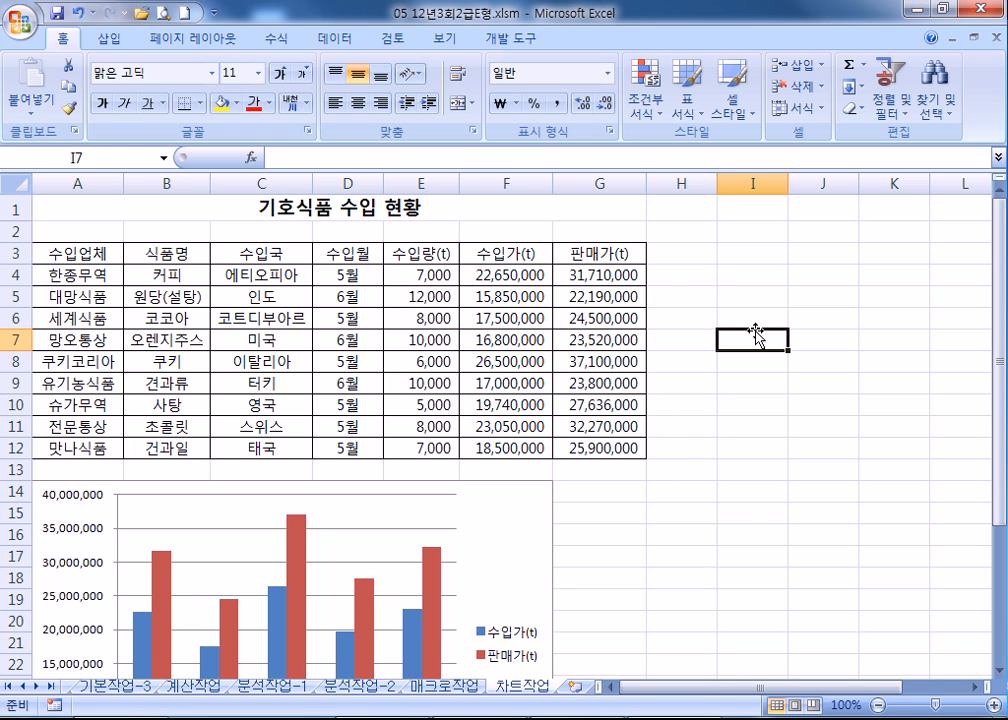
# - On the 분석작업-2 sheet, examine the 상여금비율 cell B17, the 실지급액 cells H5, H7 and H9, and the formula in E4
pyautogui.hotkey('ctrl', 'pageup')
pyautogui.hotkey('ctrl', 'pageup')
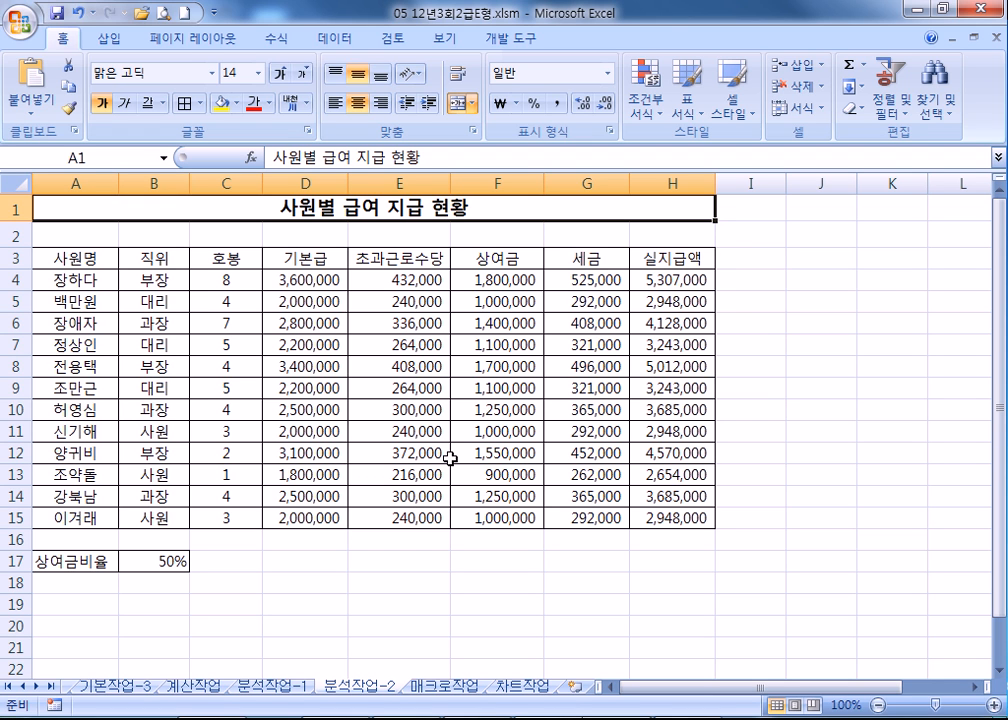
pyautogui.click(151, 560)
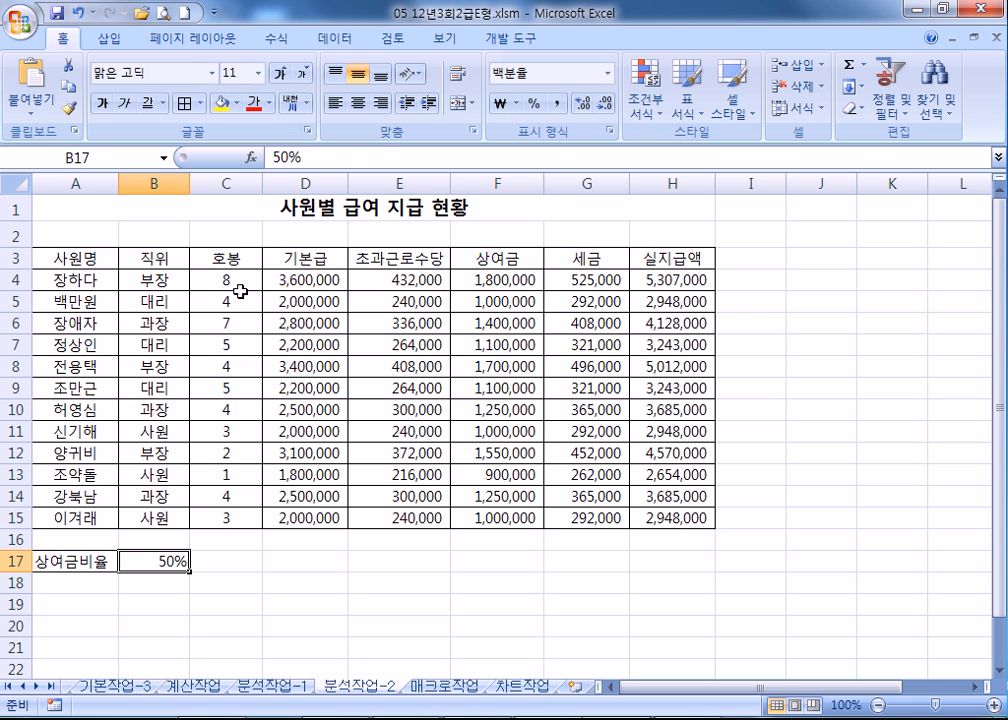
pyautogui.click(665, 302)
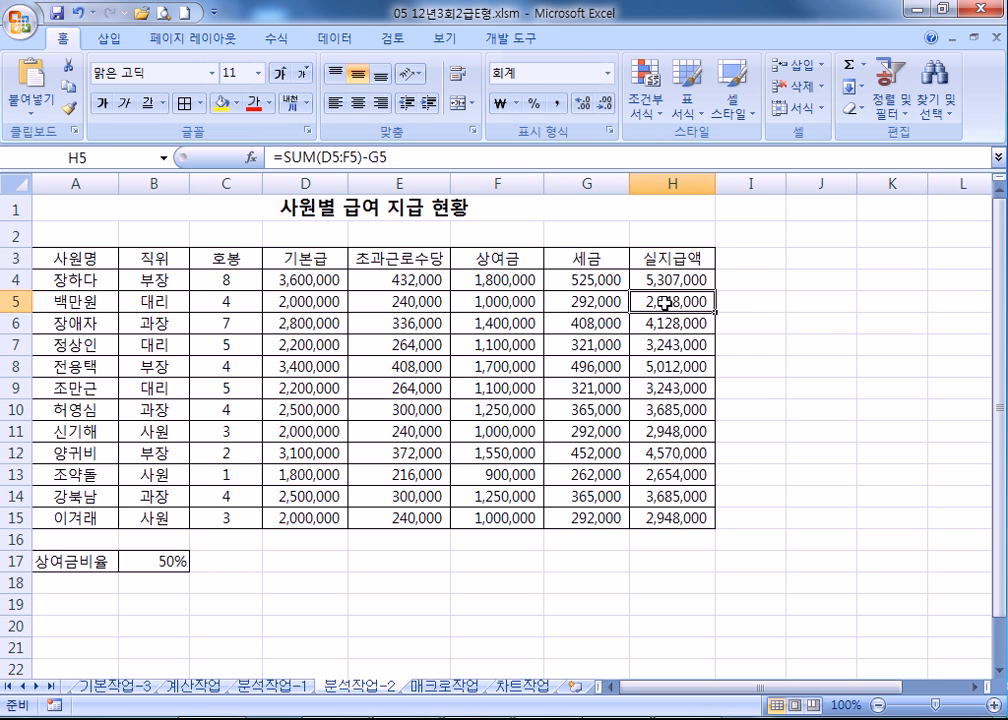
pyautogui.keyDown('ctrl'); pyautogui.click(641, 345); pyautogui.keyUp('ctrl')
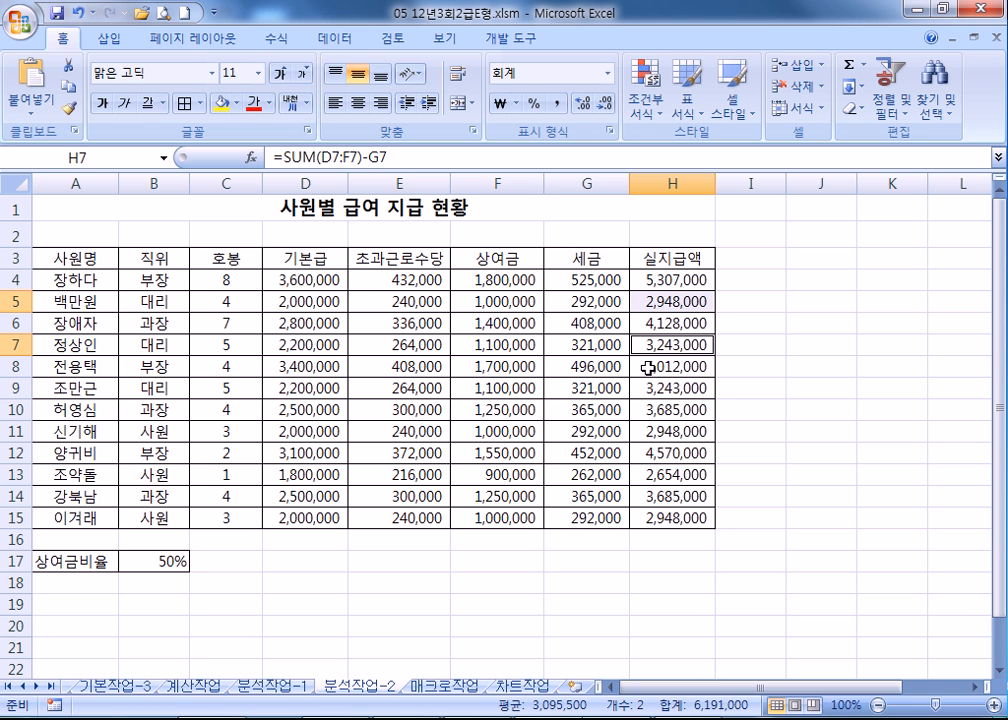
pyautogui.keyDown('ctrl'); pyautogui.click(652, 386); pyautogui.keyUp('ctrl')
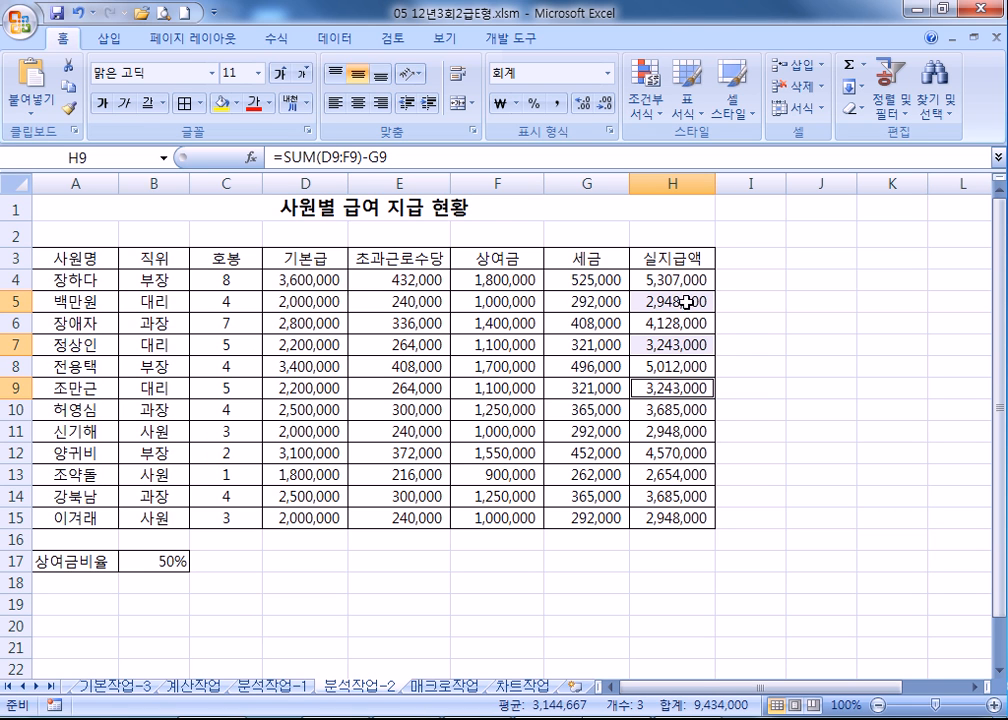
pyautogui.press('Return')
pyautogui.press('Return')
pyautogui.press('Return')
pyautogui.click(250, 280)
pyautogui.click(394, 279)
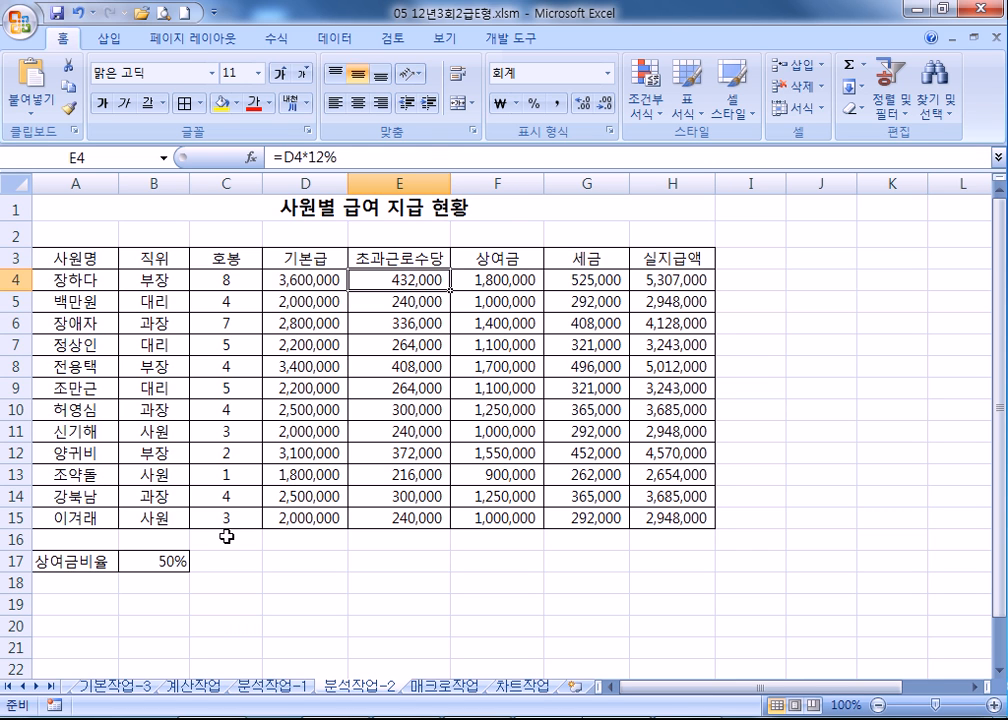
# - Define the name 상여금비율 for cell B17
pyautogui.click(161, 556)
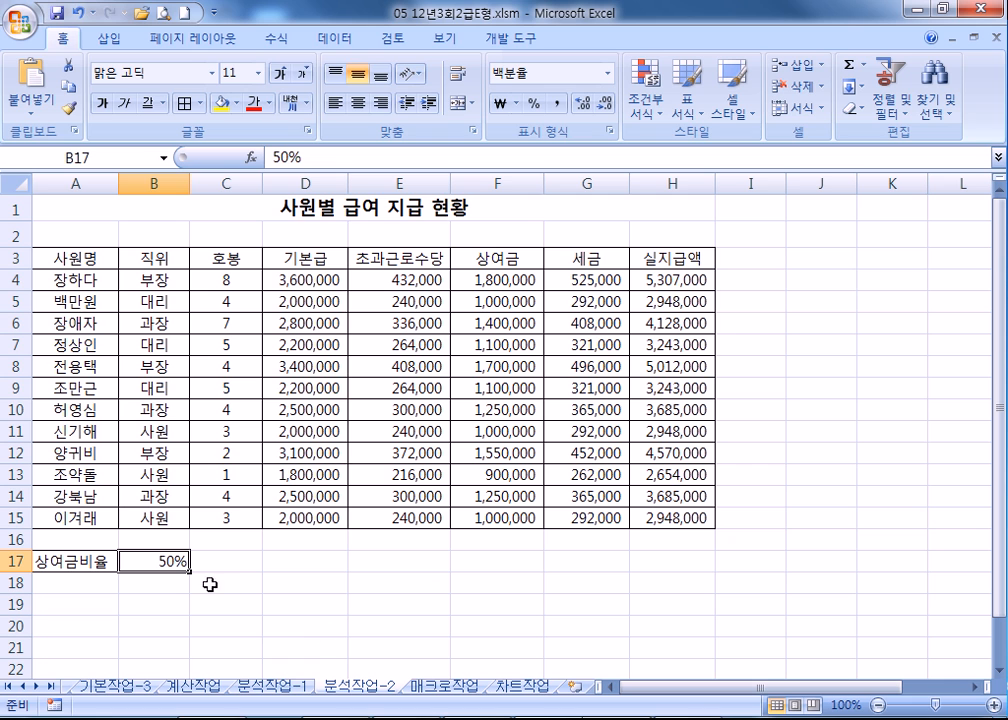
pyautogui.click(131, 160)
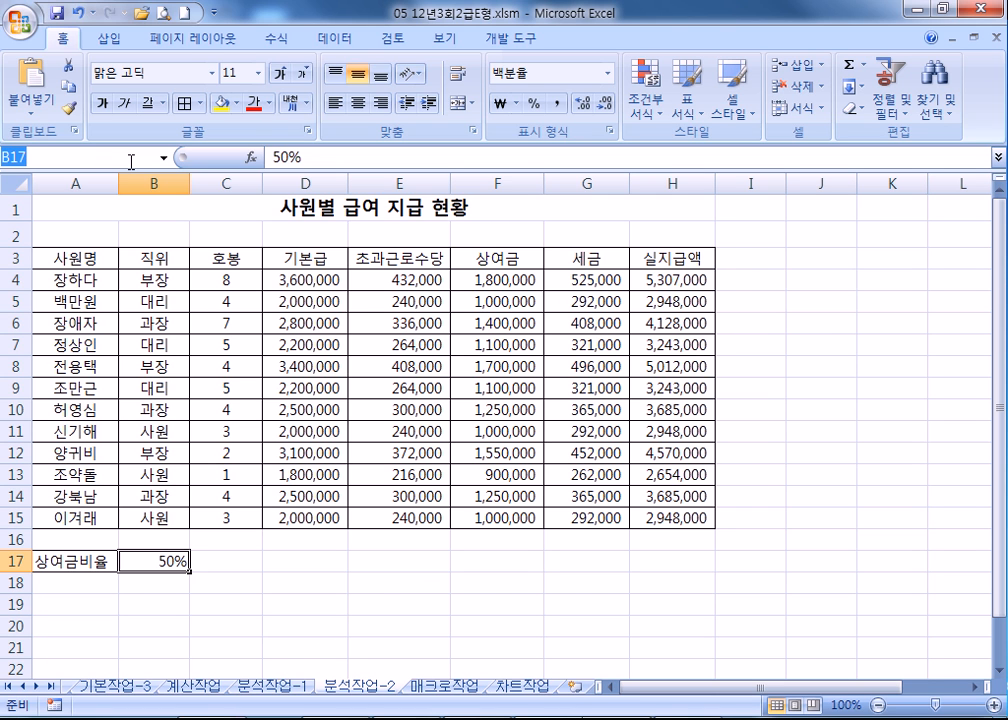
pyautogui.write('상여그')
pyautogui.write('금비율')
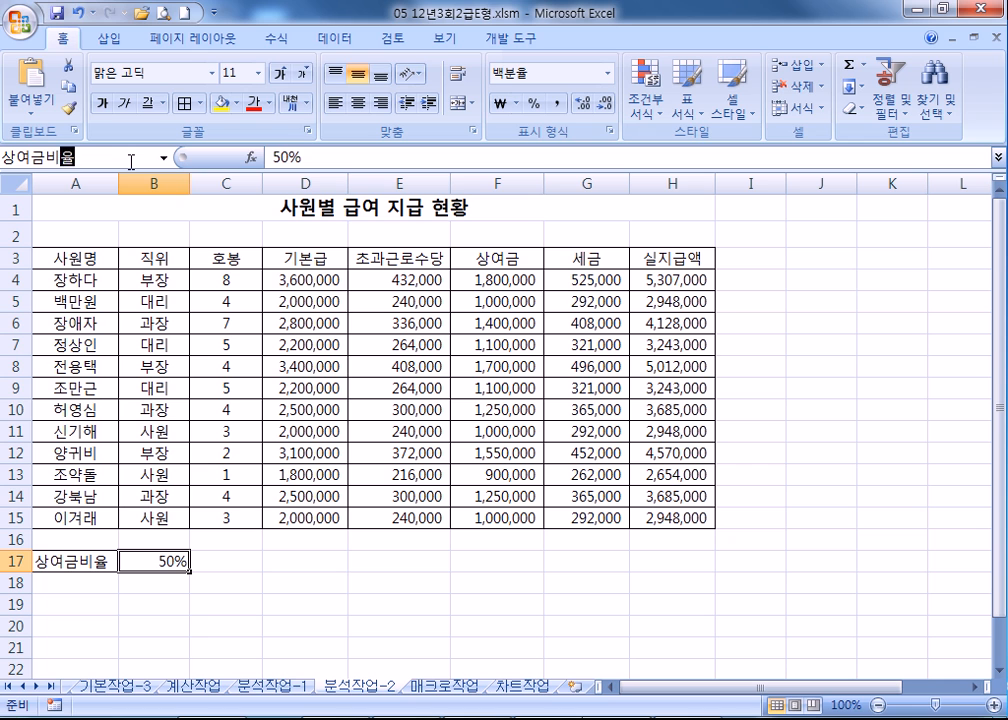
pyautogui.press('Return')
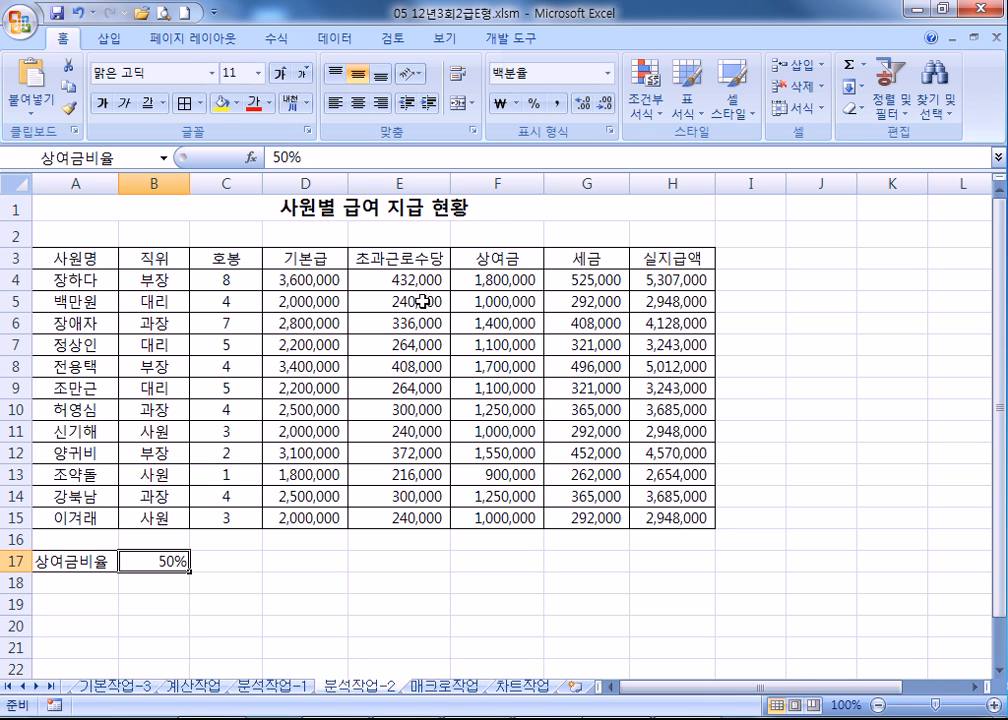
# - Name the 실지급액 cells H5, H7 and H9 each after the employee listed in column A of the same row
pyautogui.click(672, 301)
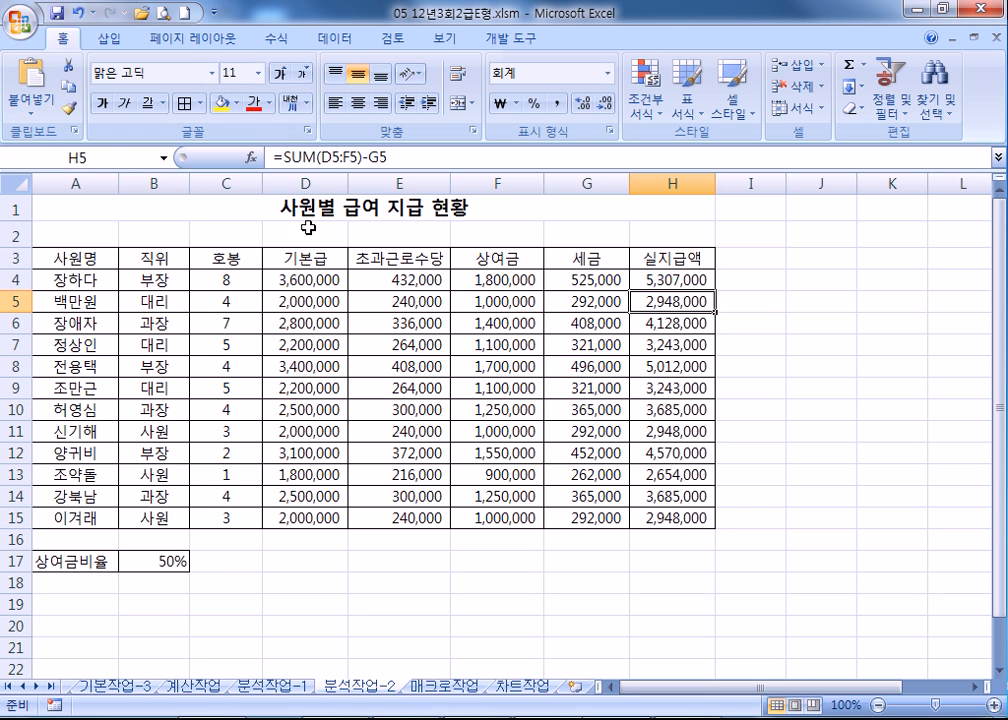
pyautogui.click(107, 157)
pyautogui.write('백만원')
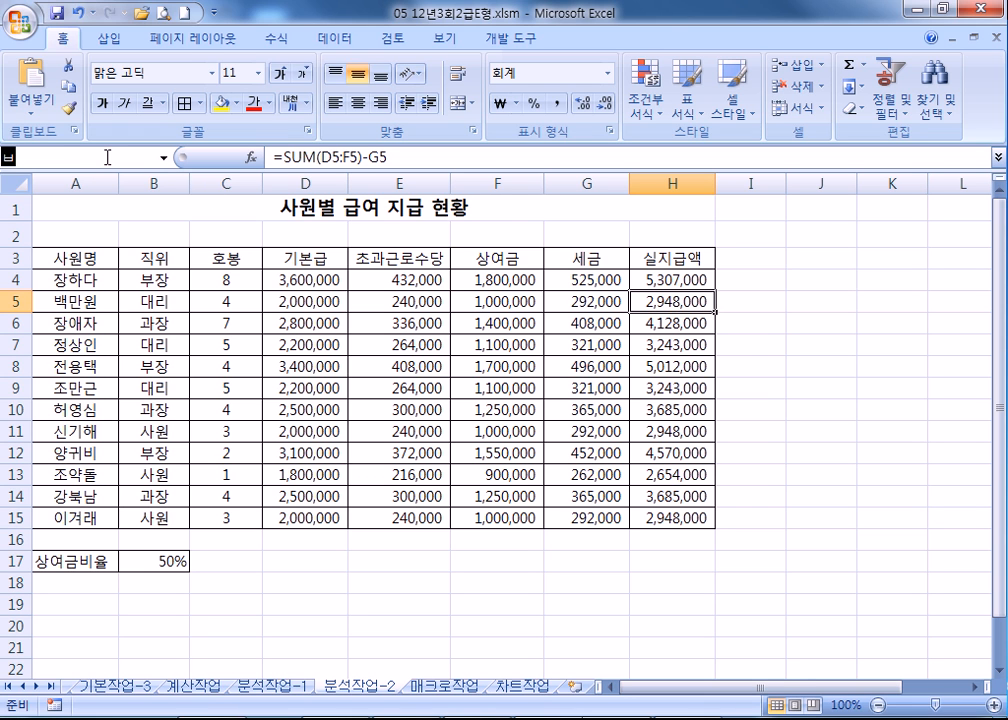
pyautogui.press('Return')
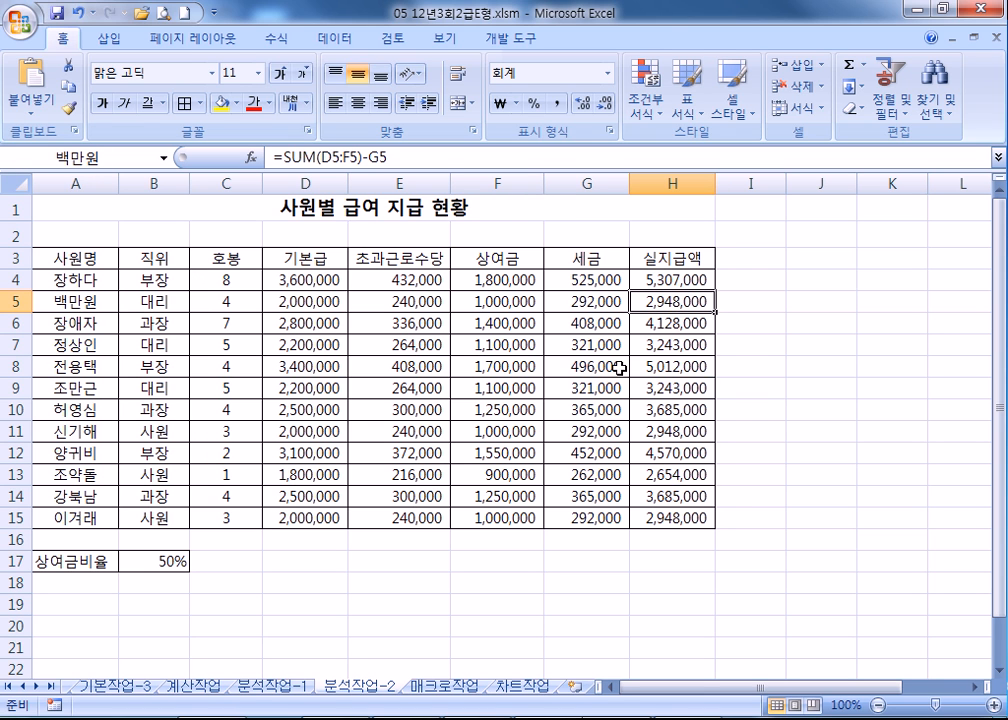
pyautogui.click(670, 347)
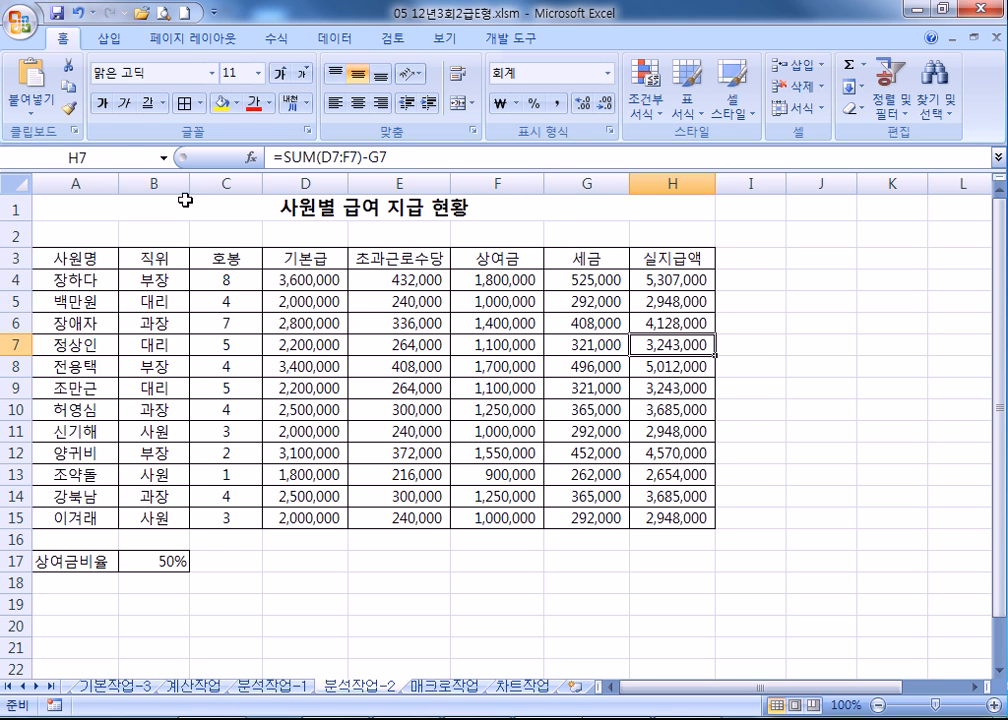
pyautogui.click(123, 160)
pyautogui.write('정ㅅ상인')
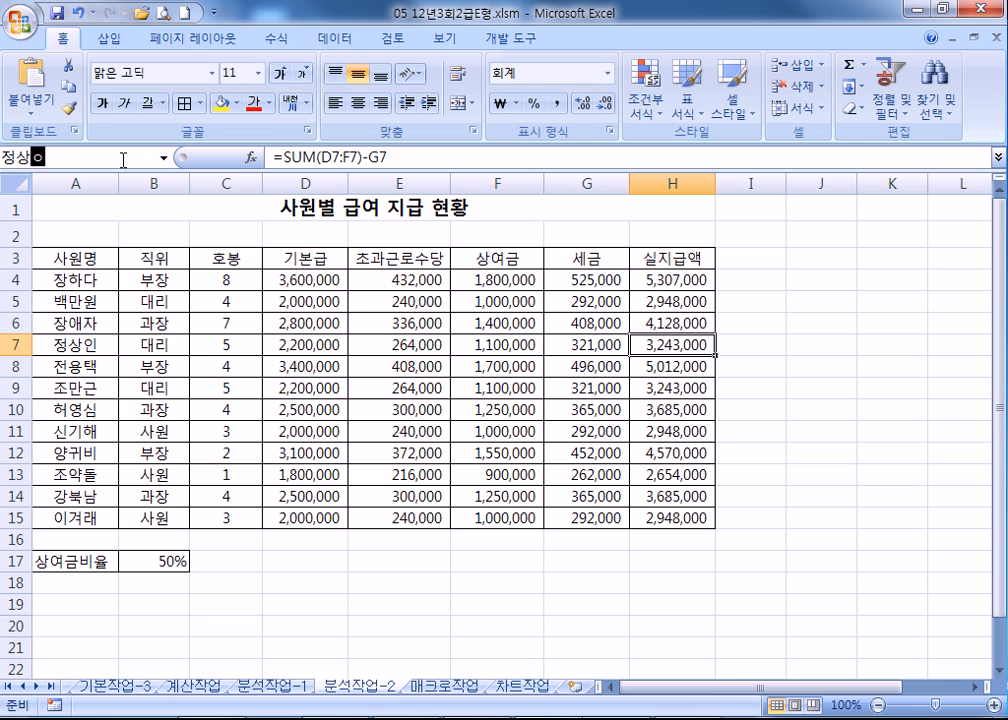
pyautogui.press('Return')
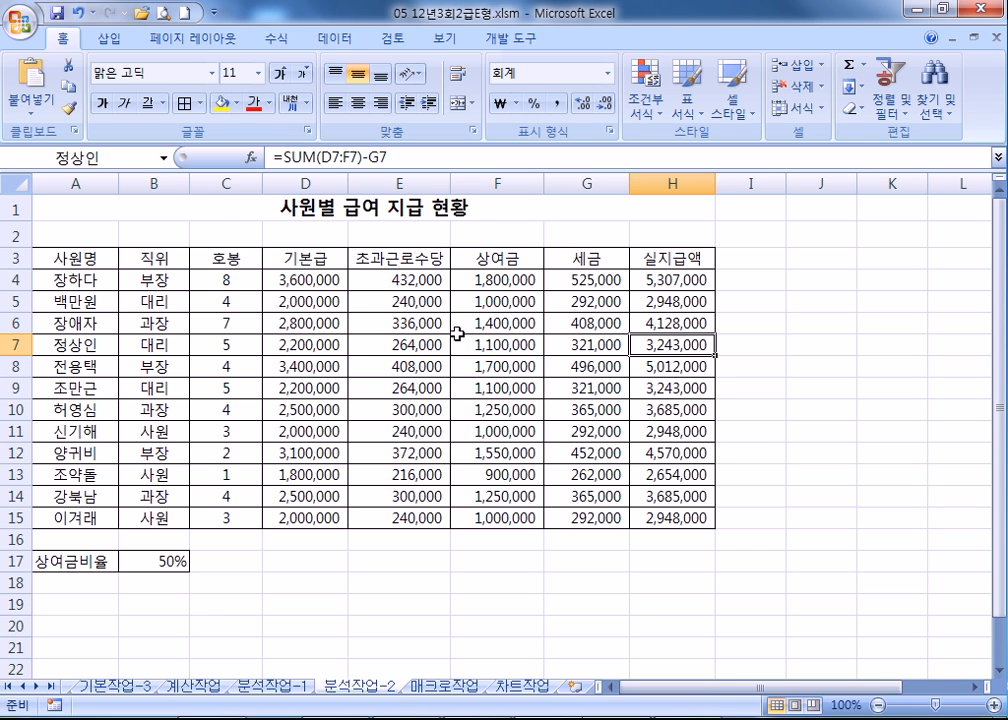
pyautogui.click(652, 386)
pyautogui.click(107, 157)
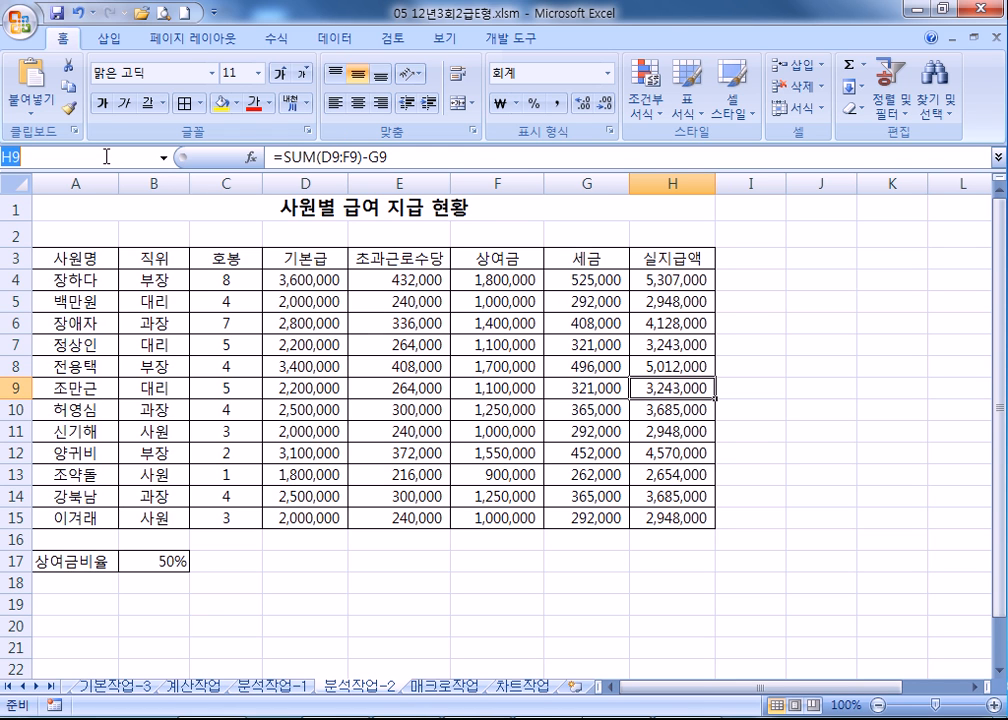
pyautogui.write('조만근')
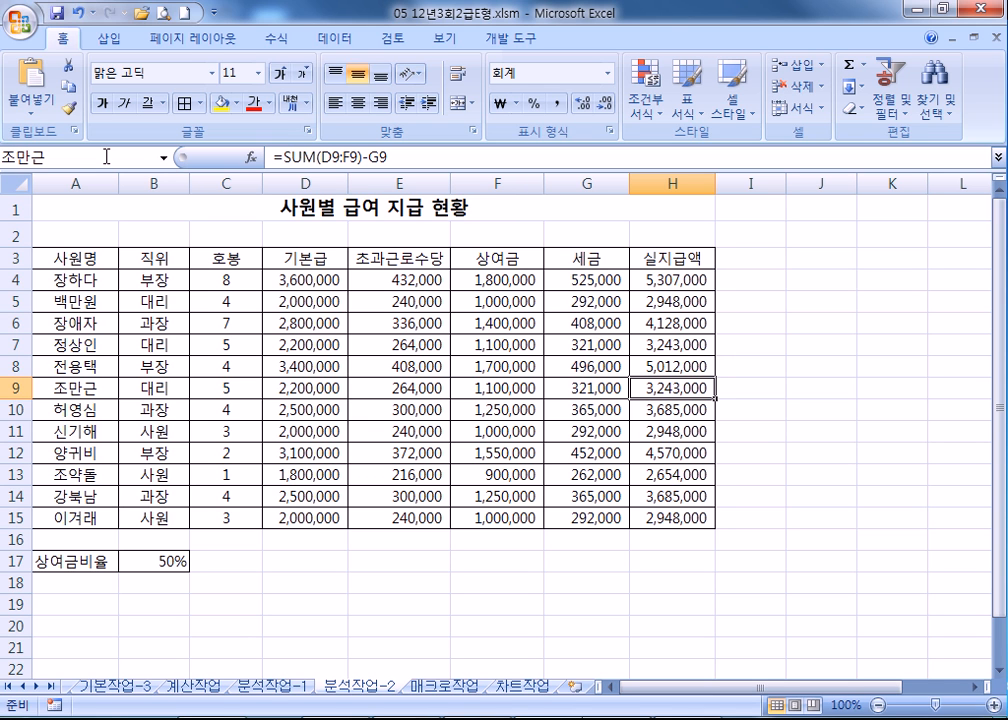
pyautogui.press('Return')
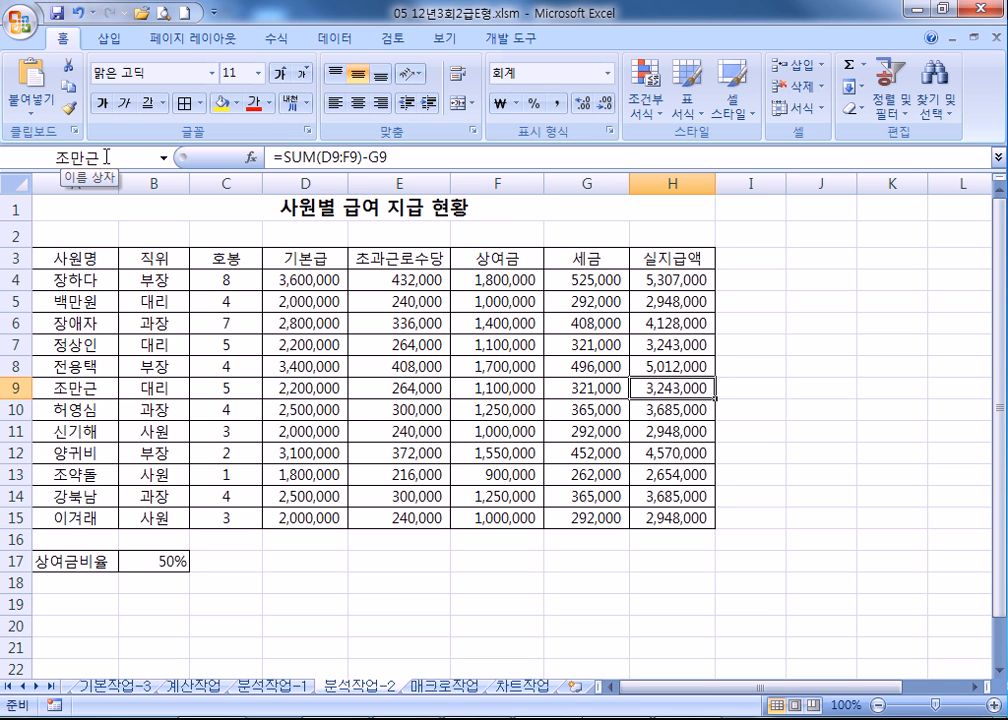
# - Add a scenario named 비율증가 with B17 as the changing cell and 0.6 as the 상여금비율 value
pyautogui.click(240, 431)
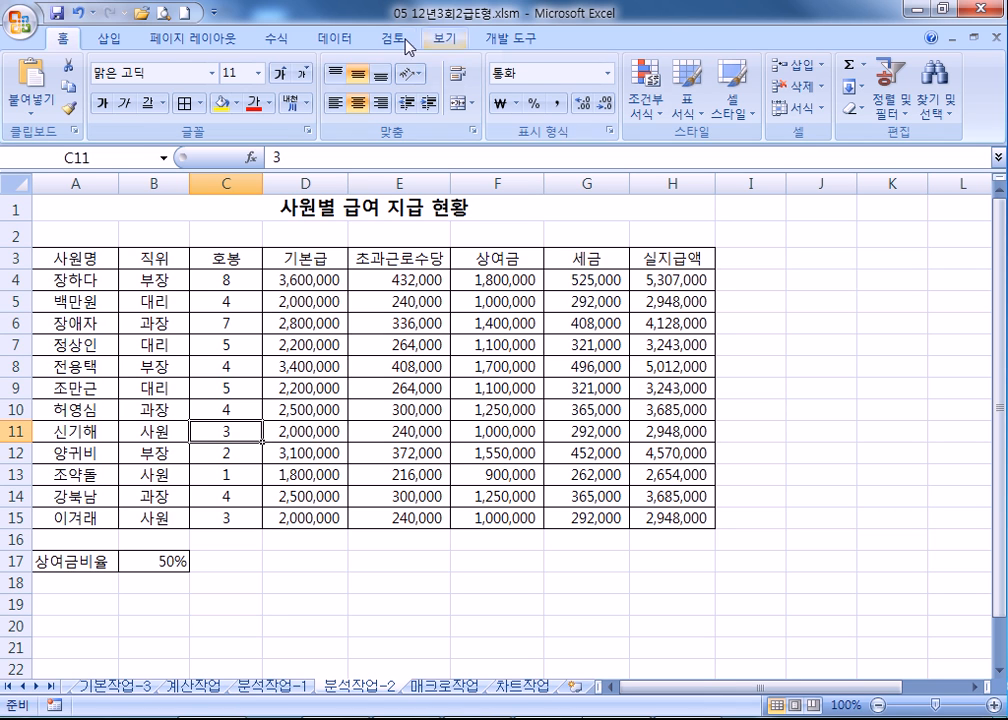
pyautogui.click(348, 42)
pyautogui.click(810, 100)
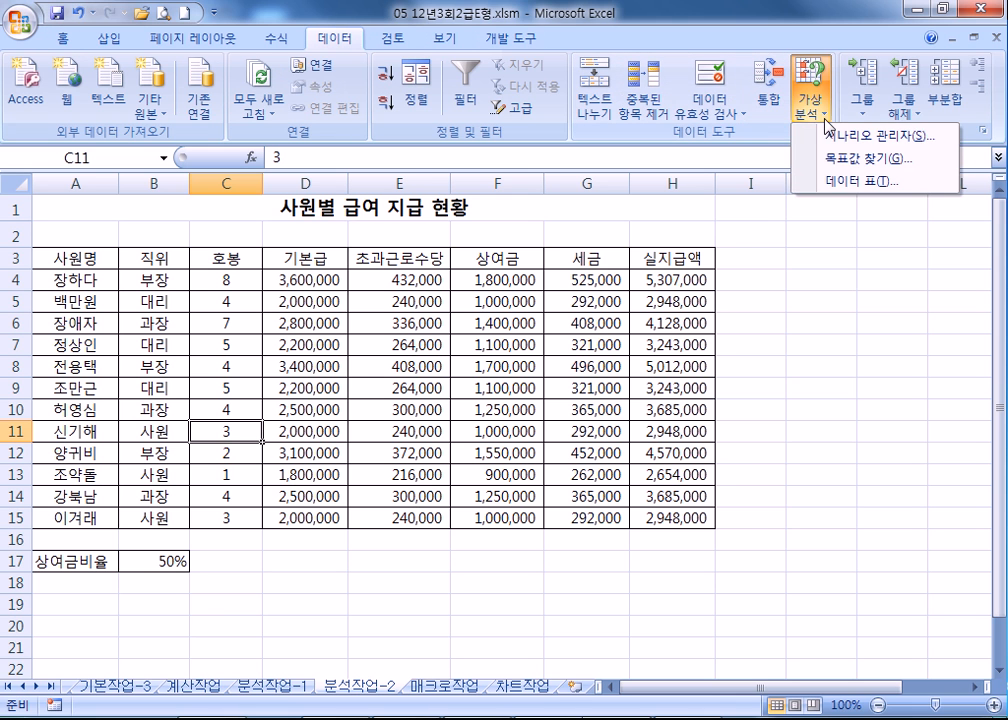
pyautogui.click(845, 137)
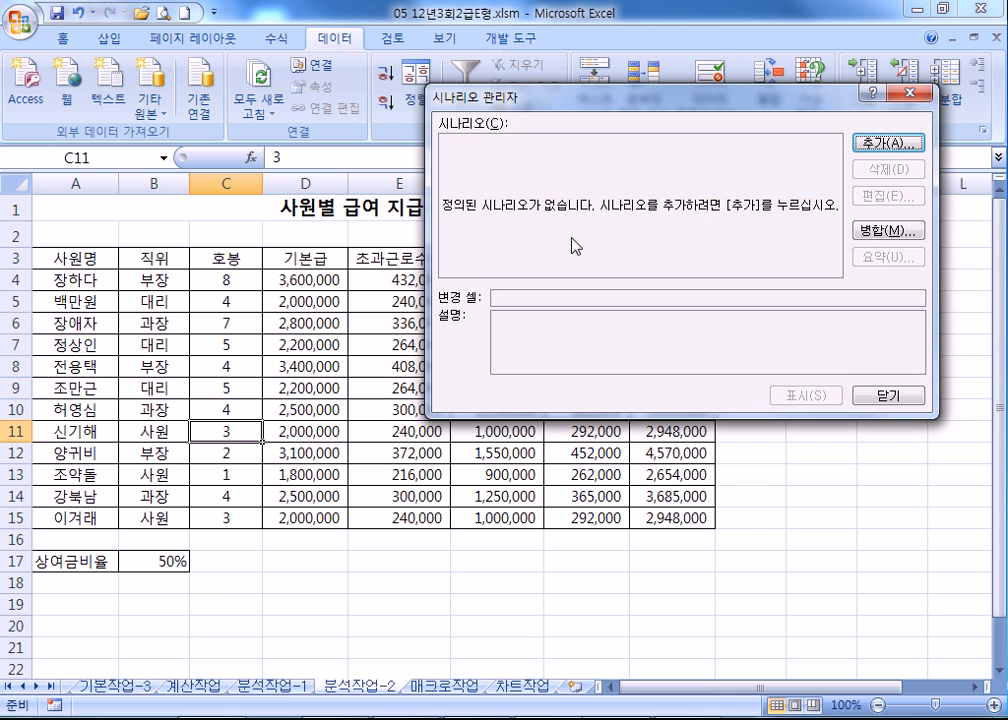
pyautogui.click(883, 146)
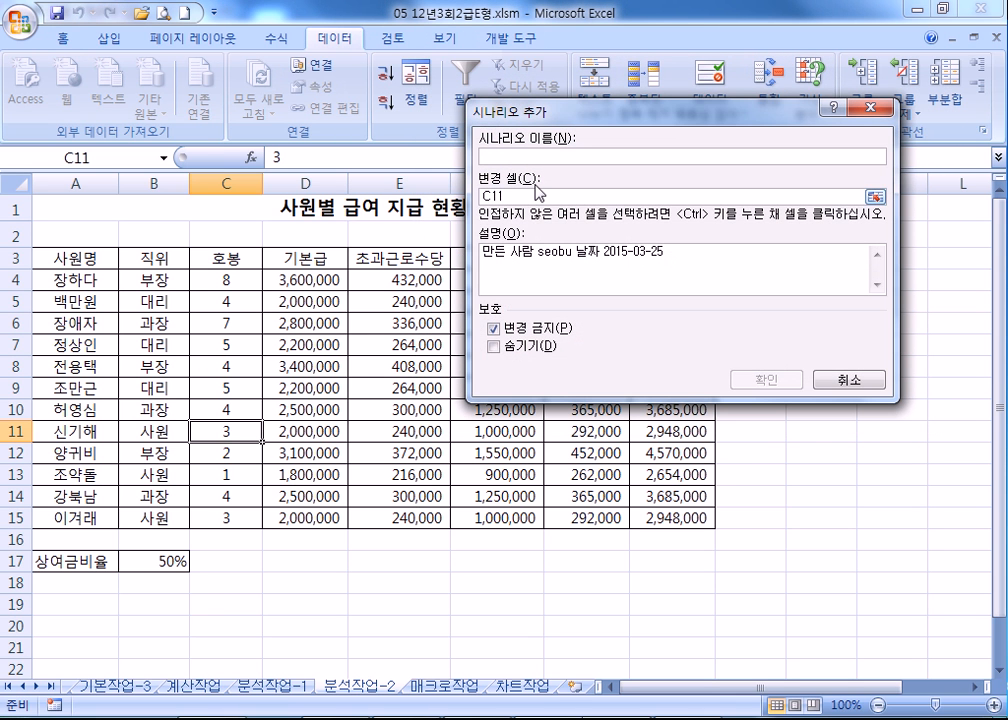
pyautogui.write('비율증가')
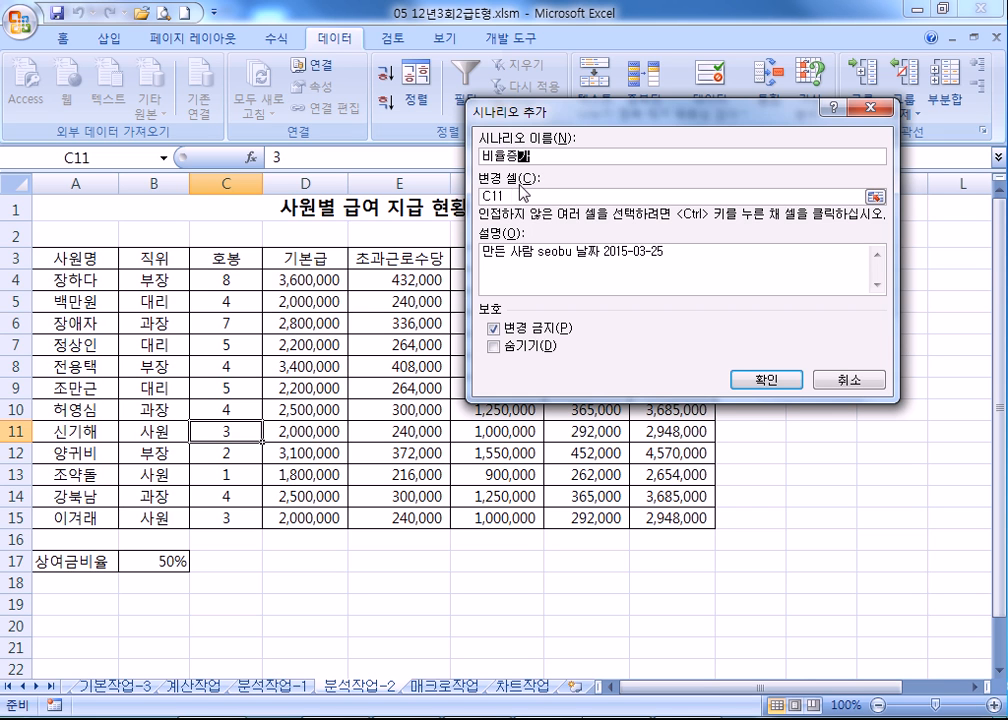
pyautogui.press('Tab')
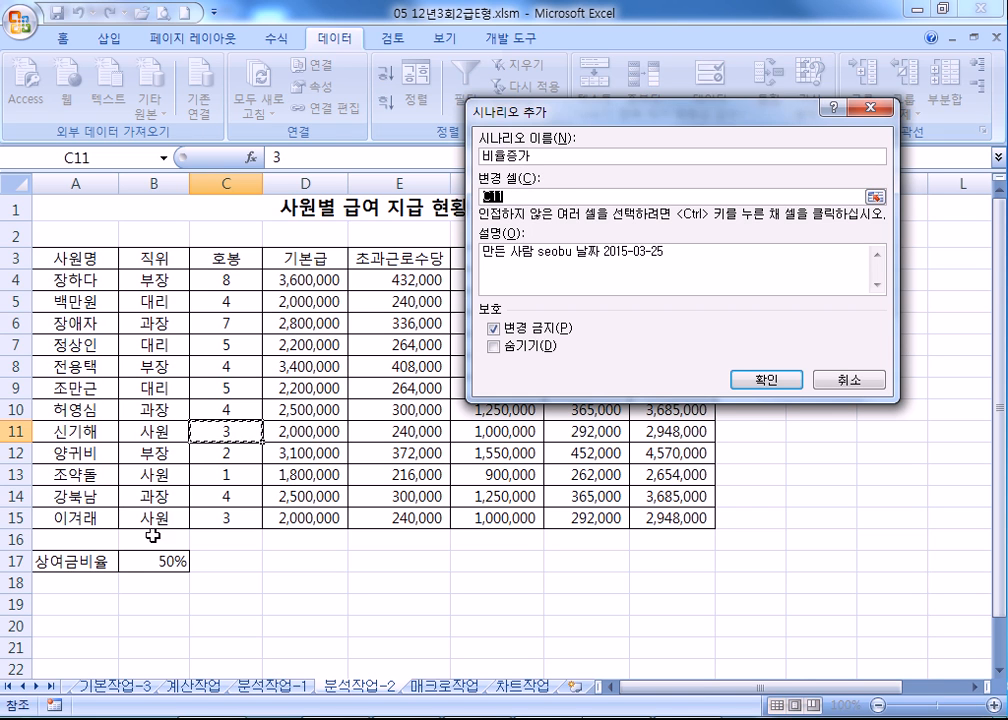
pyautogui.click(153, 563)
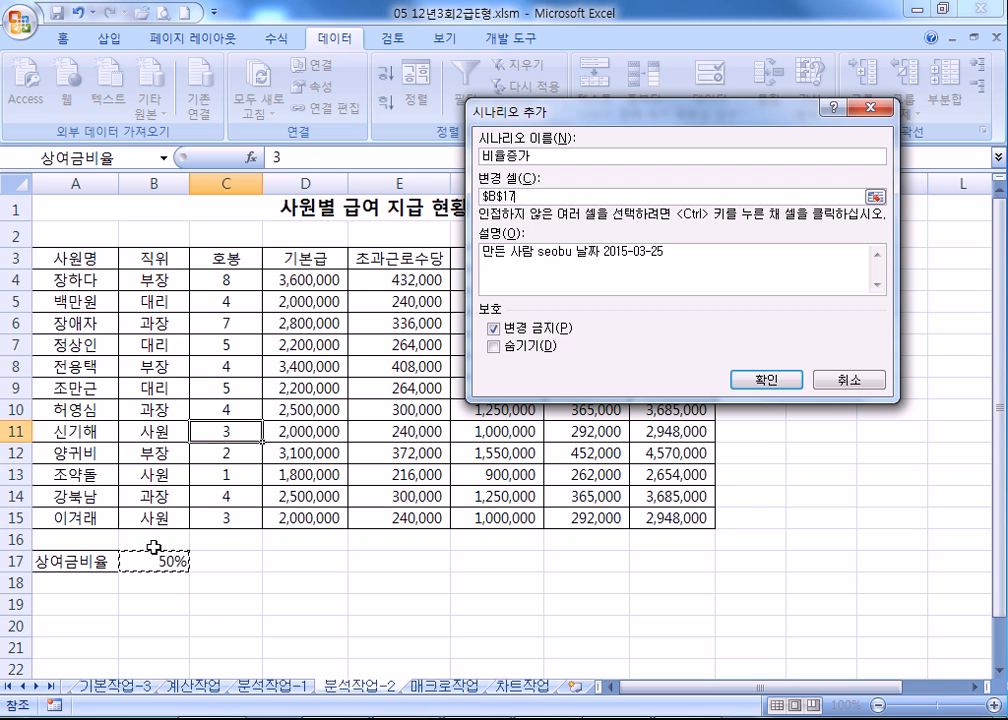
pyautogui.scroll(-3, 153, 565)
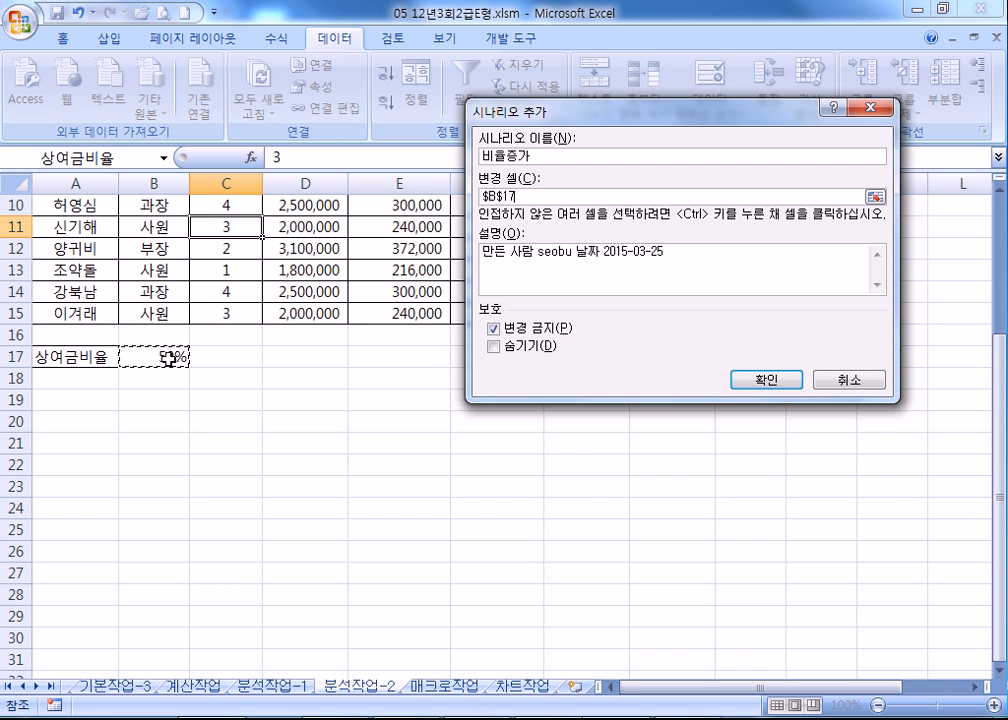
pyautogui.scroll(3, 168, 355)
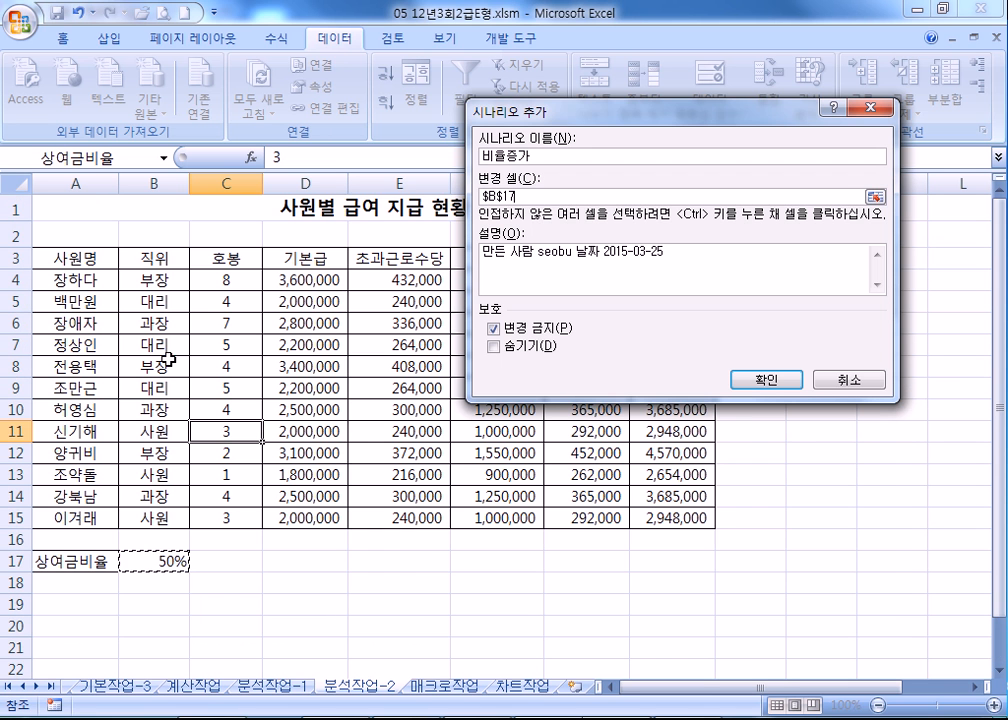
pyautogui.click(766, 381)
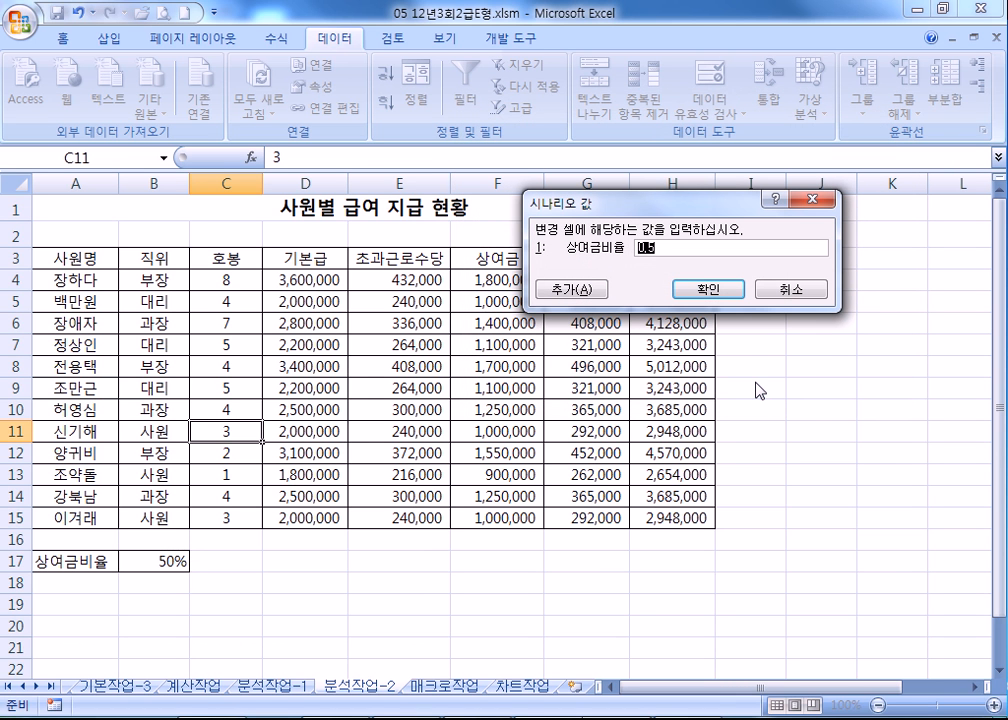
pyautogui.write('0.6')
# - Add a second scenario named 비율인하 for the same changing cell, with a 상여금비율 value of 0.4
pyautogui.click(565, 288)
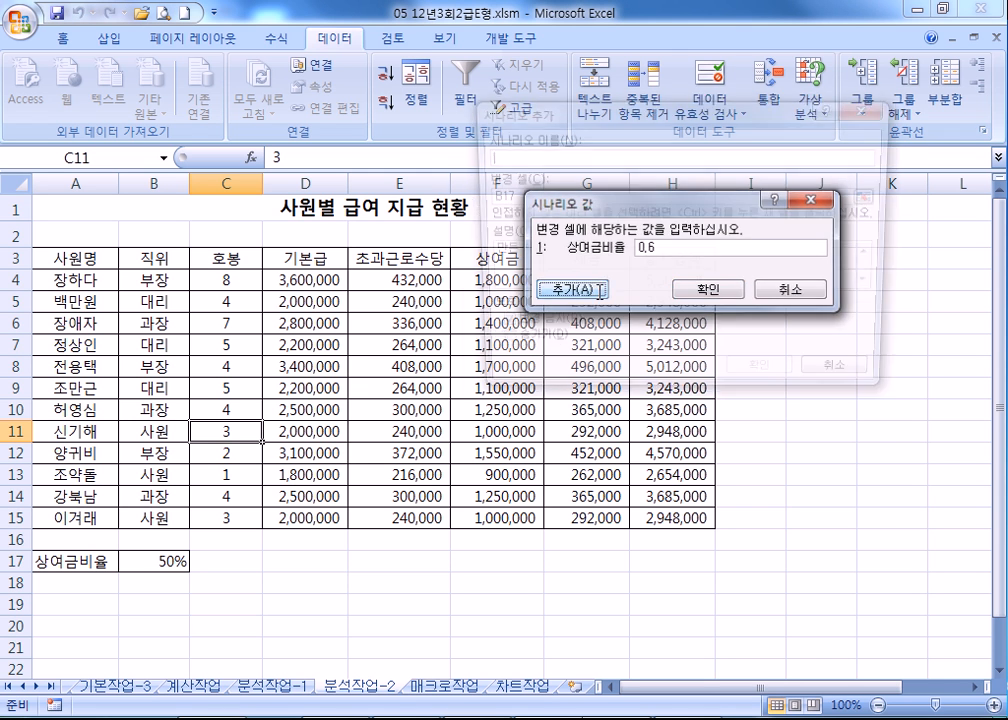
pyautogui.write('비율인하')
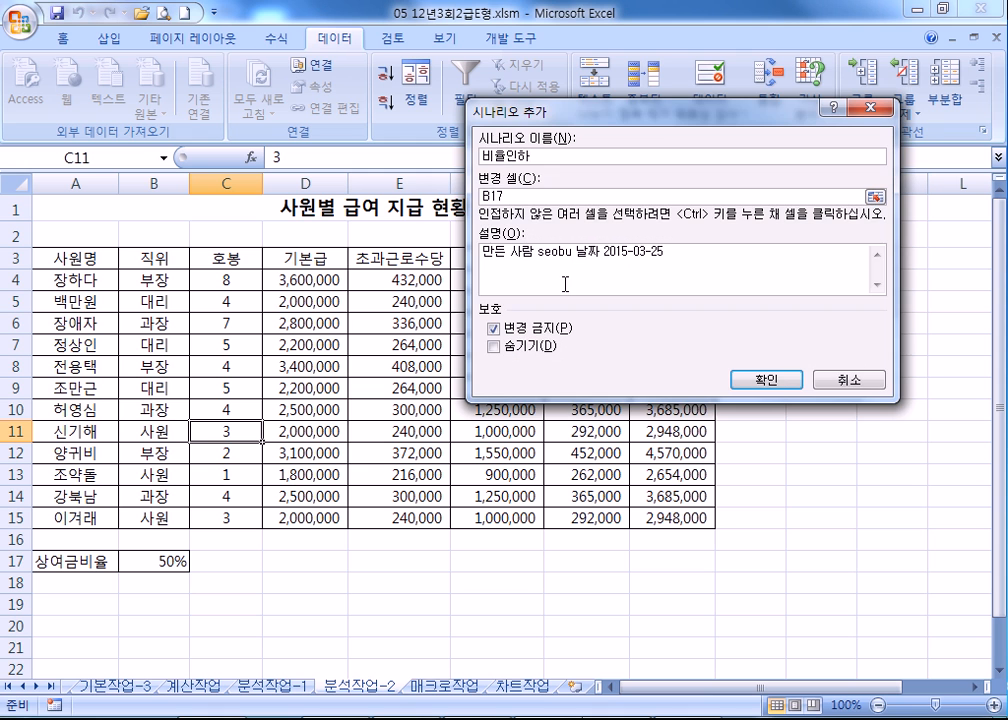
pyautogui.press('Return')
pyautogui.write('0.4')
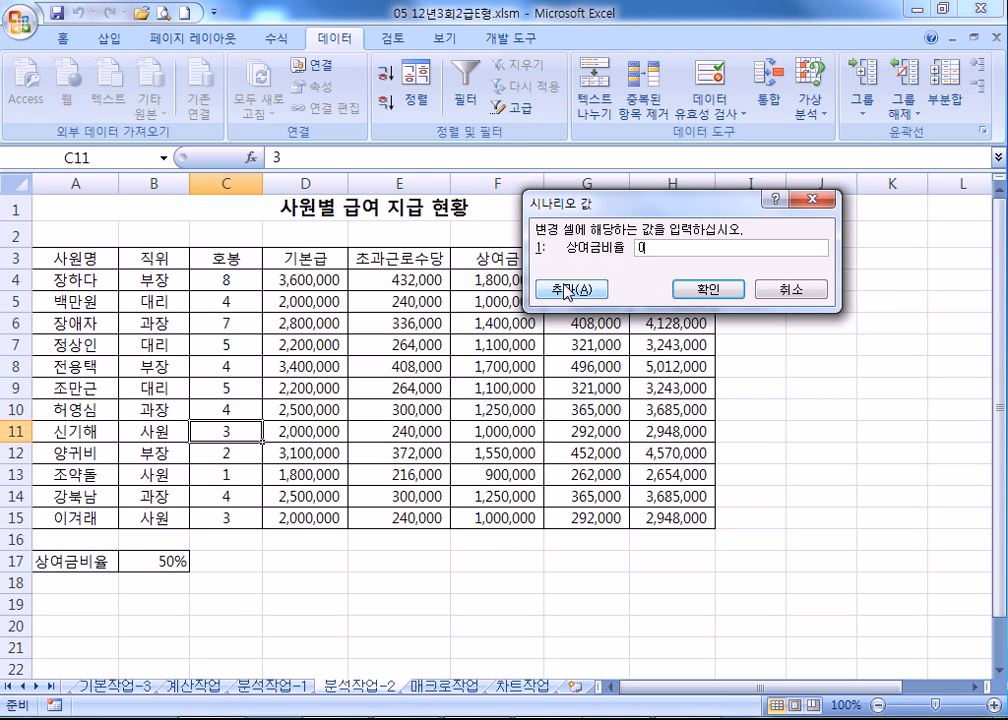
pyautogui.click(711, 289)
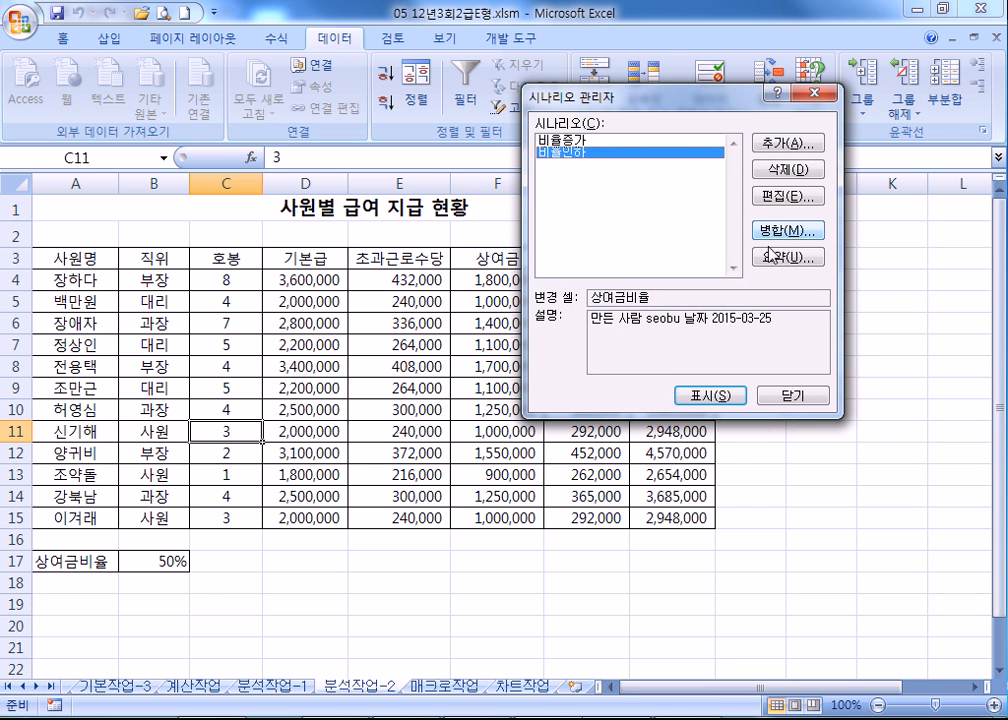
# - Create a scenario summary report (시나리오 요약) with H5, H7 and H9 as the result cells
pyautogui.moveTo(660, 97); pyautogui.dragTo(290, 130)
pyautogui.click(425, 290)
pyautogui.moveTo(300, 209); pyautogui.dragTo(864, 181)
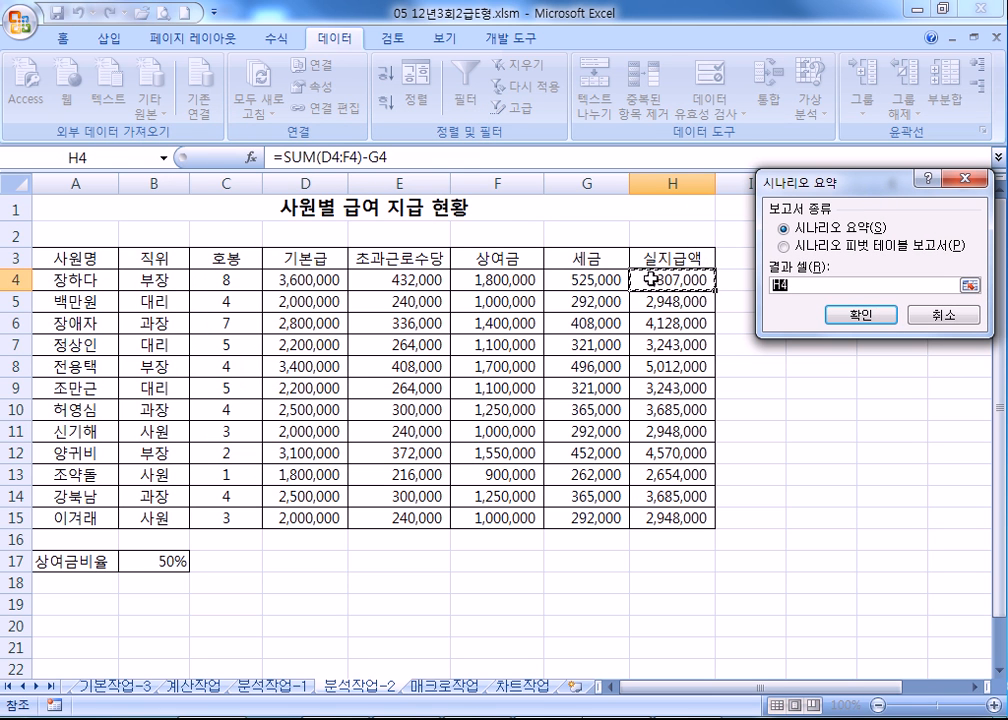
pyautogui.click(662, 302)
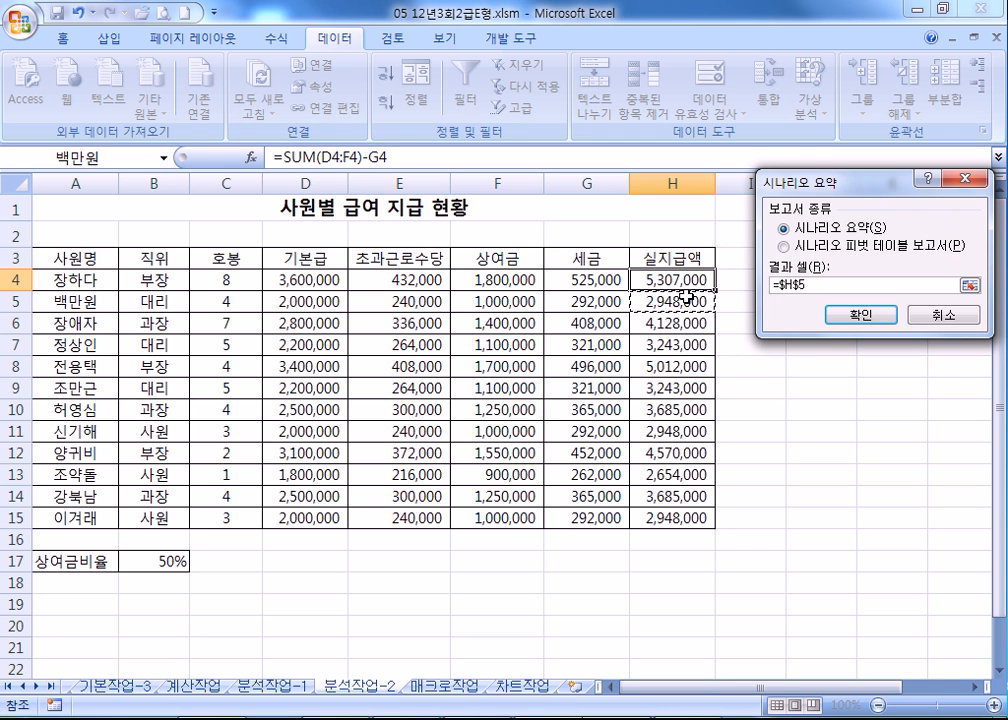
pyautogui.keyDown('ctrl'); pyautogui.click(679, 346); pyautogui.keyUp('ctrl')
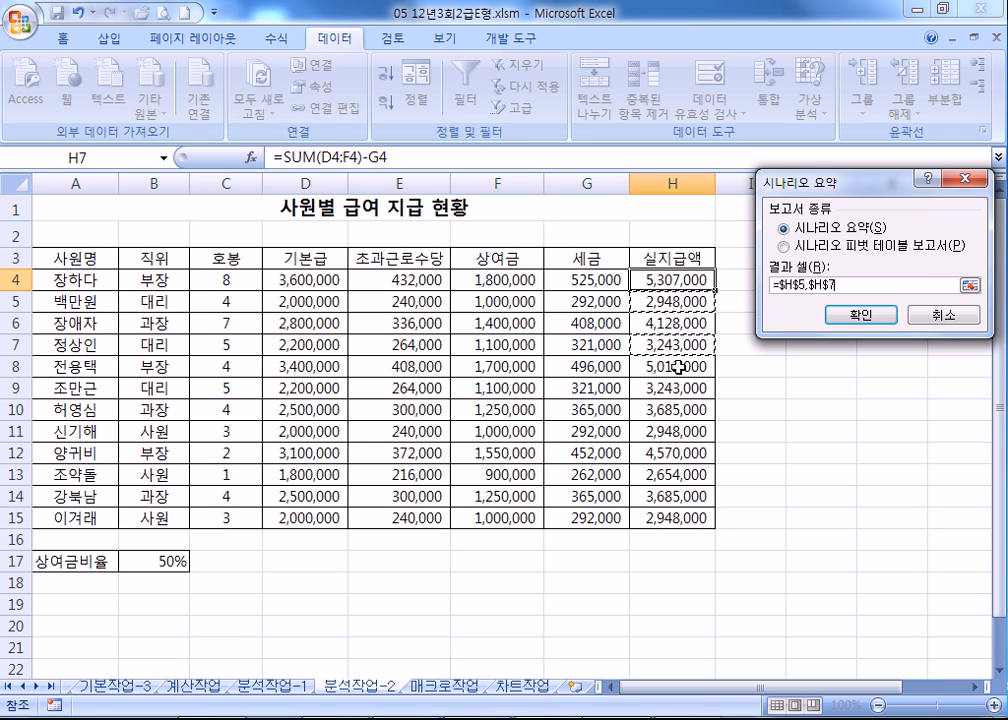
pyautogui.keyDown('ctrl'); pyautogui.click(676, 386); pyautogui.keyUp('ctrl')
pyautogui.click(866, 316)
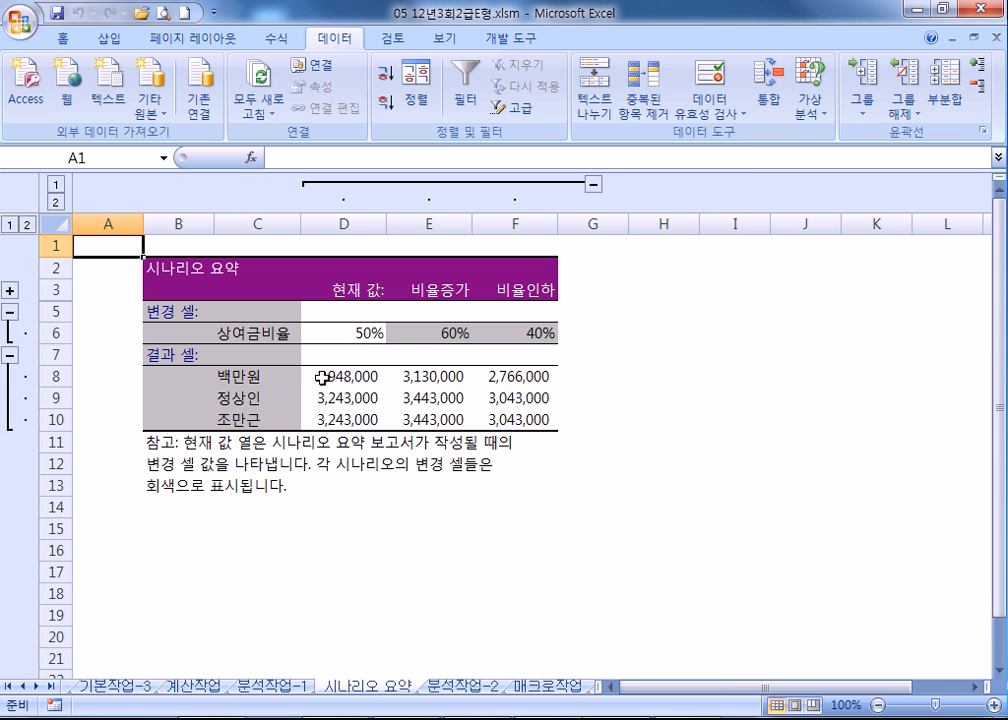
# - Compare the 상여금비율 and result values for the current, 비율증가 and 비율인하 columns in the scenario summary
pyautogui.click(337, 332)
pyautogui.moveTo(340, 376); pyautogui.dragTo(340, 420)
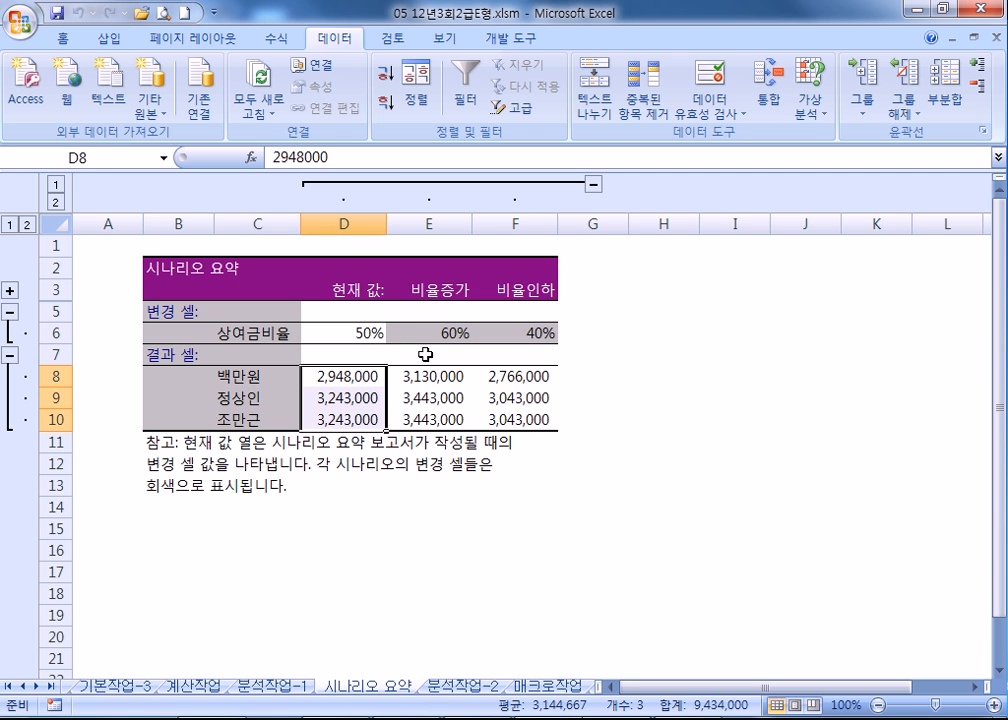
pyautogui.click(345, 330)
pyautogui.click(437, 333)
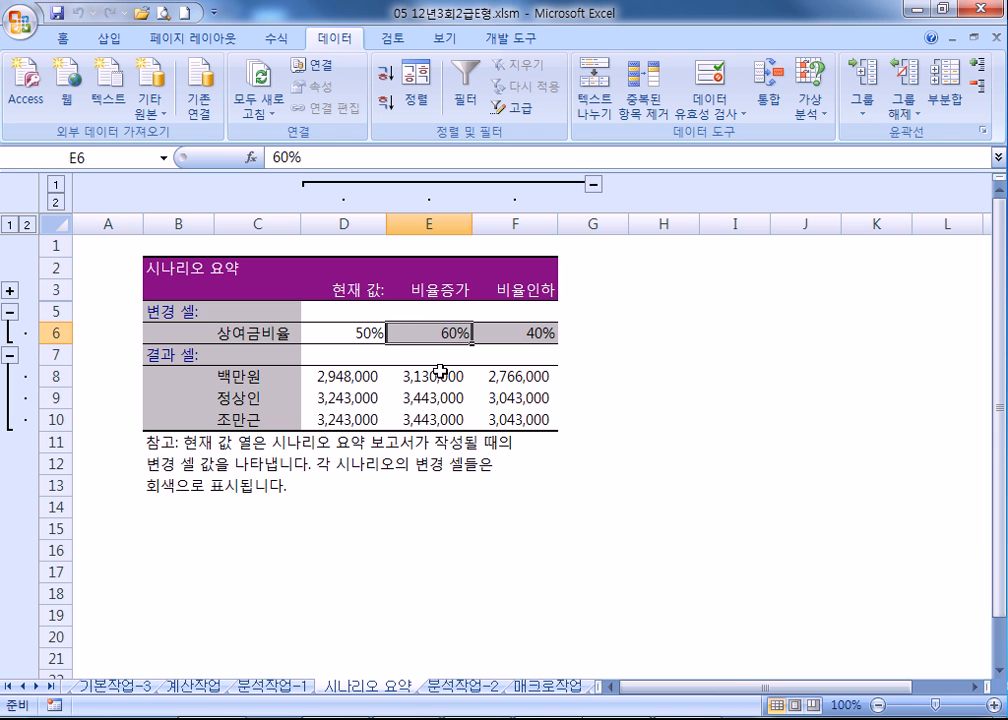
pyautogui.moveTo(437, 378); pyautogui.dragTo(441, 420)
pyautogui.click(508, 333)
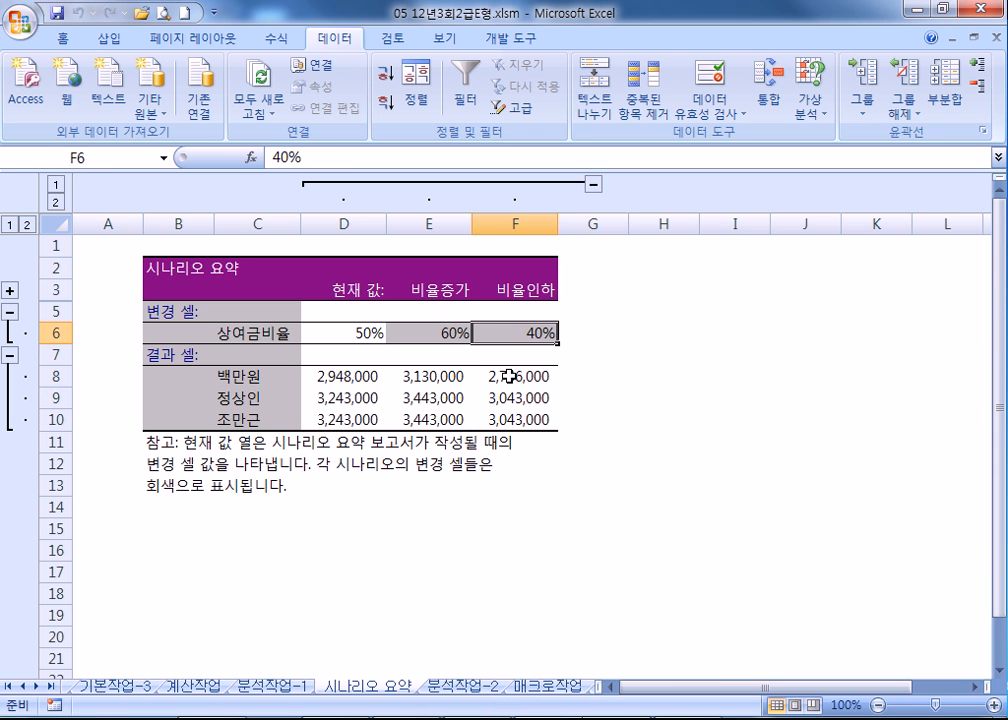
pyautogui.moveTo(513, 378); pyautogui.dragTo(513, 420)
pyautogui.click(340, 336)
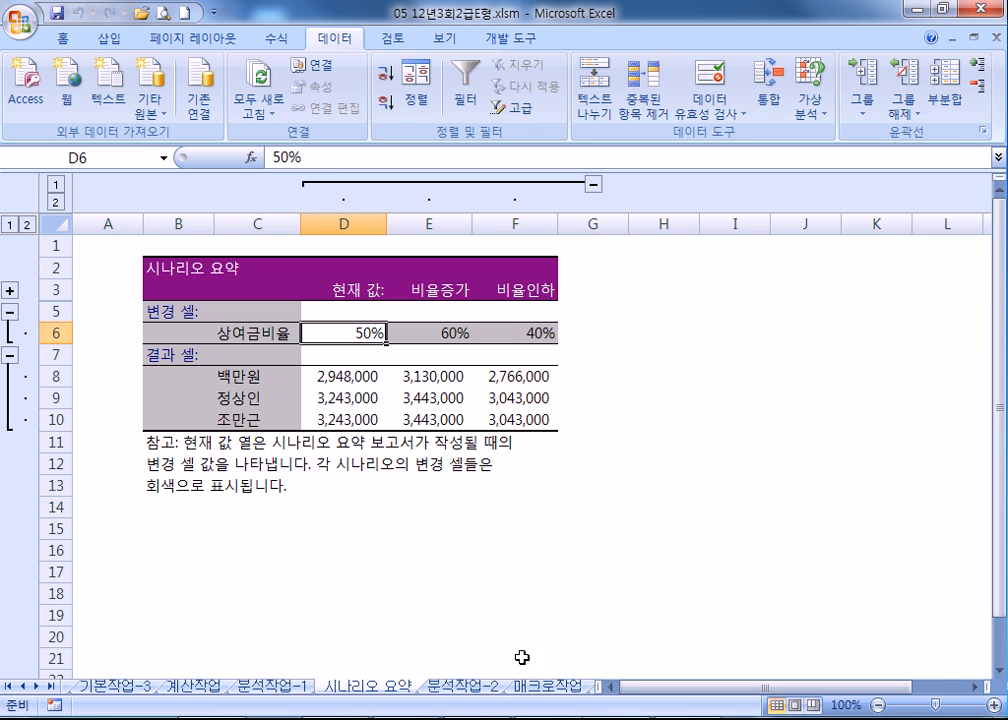
# - Revisit the 분석작업-2 sheet, return to 시나리오 요약, and expand and collapse its hidden detail row
pyautogui.click(463, 687)
pyautogui.click(368, 690)
pyautogui.click(10, 292)
pyautogui.click(11, 293)
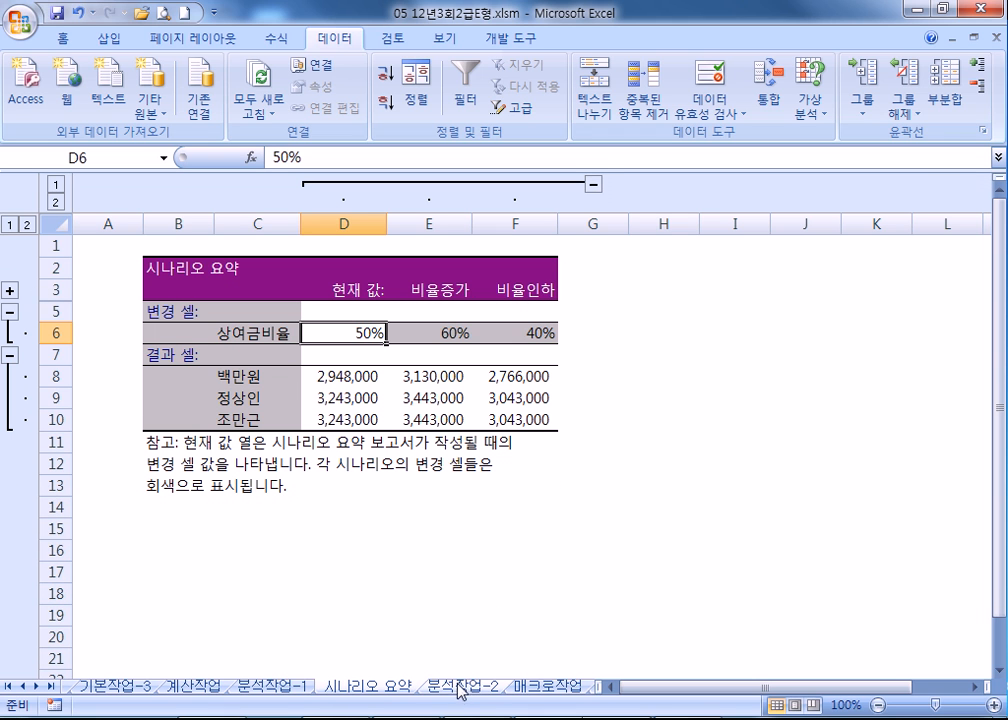
# - On the 매크로작업 sheet, set the header row A3:H3 to automatic font color and no fill
pyautogui.click(548, 689)
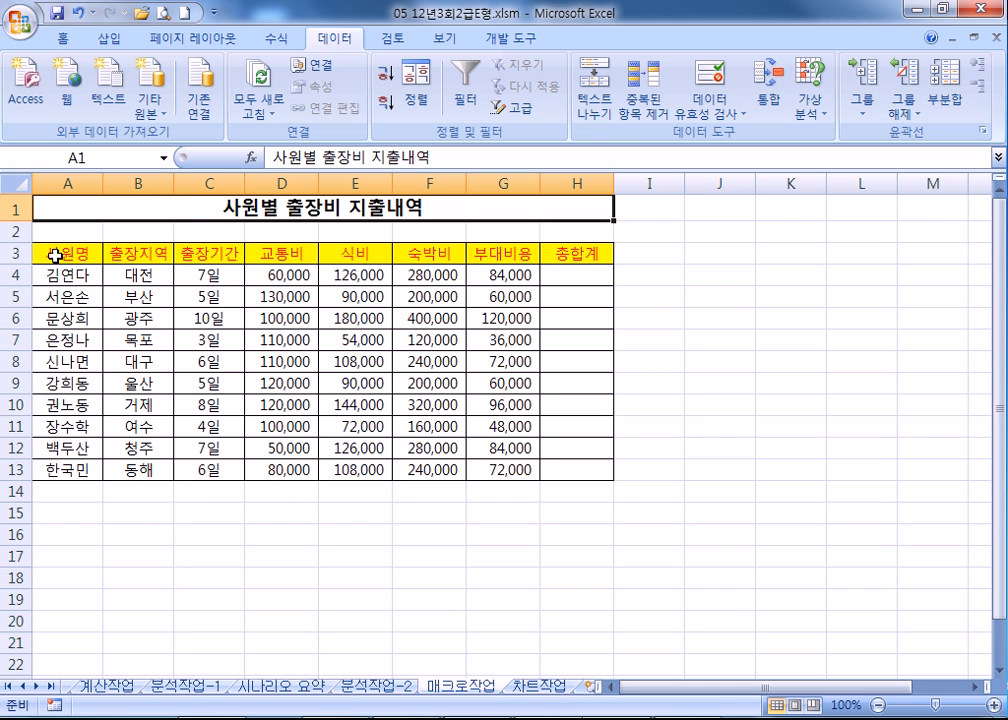
pyautogui.moveTo(55, 255); pyautogui.dragTo(587, 252)
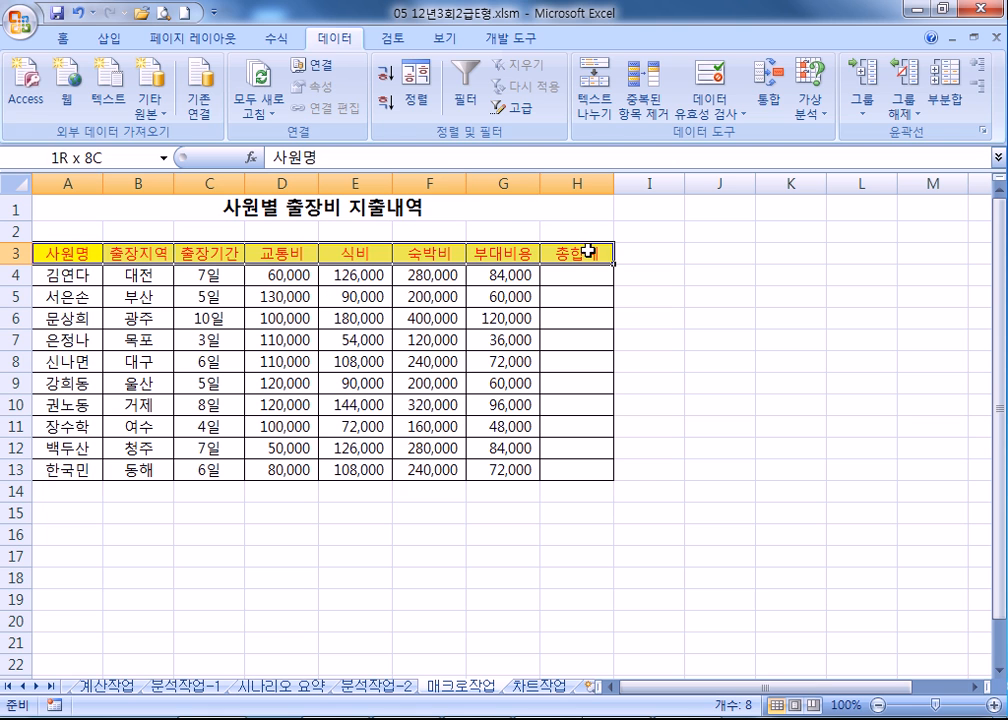
pyautogui.click(66, 38)
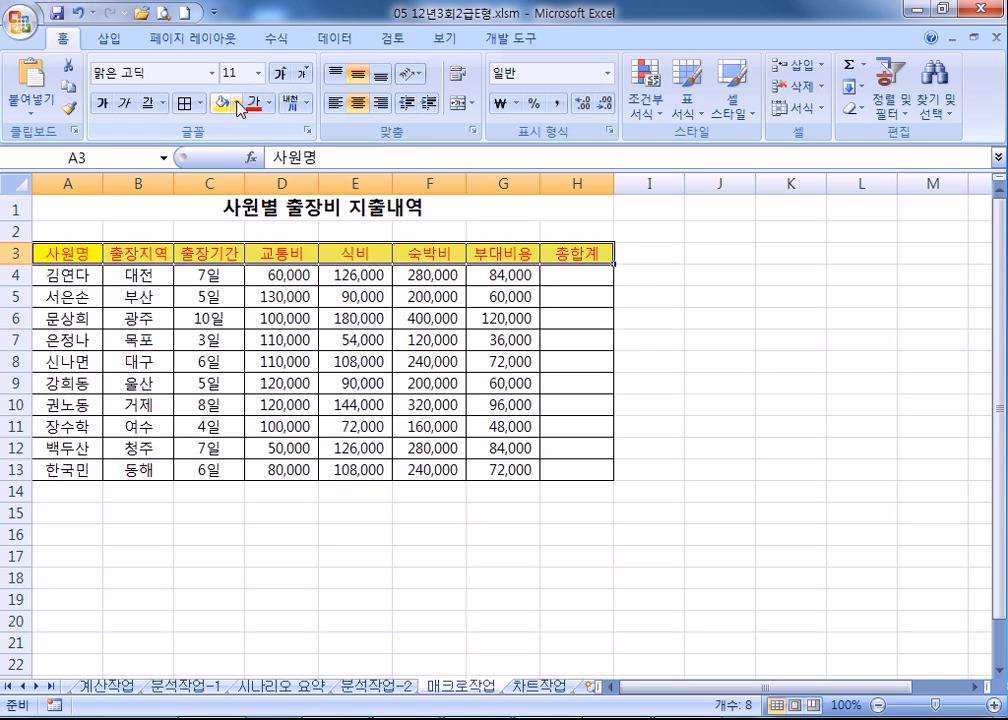
pyautogui.click(268, 104)
pyautogui.click(225, 126)
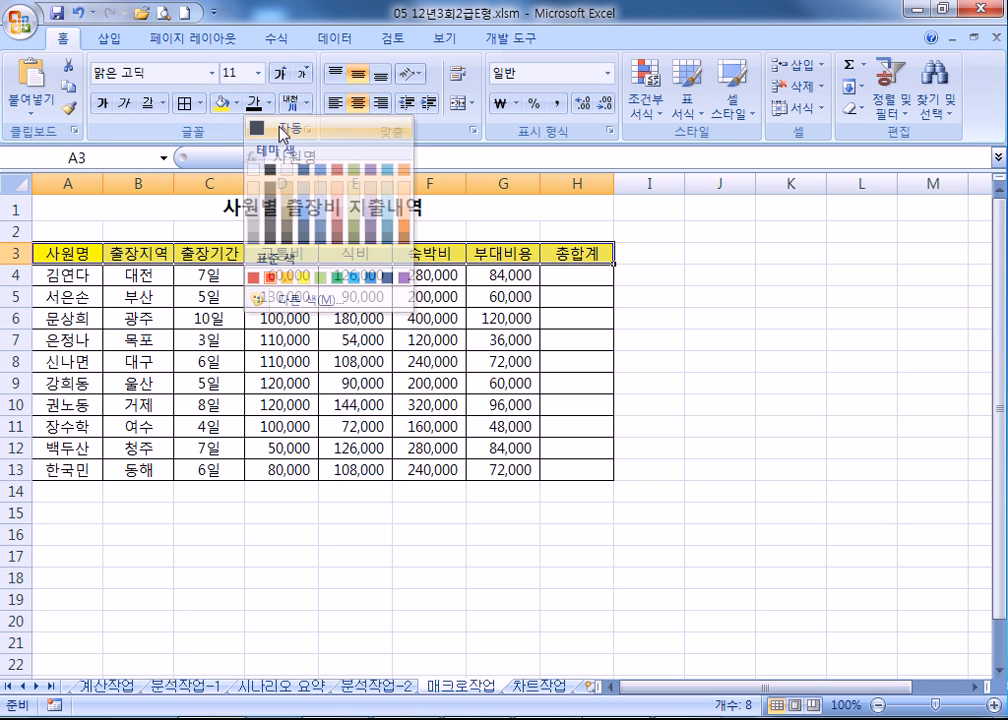
pyautogui.click(236, 103)
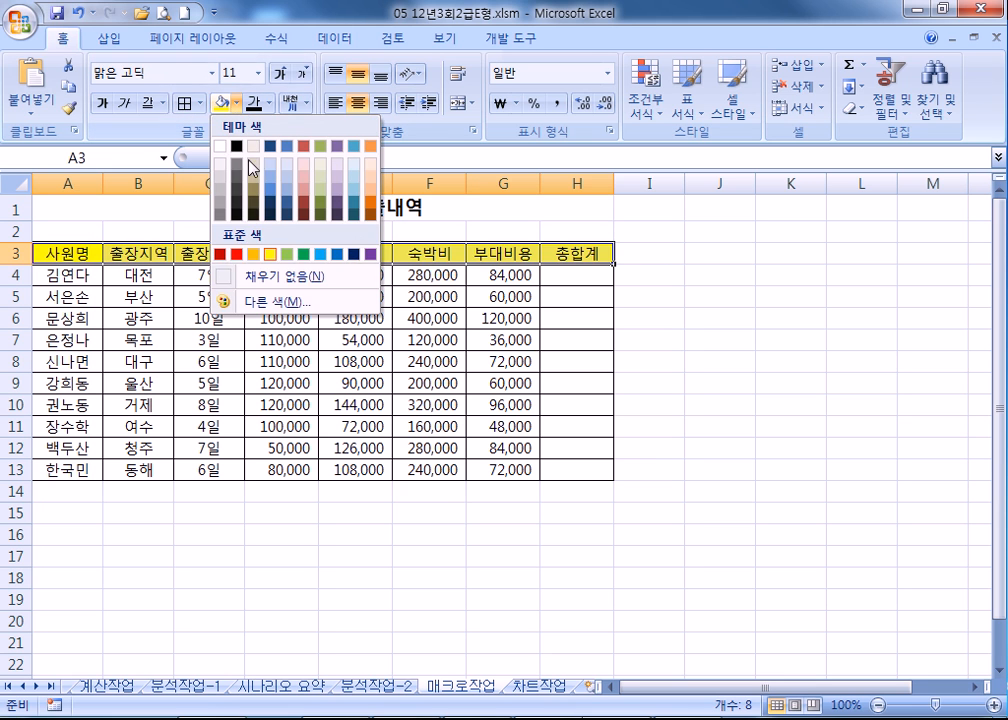
pyautogui.click(255, 275)
# - Start recording a macro named 총합계, stored in the current workbook, with title cell A1 selected
pyautogui.click(90, 210)
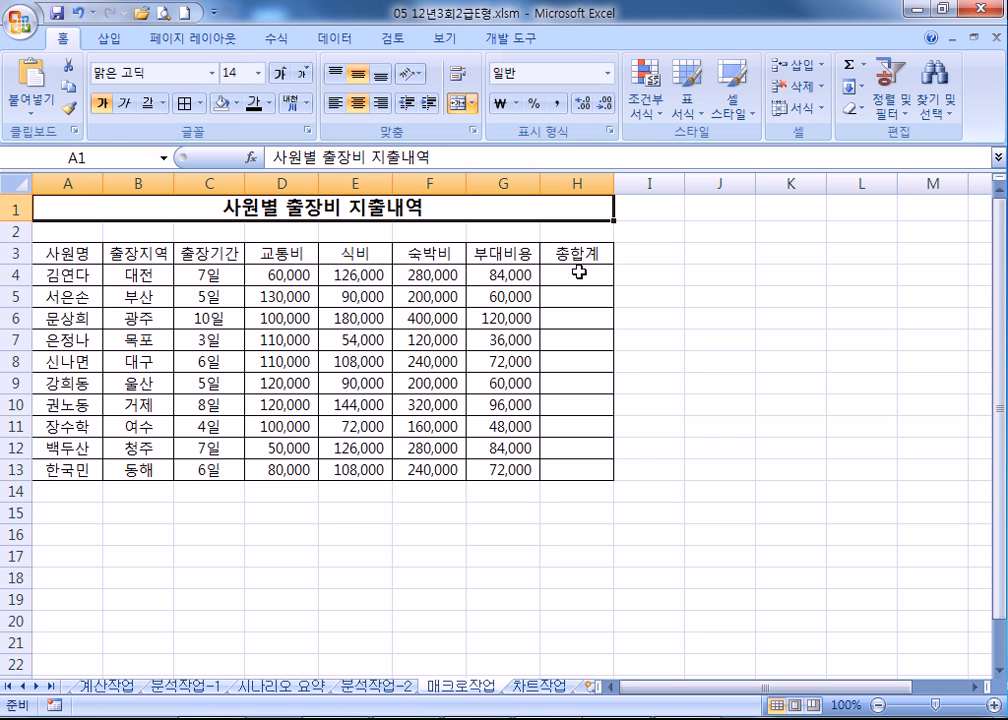
pyautogui.click(513, 38)
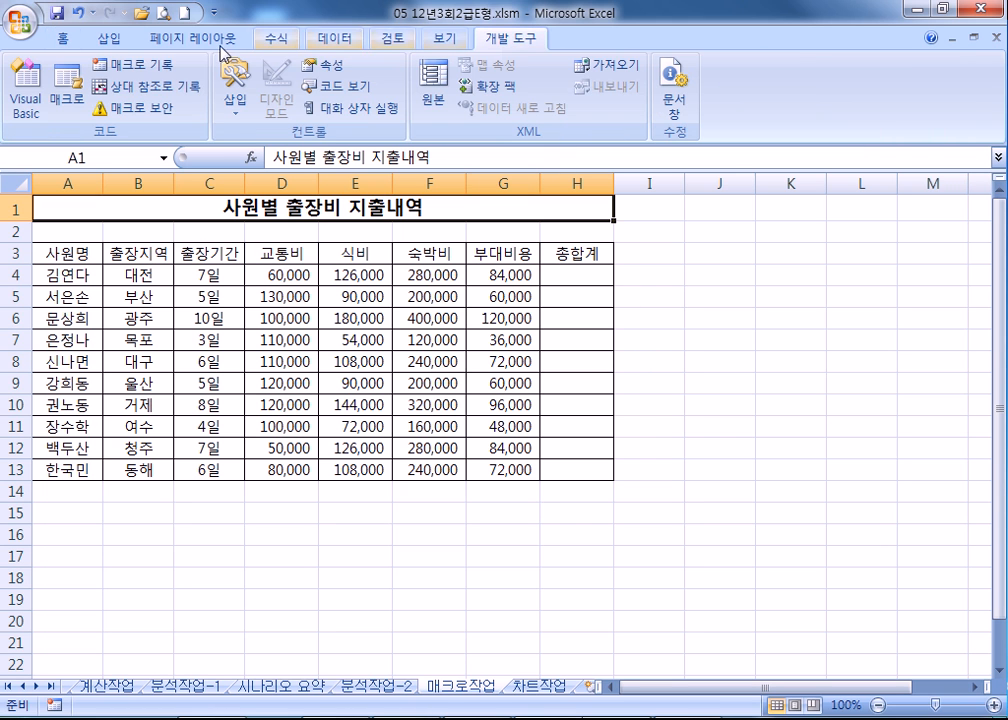
pyautogui.click(119, 66)
pyautogui.write('총합계')
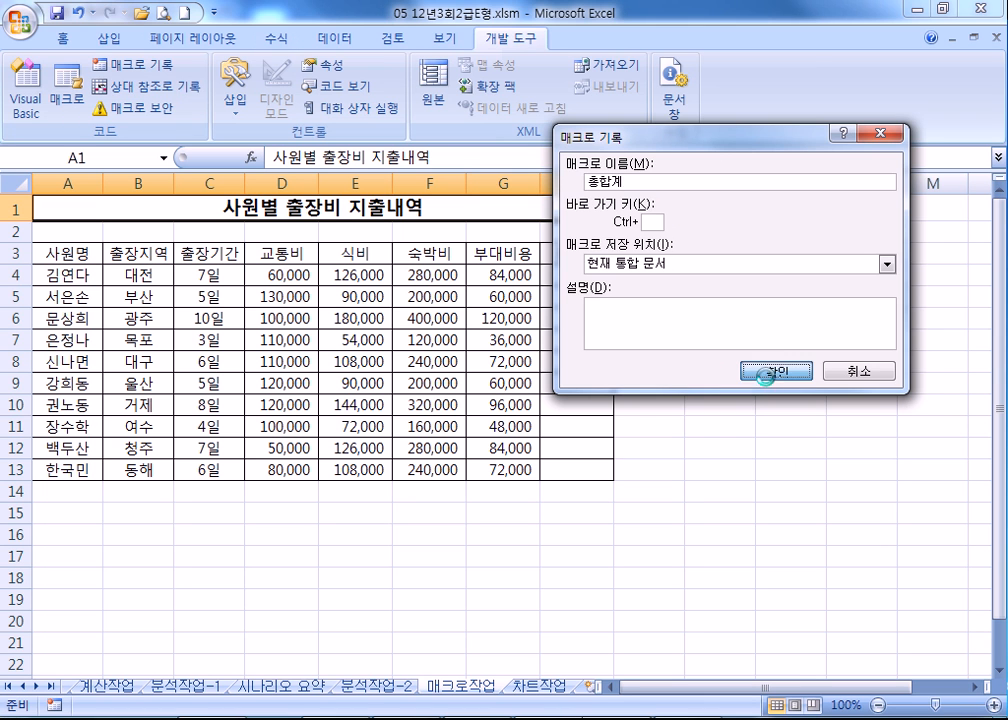
pyautogui.click(763, 373)
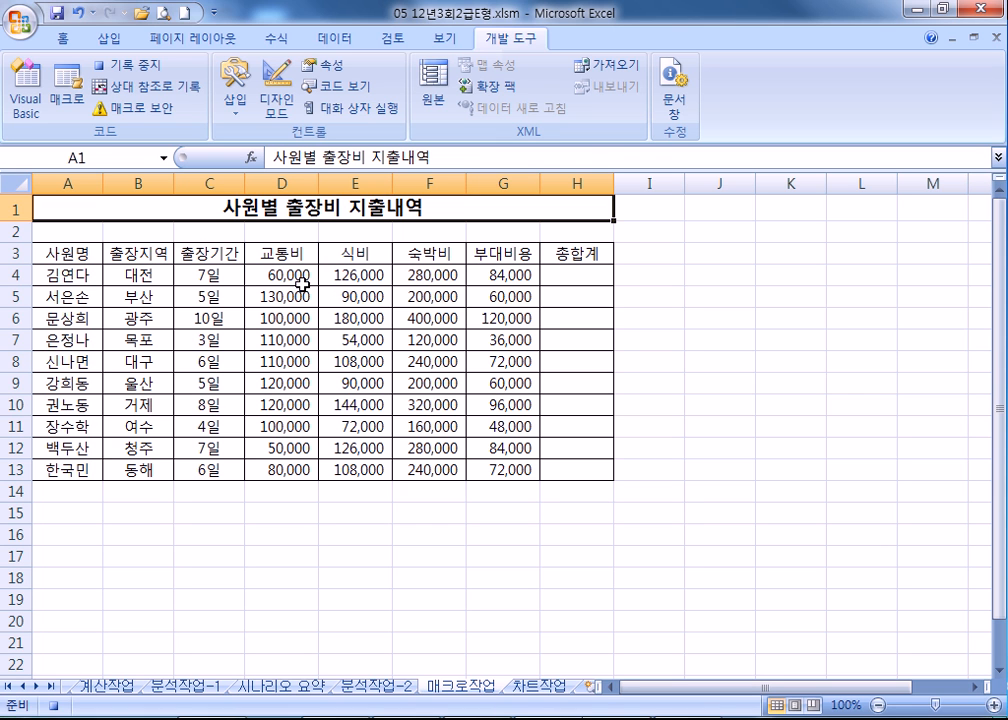
# - Fill the 총합계 column H4:H13 with each row's sum by applying AutoSum to D4:H13
pyautogui.click(273, 275)
pyautogui.moveTo(273, 275); pyautogui.dragTo(576, 476)
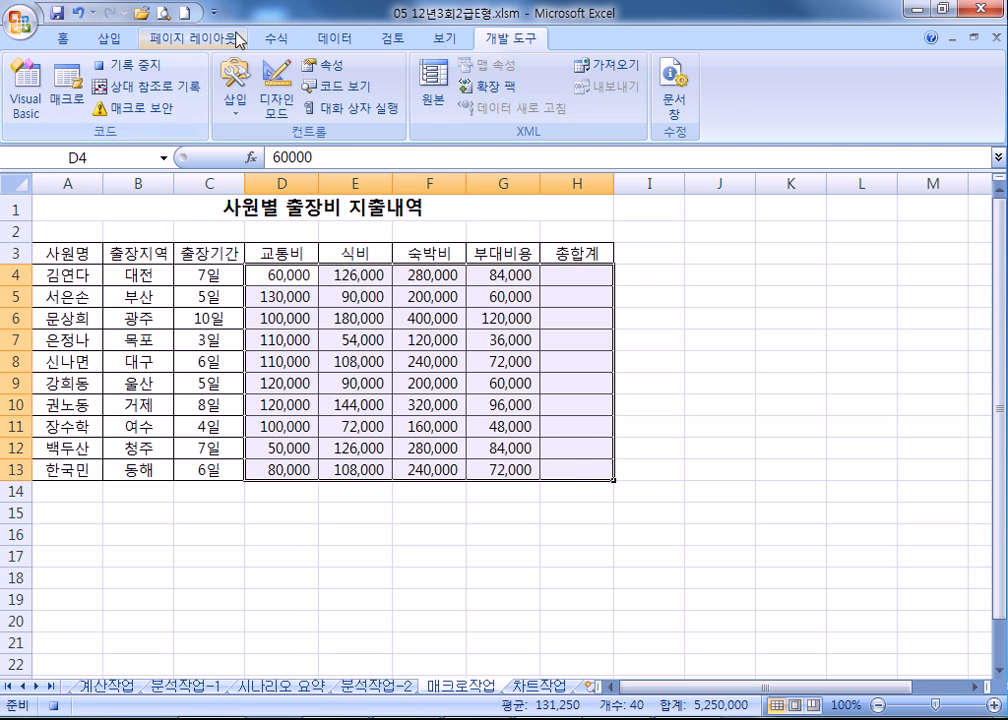
pyautogui.click(339, 39)
pyautogui.click(273, 39)
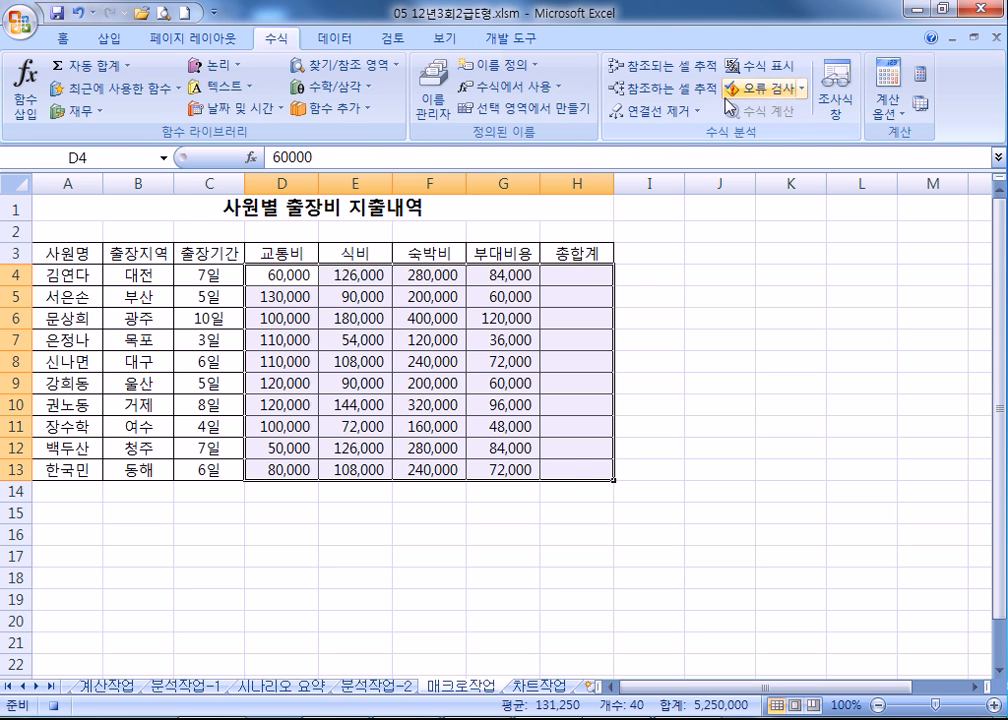
pyautogui.click(70, 68)
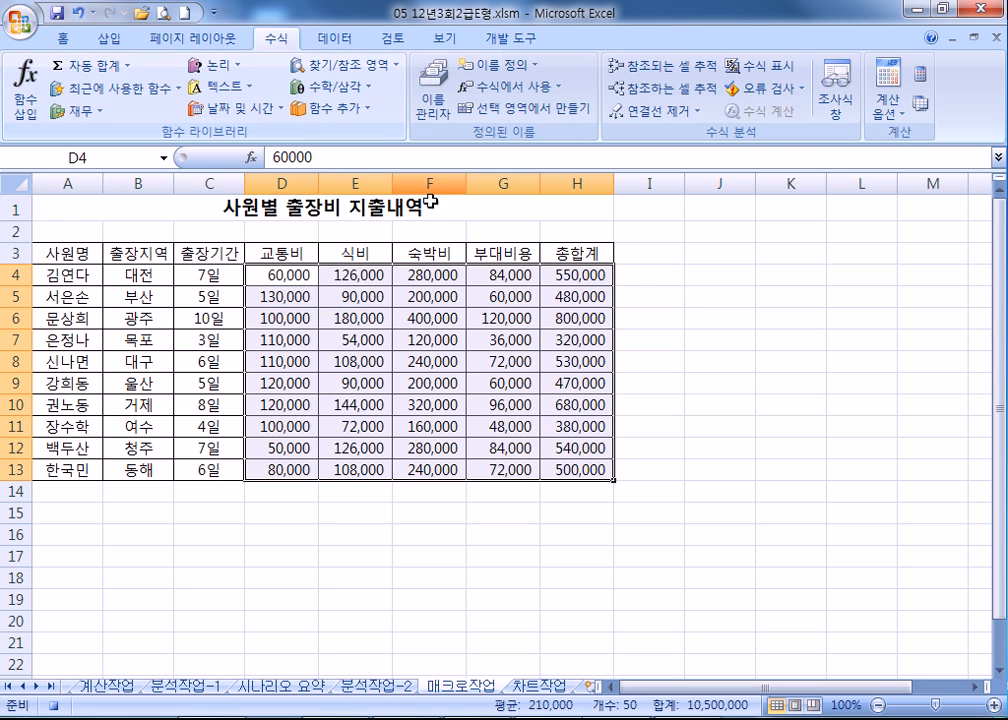
# - Select title cell A1 and stop recording the 총합계 macro
pyautogui.click(107, 207)
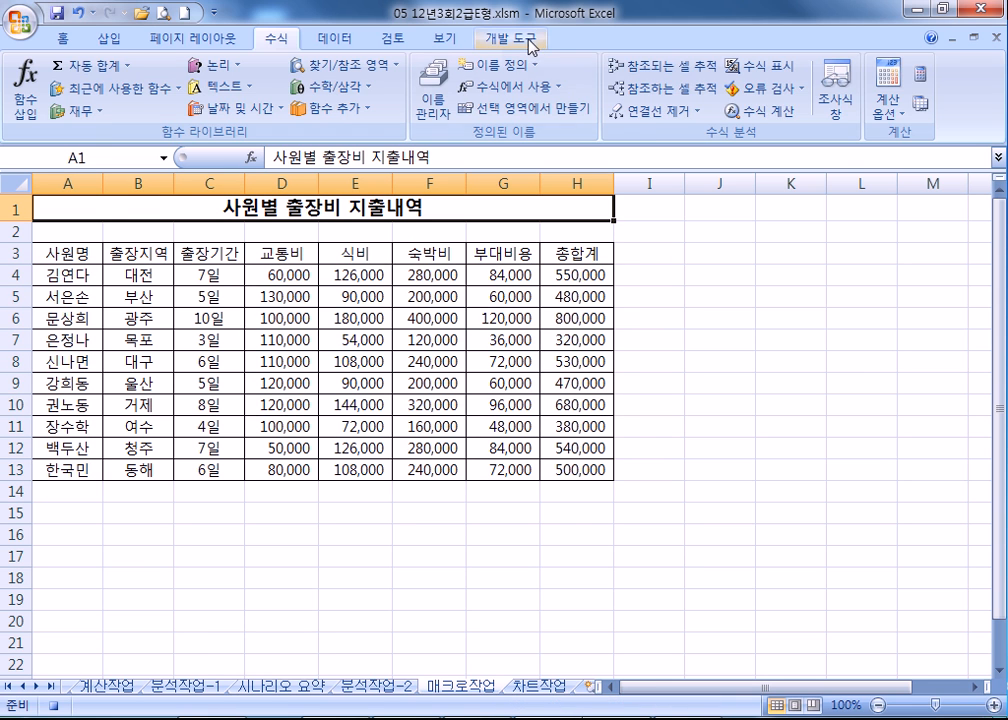
pyautogui.scroll(-4, 443, 40)
pyautogui.click(128, 64)
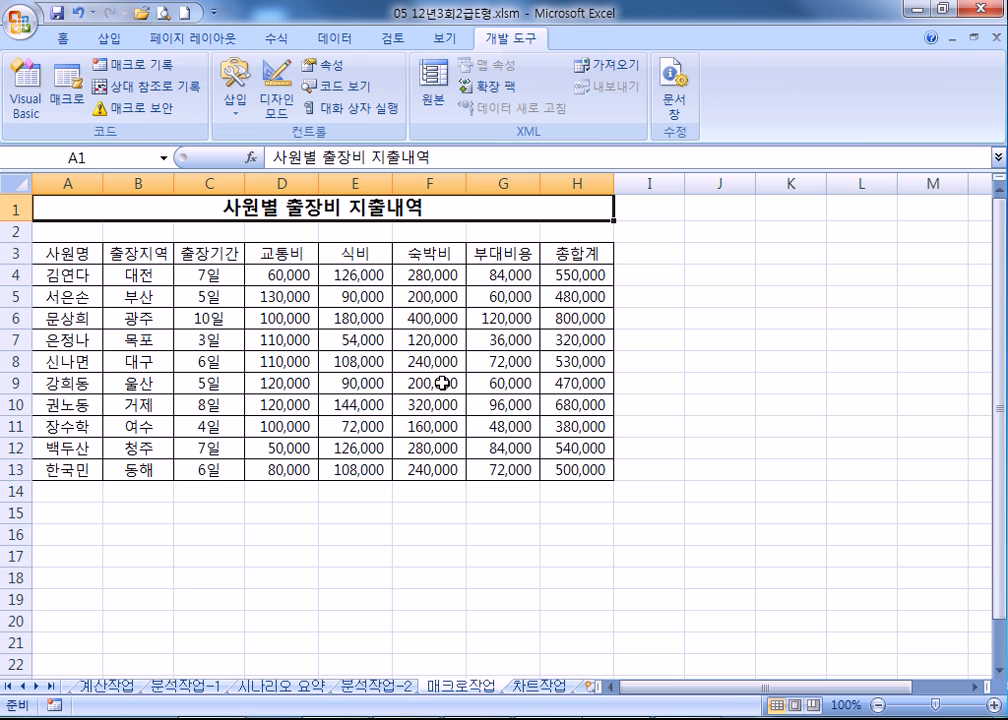
# - Start recording a new macro named 서식, stored in the current workbook
pyautogui.click(154, 68)
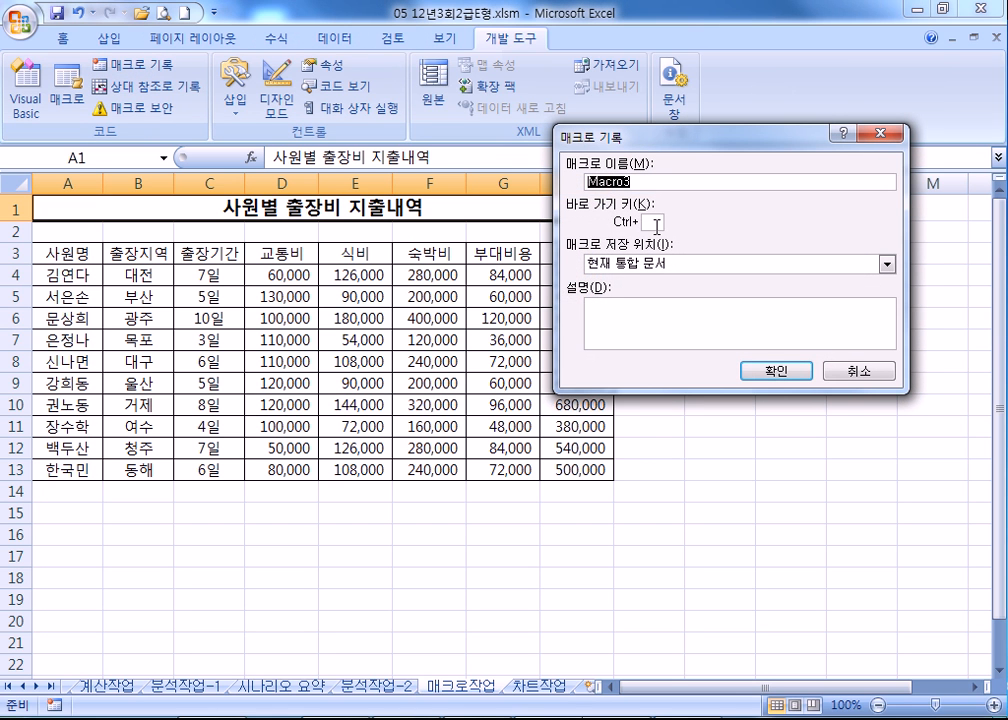
pyautogui.write('서시')
pyautogui.press('Return')
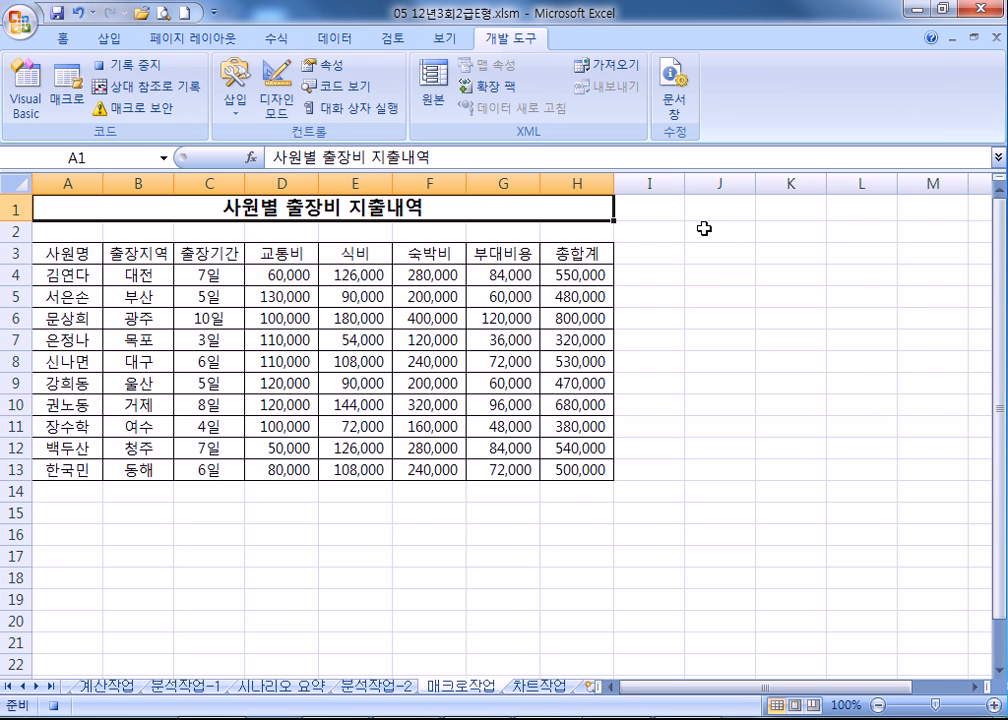
# - Give header row A3:H3 a standard dark red font and yellow fill, then stop the 서식 recording with cell A1 selected
pyautogui.moveTo(54, 252); pyautogui.dragTo(555, 252)
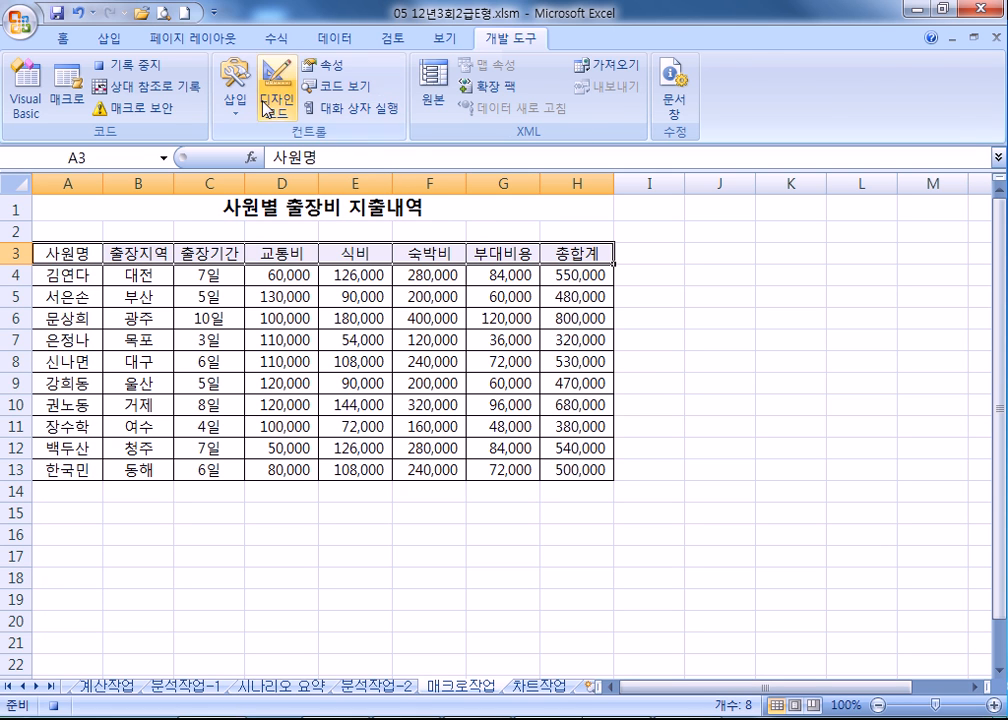
pyautogui.click(62, 47)
pyautogui.click(270, 103)
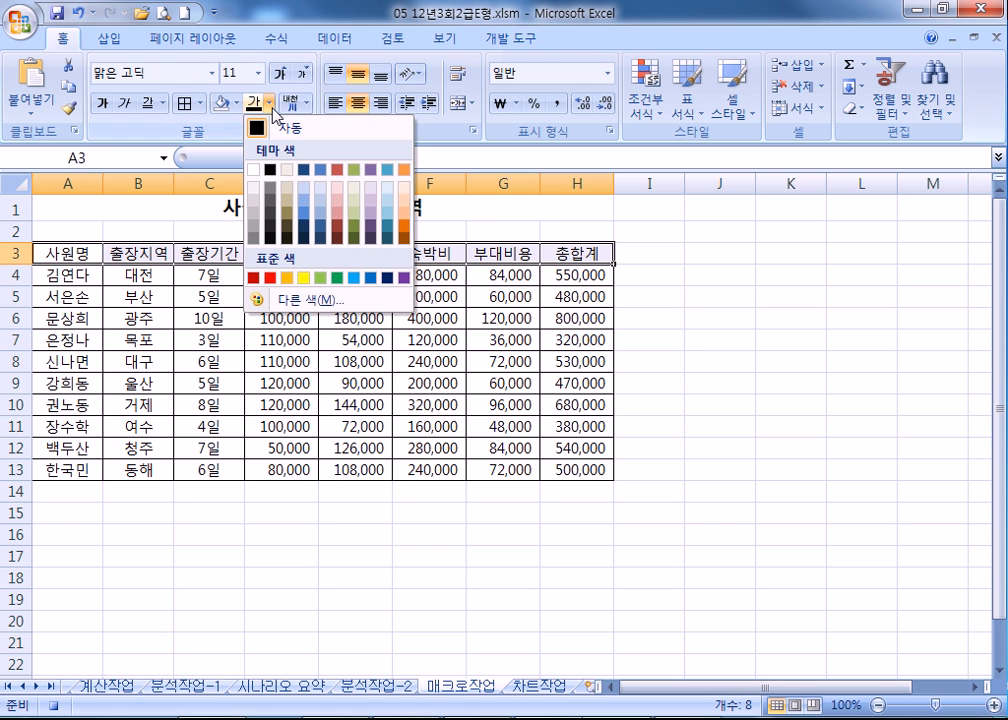
pyautogui.click(256, 278)
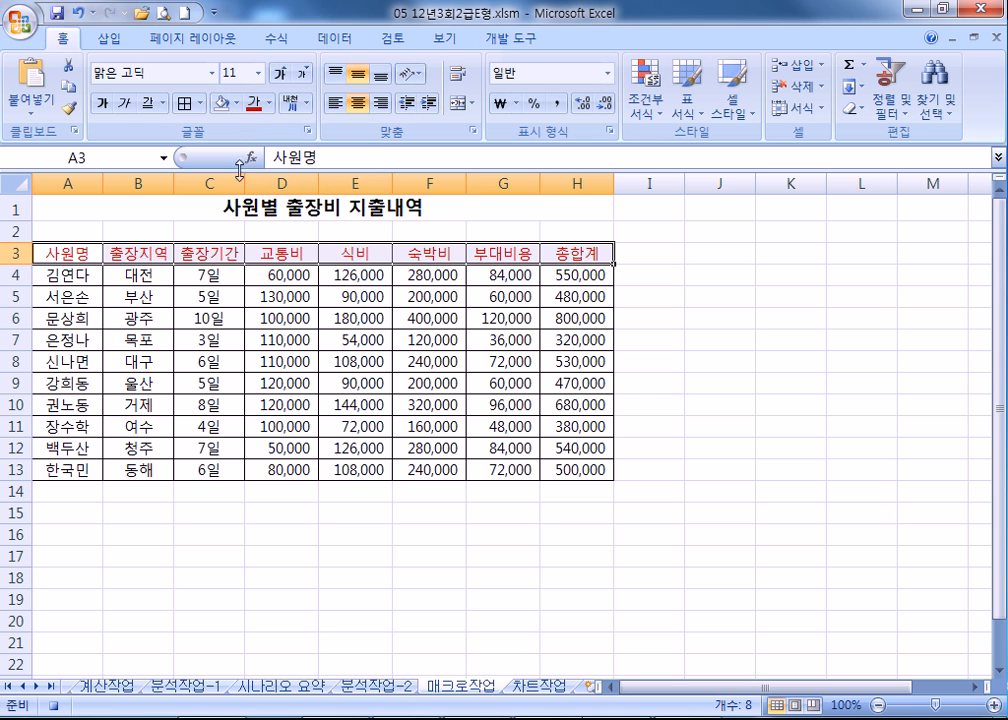
pyautogui.click(236, 103)
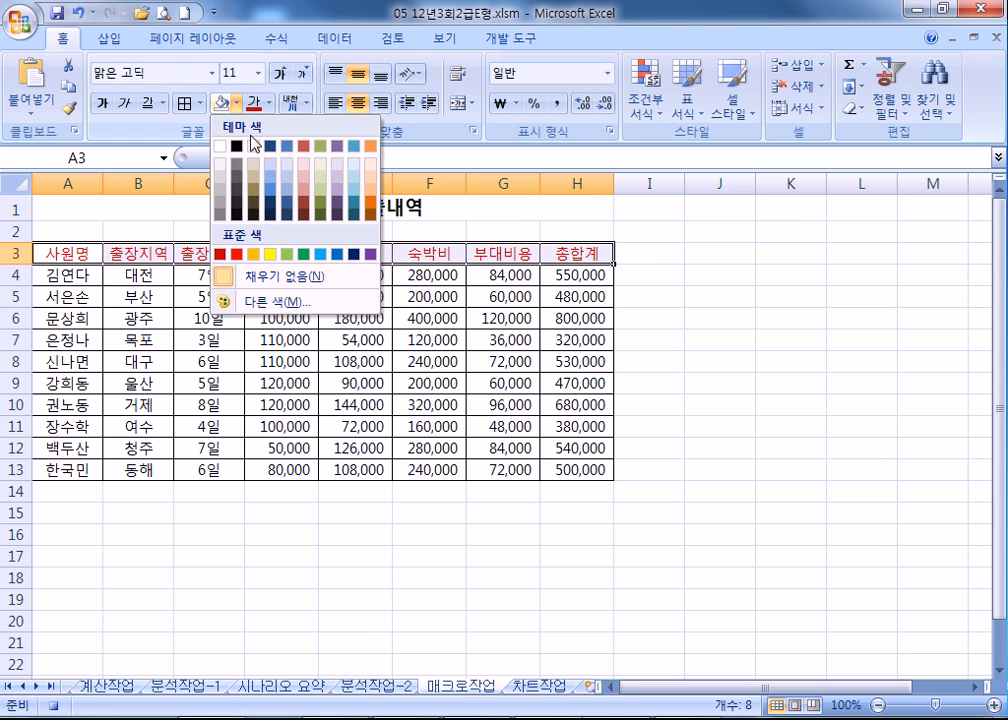
pyautogui.click(270, 253)
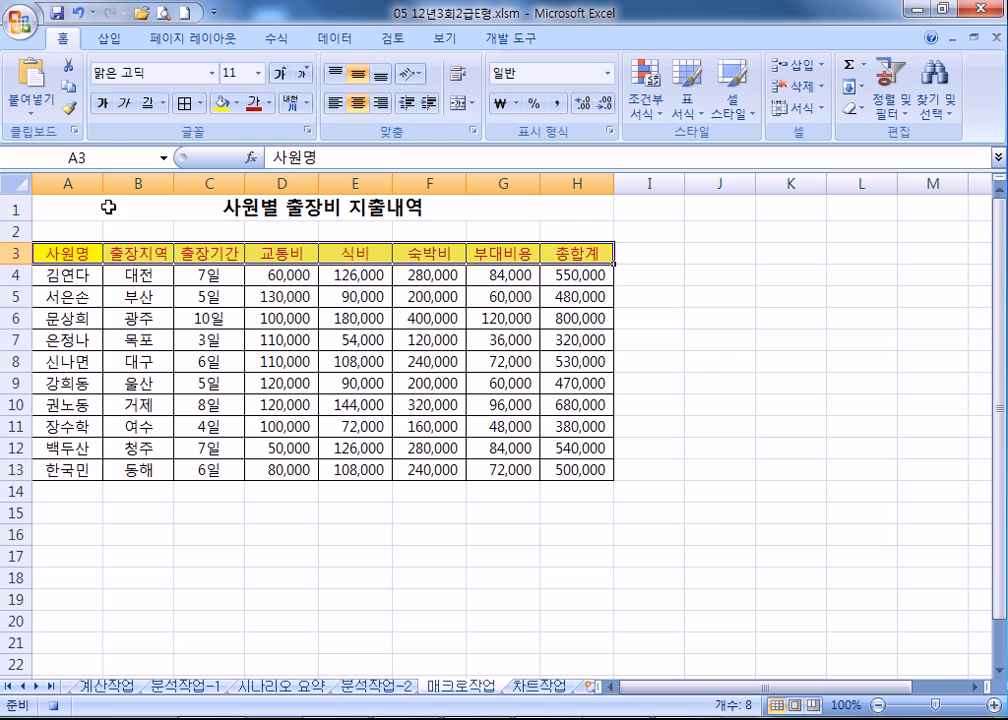
pyautogui.click(185, 206)
pyautogui.click(515, 38)
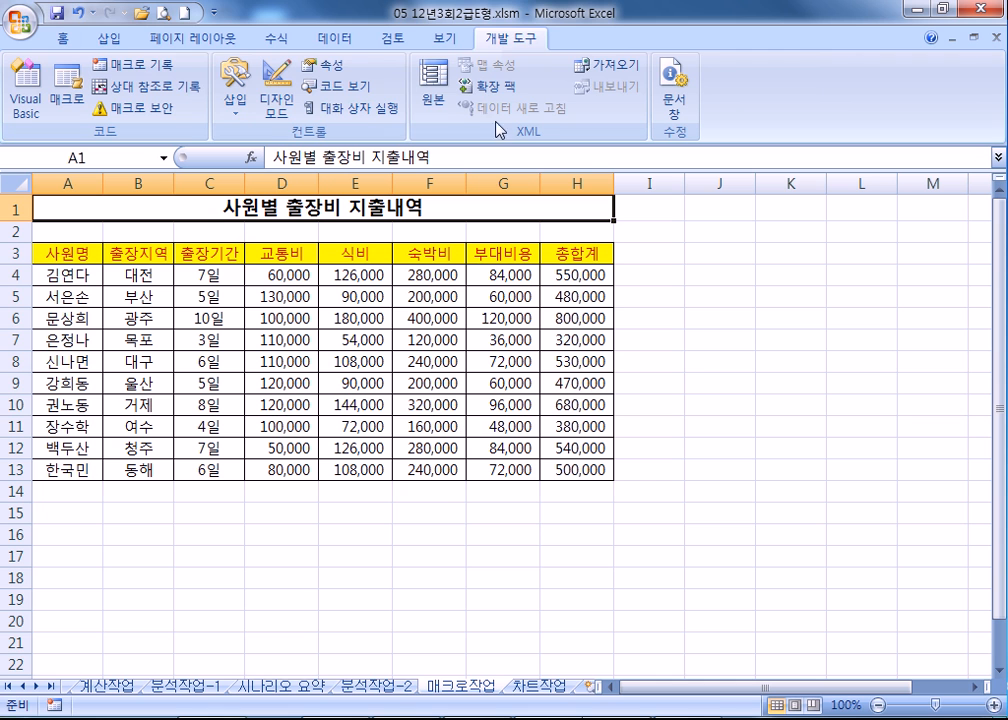
# - Draw a rectangle of about 1.11 × 3.68 cm over cells B15:C16 and label it 총합계
pyautogui.click(109, 38)
pyautogui.click(209, 88)
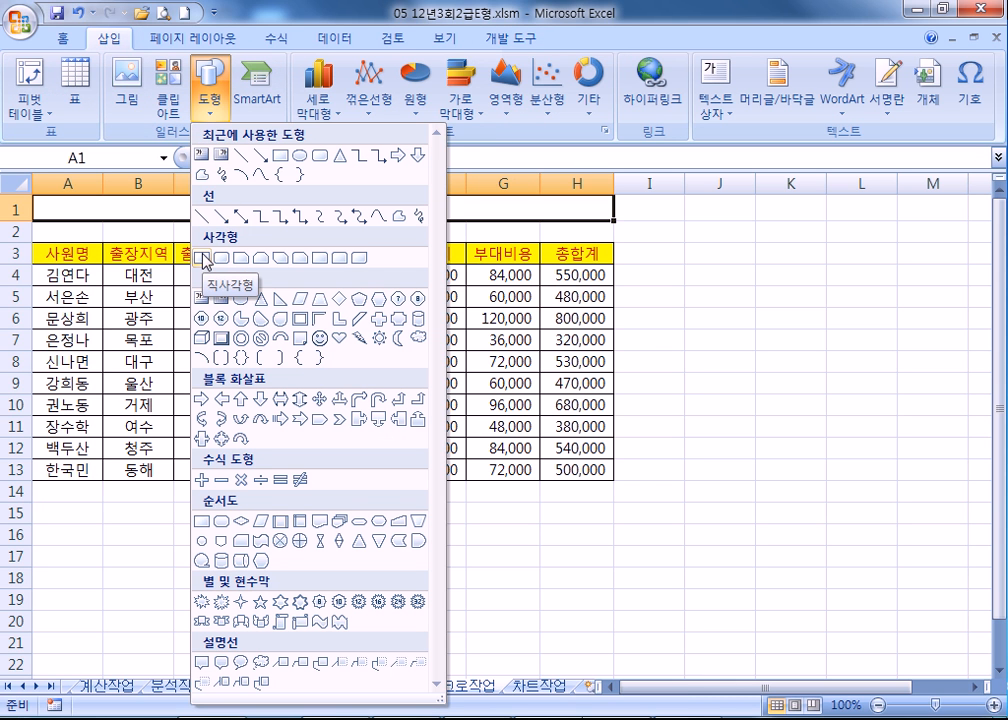
pyautogui.click(203, 258)
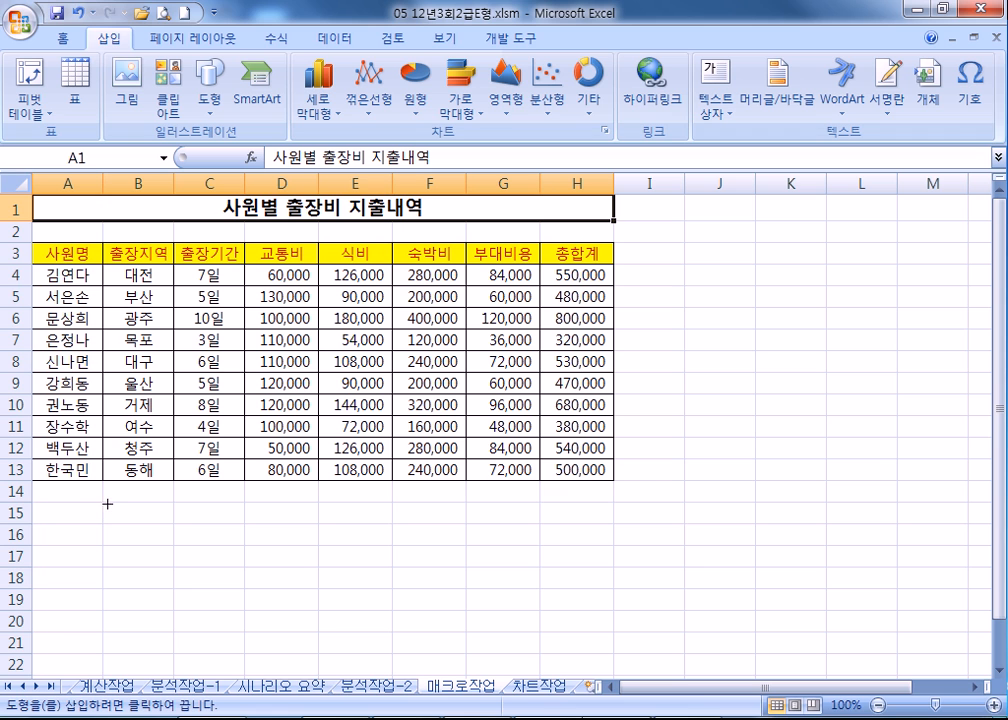
pyautogui.moveTo(106, 502)
pyautogui.mouseDown()
pyautogui.moveTo(220, 508)
pyautogui.moveTo(224, 547)
pyautogui.mouseUp()
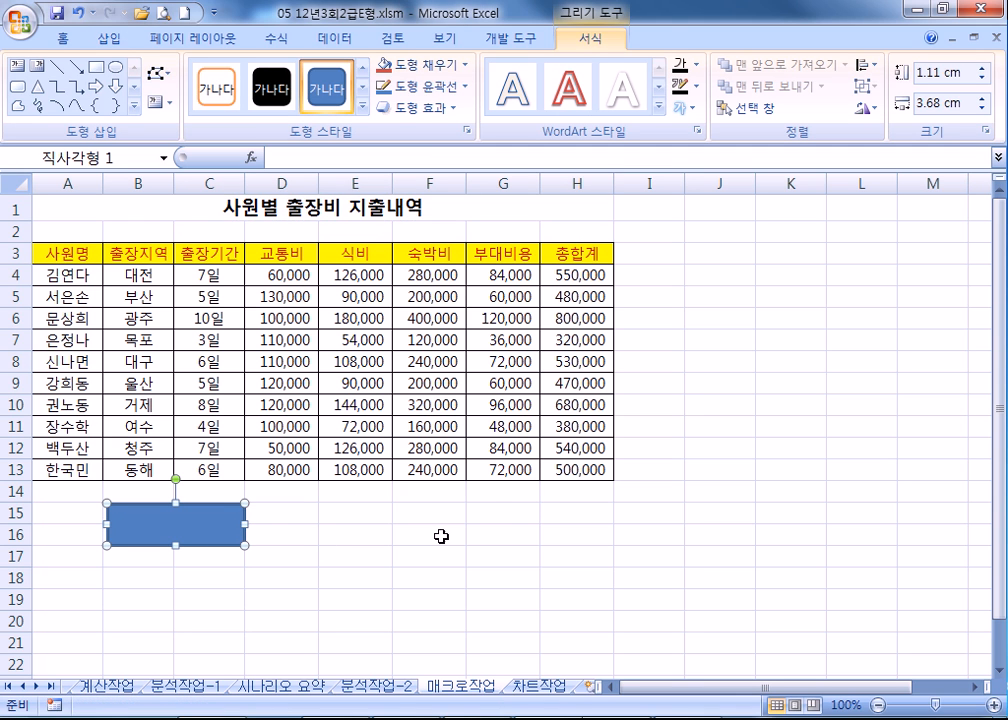
pyautogui.write('종합ㄱ')
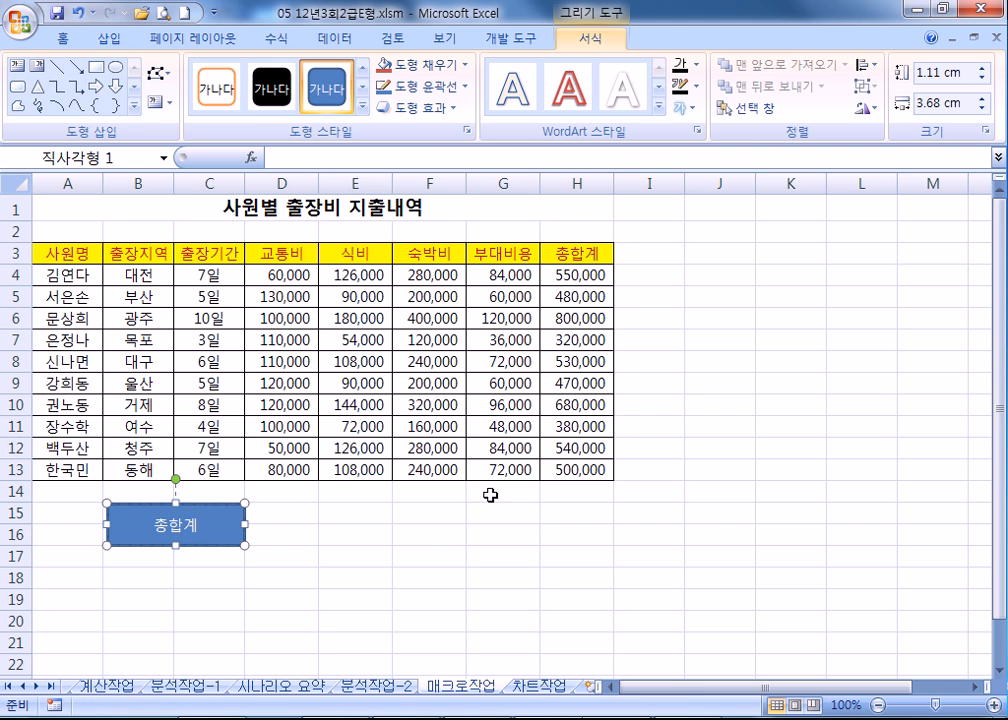
# - Assign the 총합계 macro to the rectangle and deselect the shape
pyautogui.rightClick(217, 522)
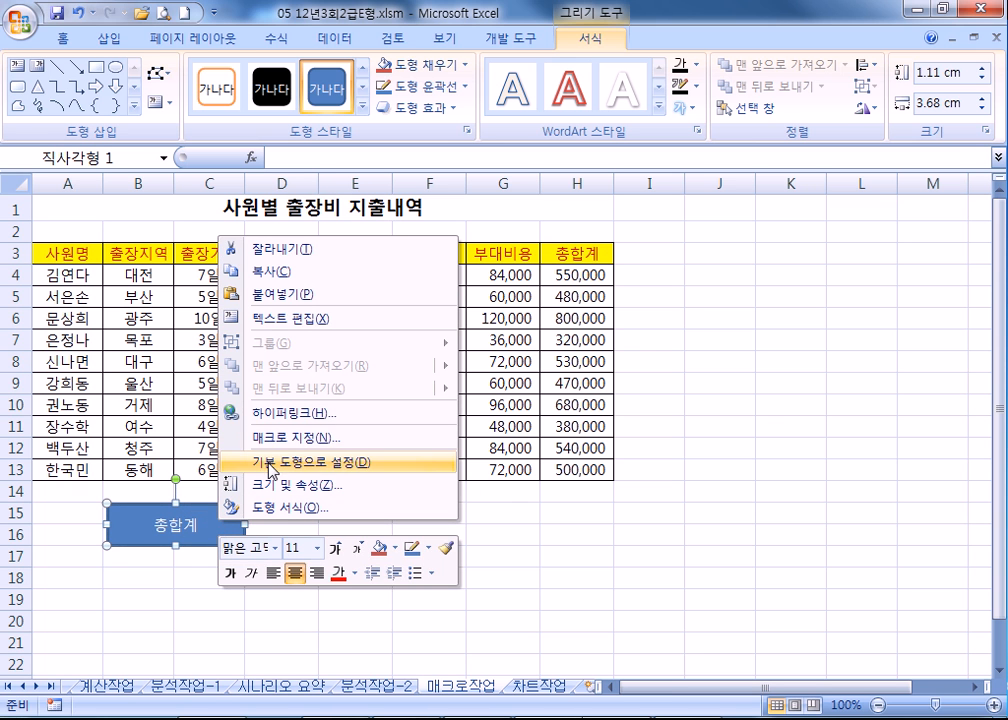
pyautogui.click(280, 437)
pyautogui.click(550, 177)
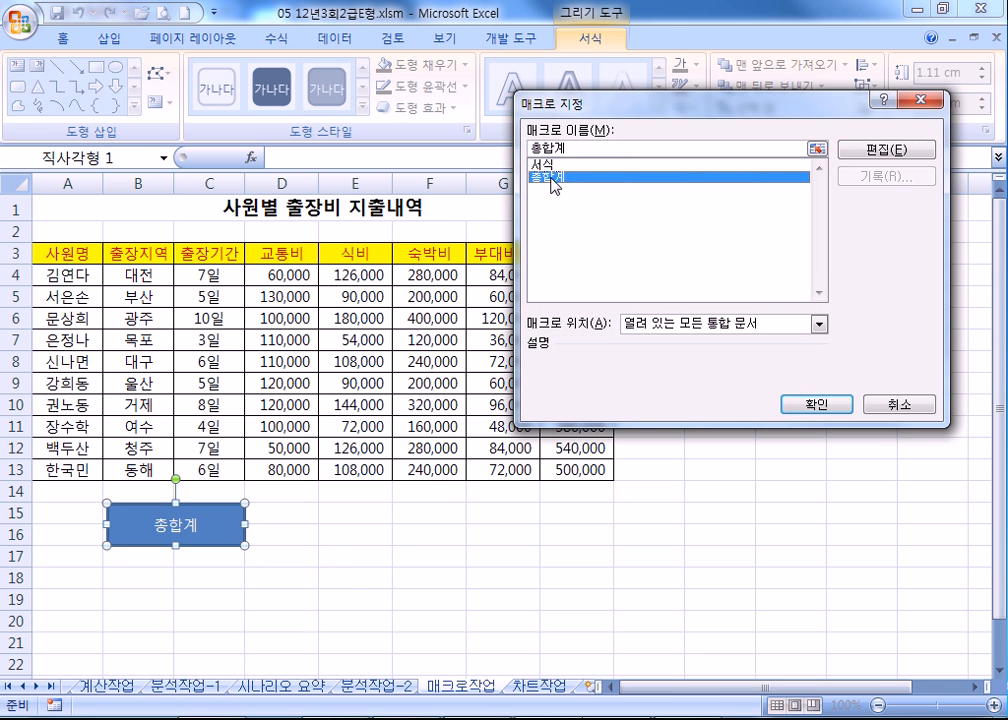
pyautogui.click(812, 404)
pyautogui.click(500, 558)
# - Test the 총합계 rectangle by clearing totals H4:H13 and running its macro to refill them
pyautogui.moveTo(575, 275); pyautogui.dragTo(576, 466)
pyautogui.press('Delete')
pyautogui.click(493, 572)
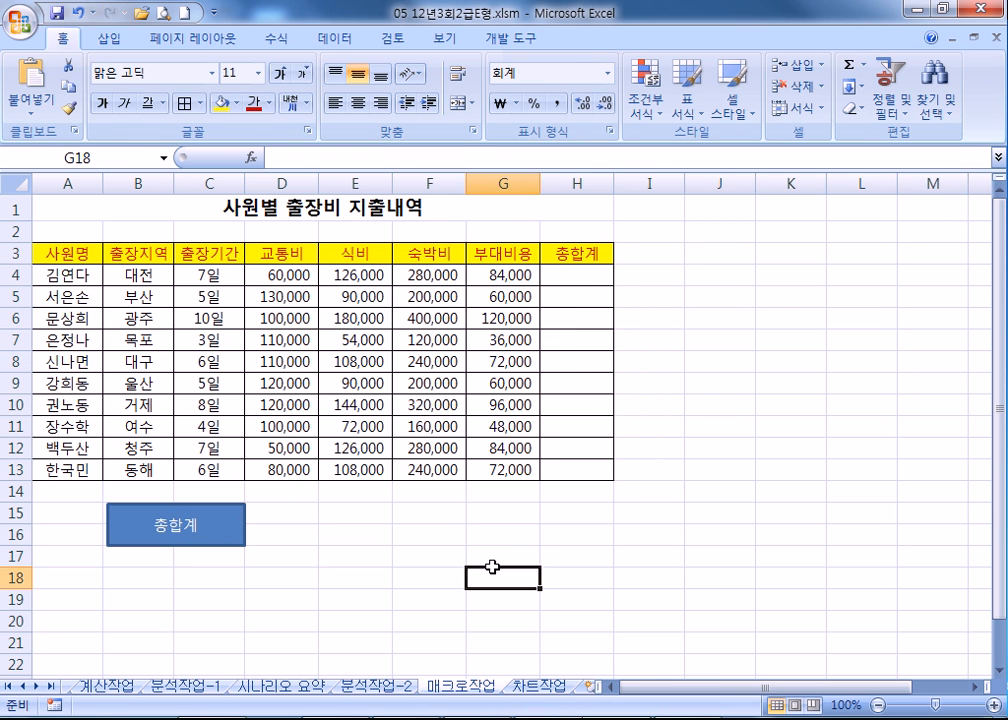
pyautogui.click(238, 527)
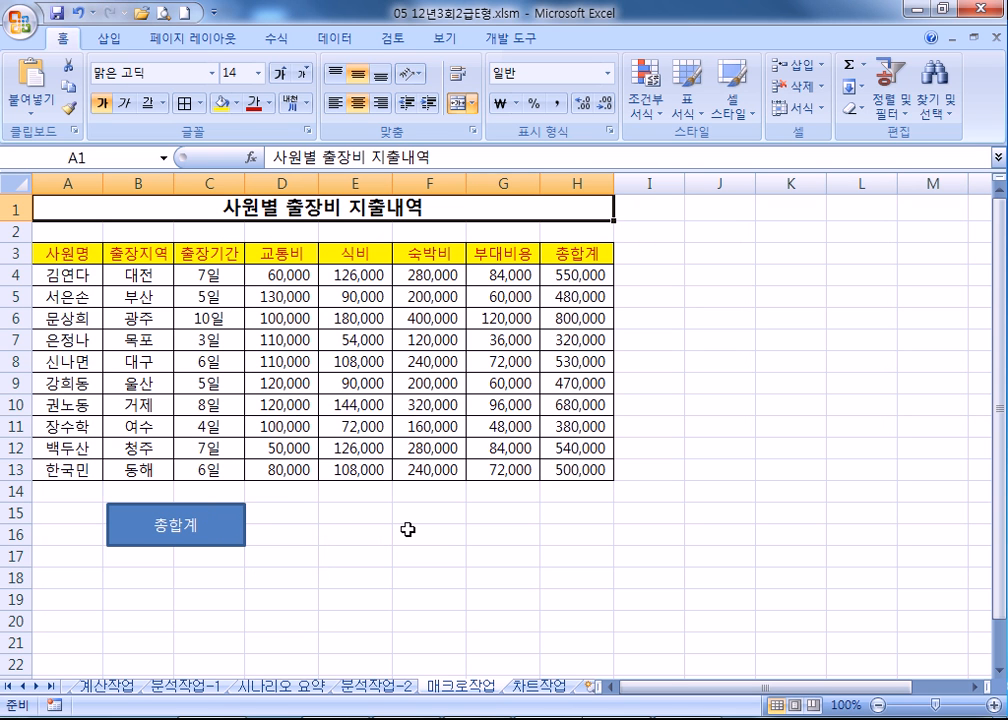
# - Draw a bevel shape of about 1.16 × 3.97 cm over cells E15:F16 and label it 서식
pyautogui.click(108, 38)
pyautogui.click(214, 88)
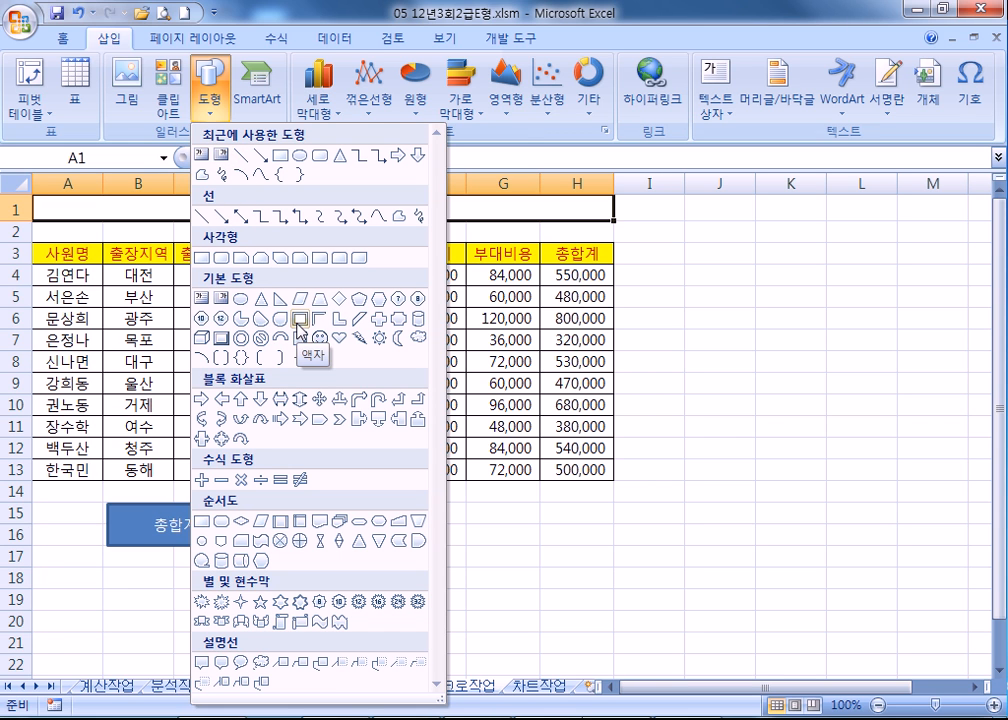
pyautogui.click(222, 340)
pyautogui.moveTo(325, 506); pyautogui.dragTo(447, 551)
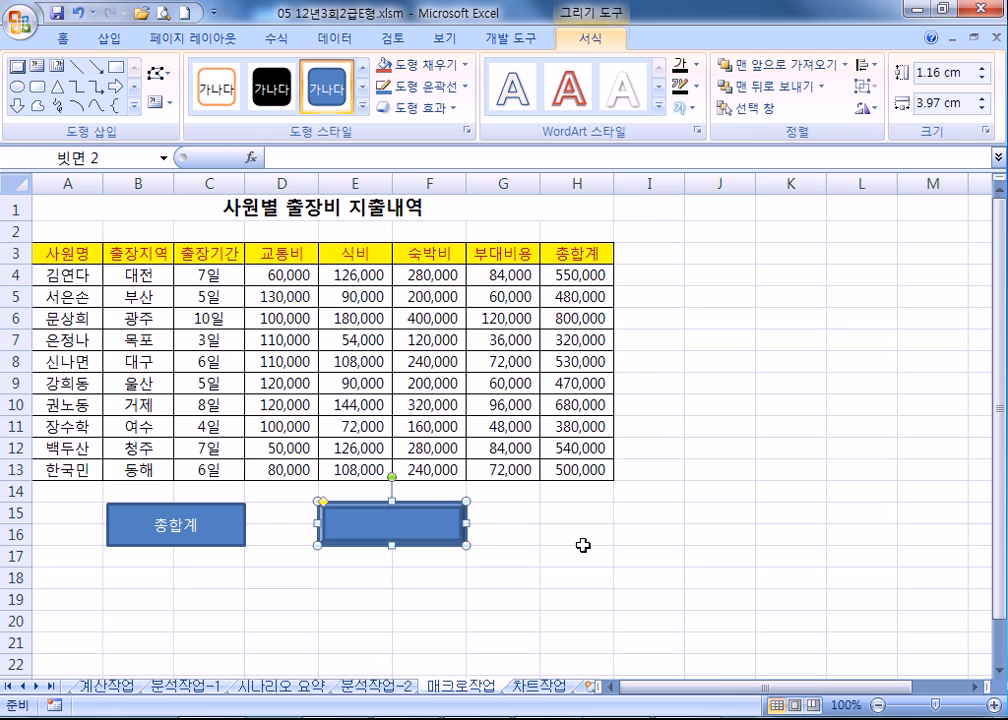
pyautogui.write('서식')
# - Assign the 서식 macro to the bevel shape
pyautogui.rightClick(434, 522)
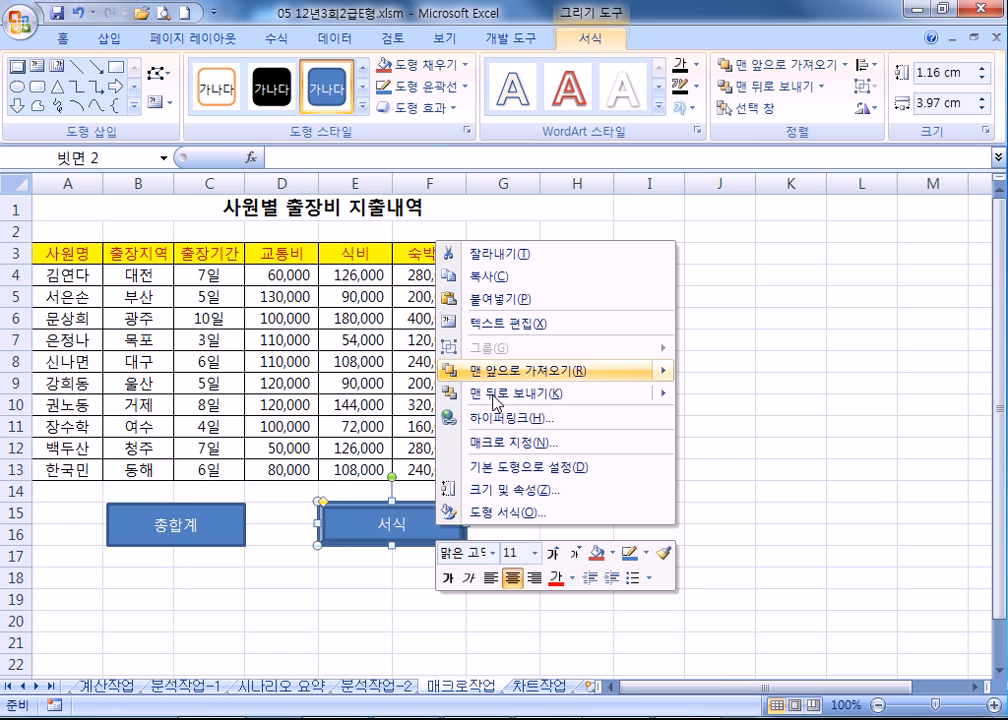
pyautogui.click(491, 443)
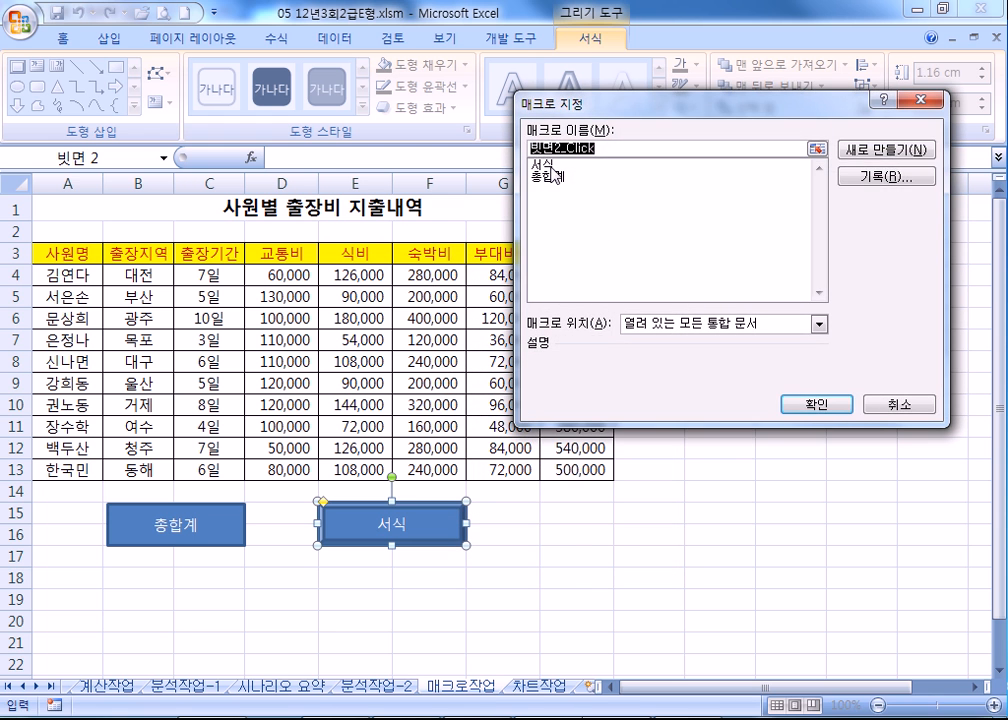
pyautogui.click(545, 165)
pyautogui.click(847, 412)
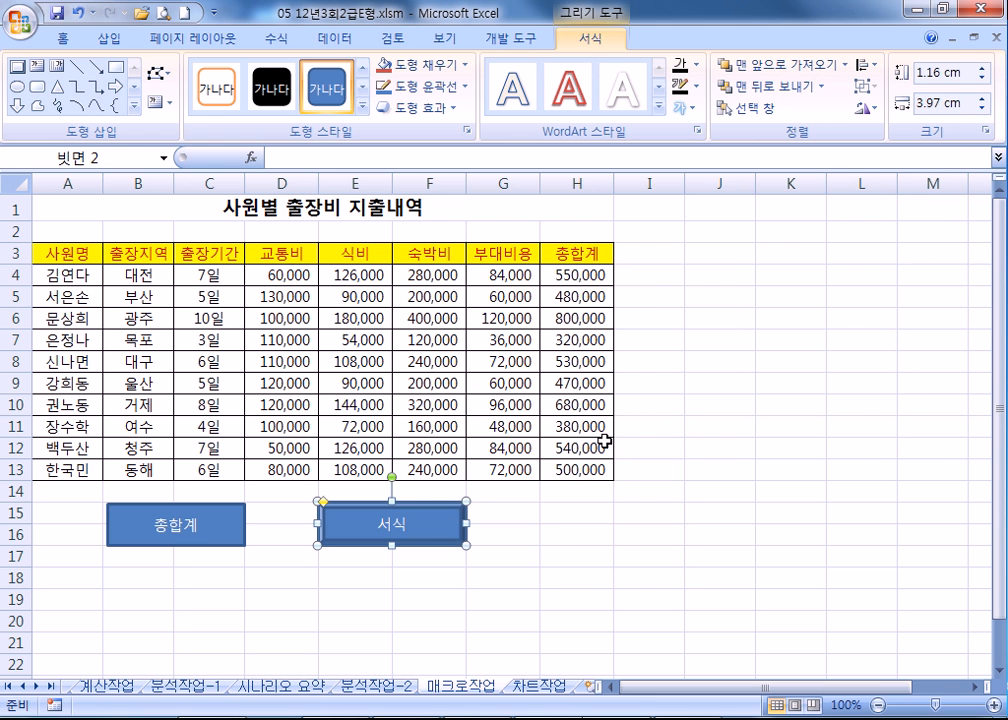
# - Copy the formatting of A4:H4 onto header row A3:H3, then test the bevel shape's 서식 macro
pyautogui.moveTo(45, 274); pyautogui.dragTo(580, 271)
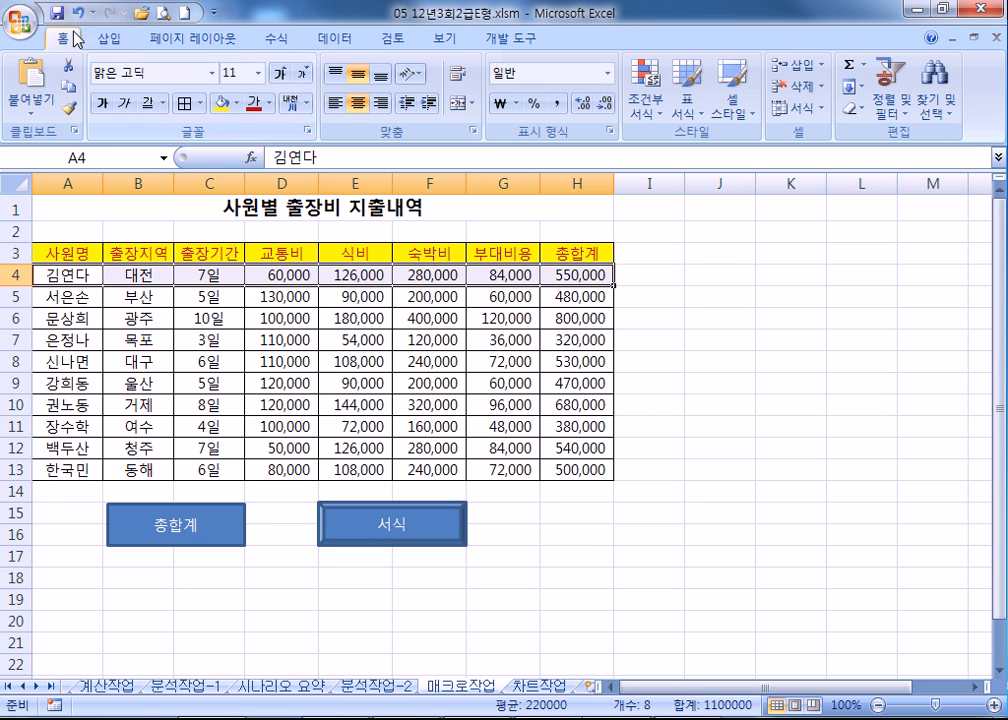
pyautogui.click(68, 107)
pyautogui.click(62, 253)
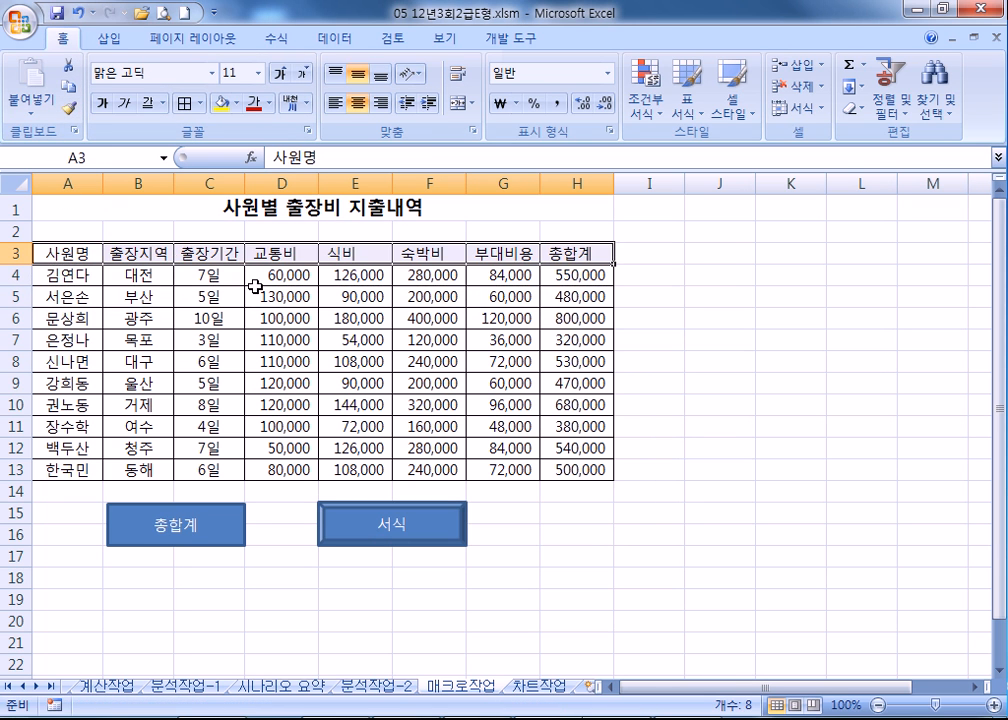
pyautogui.click(333, 359)
pyautogui.click(450, 538)
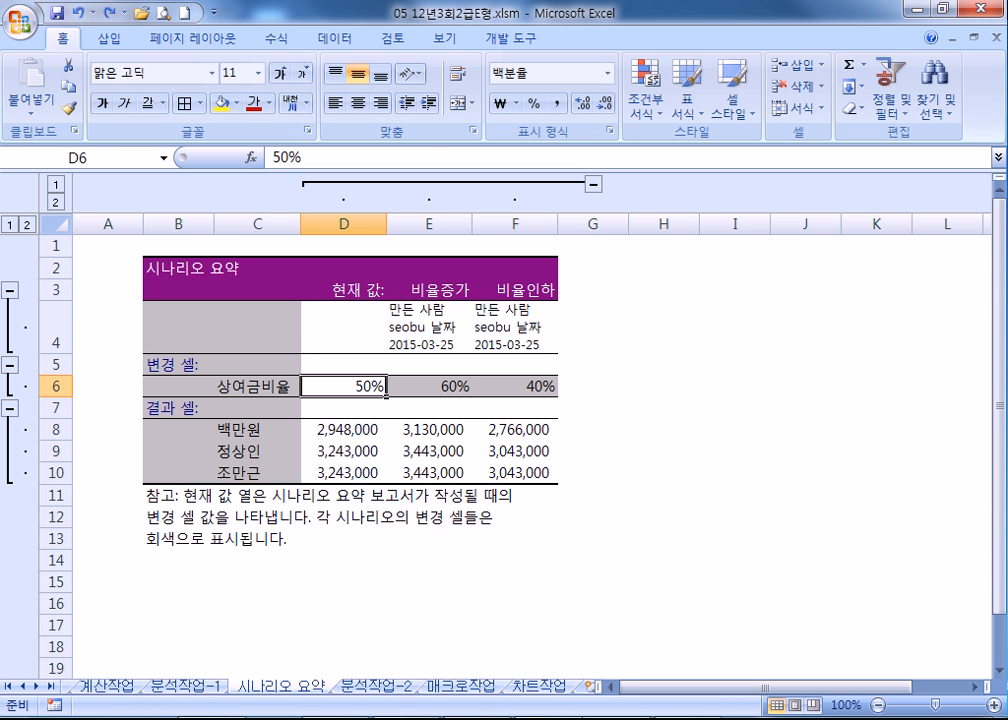
# - Undo the detail row expansion on 시나리오 요약 and return to the 매크로작업 sheet
pyautogui.click(458, 688)
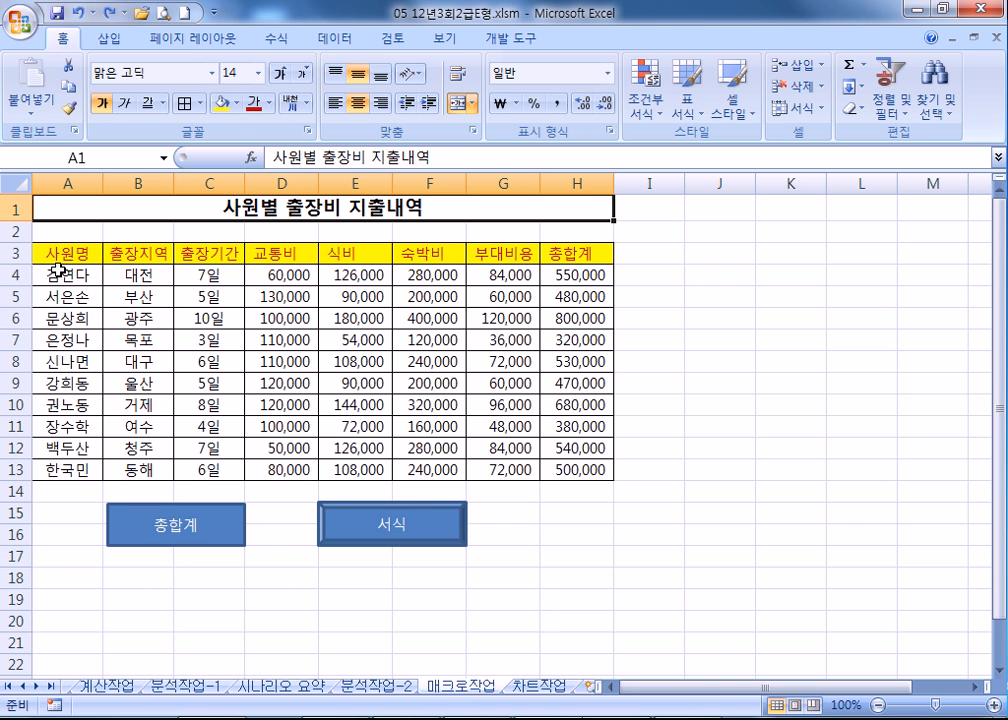
pyautogui.hotkey('ctrl', 'pageup')
pyautogui.hotkey('ctrl', 'pageup')
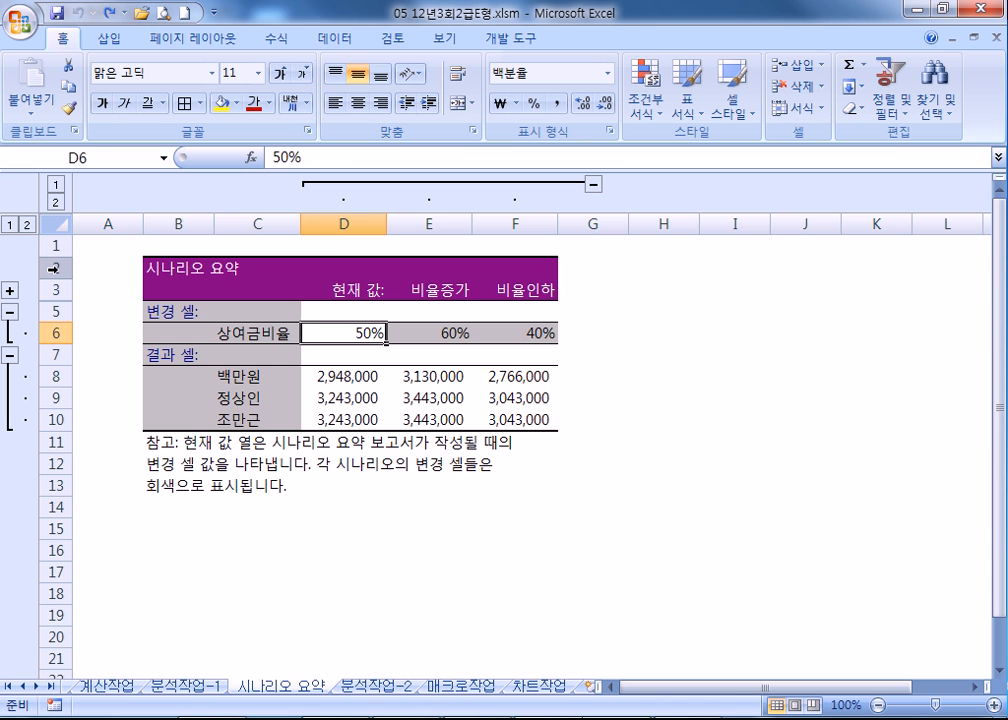
pyautogui.click(460, 686)
# - Center the header texts in A3:H3 and run the 서식 macro from the bevel shape
pyautogui.moveTo(40, 254); pyautogui.dragTo(601, 252)
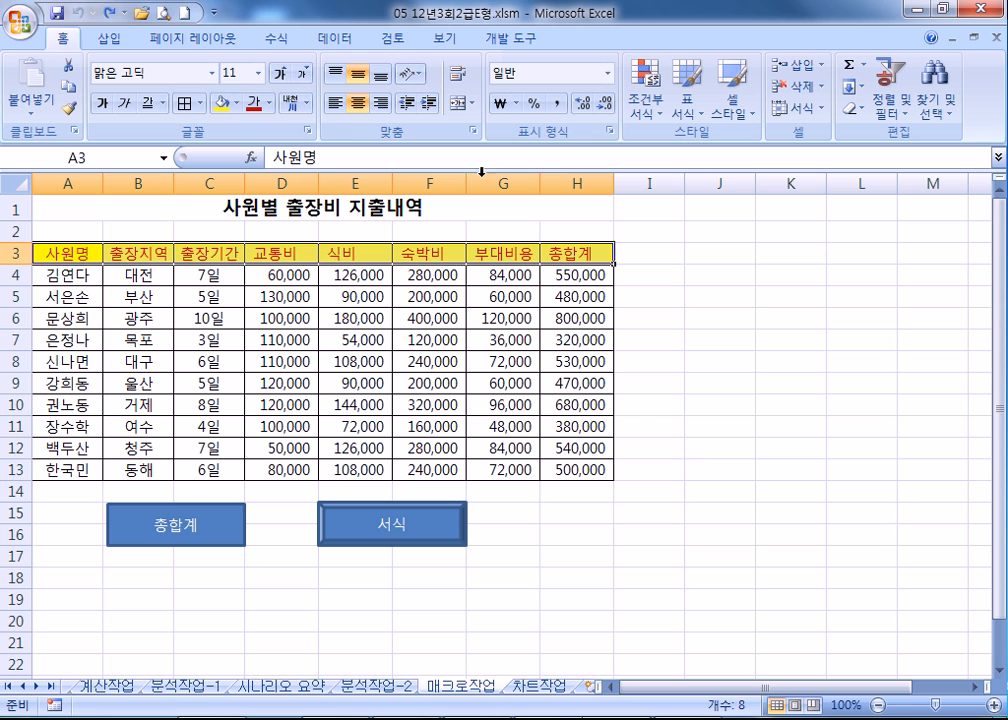
pyautogui.click(358, 103)
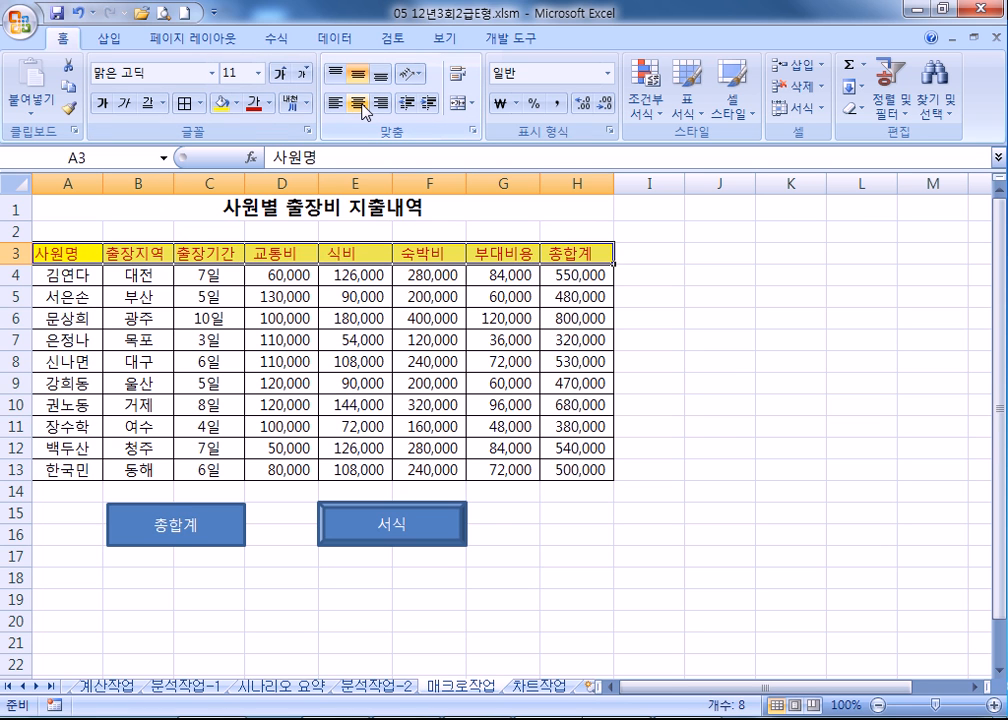
pyautogui.click(441, 535)
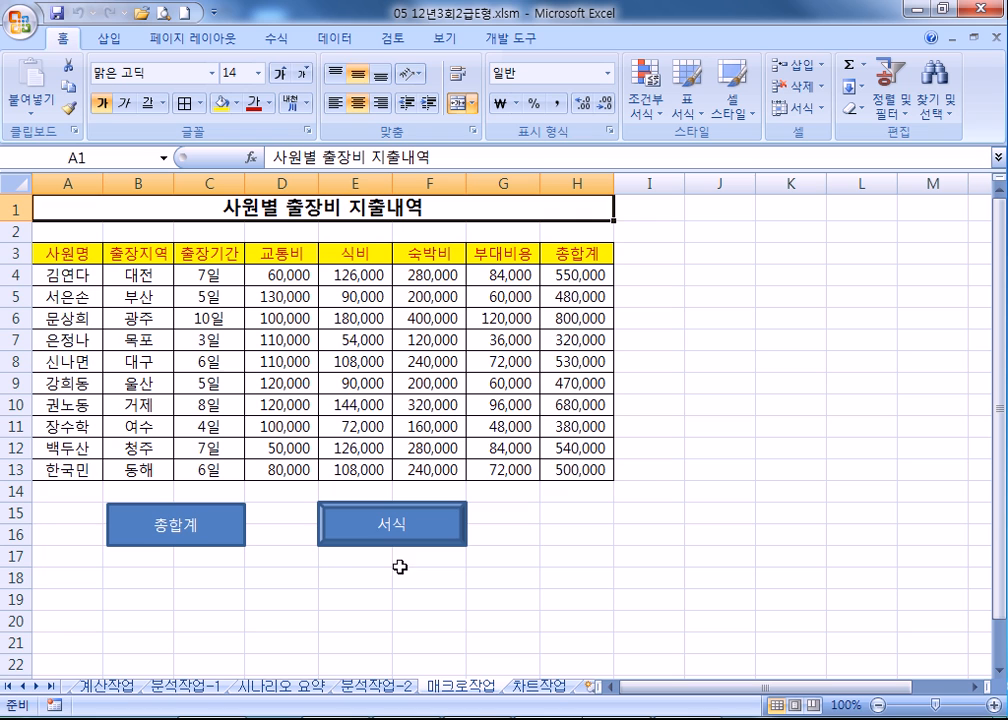
# - Try left and right alignment on the 총합계 rectangle's label, center it again, and run the 서식 macro
pyautogui.rightClick(198, 527)
pyautogui.press('Escape')
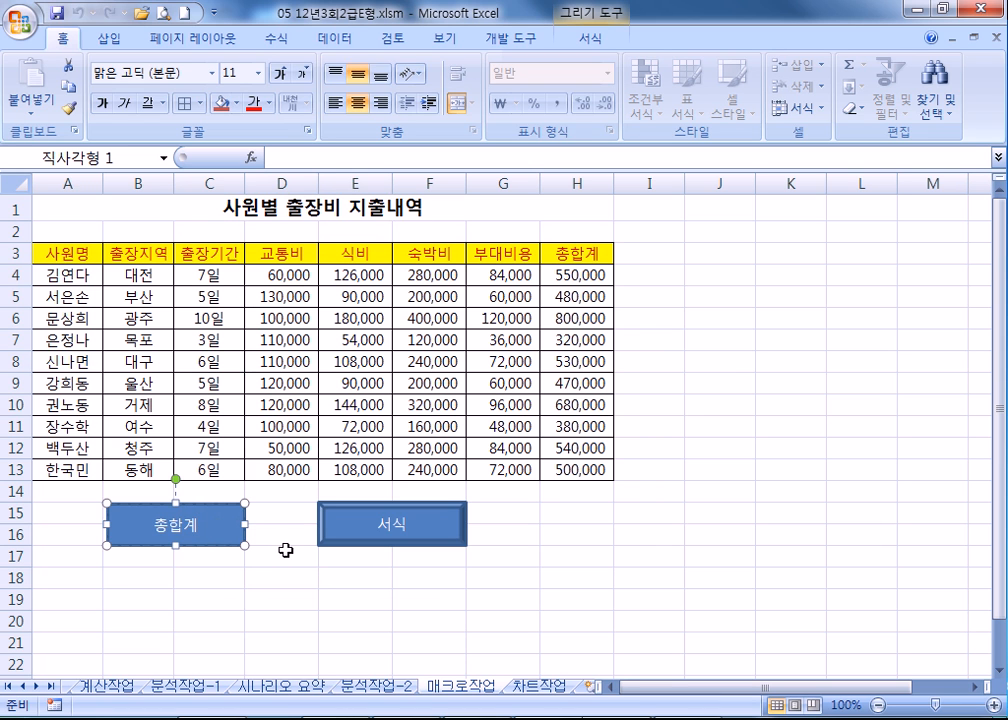
pyautogui.click(338, 105)
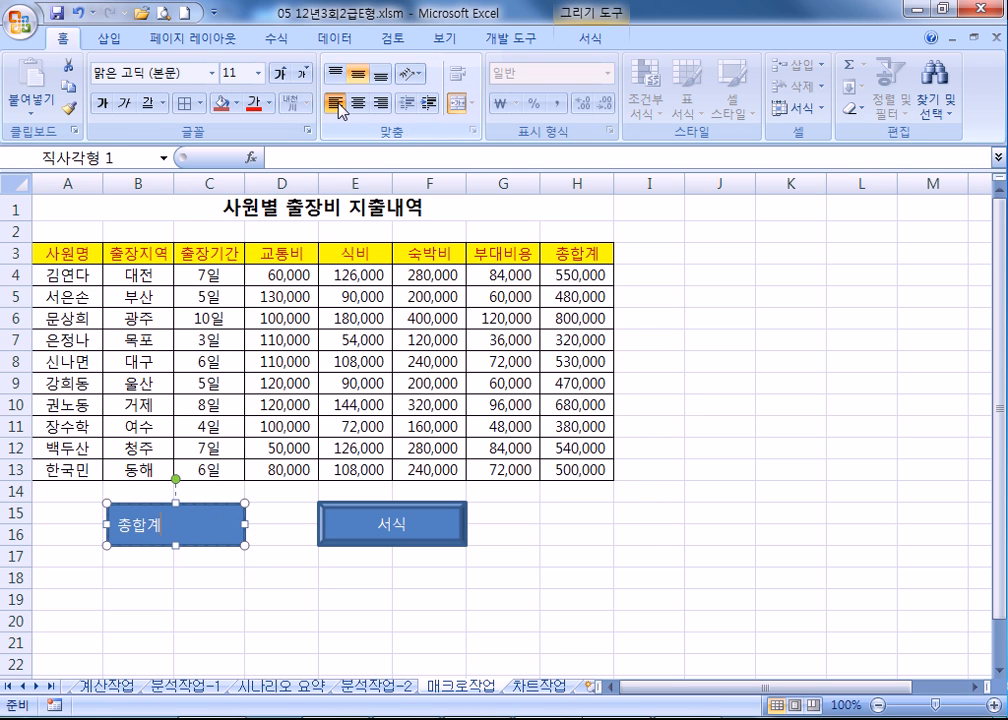
pyautogui.click(381, 104)
pyautogui.click(364, 106)
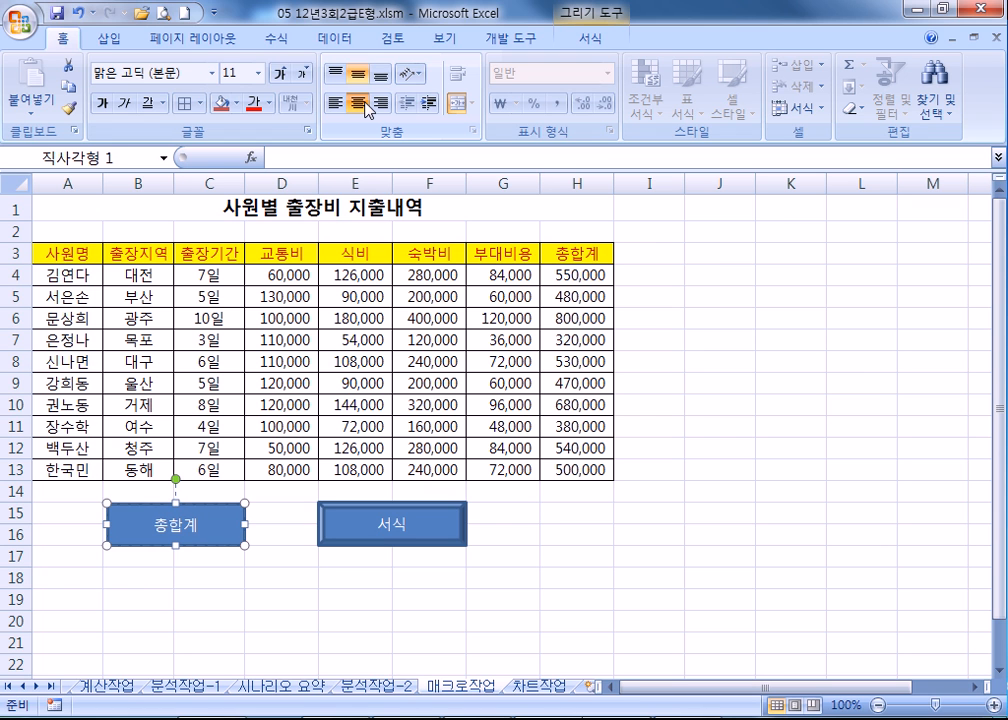
pyautogui.click(450, 527)
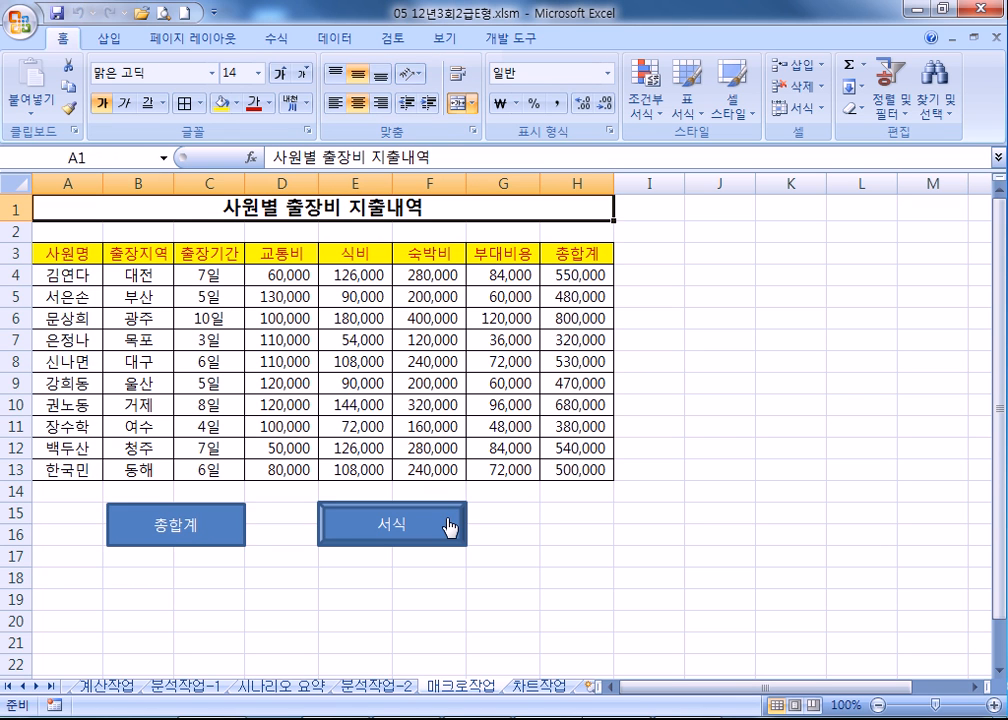
# - Draw a snipped-corner rectangle of about 3.12 by 5.21 cm beside the table with a sample name as its text, and delete it
pyautogui.rightClick(201, 516)
pyautogui.press('Escape')
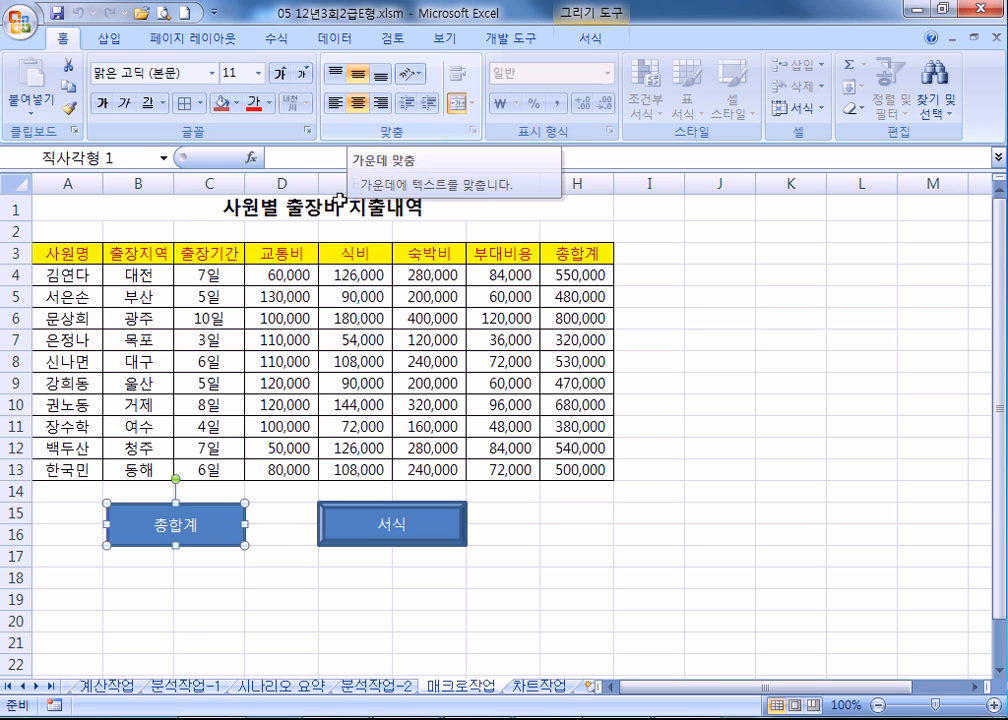
pyautogui.click(118, 44)
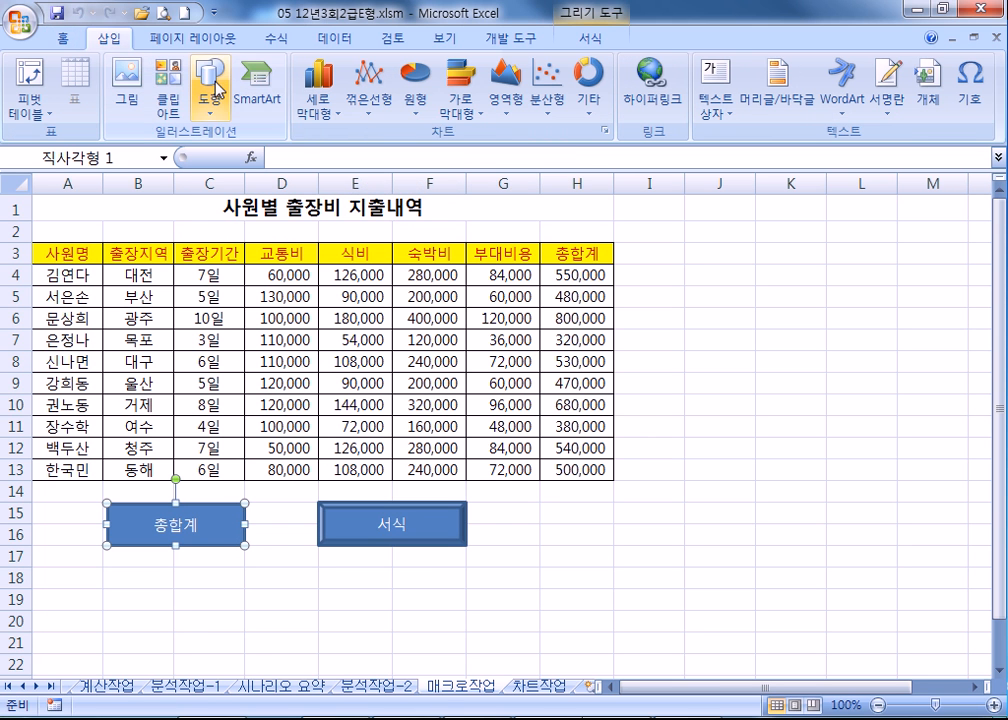
pyautogui.click(208, 100)
pyautogui.click(261, 257)
pyautogui.moveTo(673, 311); pyautogui.dragTo(868, 428)
pyautogui.write('홍ㄷ')
pyautogui.write('길동')
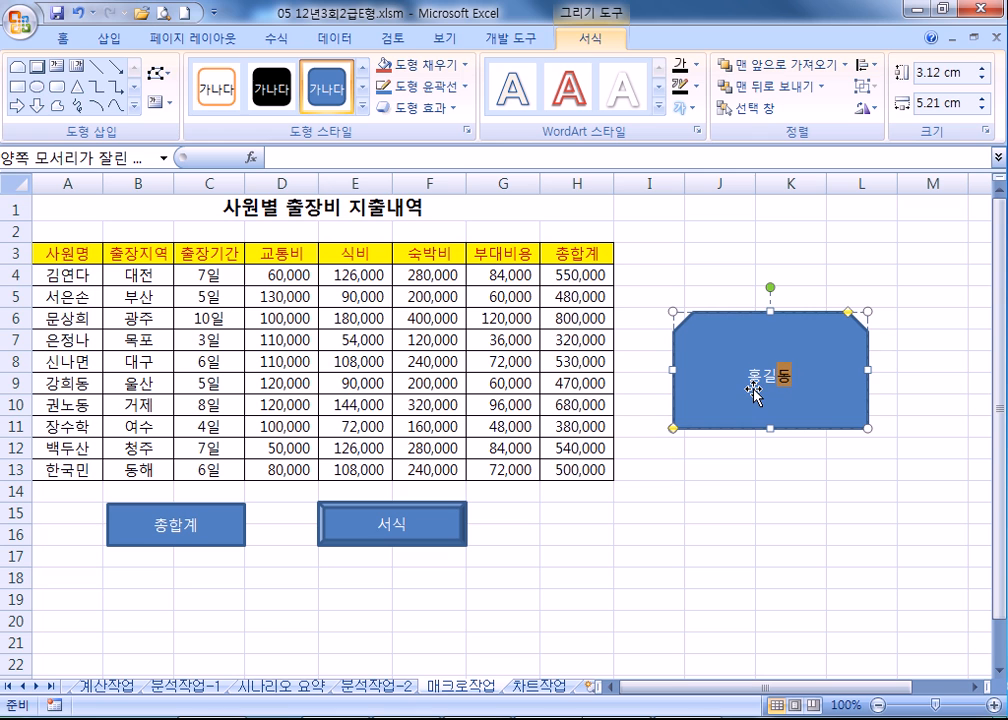
pyautogui.moveTo(764, 398); pyautogui.dragTo(767, 399)
pyautogui.press('Delete')
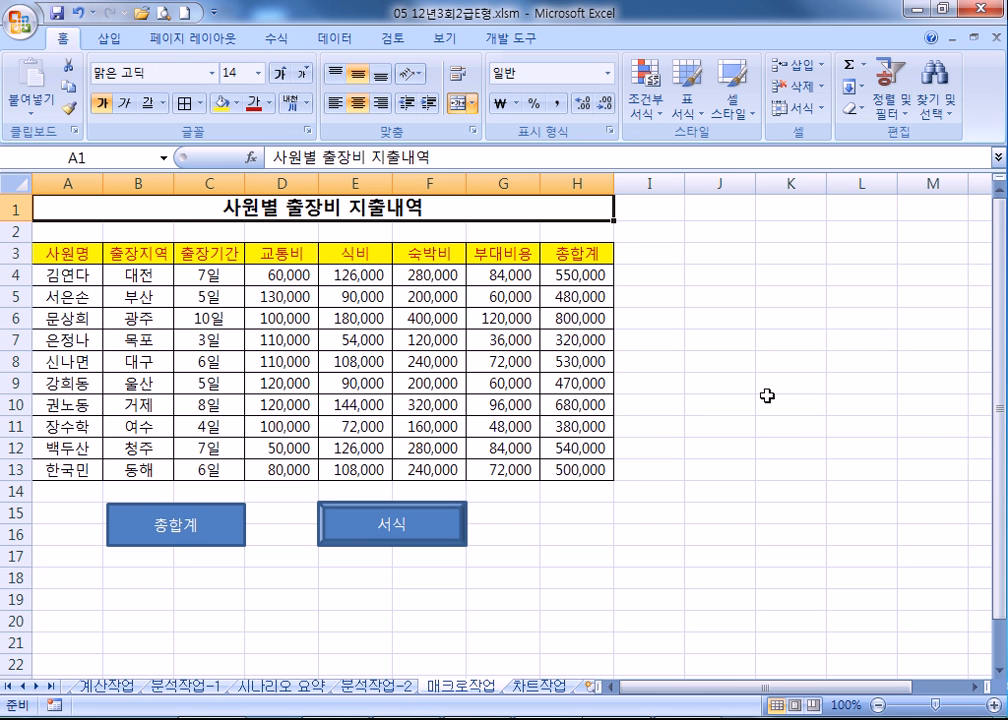
# - Edit the 비율인하 scenario on 분석작업-2, reselecting B17 as its changing cell and keeping 0.4 as the 상여금비율 value
pyautogui.click(374, 687)
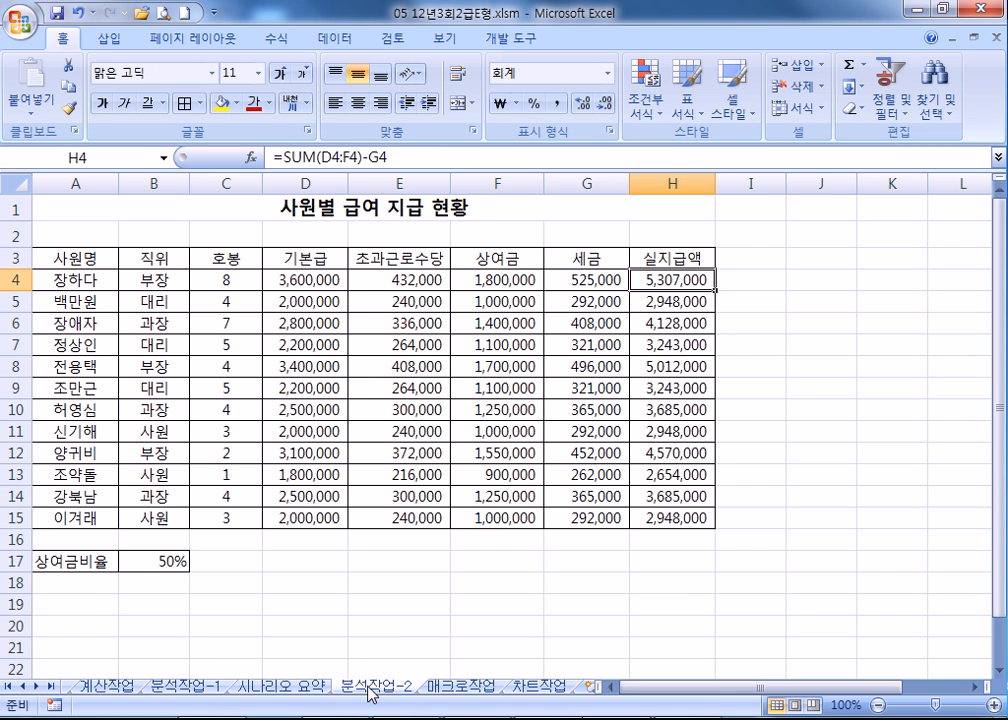
pyautogui.click(336, 39)
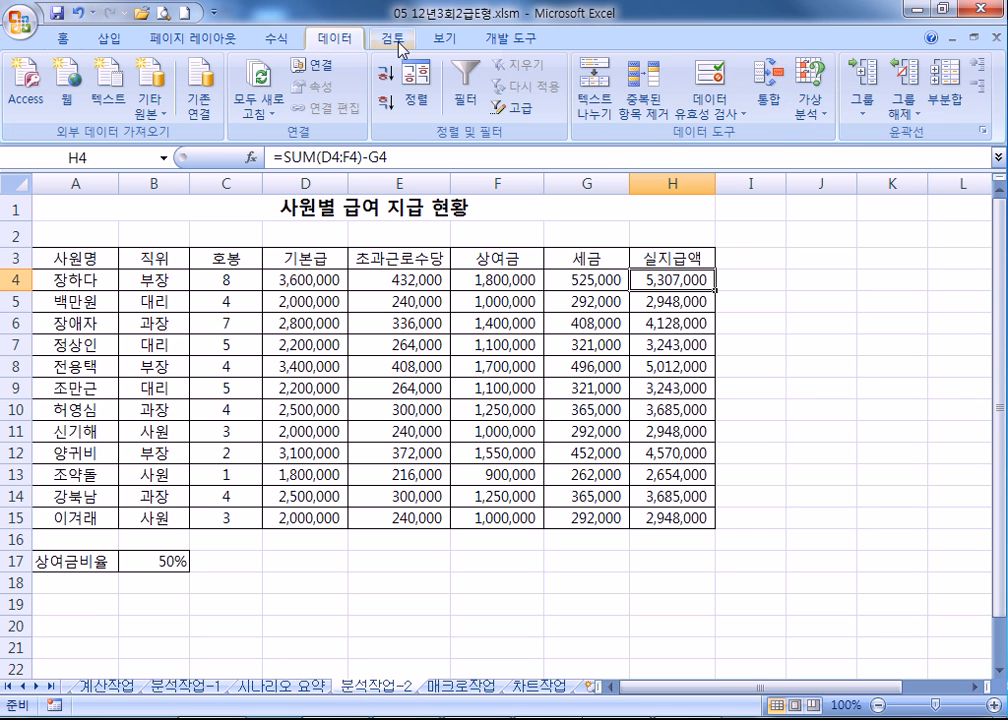
pyautogui.click(820, 116)
pyautogui.click(832, 135)
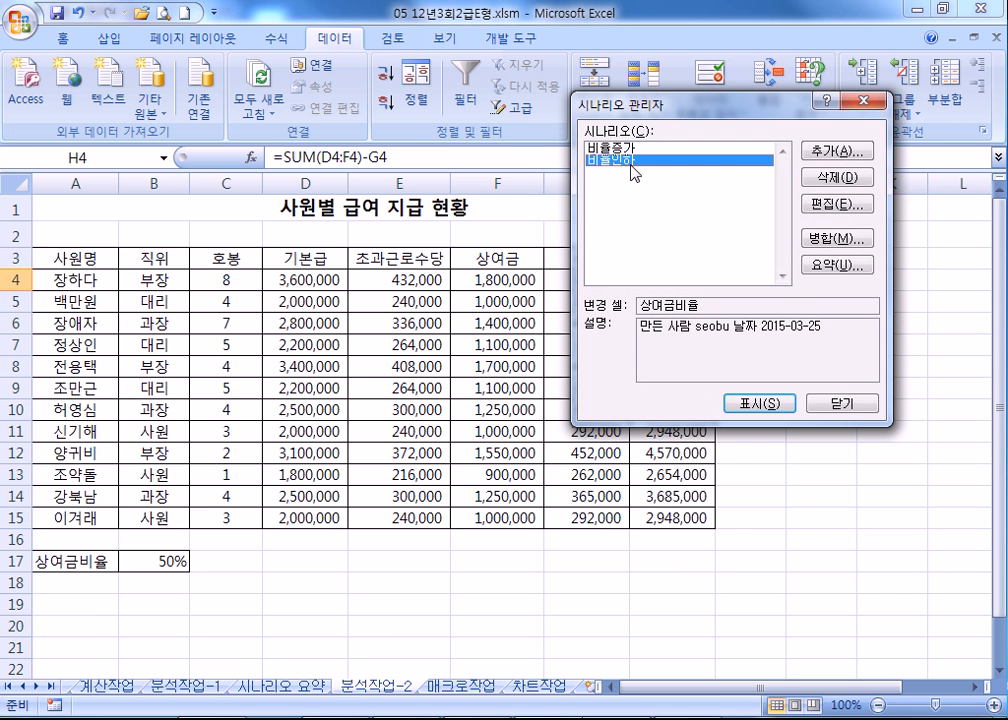
pyautogui.click(834, 205)
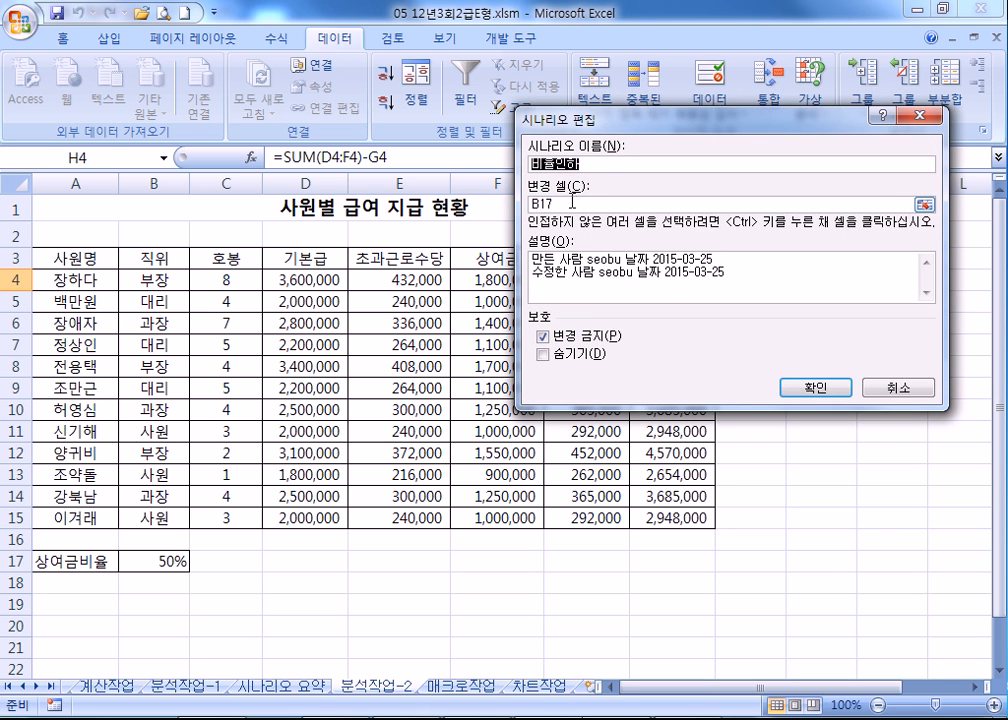
pyautogui.moveTo(569, 201); pyautogui.dragTo(502, 208)
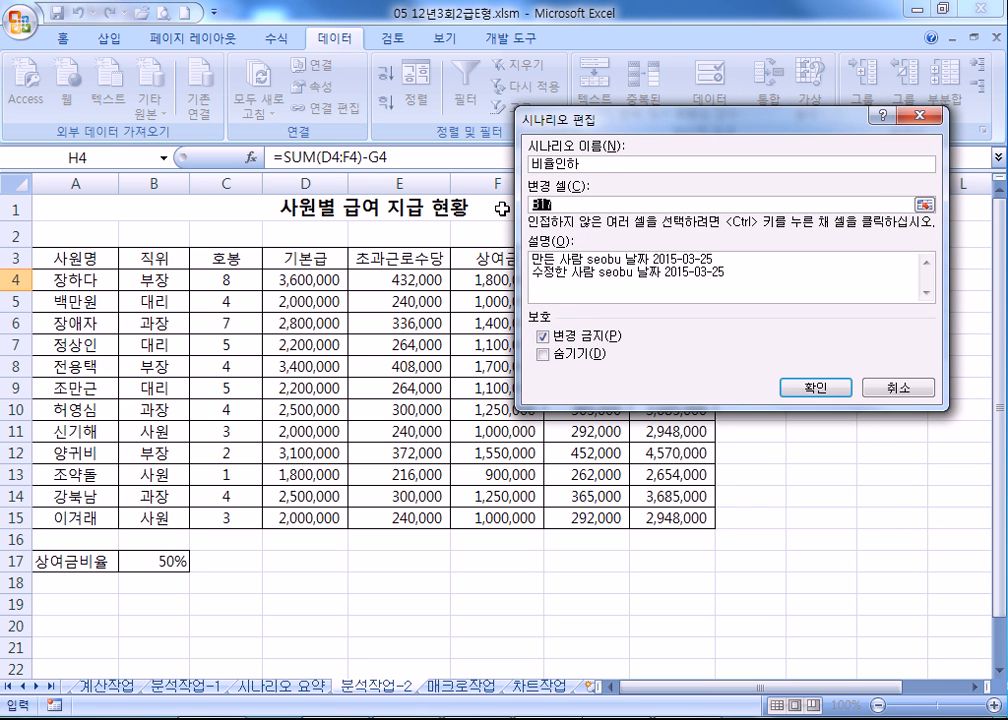
pyautogui.click(165, 561)
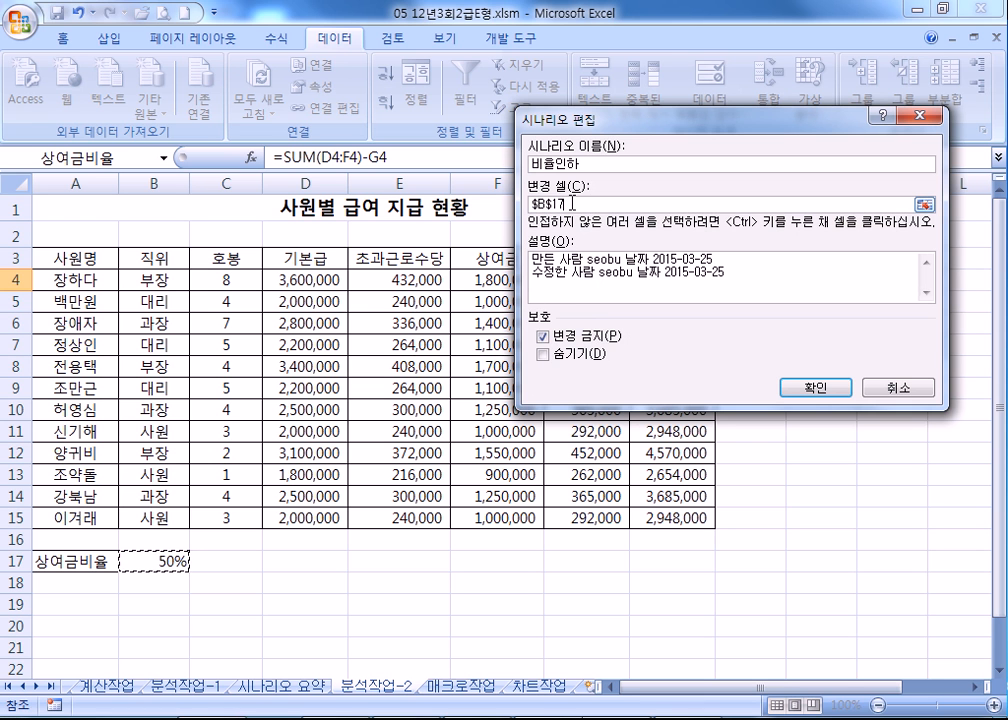
pyautogui.click(813, 387)
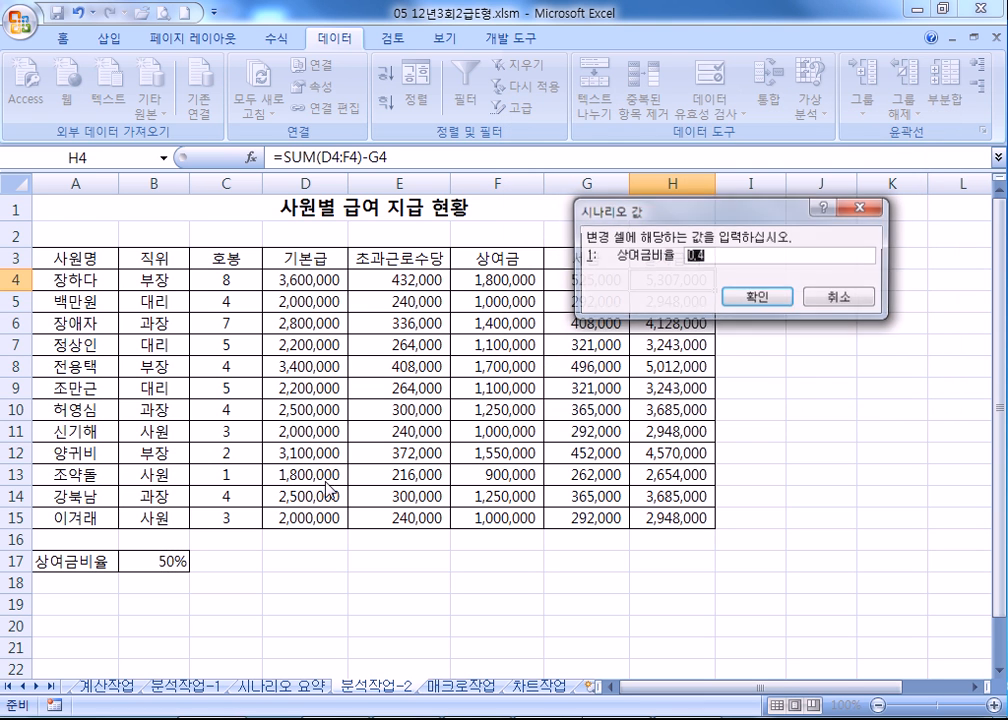
pyautogui.click(761, 300)
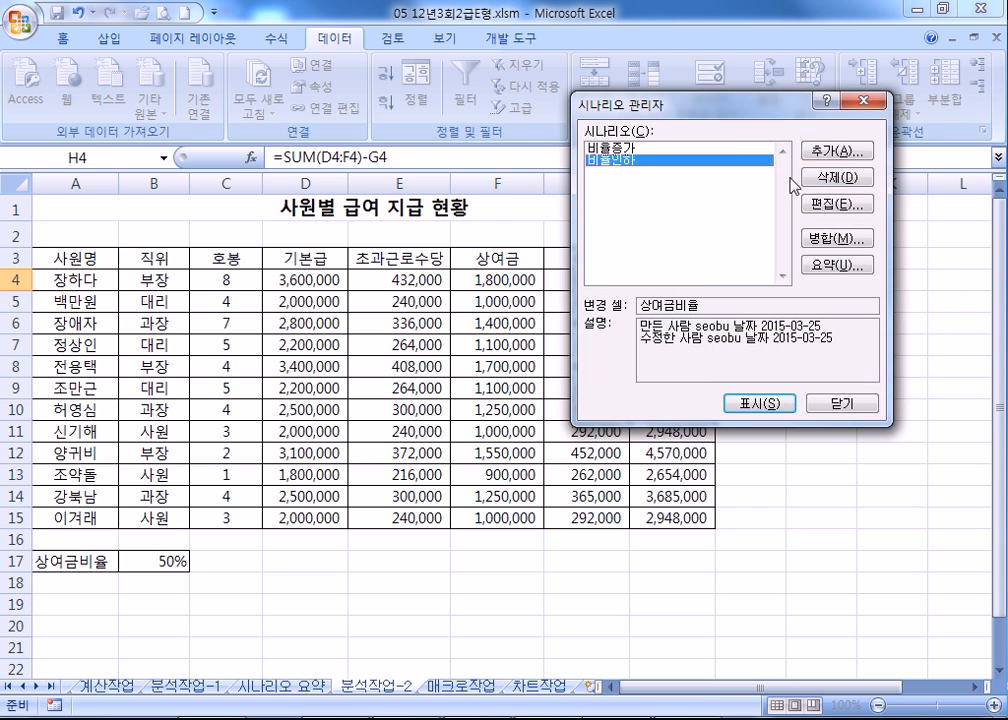
pyautogui.click(836, 150)
pyautogui.write('ㄴㅇㅁㄴㅇ')
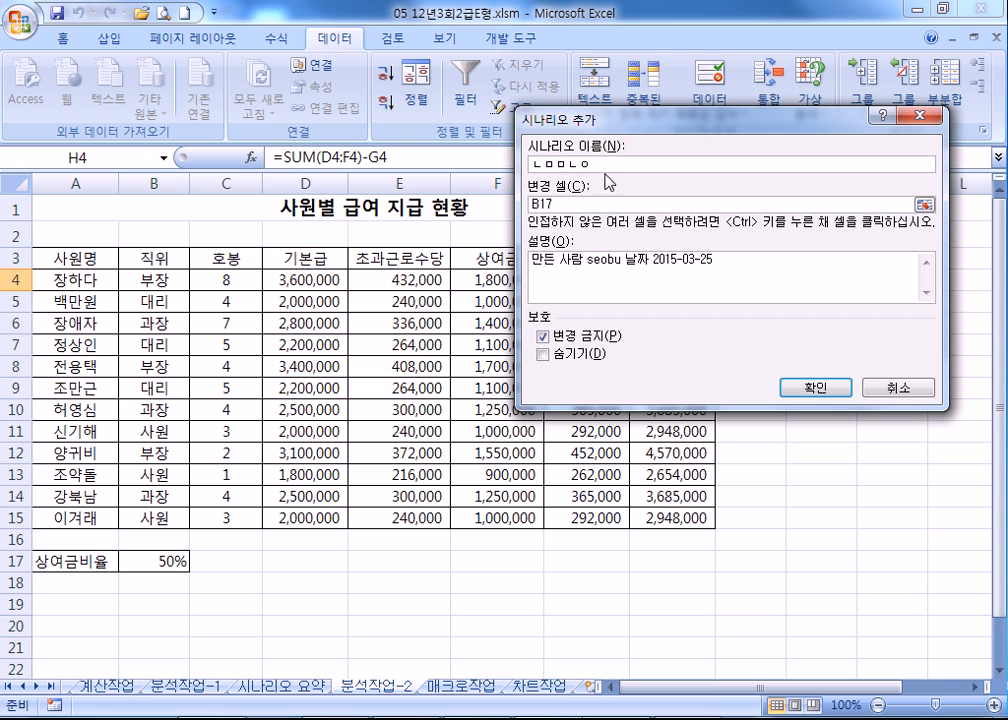
pyautogui.press('Escape')
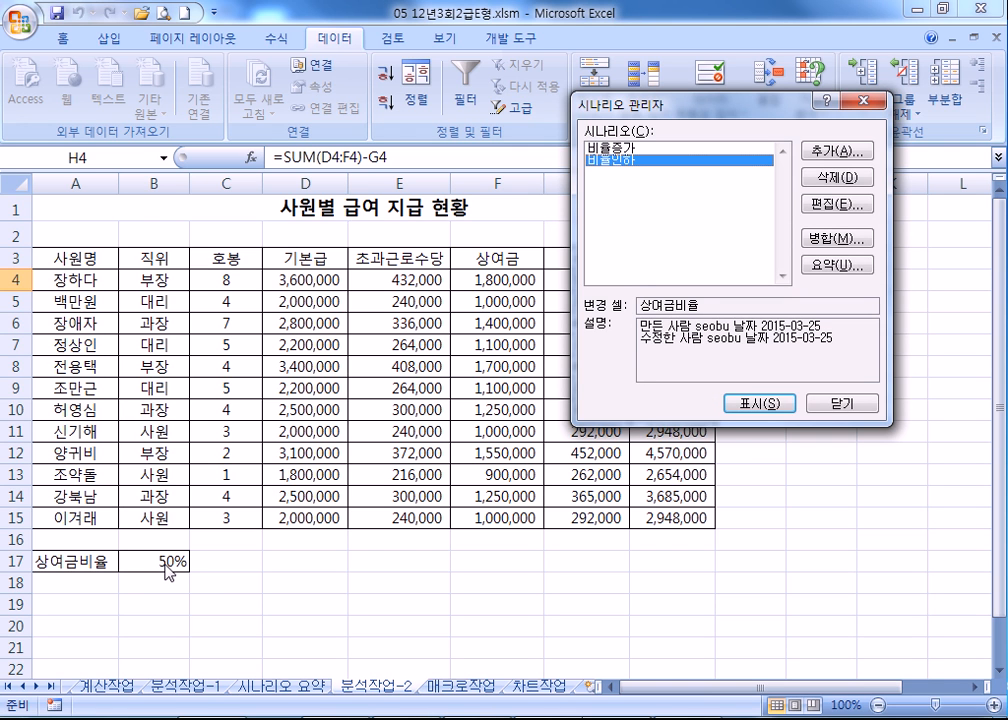
pyautogui.press('Escape')
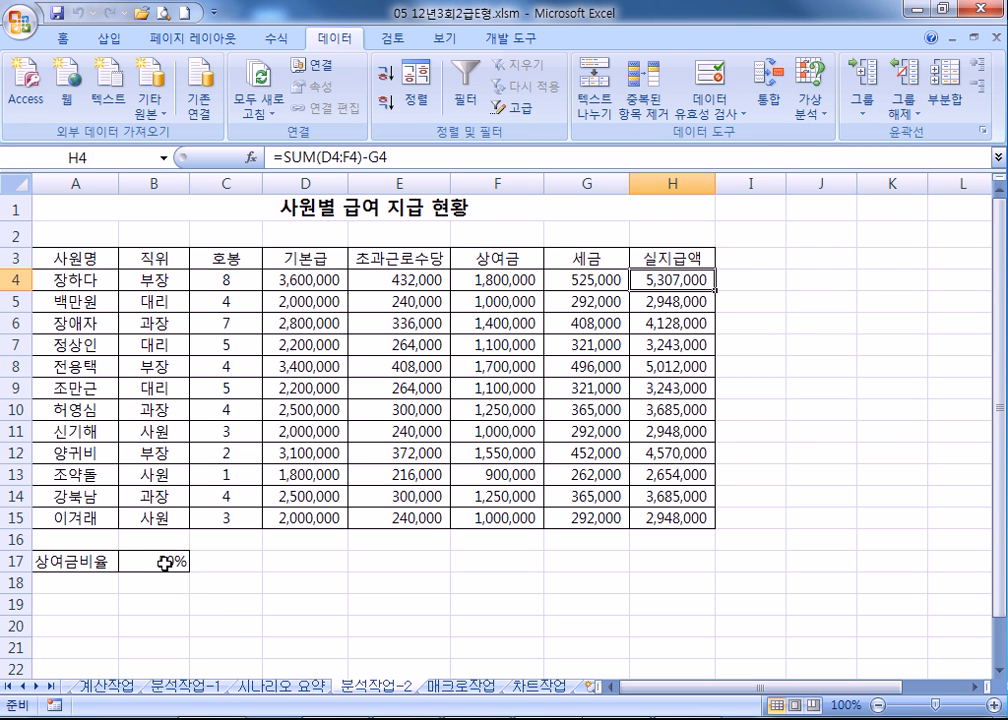
# - Select the separate cells J5, J7 and J9 together and cycle the active cell through them
pyautogui.click(819, 301)
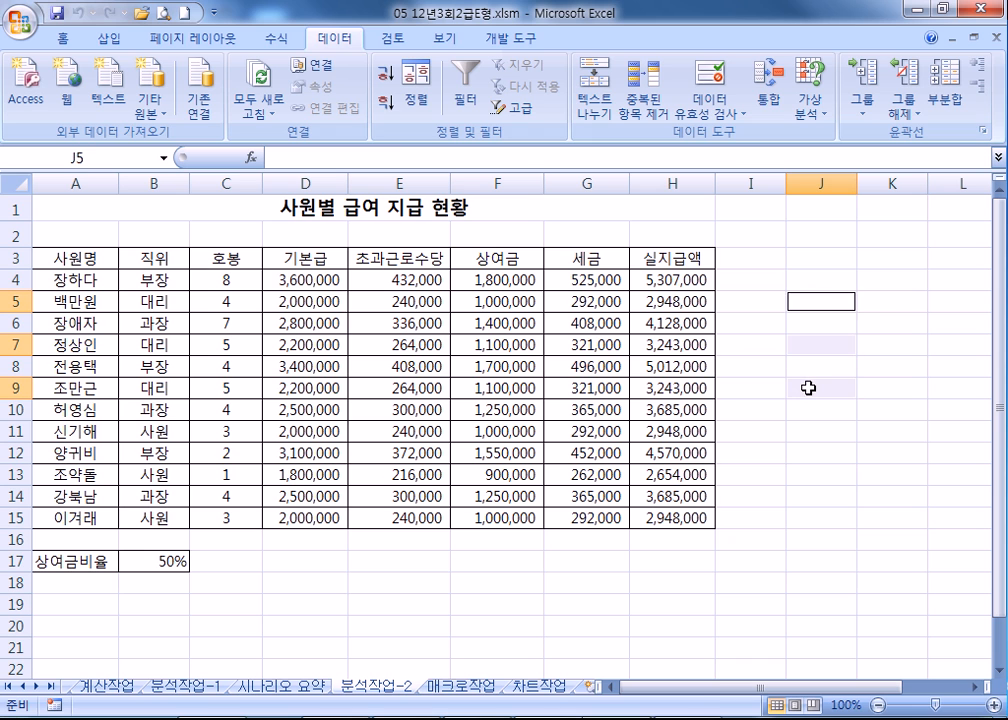
pyautogui.press('Return')
pyautogui.press('Return')
pyautogui.press('Return')
pyautogui.press('Return')
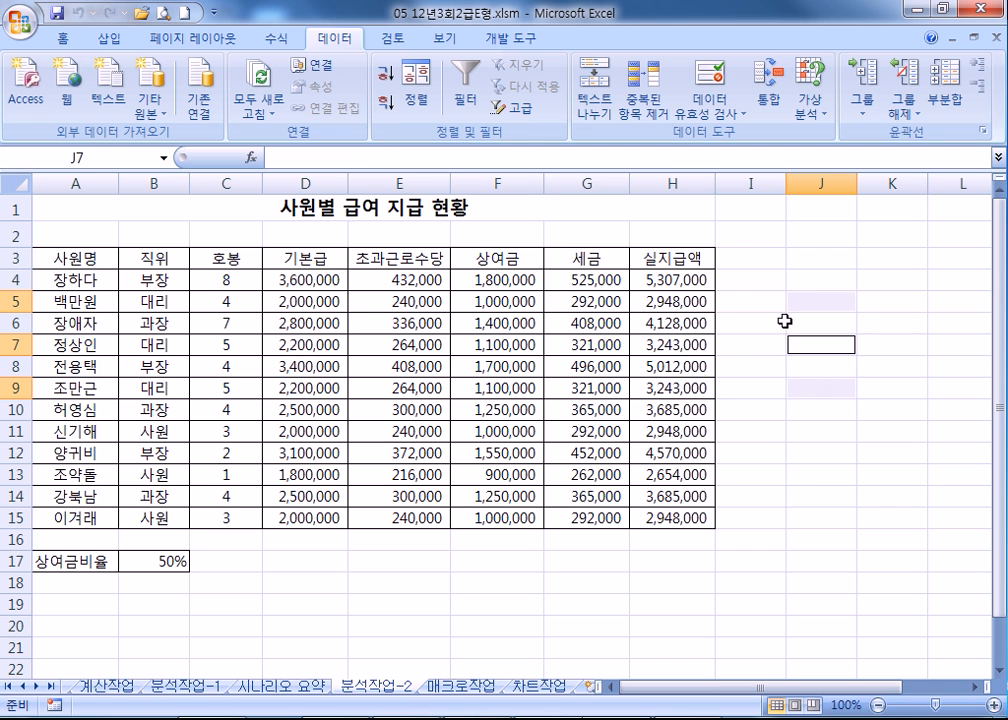
# - Select J3:J12 together with F18:I19 as separate ranges, and try further range selections beside and below the table
pyautogui.moveTo(800, 258); pyautogui.dragTo(831, 443)
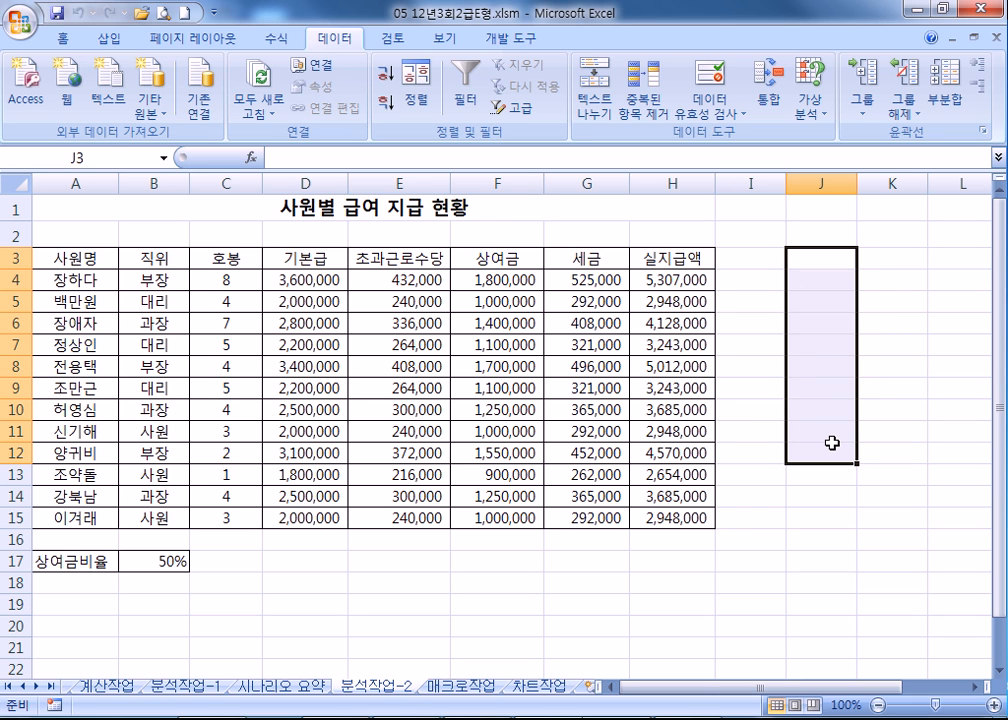
pyautogui.keyDown('ctrl'); pyautogui.moveTo(470, 586); pyautogui.dragTo(764, 594); pyautogui.keyUp('ctrl')
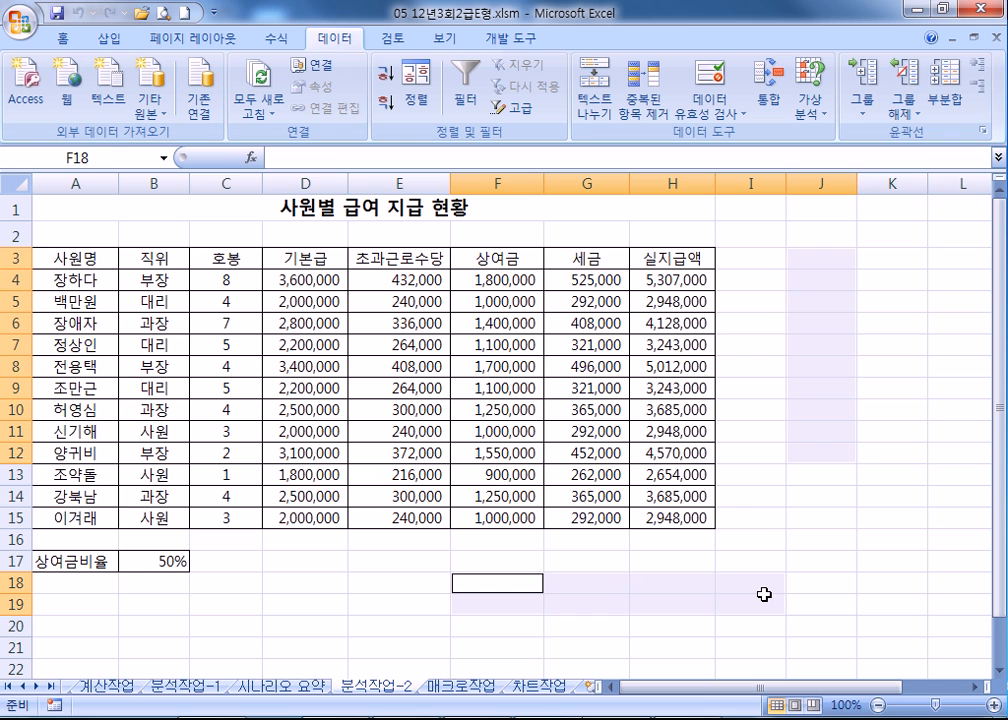
pyautogui.moveTo(765, 261); pyautogui.dragTo(823, 412)
pyautogui.moveTo(420, 562); pyautogui.dragTo(571, 625)
pyautogui.moveTo(892, 279); pyautogui.dragTo(900, 410)
# - Select F18:G21 and J4:J10 together, cycle the active cell through both ranges, and clear the multiple selection by selecting I15
pyautogui.moveTo(490, 582); pyautogui.dragTo(619, 646)
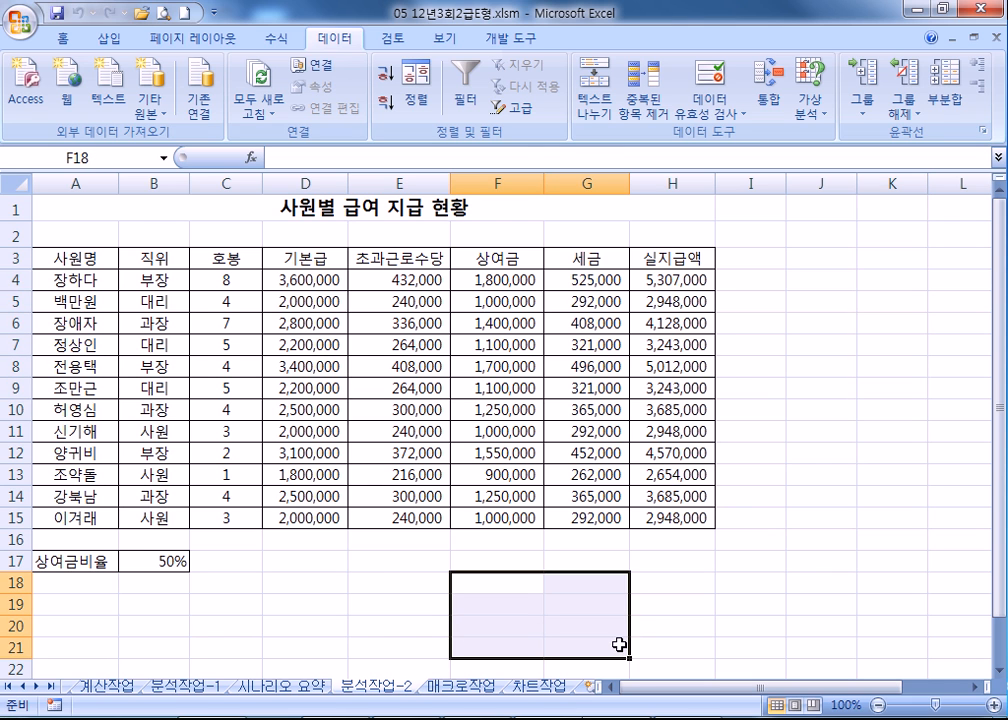
pyautogui.moveTo(800, 281); pyautogui.dragTo(837, 406)
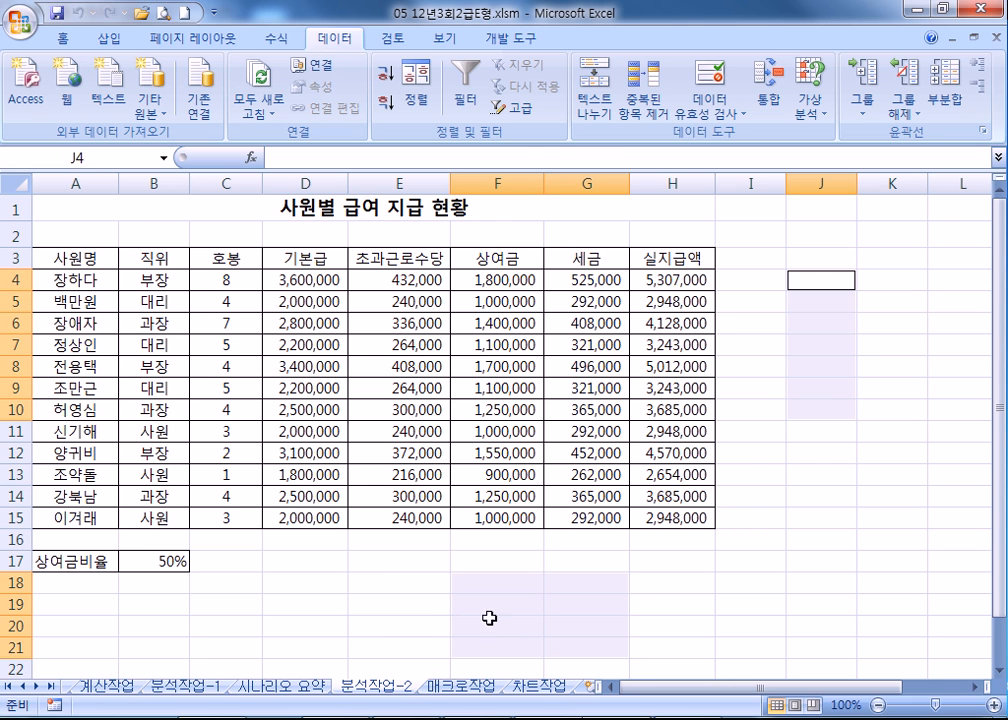
pyautogui.press('Return')
pyautogui.press('Return')
pyautogui.press('Return')
pyautogui.press('Return')
pyautogui.press('Return')
pyautogui.press('Return')
pyautogui.press('Return')
pyautogui.press('Return')
pyautogui.press('Return')
pyautogui.press('Return')
pyautogui.press('Return')
pyautogui.press('Return')
pyautogui.press('Return')
pyautogui.press('Return')
pyautogui.press('Return')
pyautogui.press('Return')
pyautogui.press('Return')
pyautogui.press('Return')
pyautogui.press('Return')
pyautogui.press('Return')
pyautogui.press('Return')
pyautogui.press('Return')
pyautogui.press('Return')
pyautogui.press('Return')
pyautogui.press('Return')
pyautogui.press('Return')
pyautogui.press('Return')
pyautogui.press('Return')
pyautogui.press('Return')
pyautogui.press('Return')
pyautogui.press('Return')
pyautogui.press('Return')
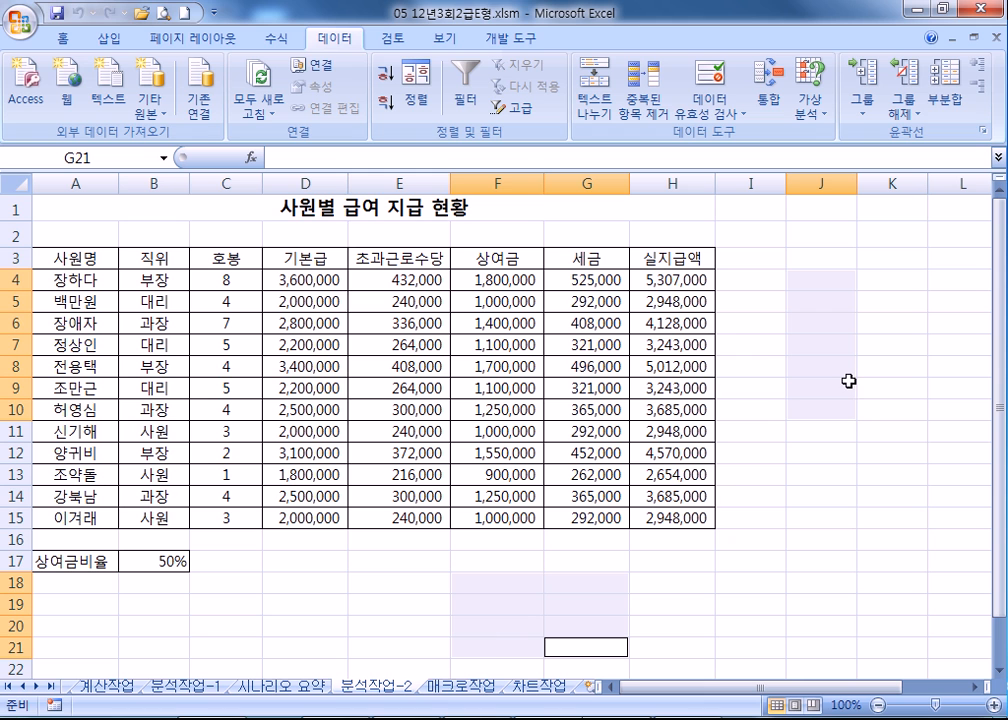
pyautogui.click(776, 512)
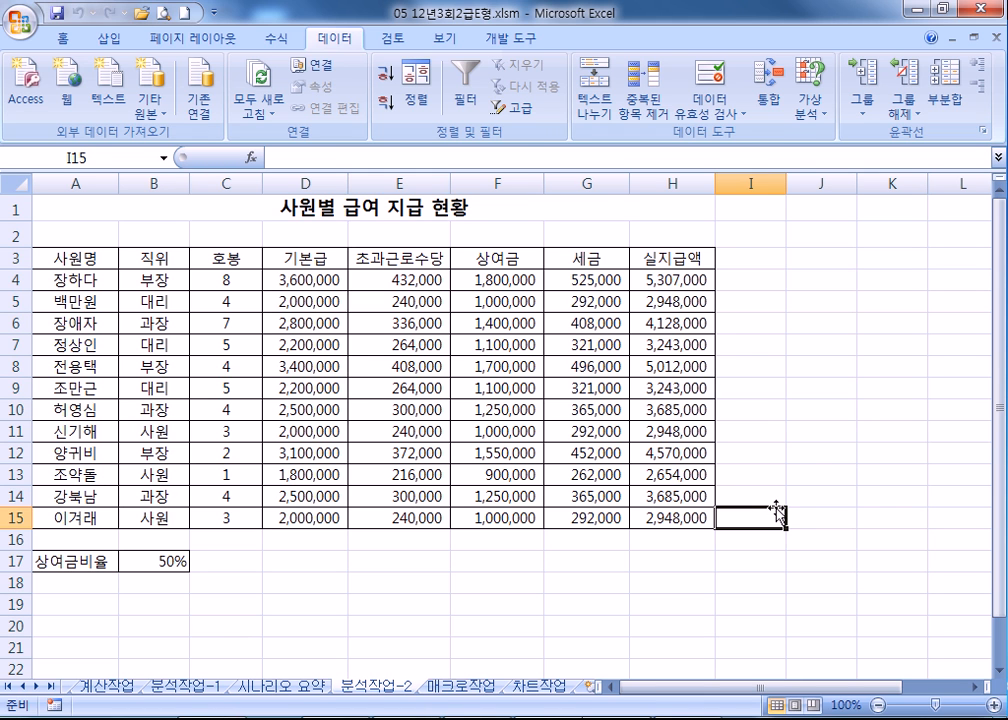